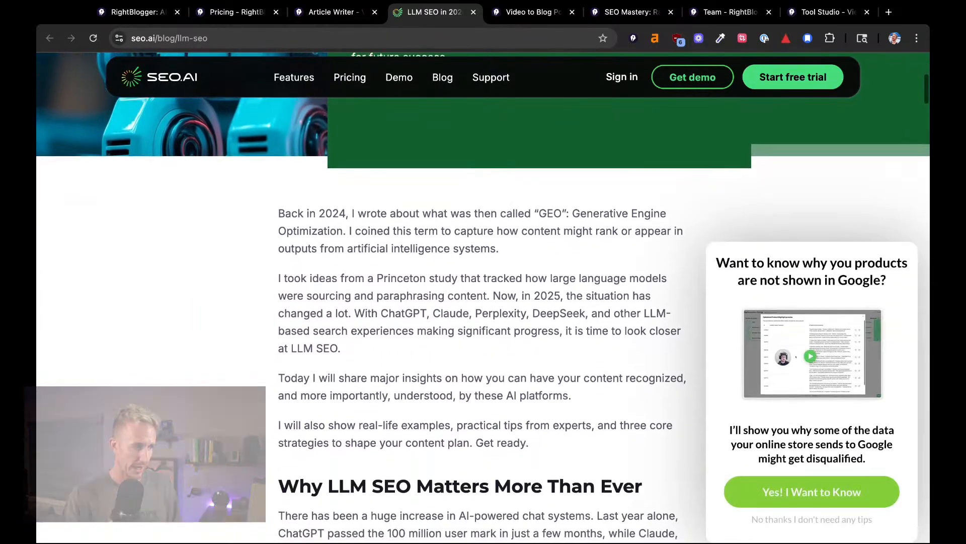
- Skim the seo.ai article "LLM SEO in 2025 (3 Key Strategies)" and close it
{"action": "scroll", "coordinate": [483, 297], "scroll_direction": "down", "scroll_amount": 8}
{"action": "scroll", "coordinate": [483, 296], "scroll_direction": "down", "scroll_amount": 3}
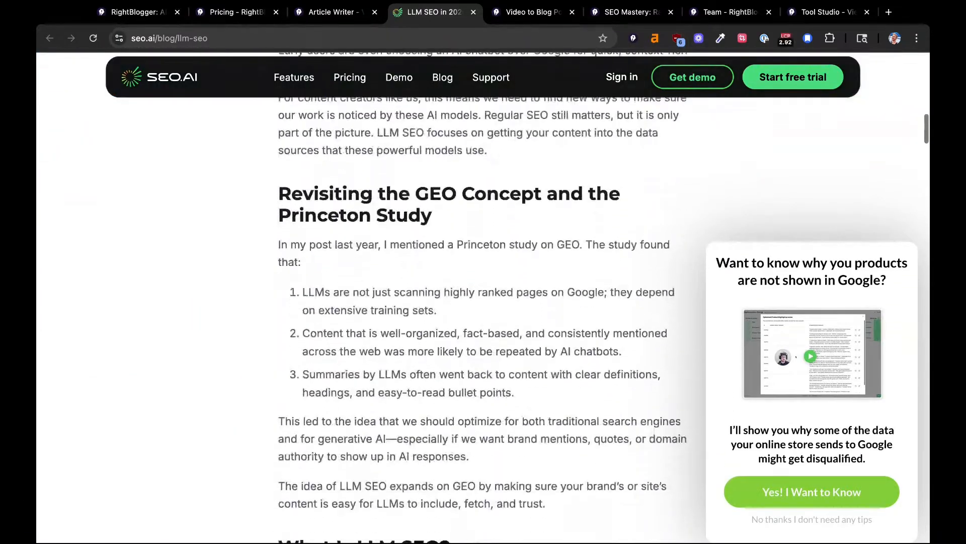
{"action": "scroll", "coordinate": [483, 297], "scroll_direction": "up", "scroll_amount": 16}
{"action": "scroll", "coordinate": [483, 297], "scroll_direction": "down", "scroll_amount": 1}
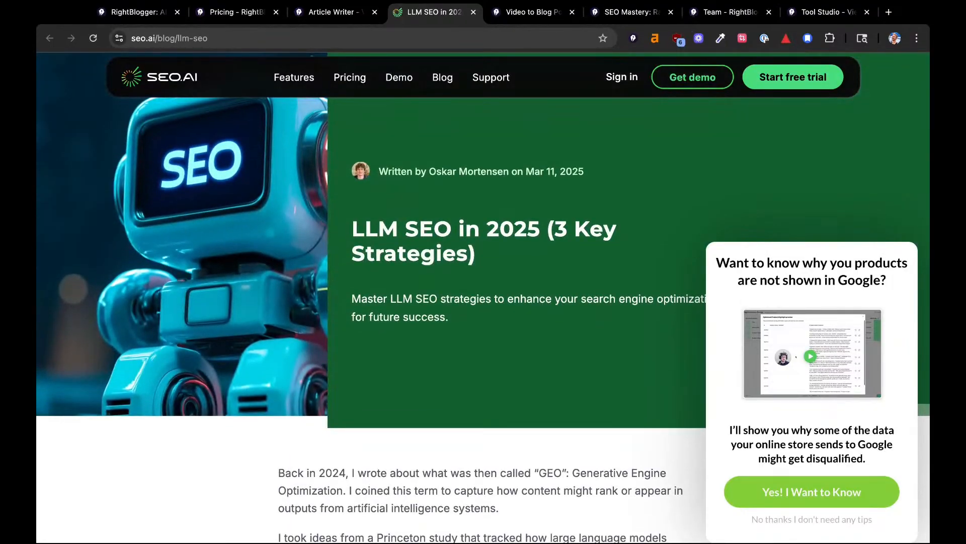
{"action": "left_click", "coordinate": [474, 12]}
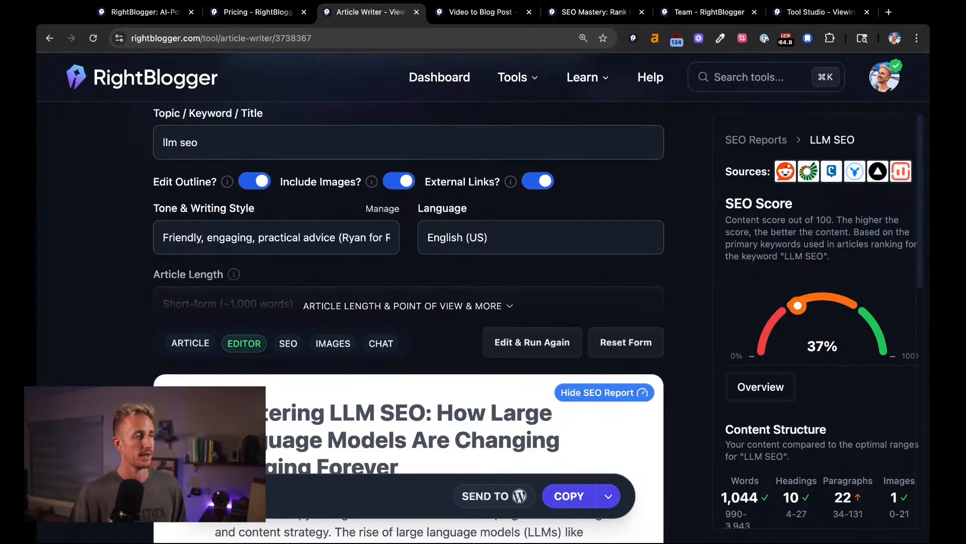
- Remove the word "Mastering" from the start of the article's H1 title
{"action": "mouse_move", "coordinate": [788, 181]}
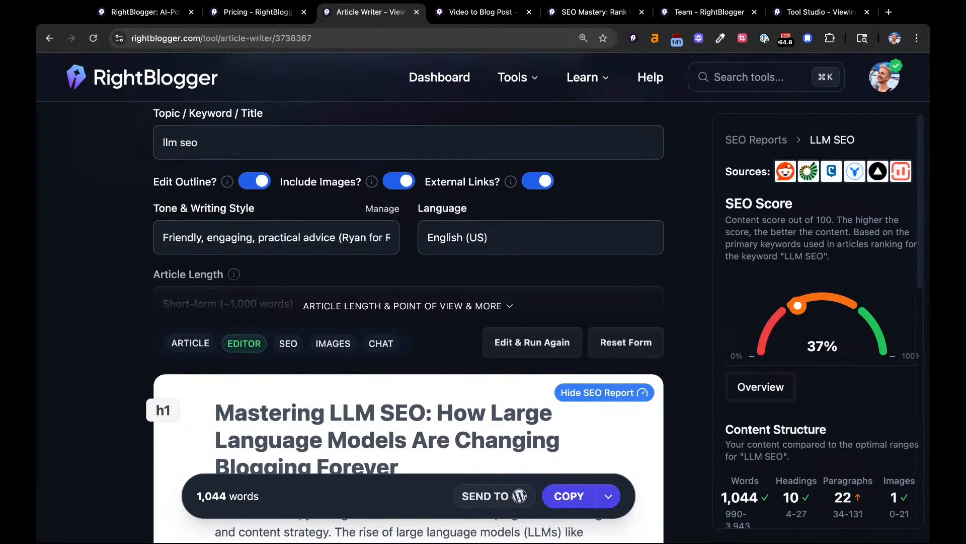
{"action": "scroll", "coordinate": [795, 273], "scroll_direction": "down", "scroll_amount": 2}
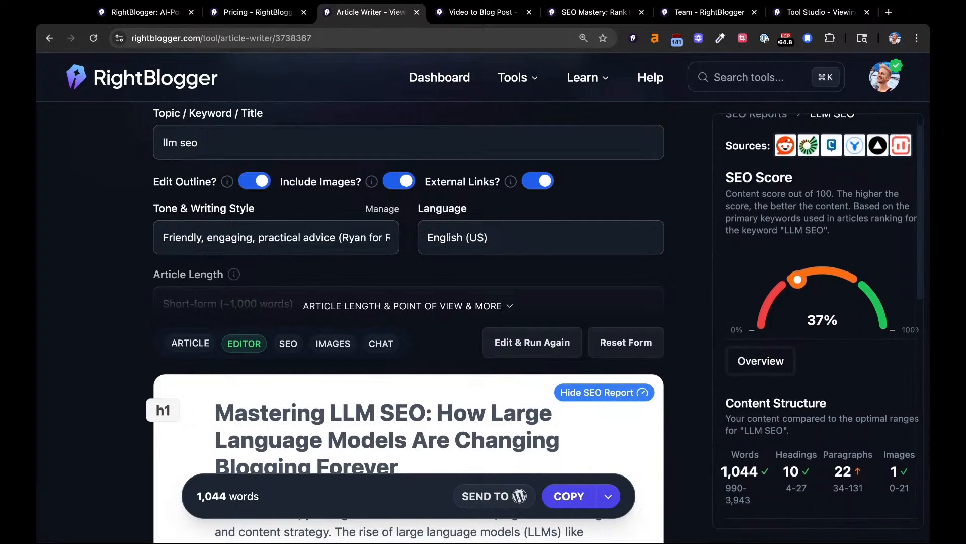
{"action": "scroll", "coordinate": [794, 272], "scroll_direction": "up", "scroll_amount": 2}
{"action": "scroll", "coordinate": [503, 403], "scroll_direction": "down", "scroll_amount": 3}
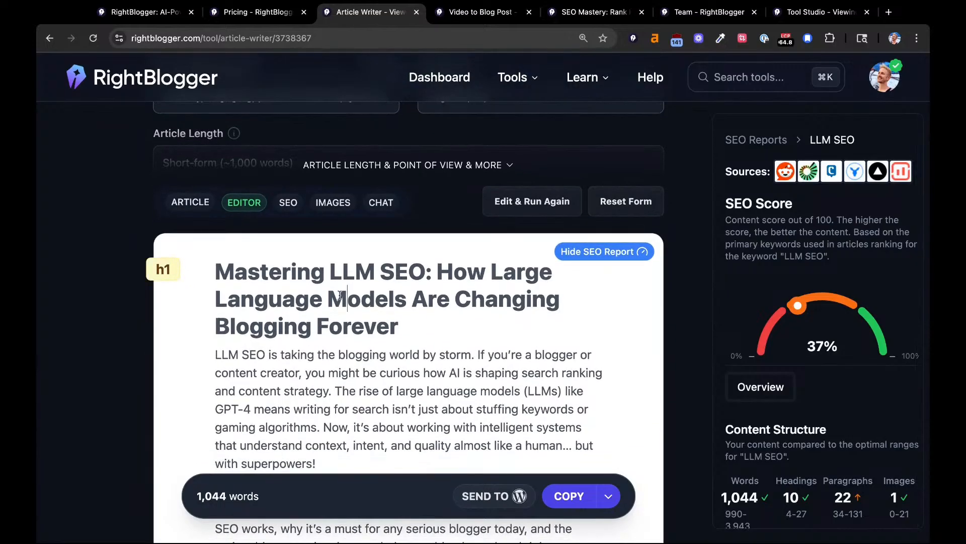
{"action": "double_click", "coordinate": [329, 270]}
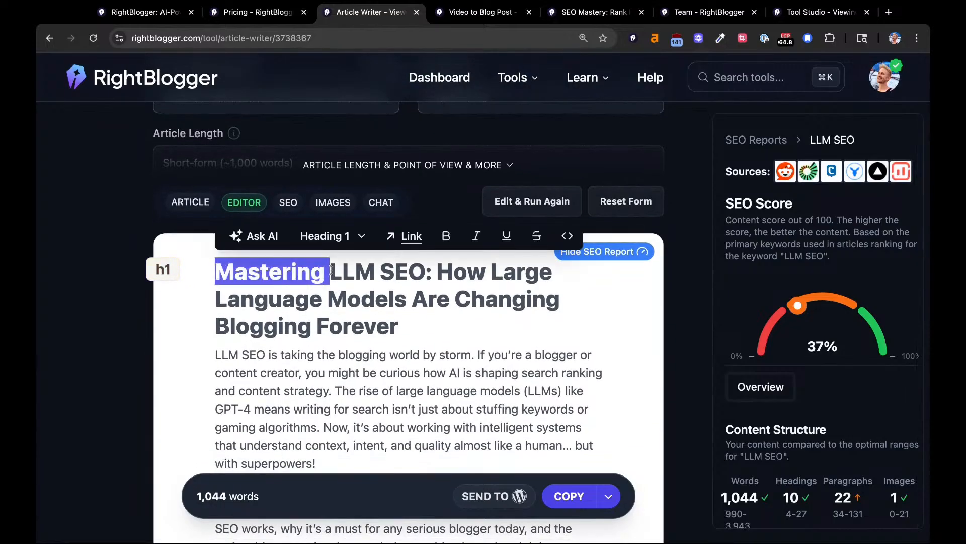
{"action": "key", "text": "BackSpace"}
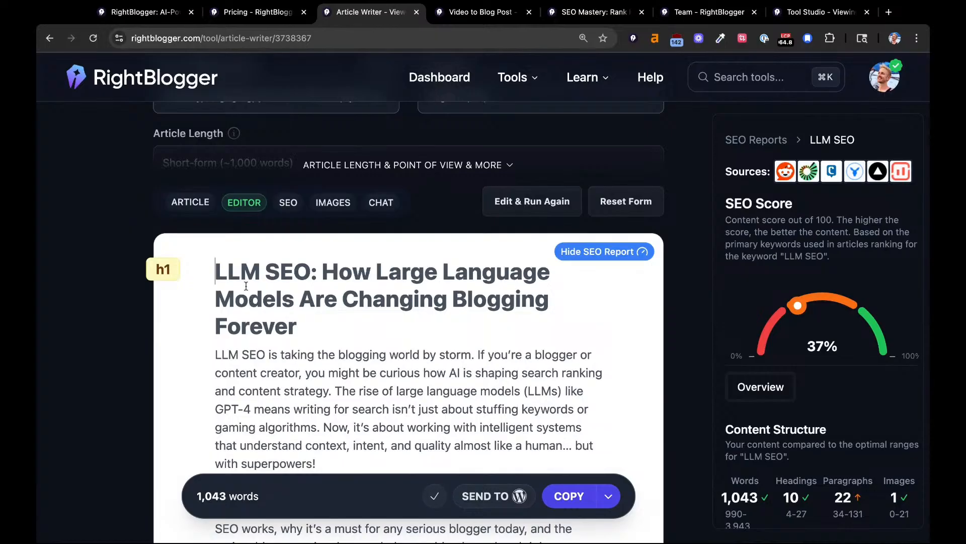
{"action": "left_click", "coordinate": [312, 276]}
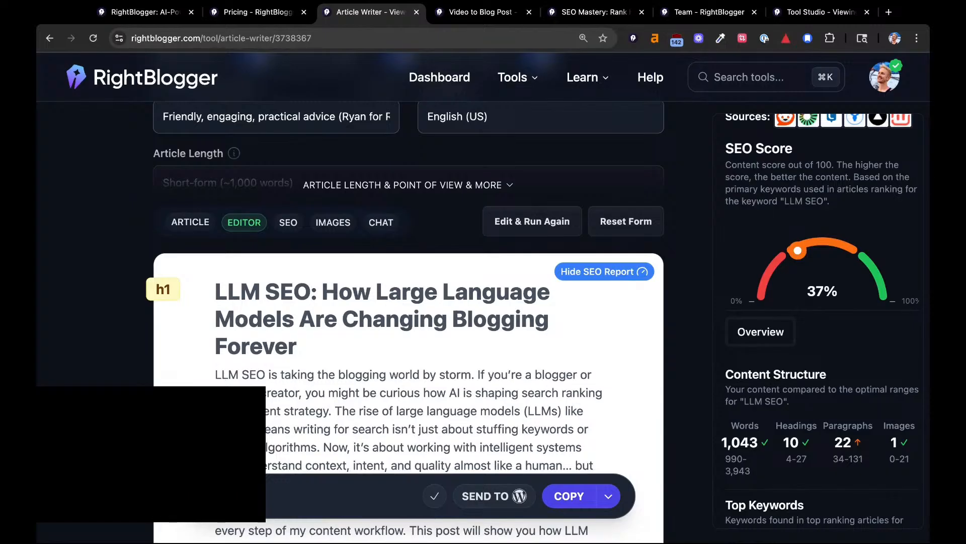
{"action": "triple_click", "coordinate": [301, 344]}
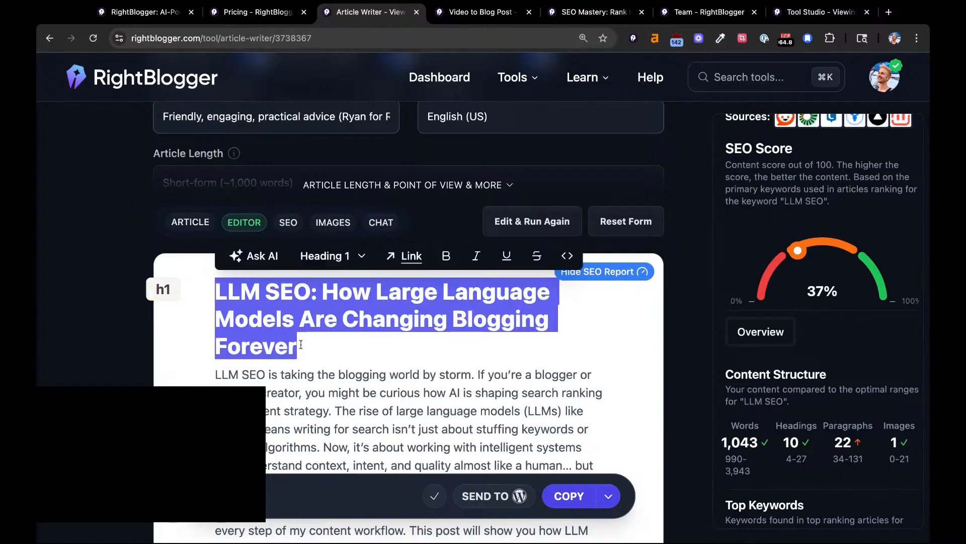
{"action": "left_click", "coordinate": [338, 304]}
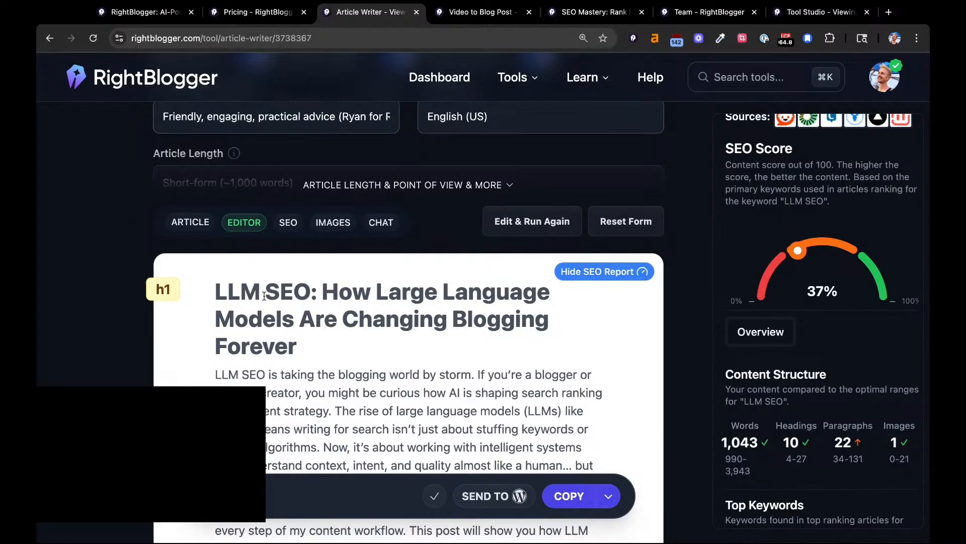
{"action": "left_click", "coordinate": [217, 291]}
{"action": "left_click", "coordinate": [282, 292]}
{"action": "scroll", "coordinate": [733, 264], "scroll_direction": "up", "scroll_amount": 1}
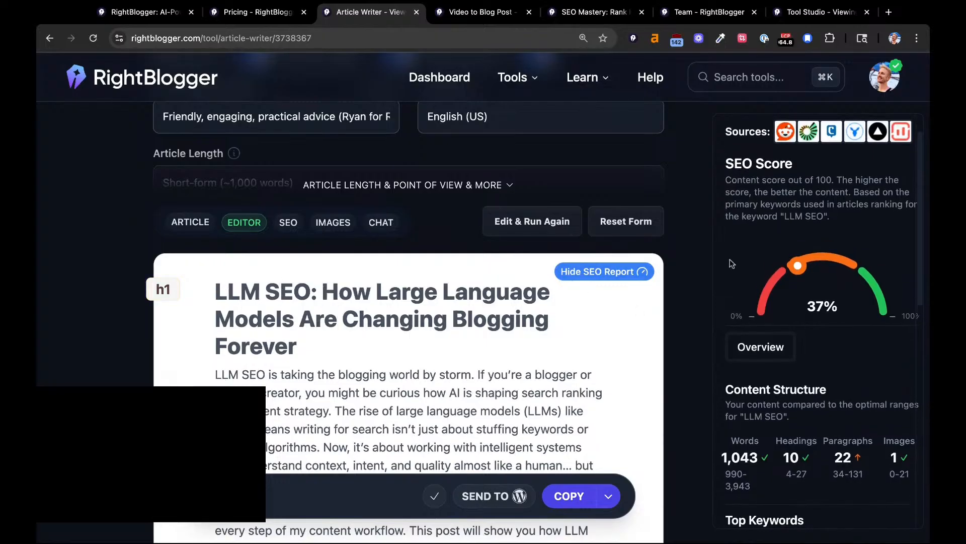
{"action": "scroll", "coordinate": [732, 264], "scroll_direction": "up", "scroll_amount": 1}
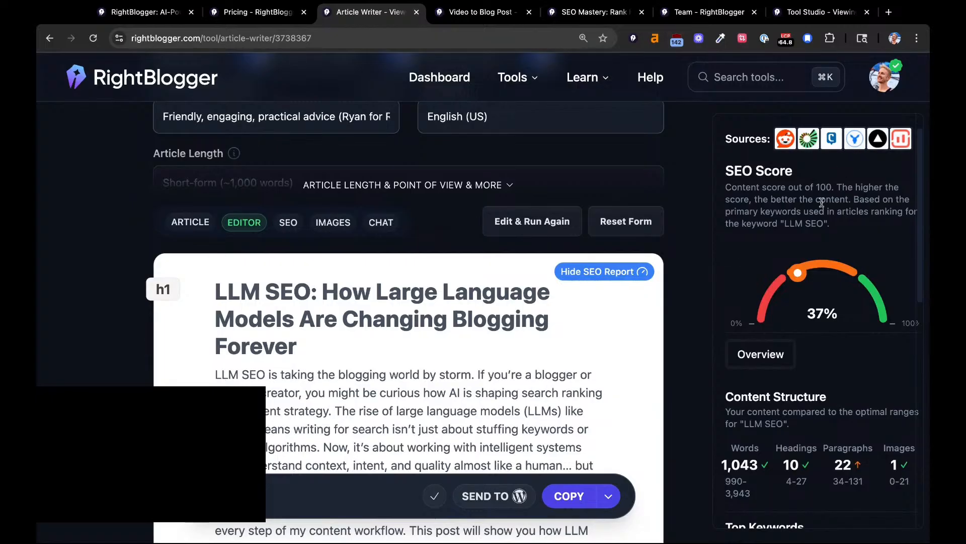
{"action": "left_click", "coordinate": [321, 291]}
{"action": "key", "text": "shift+Right"}
{"action": "key", "text": "shift+Right"}
{"action": "key", "text": "shift+Right"}
{"action": "key", "text": "shift+Right"}
{"action": "key", "text": "shift+Right"}
{"action": "key", "text": "shift+Right"}
{"action": "key", "text": "shift+Right"}
{"action": "key", "text": "shift+Right"}
{"action": "key", "text": "shift+Right"}
{"action": "key", "text": "shift+Right"}
{"action": "key", "text": "shift+Right"}
{"action": "key", "text": "shift+Right"}
{"action": "key", "text": "shift+Right"}
{"action": "key", "text": "shift+Right"}
{"action": "key", "text": "shift+Right"}
{"action": "key", "text": "shift+Right"}
{"action": "key", "text": "shift+Right"}
{"action": "key", "text": "shift+Right"}
{"action": "key", "text": "shift+Right"}
{"action": "key", "text": "shift+Right"}
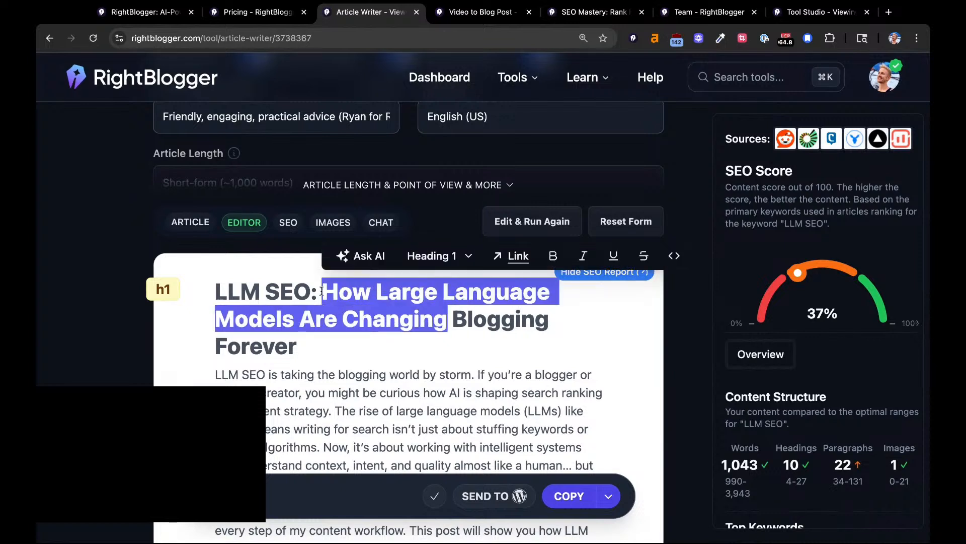
{"action": "key", "text": "shift+Right"}
{"action": "key", "text": "shift+Right"}
{"action": "key", "text": "shift+Right"}
{"action": "key", "text": "shift+Right"}
{"action": "key", "text": "shift+Right"}
{"action": "key", "text": "shift+Right"}
{"action": "key", "text": "shift+Right"}
{"action": "key", "text": "shift+Right"}
{"action": "key", "text": "shift+Right"}
{"action": "key", "text": "shift+Right"}
{"action": "key", "text": "shift+Right"}
{"action": "key", "text": "shift+Right"}
{"action": "key", "text": "shift+Right"}
{"action": "key", "text": "shift+Right"}
{"action": "key", "text": "shift+Right"}
{"action": "key", "text": "shift+Right"}
{"action": "key", "text": "shift+Right"}
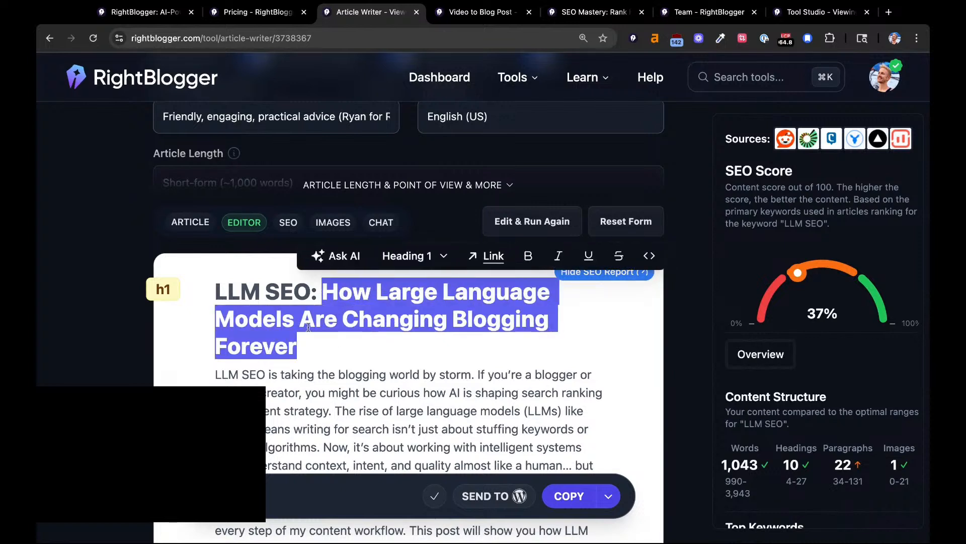
{"action": "left_click", "coordinate": [347, 315]}
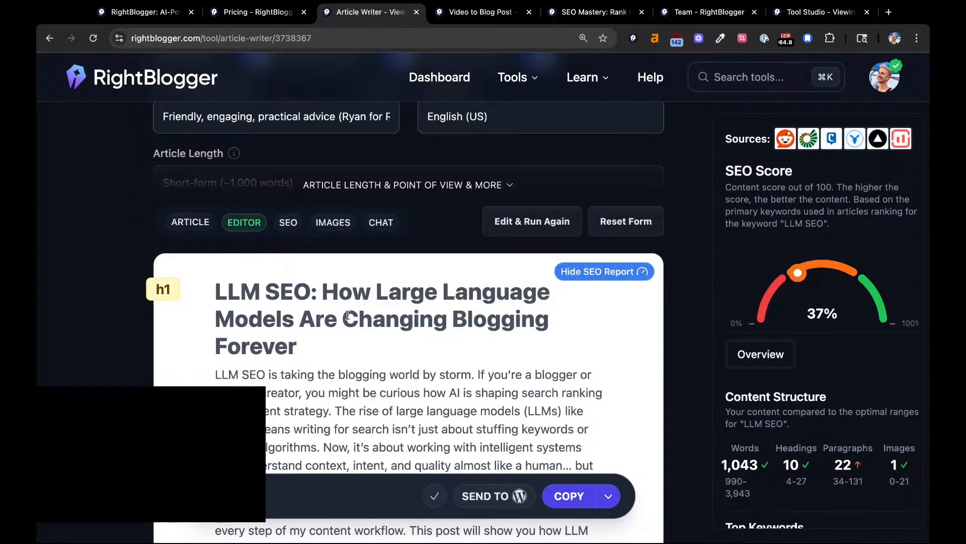
{"action": "key", "text": "shift+Right"}
{"action": "key", "text": "shift+Right"}
{"action": "key", "text": "shift+Right"}
{"action": "key", "text": "shift+Right"}
{"action": "key", "text": "shift+Right"}
{"action": "key", "text": "shift+Right"}
{"action": "key", "text": "shift+Right"}
{"action": "key", "text": "shift+Right"}
{"action": "key", "text": "shift+Right"}
{"action": "key", "text": "shift+Right"}
{"action": "key", "text": "shift+Right"}
{"action": "key", "text": "shift+Right"}
{"action": "key", "text": "shift+Right"}
{"action": "key", "text": "shift+Right"}
{"action": "key", "text": "shift+Right"}
{"action": "key", "text": "shift+Right"}
{"action": "key", "text": "shift+Right"}
{"action": "key", "text": "shift+Right"}
{"action": "key", "text": "shift+Right"}
{"action": "key", "text": "shift+Right"}
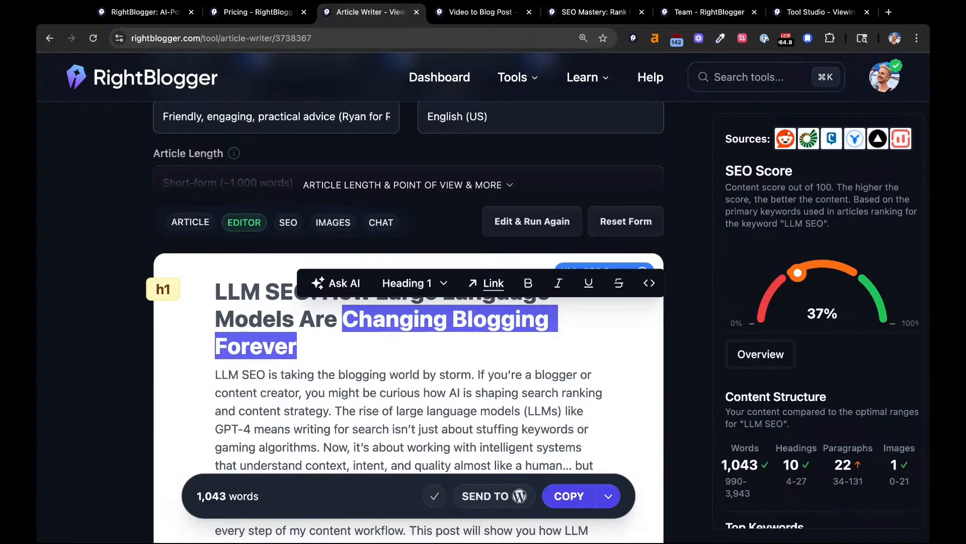
- Delete the H1 title text that follows "LLM SEO:"
{"action": "left_click", "coordinate": [329, 343]}
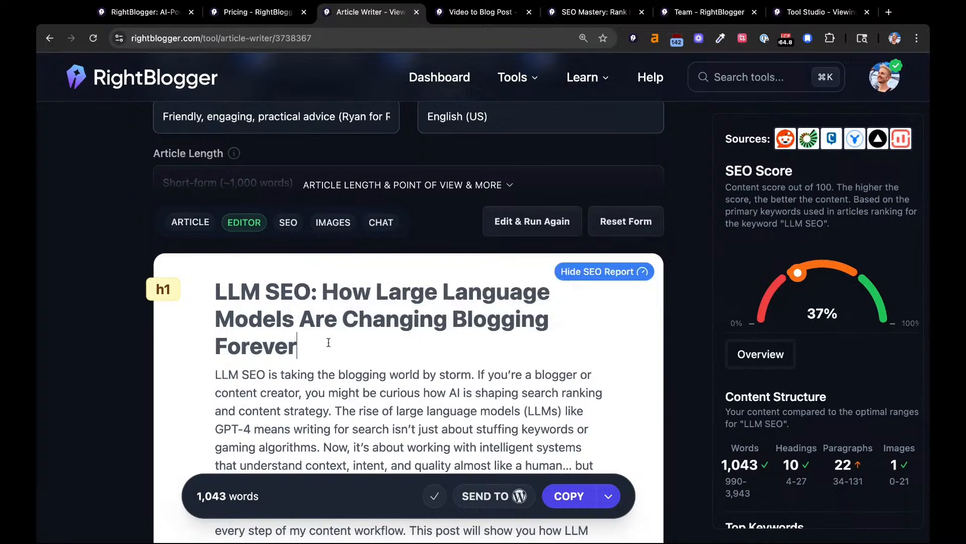
{"action": "key", "text": "shift+Up"}
{"action": "key", "text": "shift+Up"}
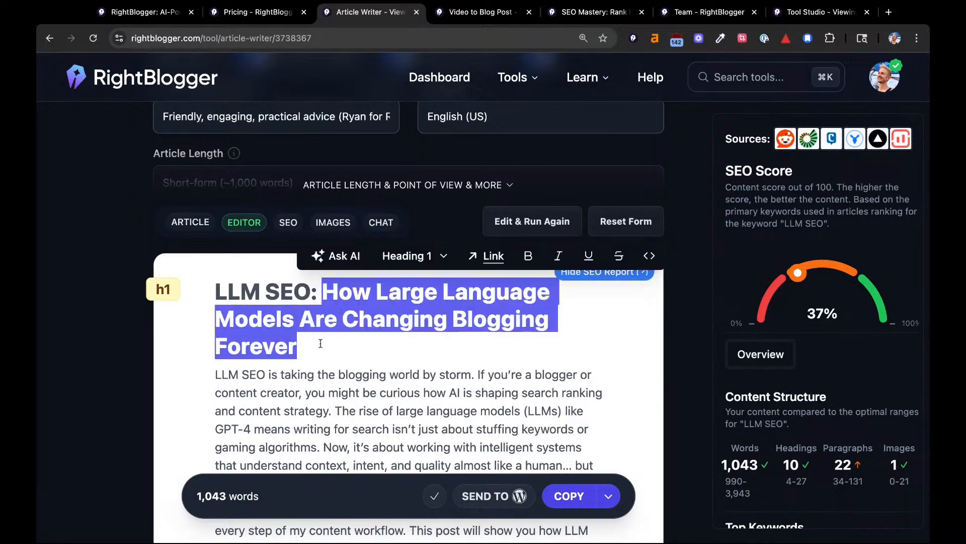
{"action": "key", "text": "BackSpace"}
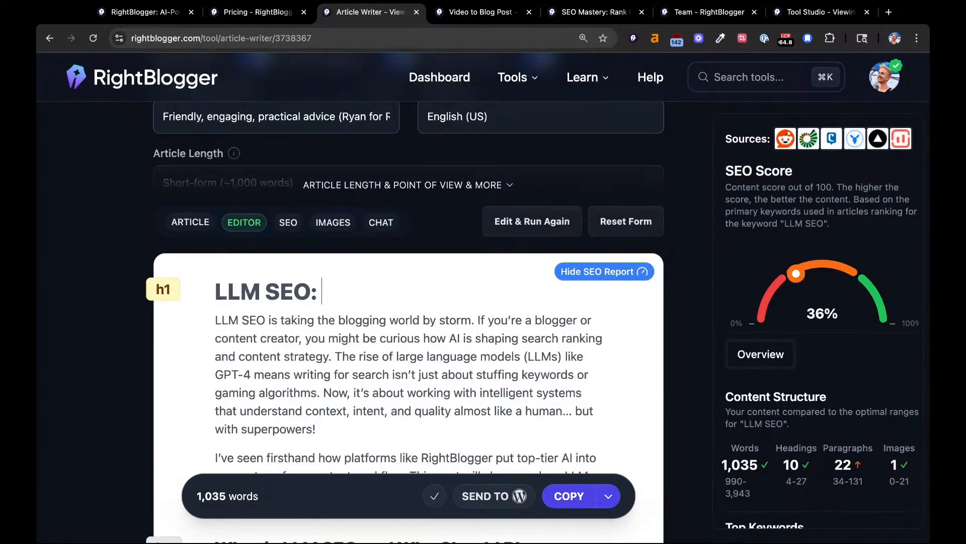
- Complete the H1 title after "LLM SEO:" with "3 Best Strategies for Large Language Models in 2025"
{"action": "scroll", "coordinate": [323, 278], "scroll_direction": "down", "scroll_amount": 2}
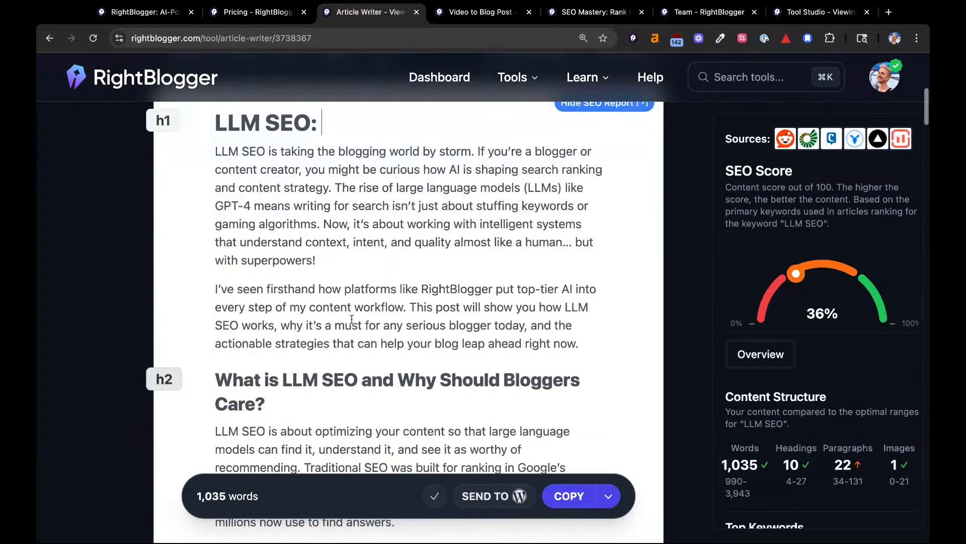
{"action": "scroll", "coordinate": [351, 319], "scroll_direction": "up", "scroll_amount": 4}
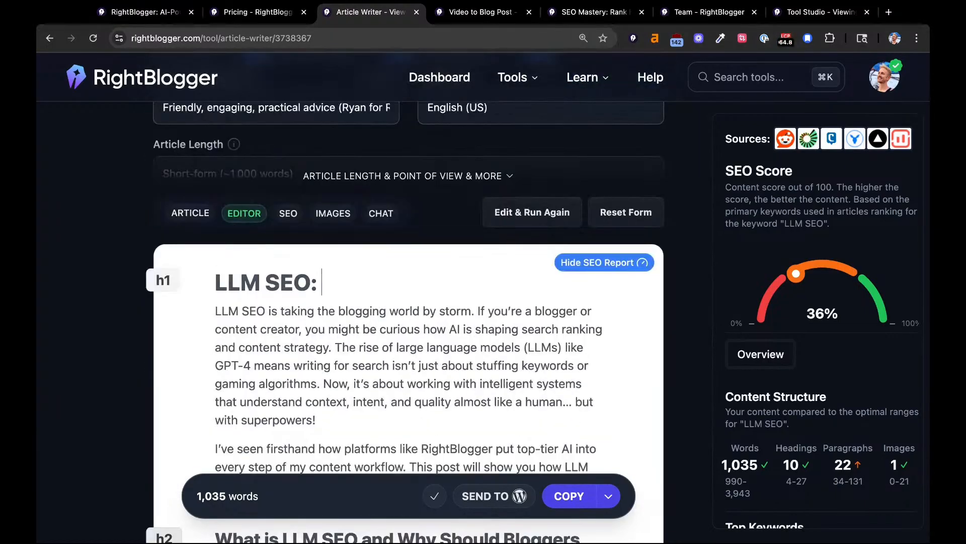
{"action": "type", "text": "3"}
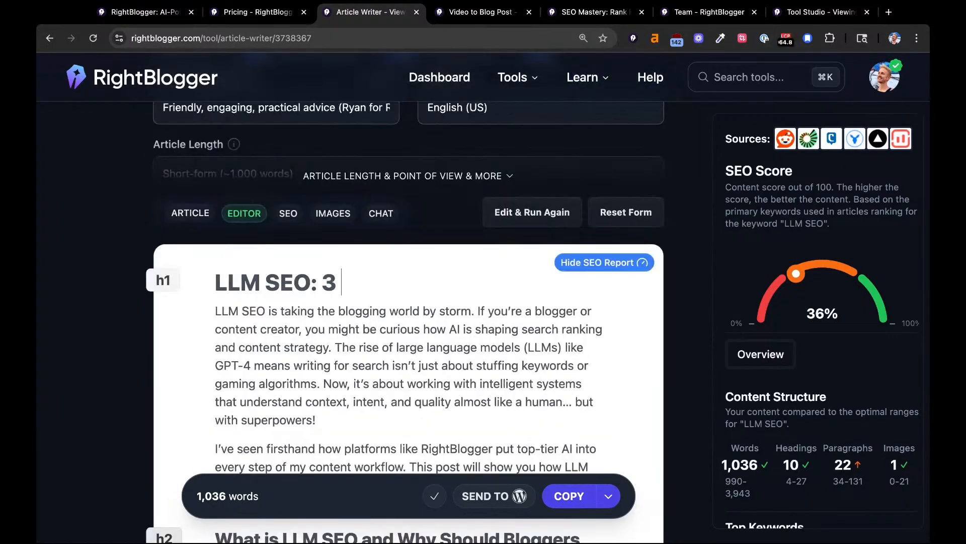
{"action": "type", "text": " Best"}
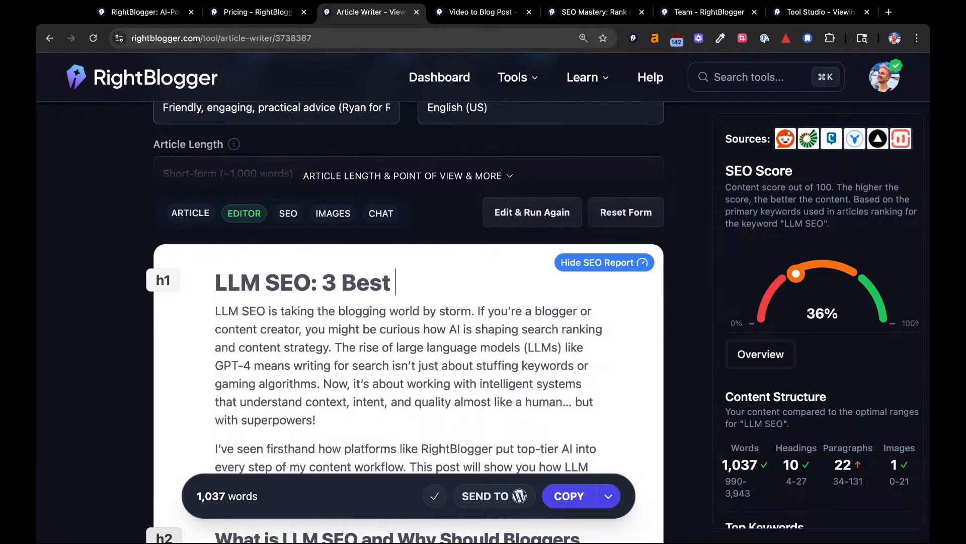
{"action": "type", "text": " Stra"}
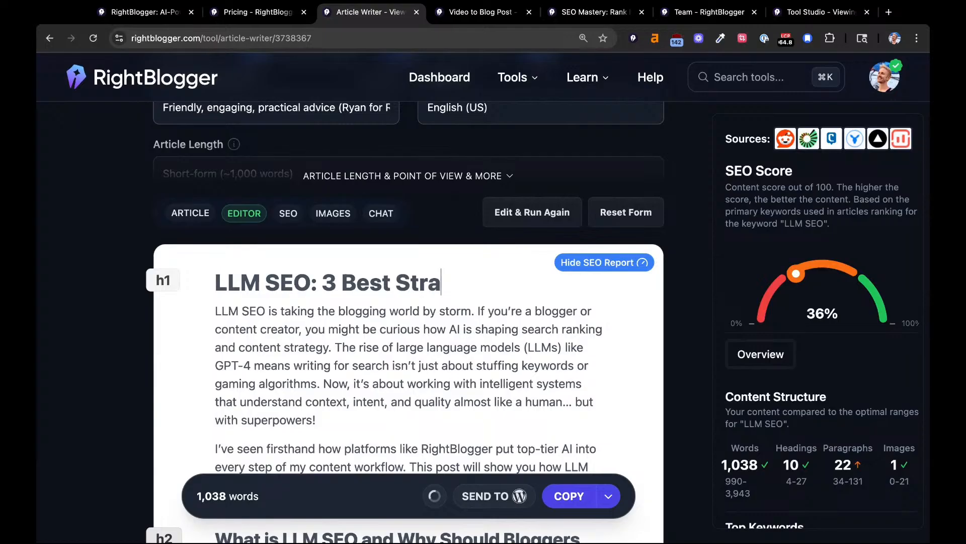
{"action": "type", "text": "tegies for"}
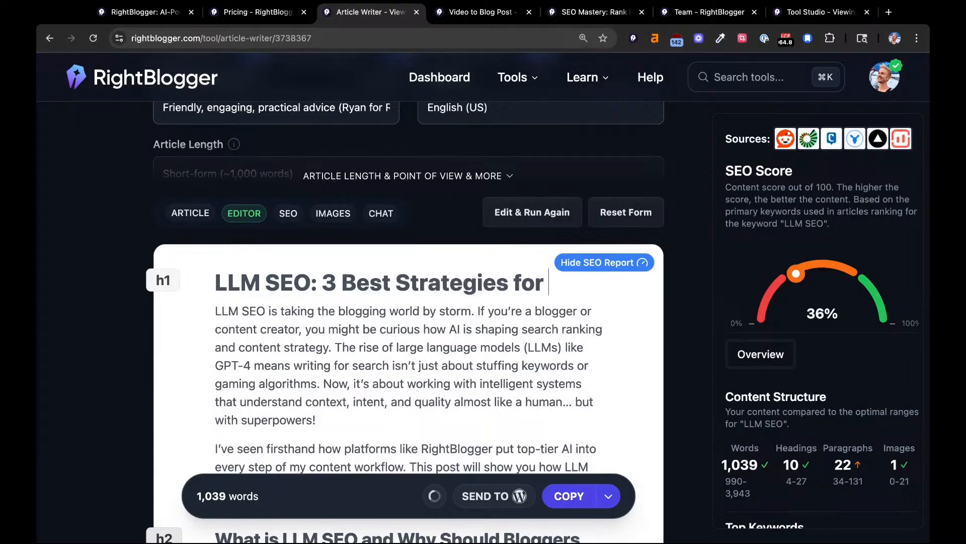
{"action": "type", "text": " Large Lange"}
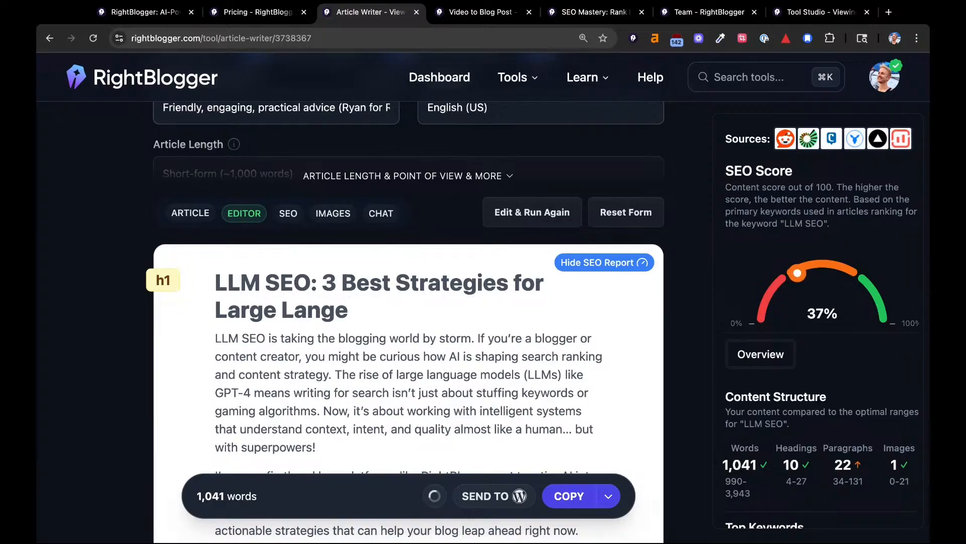
{"action": "key", "text": "BackSpace"}
{"action": "type", "text": "uage"}
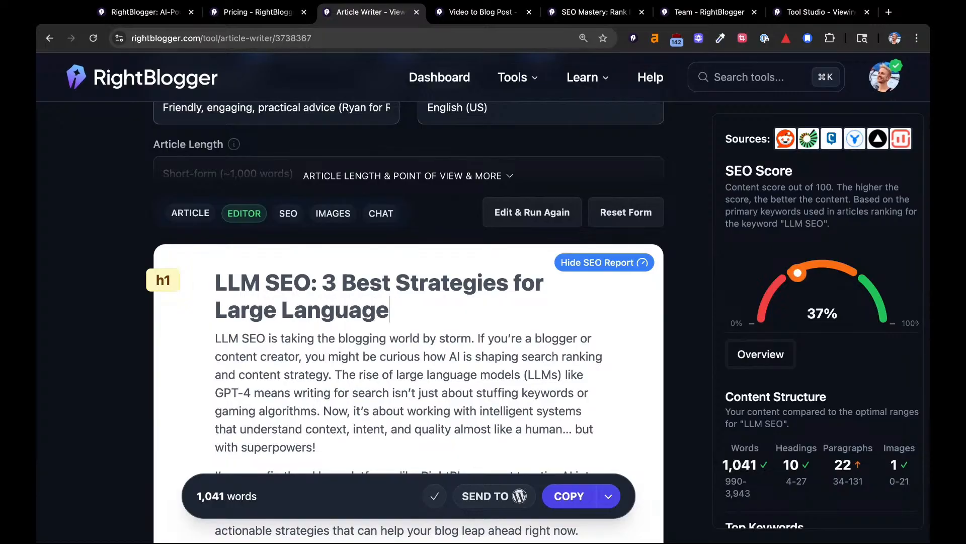
{"action": "type", "text": " Model Optium"}
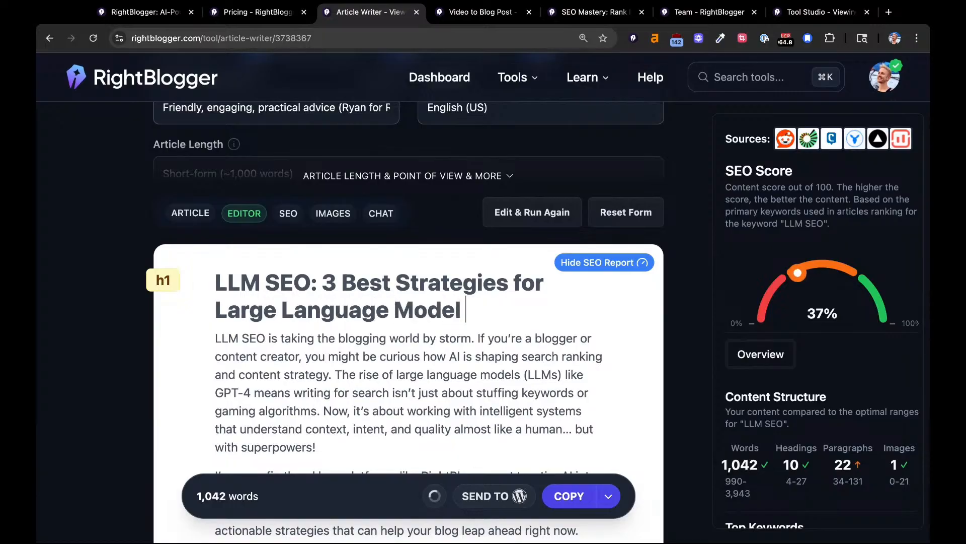
{"action": "key", "text": "BackSpace"}
{"action": "key", "text": "BackSpace"}
{"action": "key", "text": "BackSpace"}
{"action": "key", "text": "BackSpace"}
{"action": "key", "text": "BackSpace"}
{"action": "key", "text": "BackSpace"}
{"action": "type", "text": "s in 2025"}
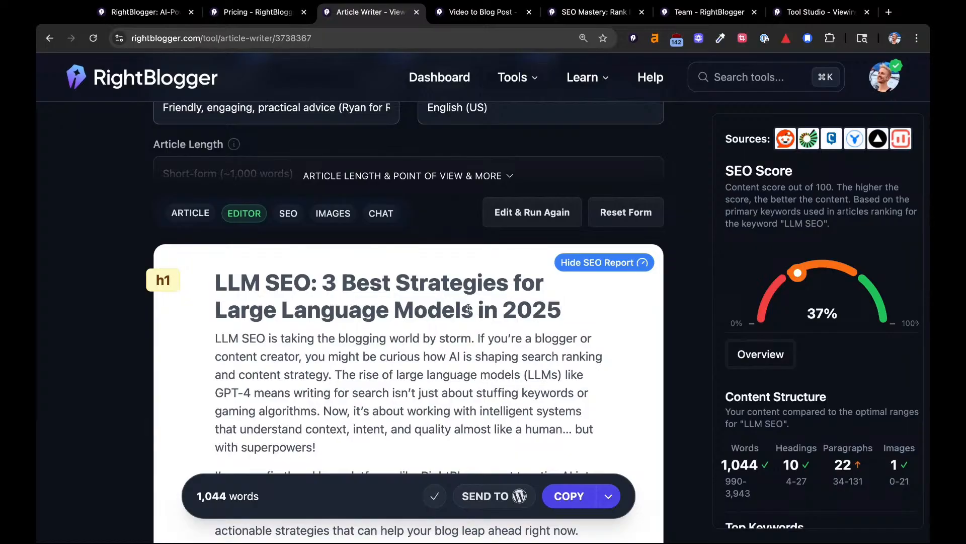
{"action": "left_click", "coordinate": [323, 286]}
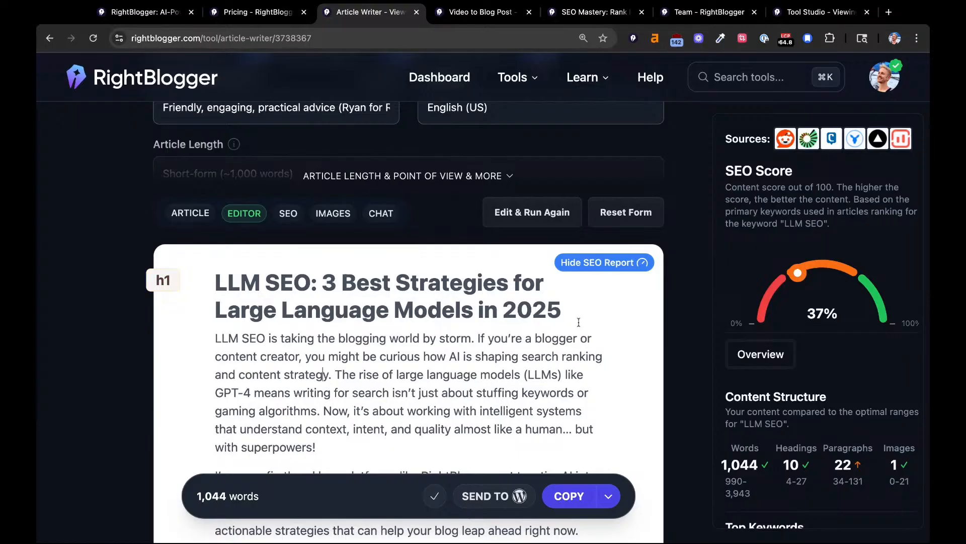
{"action": "left_click", "coordinate": [599, 312]}
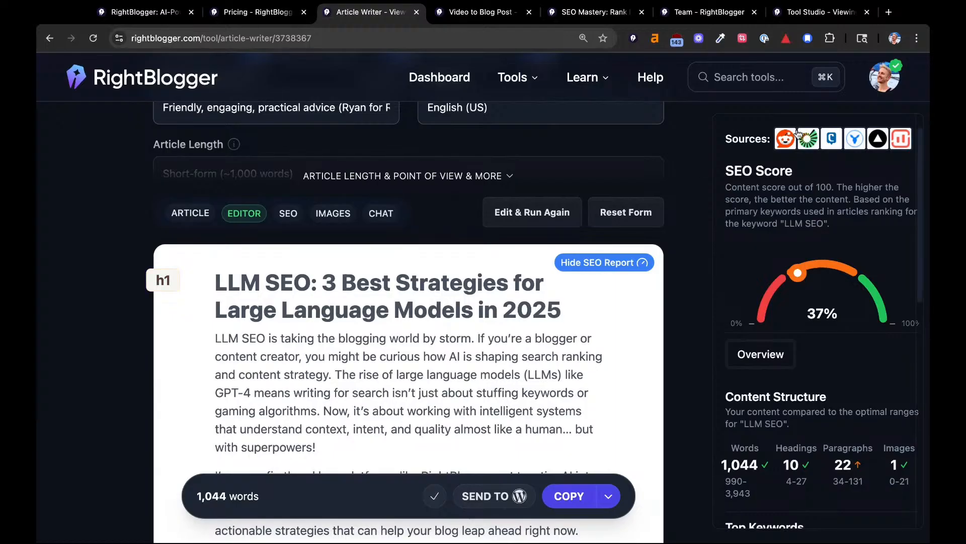
{"action": "scroll", "coordinate": [908, 171], "scroll_direction": "up", "scroll_amount": 2}
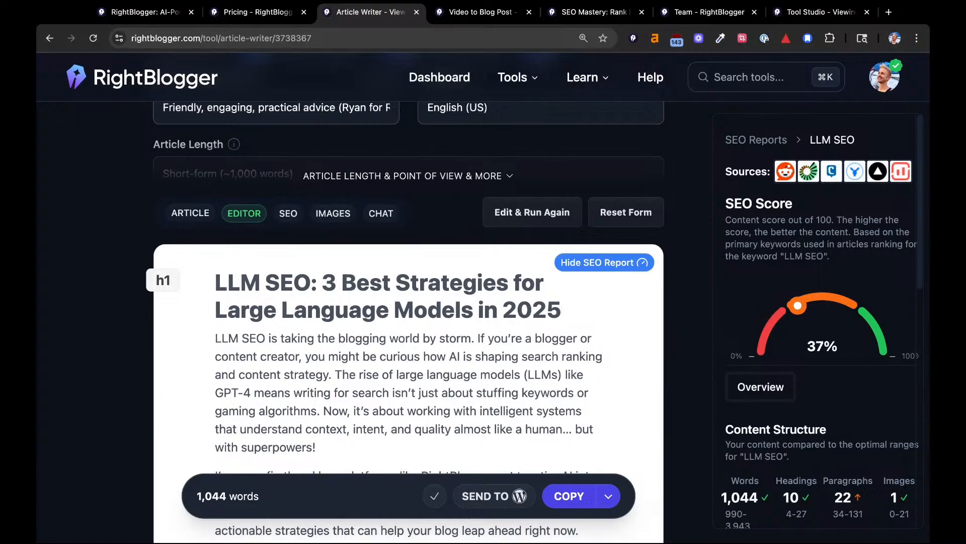
{"action": "scroll", "coordinate": [838, 222], "scroll_direction": "down", "scroll_amount": 3}
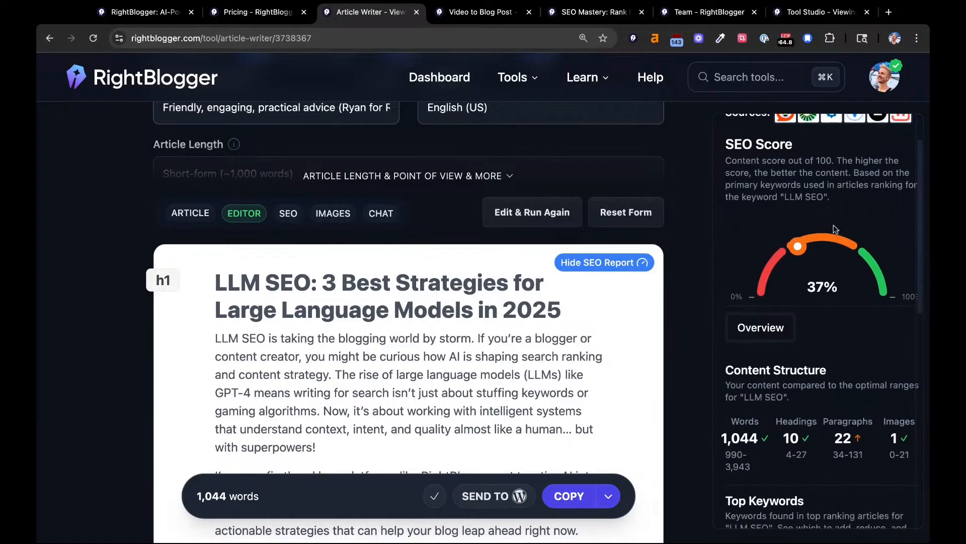
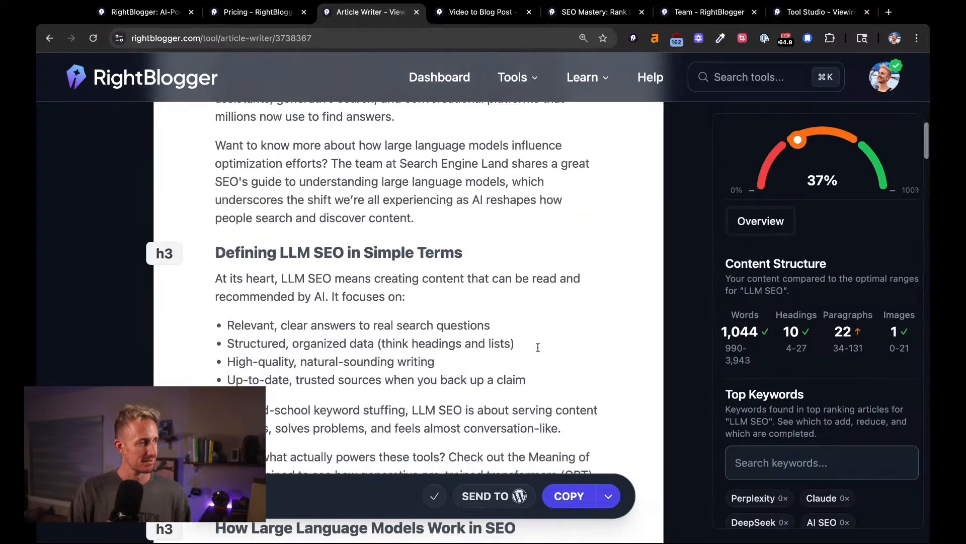
{"action": "scroll", "coordinate": [427, 256], "scroll_direction": "up", "scroll_amount": 2}
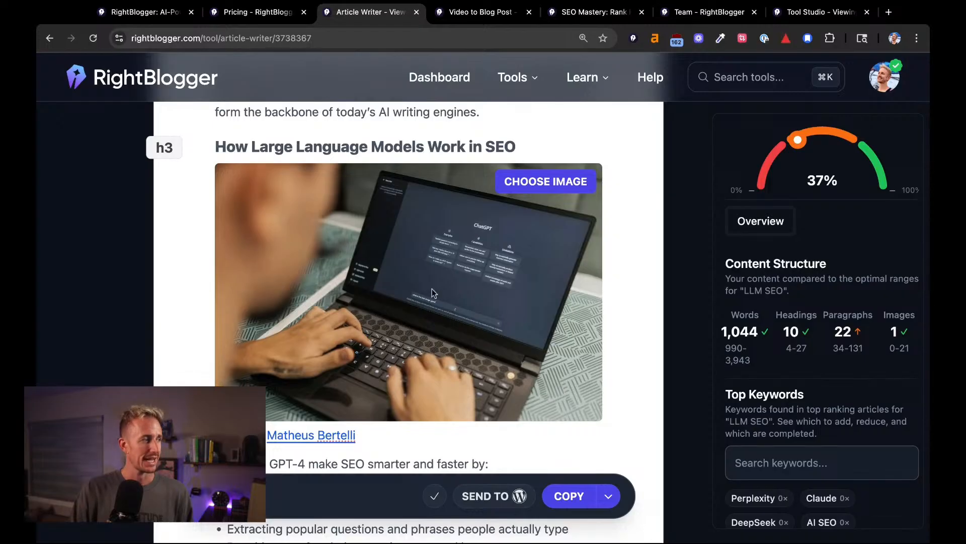
{"action": "scroll", "coordinate": [432, 290], "scroll_direction": "up", "scroll_amount": 3}
{"action": "scroll", "coordinate": [431, 288], "scroll_direction": "up", "scroll_amount": 12}
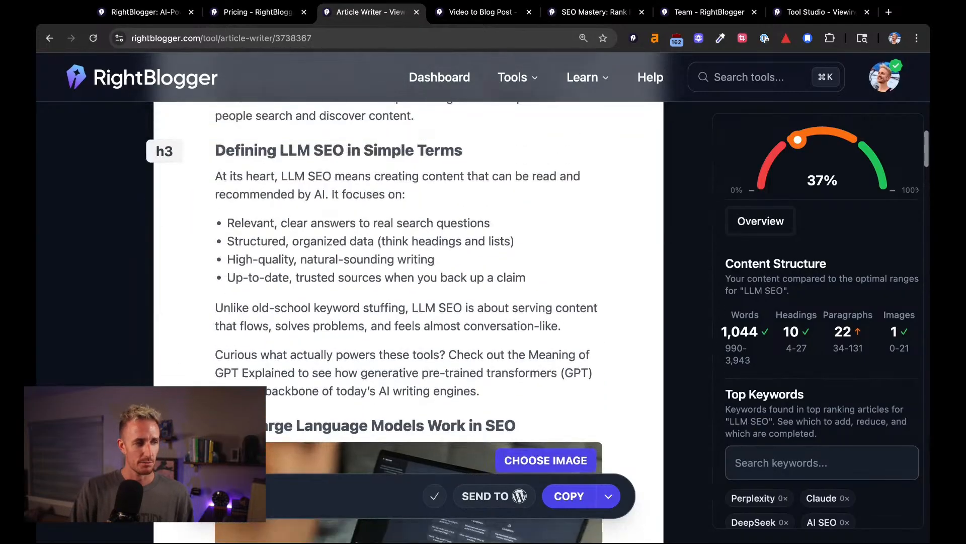
{"action": "scroll", "coordinate": [485, 425], "scroll_direction": "up", "scroll_amount": 5}
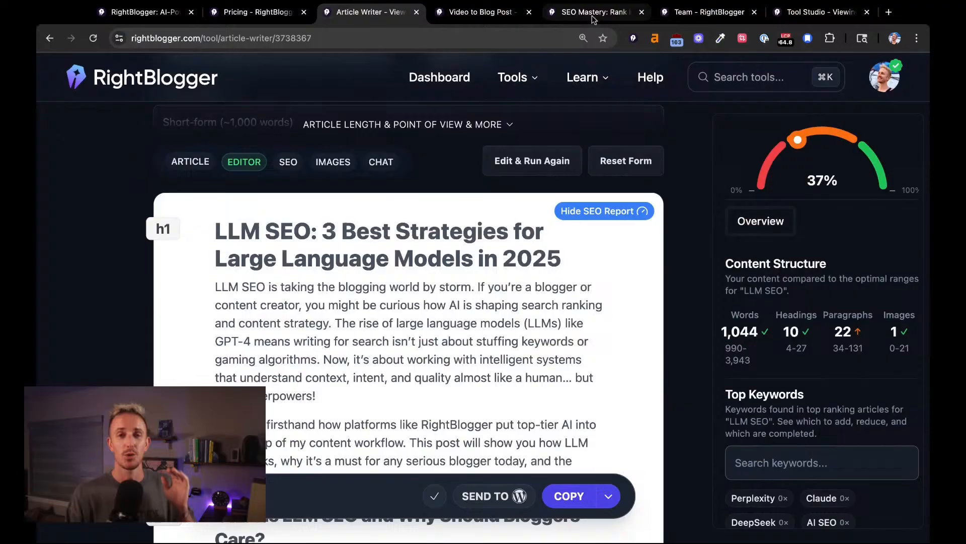
- Switch to the SEO Mastery course page and look over its introduction and the start of Lesson 1
{"action": "left_click", "coordinate": [594, 12]}
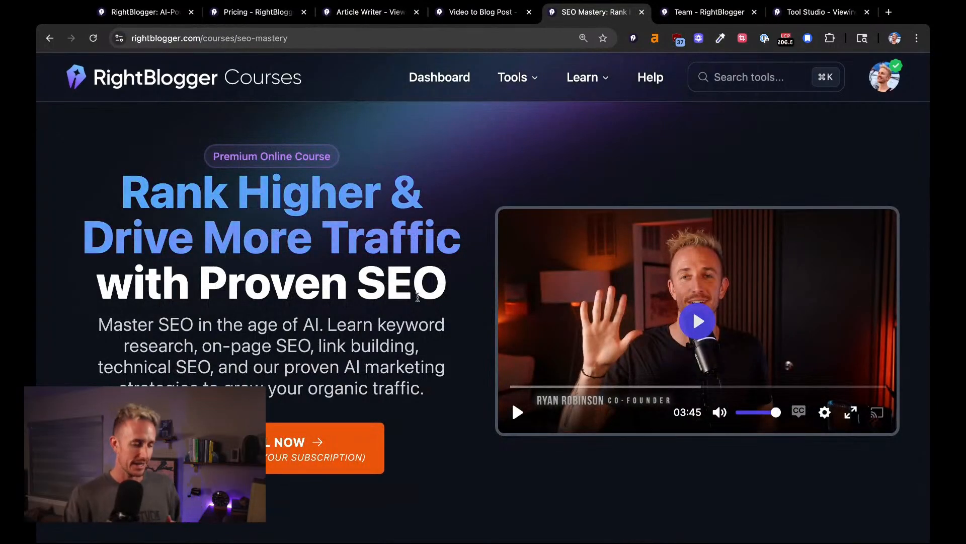
{"action": "scroll", "coordinate": [417, 297], "scroll_direction": "down", "scroll_amount": 2}
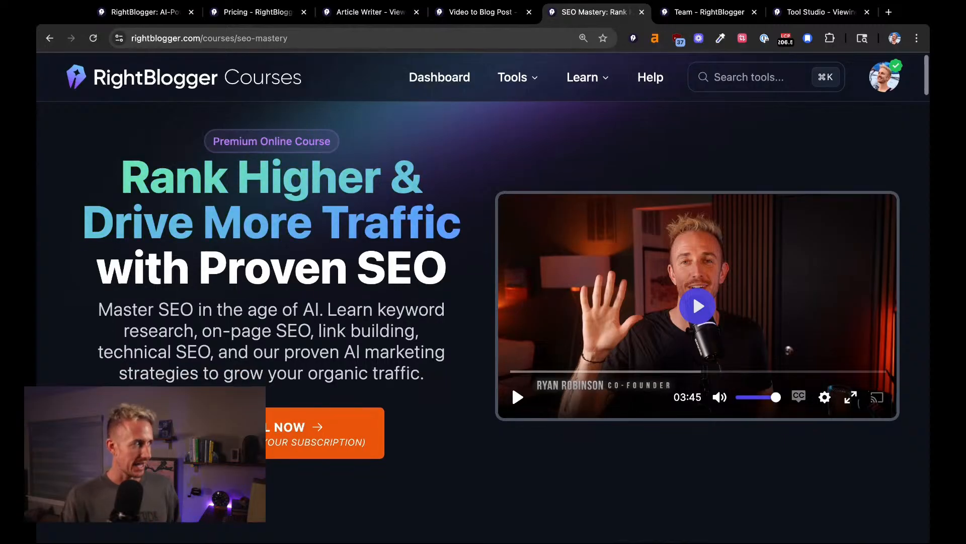
{"action": "scroll", "coordinate": [484, 297], "scroll_direction": "down", "scroll_amount": 5}
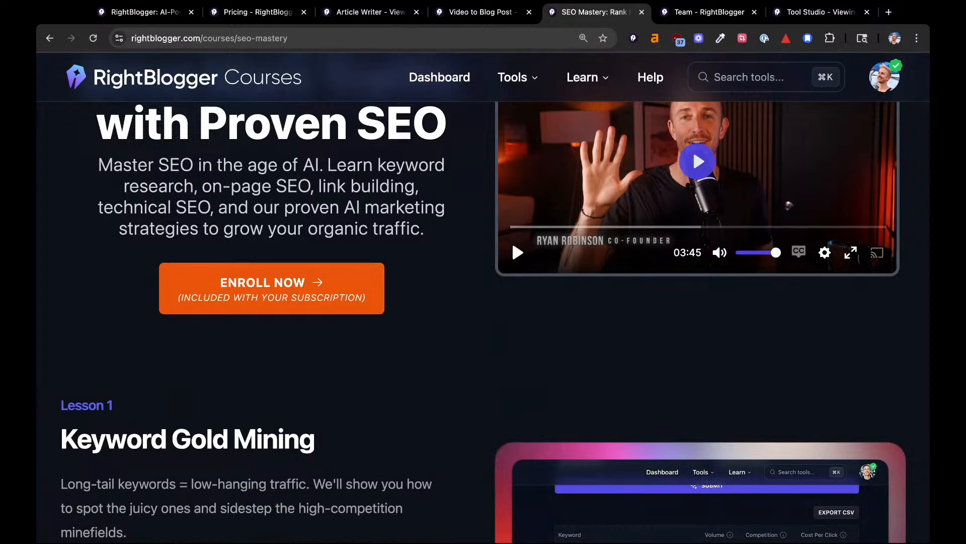
{"action": "scroll", "coordinate": [483, 297], "scroll_direction": "down", "scroll_amount": 3}
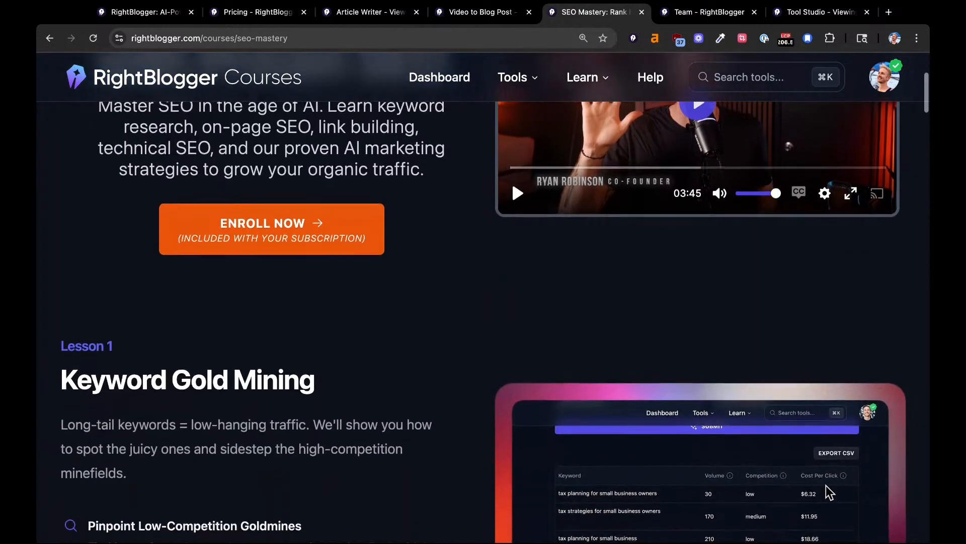
{"action": "scroll", "coordinate": [484, 297], "scroll_direction": "up", "scroll_amount": 5}
{"action": "scroll", "coordinate": [496, 204], "scroll_direction": "up", "scroll_amount": 3}
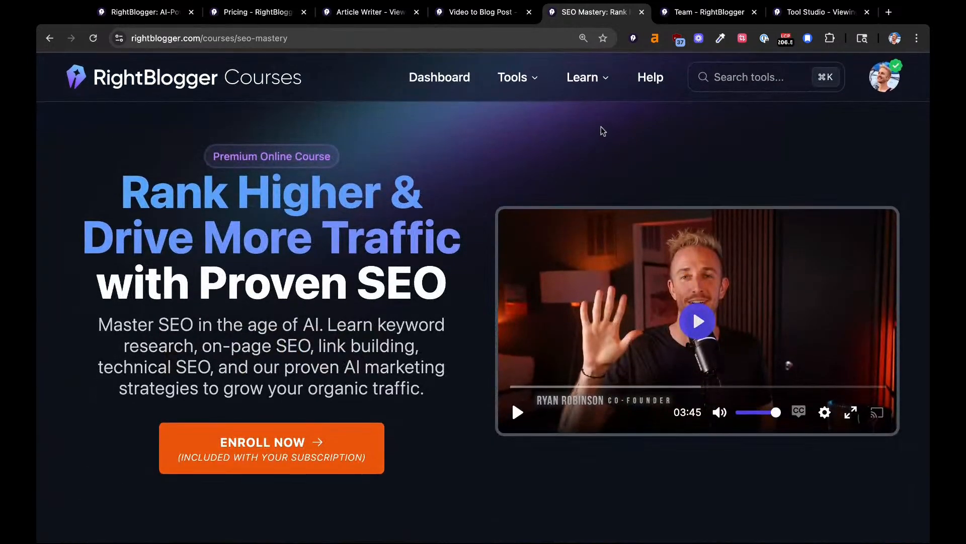
{"action": "left_click", "coordinate": [588, 85]}
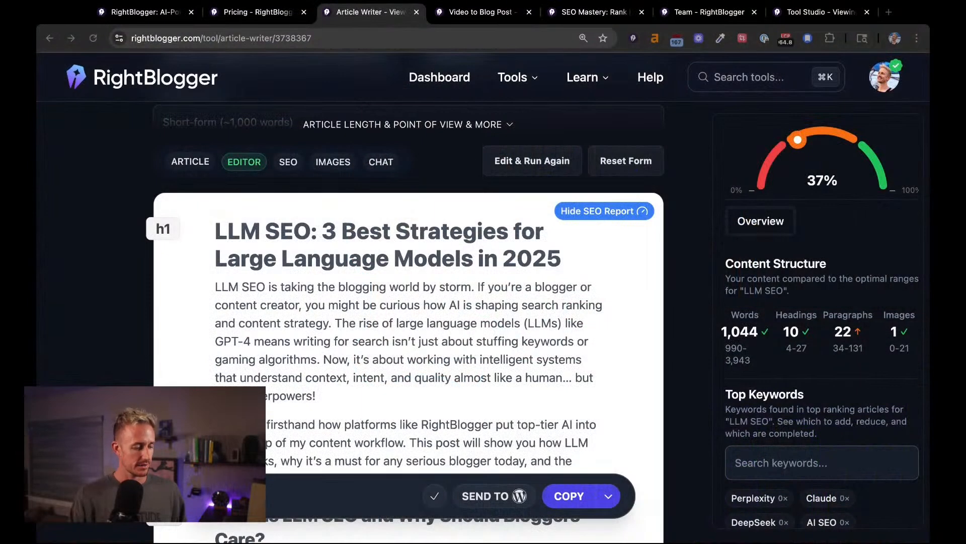
- Examine the content structure and top keywords in the article's SEO report, including the recommended usage of "Claude"
{"action": "scroll", "coordinate": [868, 318], "scroll_direction": "down", "scroll_amount": 5}
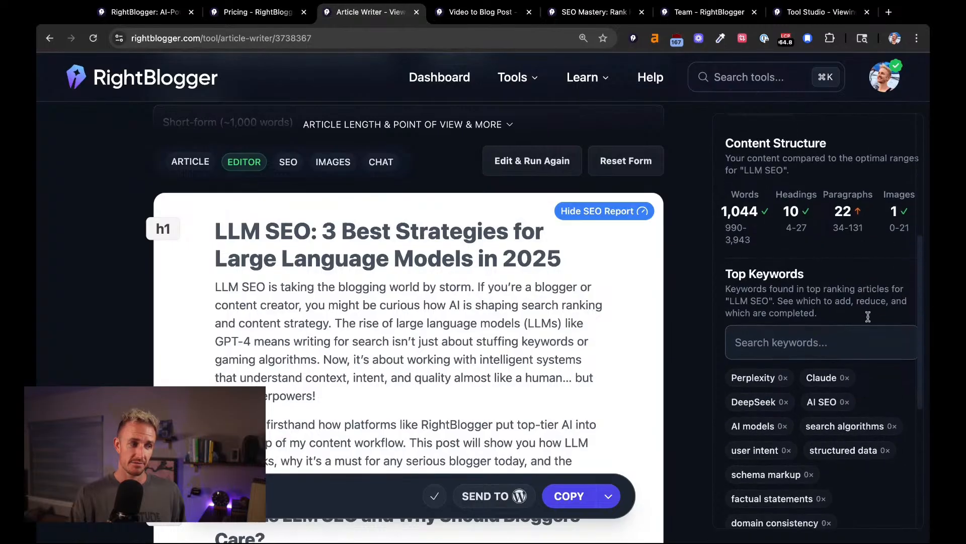
{"action": "mouse_move", "coordinate": [829, 296]}
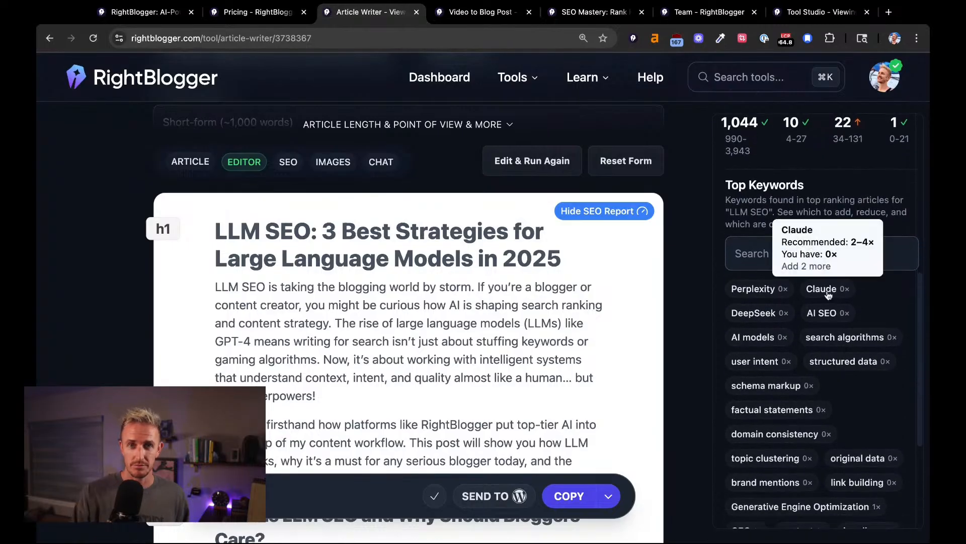
{"action": "scroll", "coordinate": [885, 252], "scroll_direction": "down", "scroll_amount": 2}
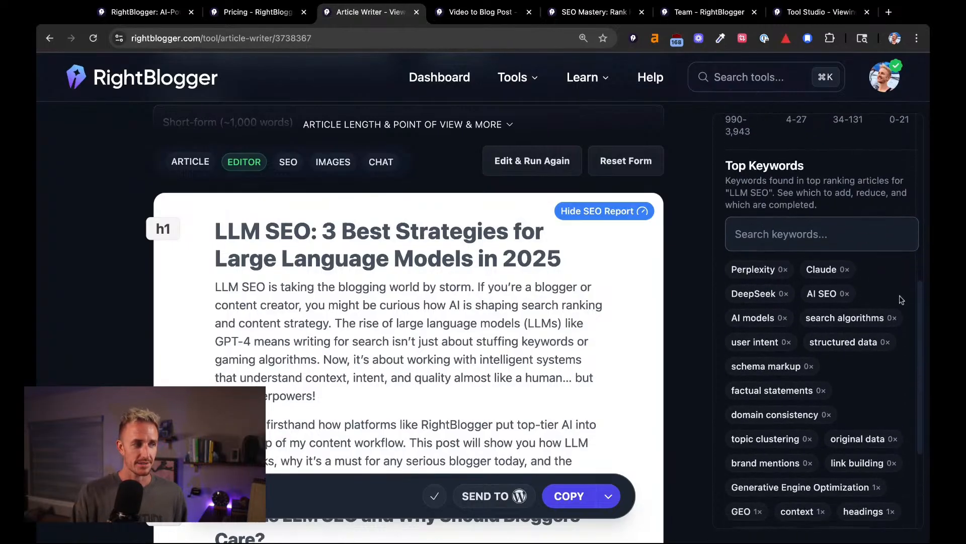
{"action": "scroll", "coordinate": [892, 244], "scroll_direction": "down", "scroll_amount": 1}
{"action": "scroll", "coordinate": [892, 243], "scroll_direction": "up", "scroll_amount": 2}
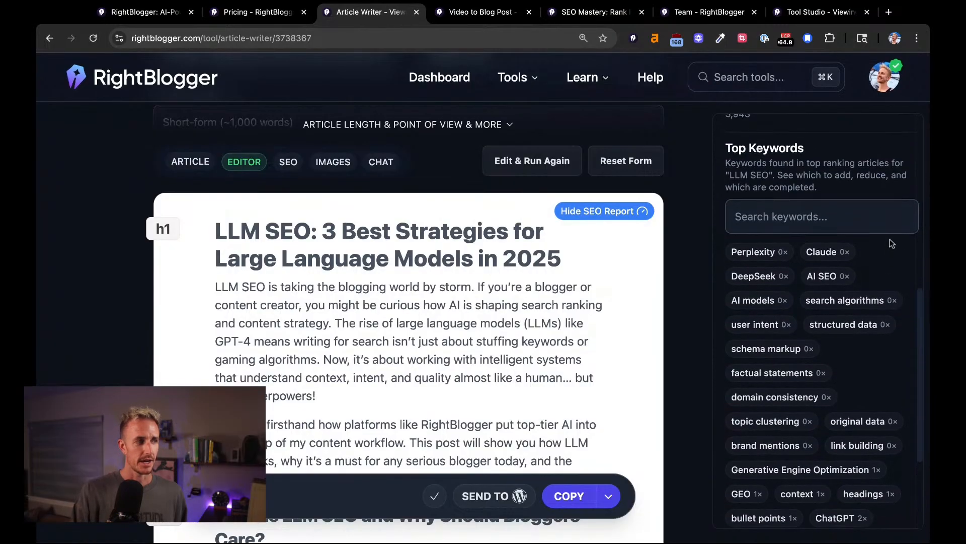
{"action": "scroll", "coordinate": [892, 243], "scroll_direction": "down", "scroll_amount": 1}
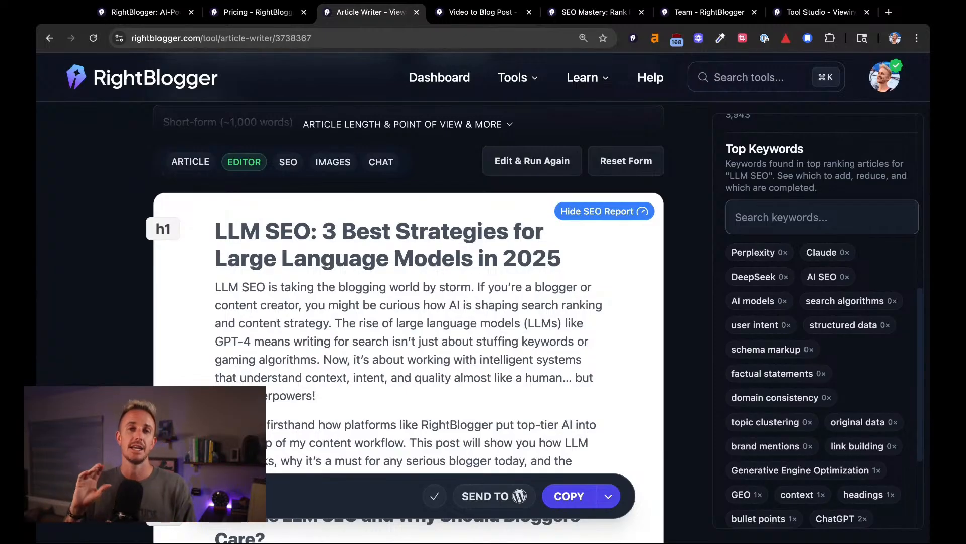
{"action": "scroll", "coordinate": [846, 292], "scroll_direction": "up", "scroll_amount": 3}
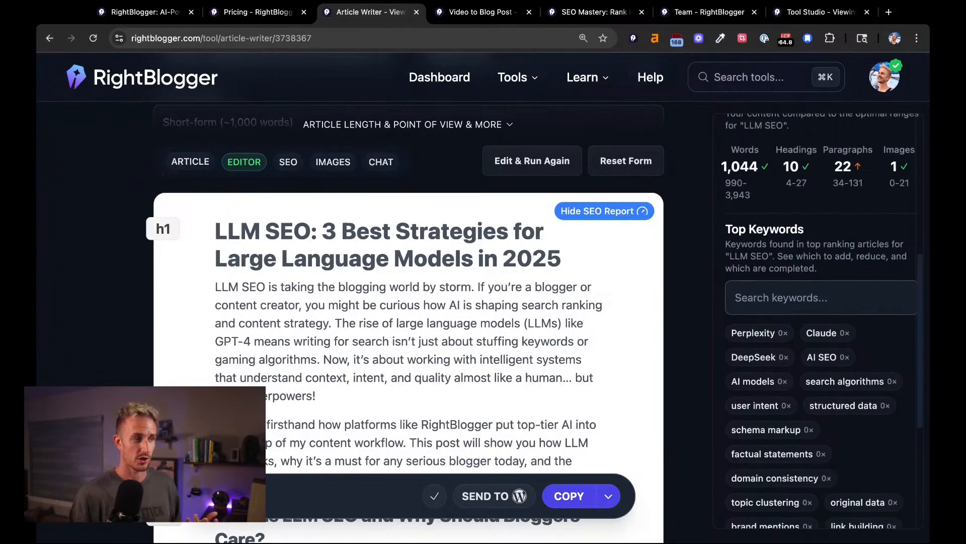
{"action": "scroll", "coordinate": [846, 292], "scroll_direction": "up", "scroll_amount": 3}
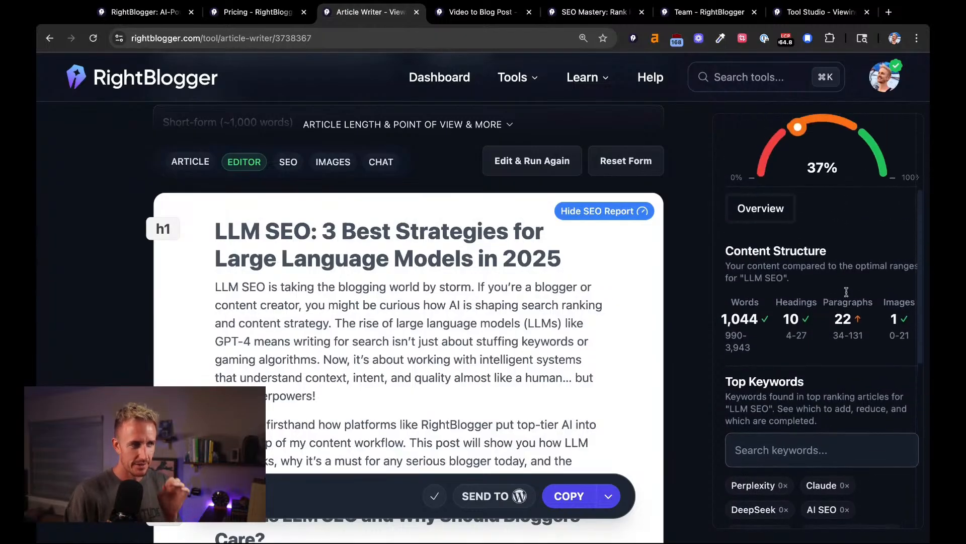
- Copy all keywords from the SEO report and paste them as a new paragraph after the article's first introductory paragraph
{"action": "scroll", "coordinate": [822, 320], "scroll_direction": "down", "scroll_amount": 10}
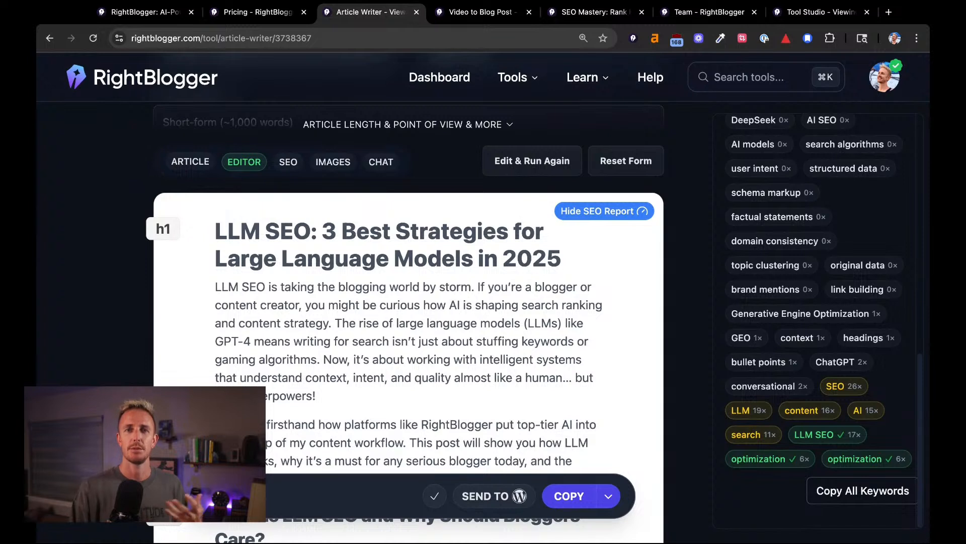
{"action": "left_click", "coordinate": [877, 496]}
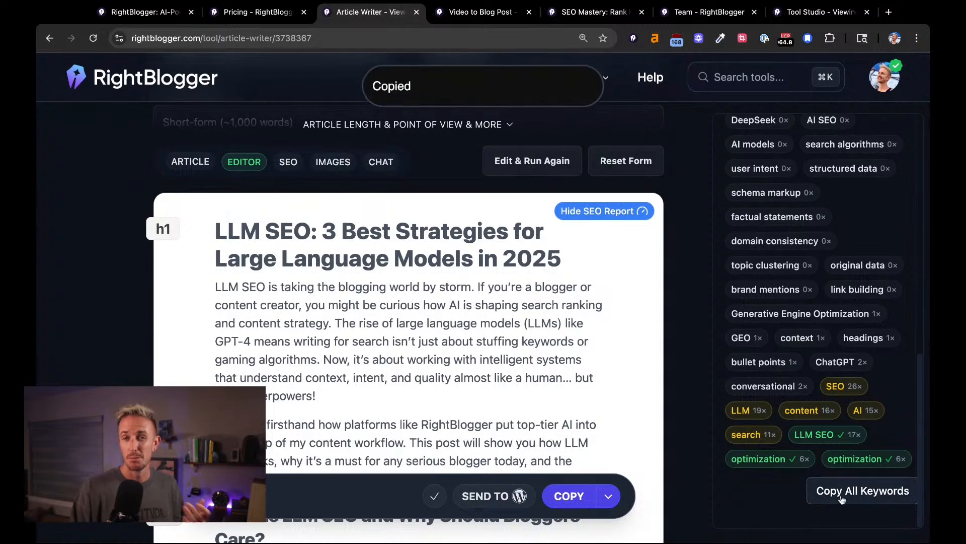
{"action": "scroll", "coordinate": [856, 468], "scroll_direction": "up", "scroll_amount": 10}
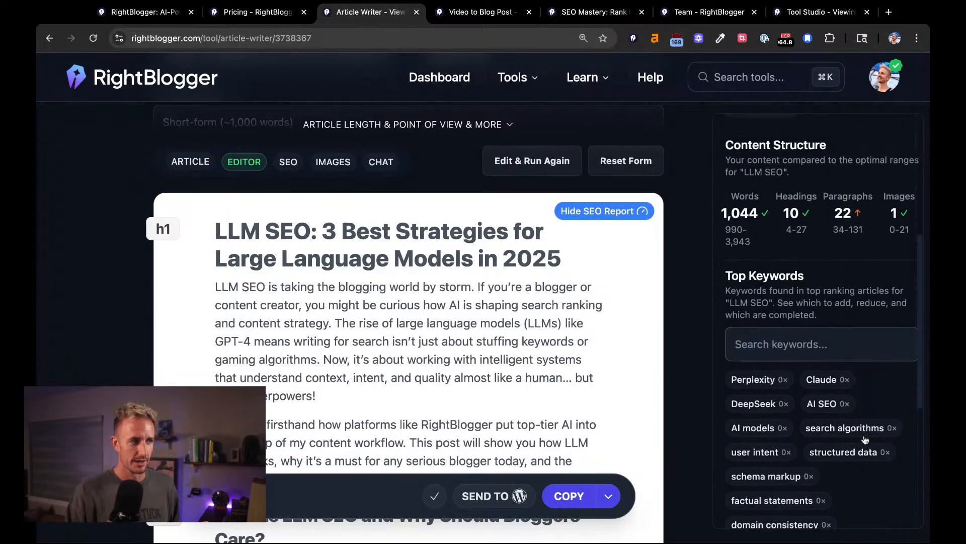
{"action": "scroll", "coordinate": [865, 439], "scroll_direction": "up", "scroll_amount": 2}
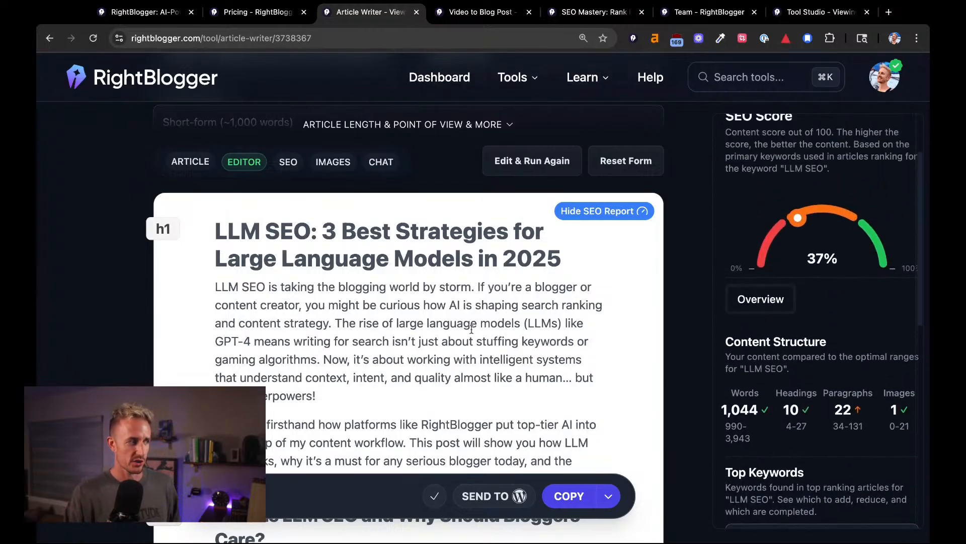
{"action": "left_click", "coordinate": [331, 395]}
{"action": "key", "text": "Return"}
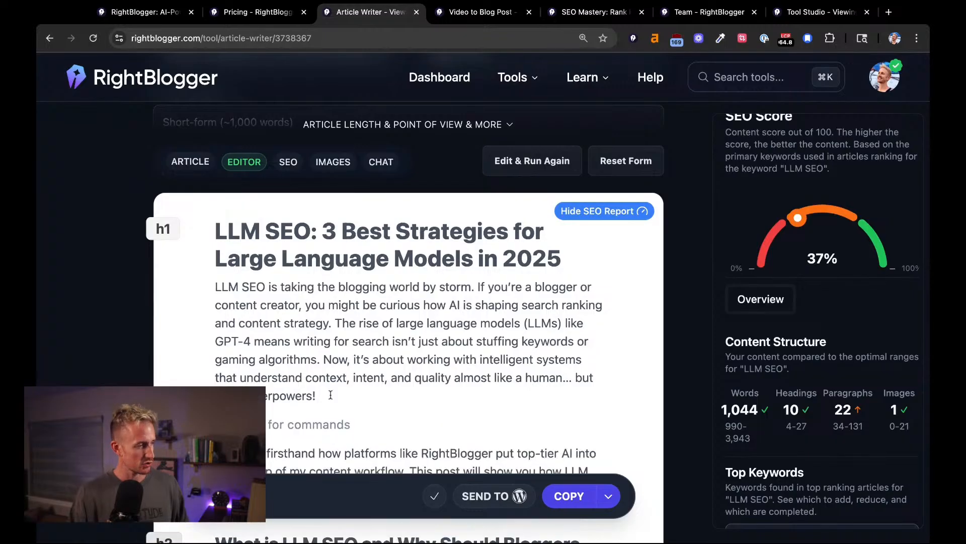
{"action": "key", "text": "super+v"}
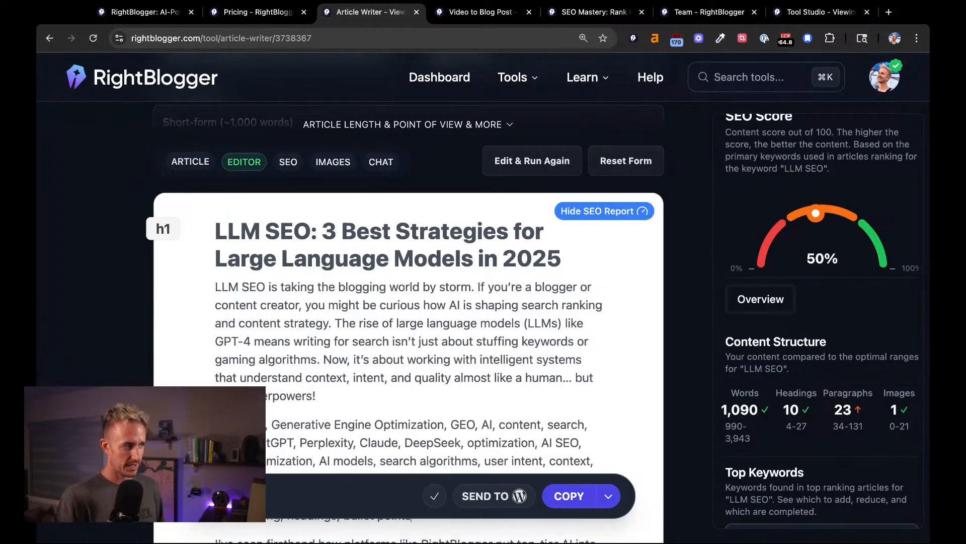
- Check the SEO score and keyword usage, and delete the pasted keyword paragraph along with its empty line
{"action": "scroll", "coordinate": [379, 394], "scroll_direction": "down", "scroll_amount": 3}
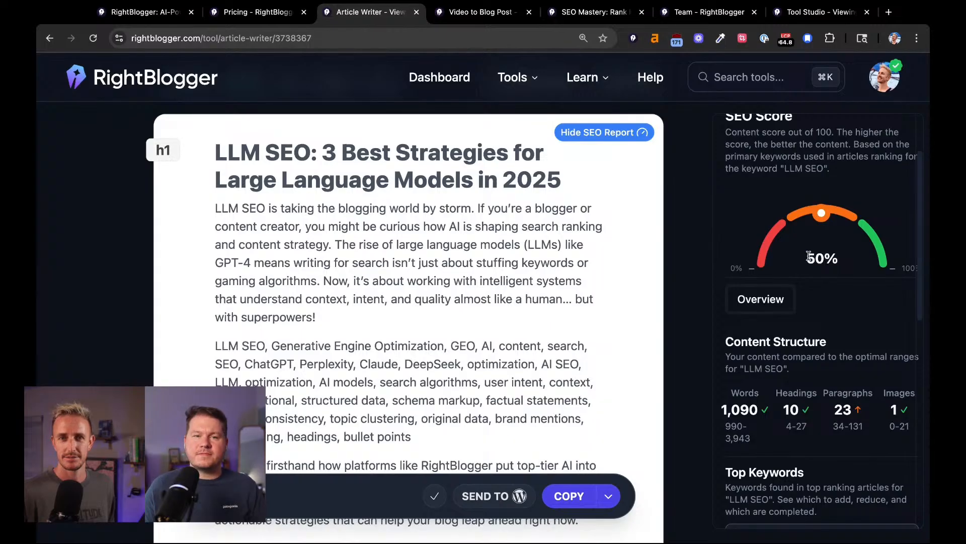
{"action": "scroll", "coordinate": [822, 262], "scroll_direction": "down", "scroll_amount": 8}
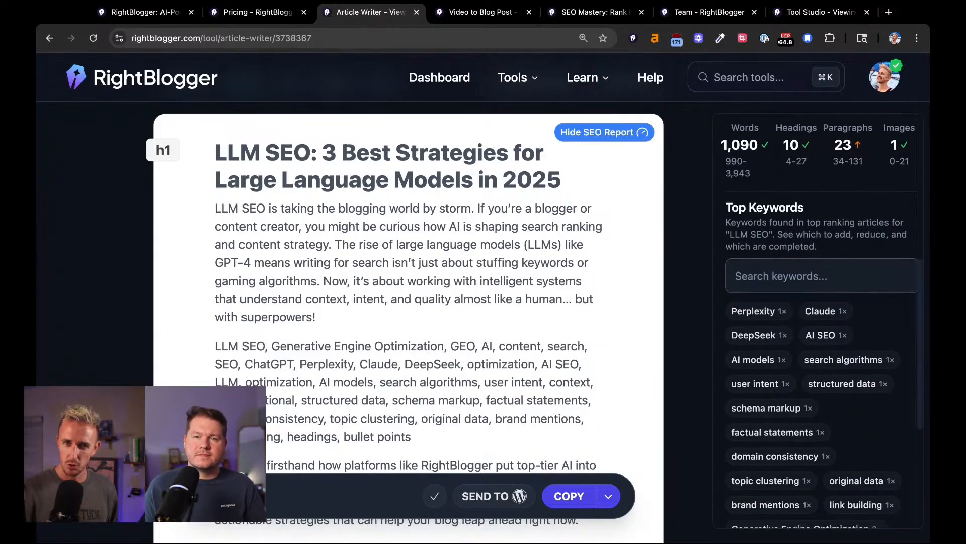
{"action": "scroll", "coordinate": [792, 383], "scroll_direction": "down", "scroll_amount": 2}
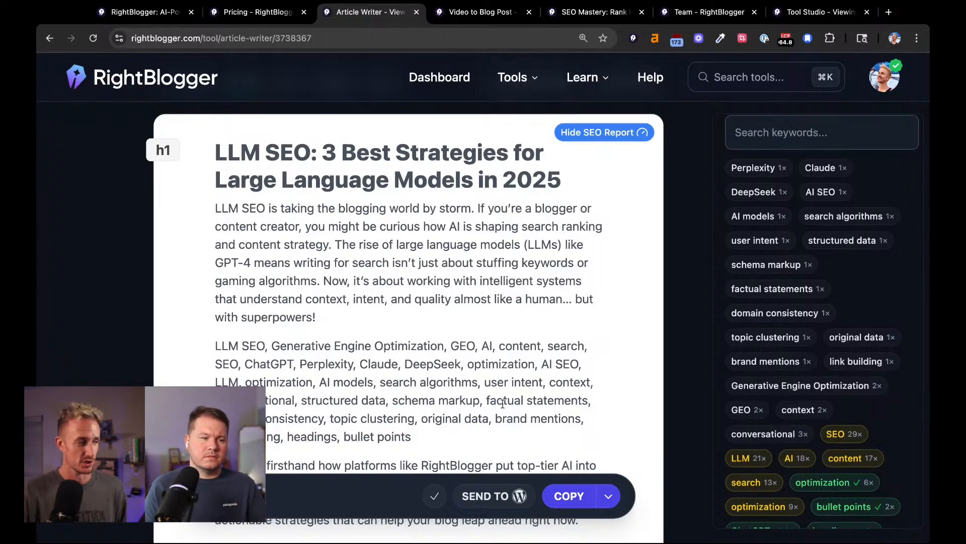
{"action": "triple_click", "coordinate": [432, 442]}
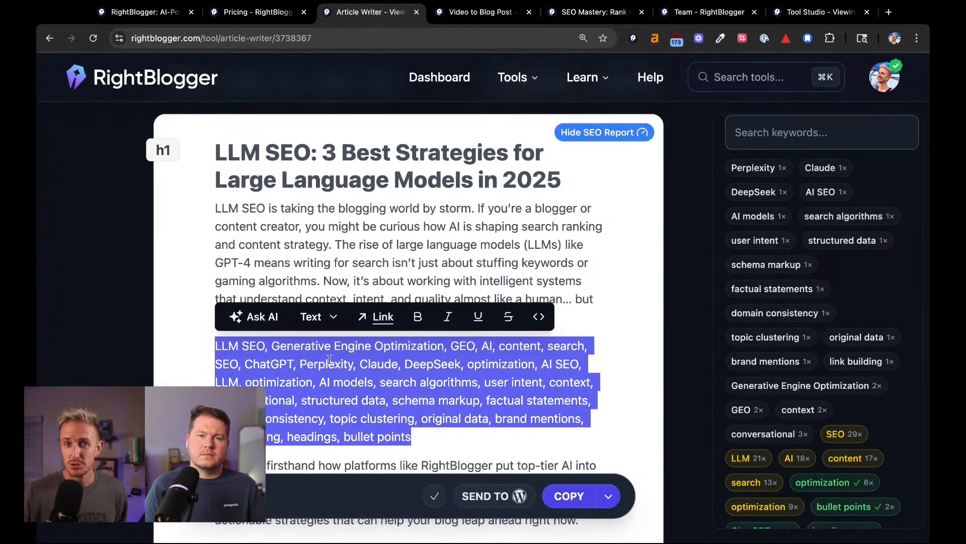
{"action": "key", "text": "BackSpace"}
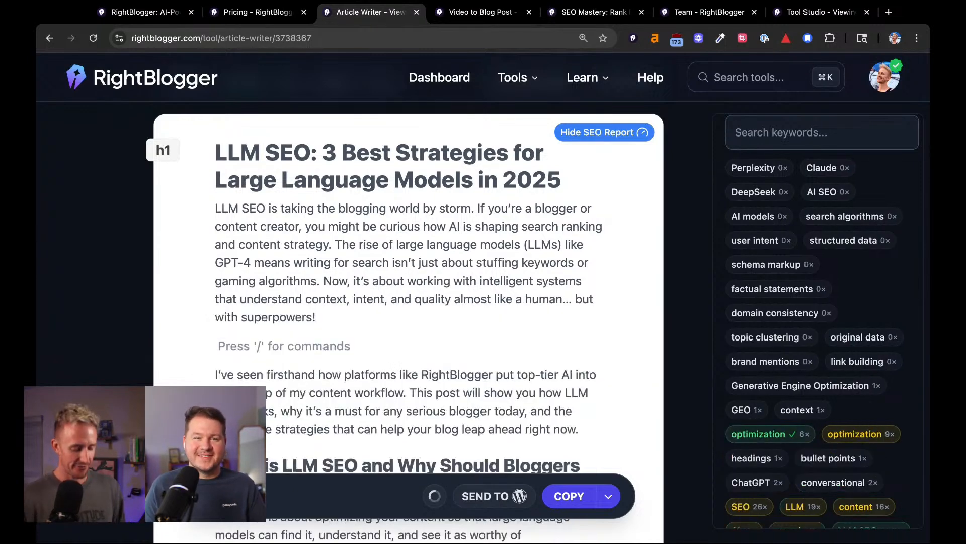
{"action": "key", "text": "BackSpace"}
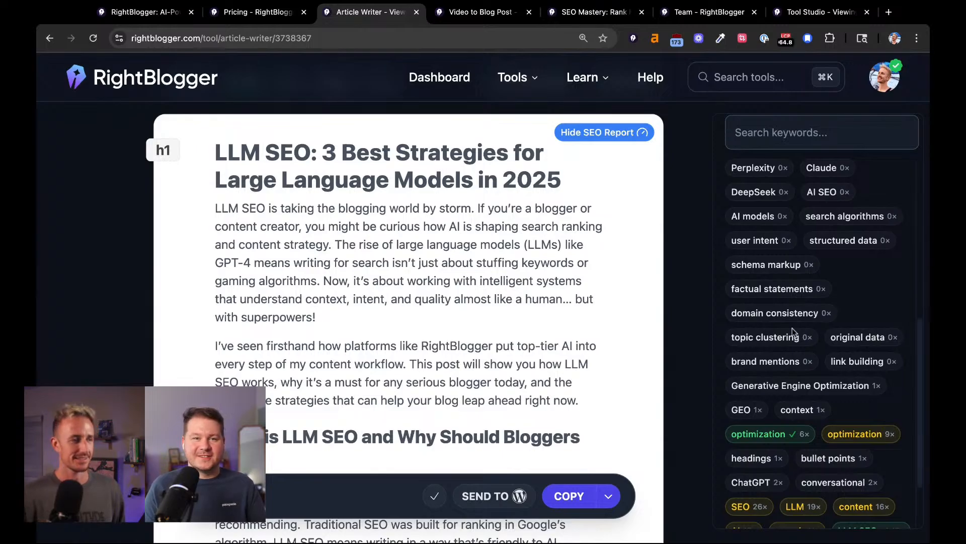
- Review the top keywords in the SEO report for terms to add, checking the recommendations for Claude, Perplexity, DeepSeek and ChatGPT
{"action": "scroll", "coordinate": [855, 332], "scroll_direction": "up", "scroll_amount": 3}
{"action": "scroll", "coordinate": [855, 333], "scroll_direction": "up", "scroll_amount": 3}
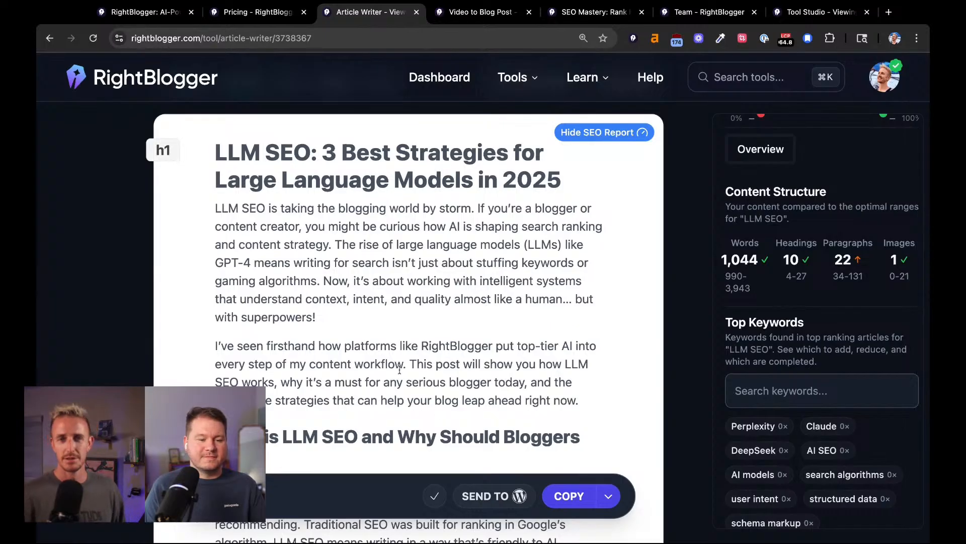
{"action": "scroll", "coordinate": [846, 327], "scroll_direction": "down", "scroll_amount": 5}
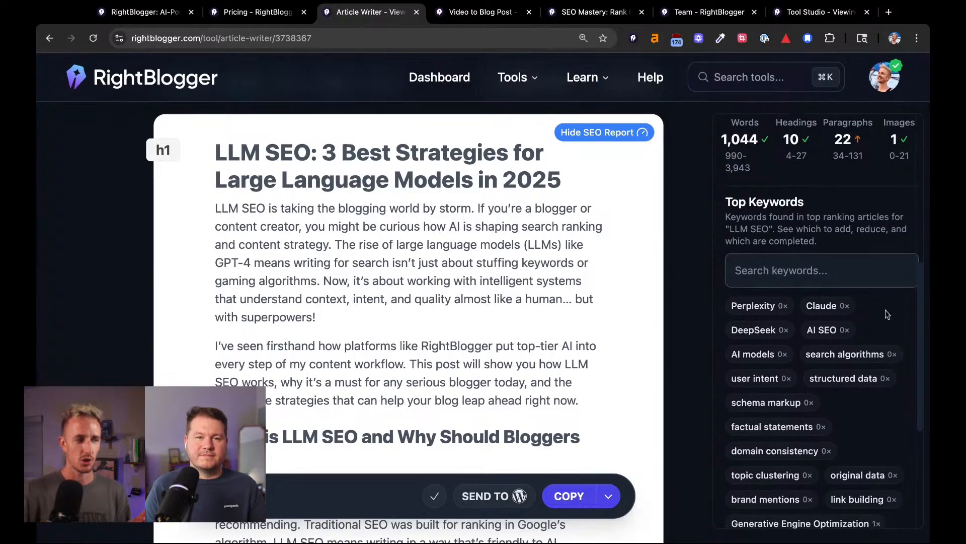
{"action": "scroll", "coordinate": [888, 315], "scroll_direction": "down", "scroll_amount": 4}
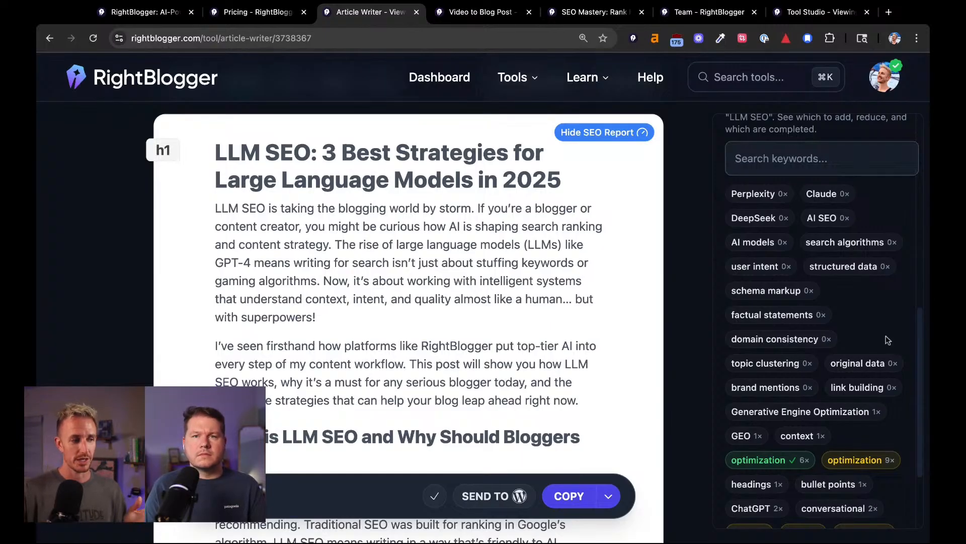
{"action": "scroll", "coordinate": [875, 292], "scroll_direction": "down", "scroll_amount": 2}
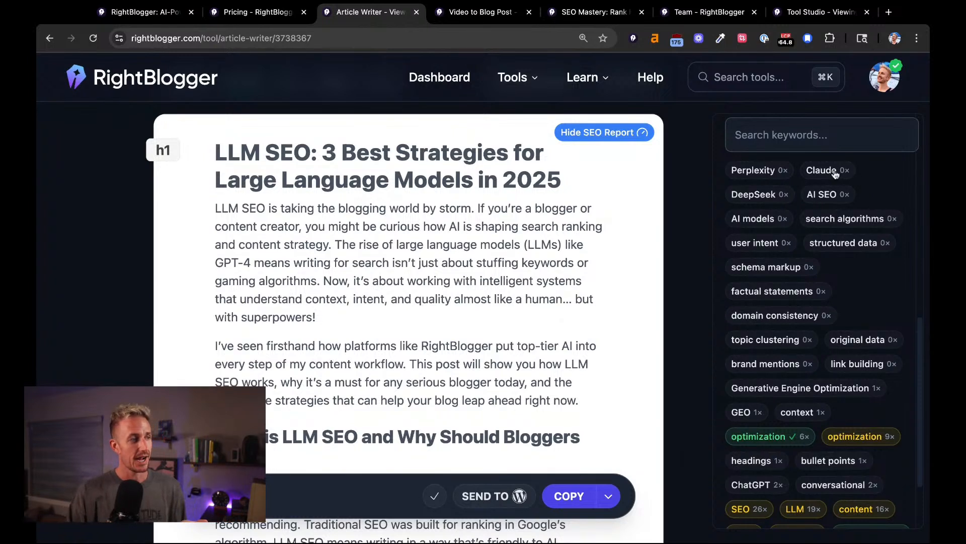
{"action": "mouse_move", "coordinate": [824, 176]}
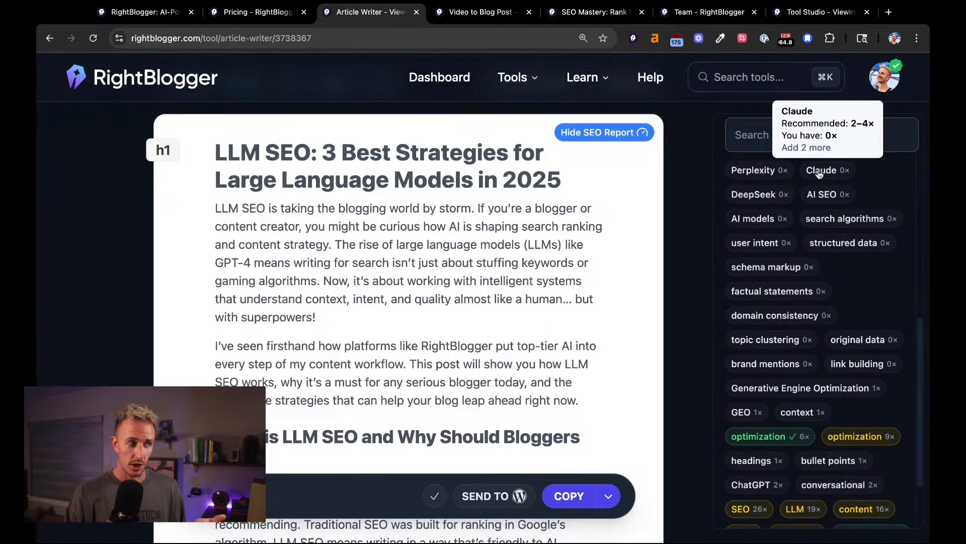
{"action": "mouse_move", "coordinate": [771, 173]}
{"action": "mouse_move", "coordinate": [734, 199]}
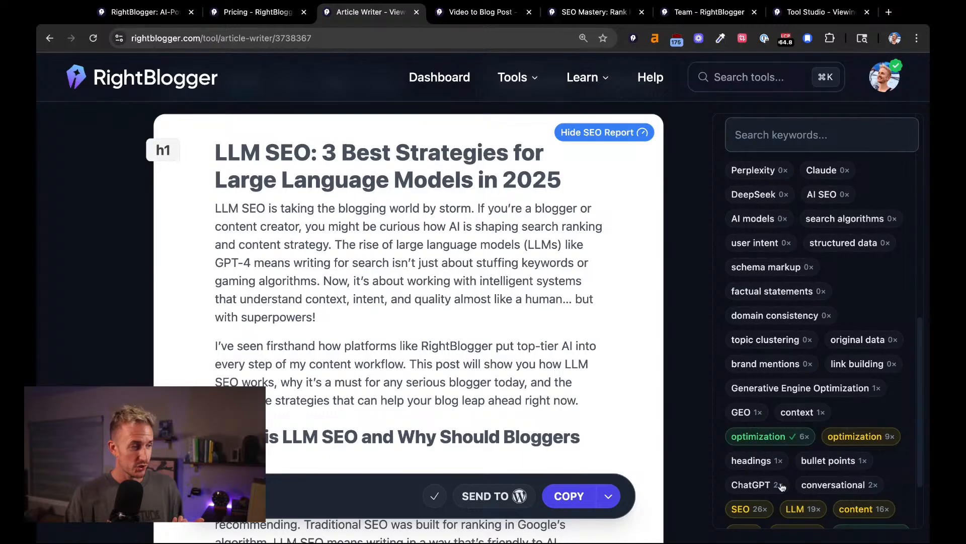
{"action": "mouse_move", "coordinate": [764, 487]}
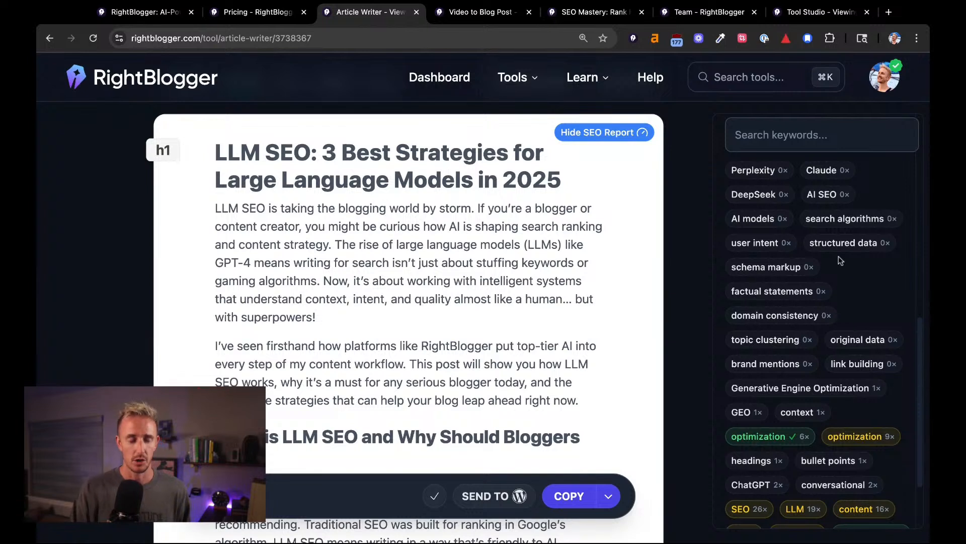
{"action": "mouse_move", "coordinate": [757, 225]}
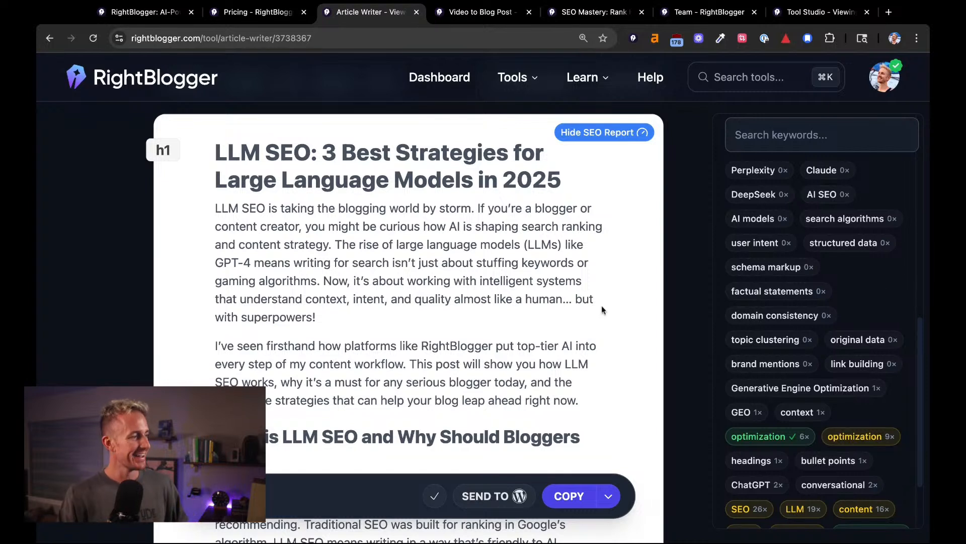
{"action": "mouse_move", "coordinate": [786, 242]}
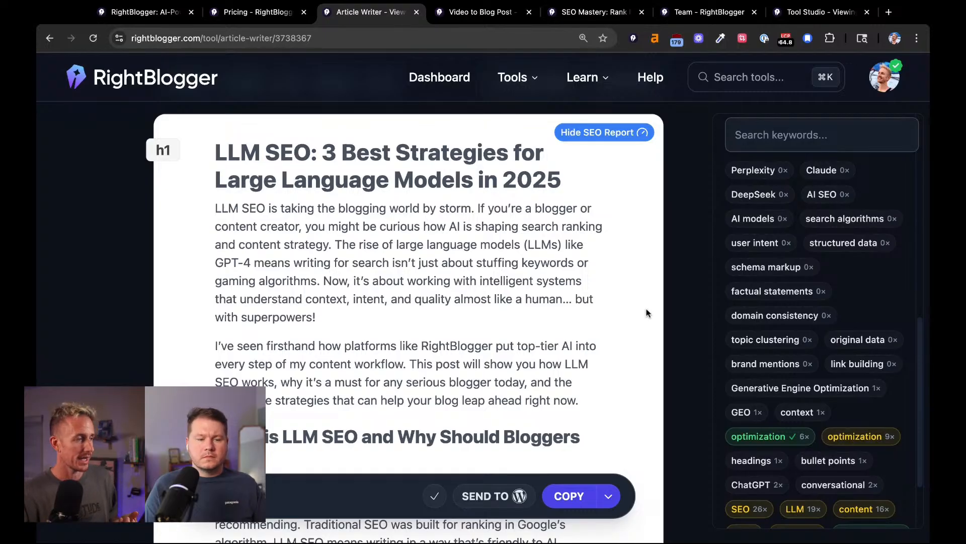
{"action": "scroll", "coordinate": [480, 329], "scroll_direction": "down", "scroll_amount": 3}
{"action": "scroll", "coordinate": [476, 332], "scroll_direction": "down", "scroll_amount": 4}
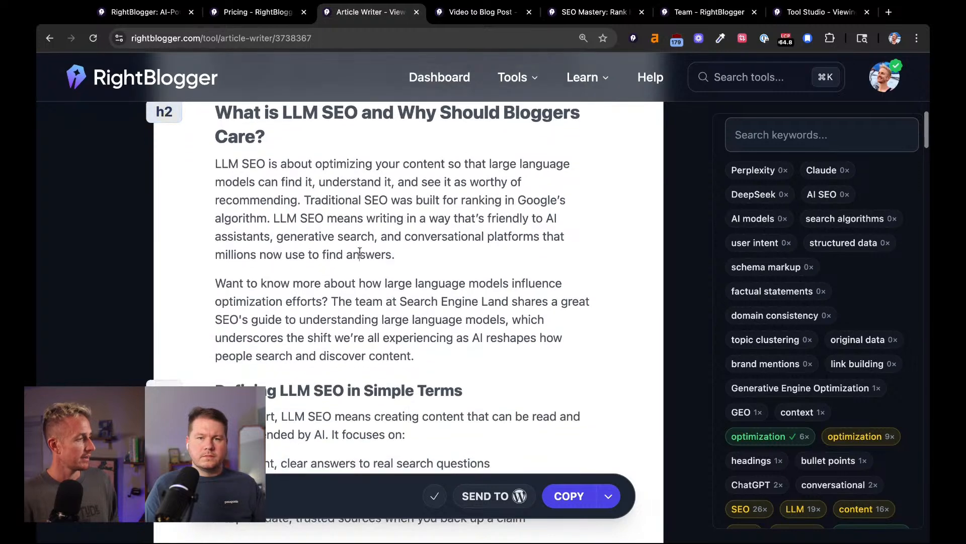
{"action": "scroll", "coordinate": [406, 280], "scroll_direction": "up", "scroll_amount": 8}
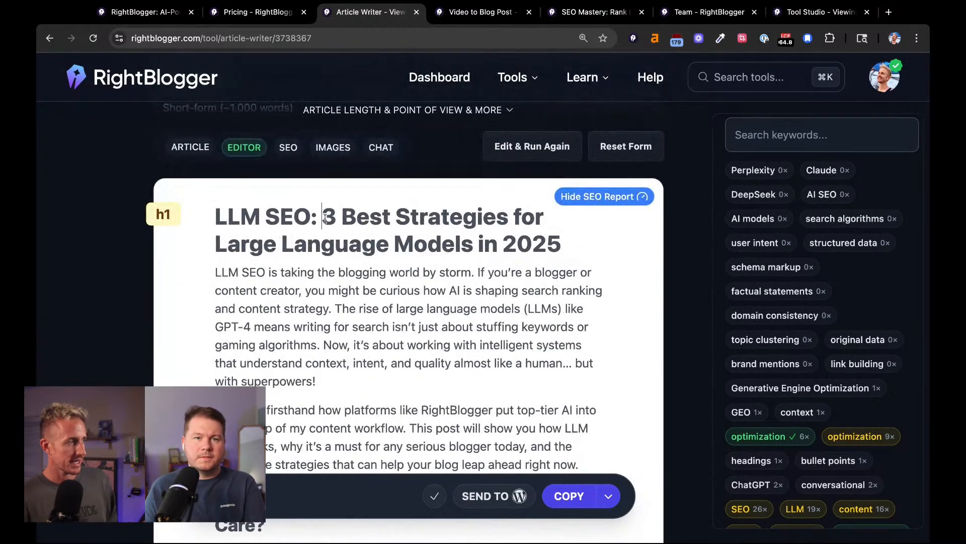
- Check the number of strategies in the article title and add "3" before the "Actionable LLM SEO Strategies to Grow Your Blog" heading
{"action": "left_click_drag", "start_coordinate": [325, 222], "coordinate": [465, 222]}
{"action": "left_click", "coordinate": [395, 245]}
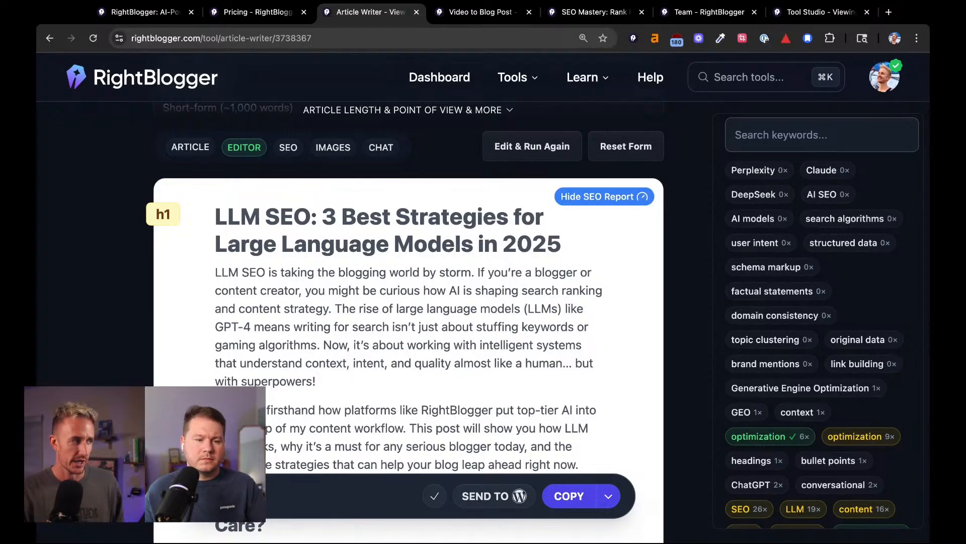
{"action": "scroll", "coordinate": [409, 322], "scroll_direction": "down", "scroll_amount": 3}
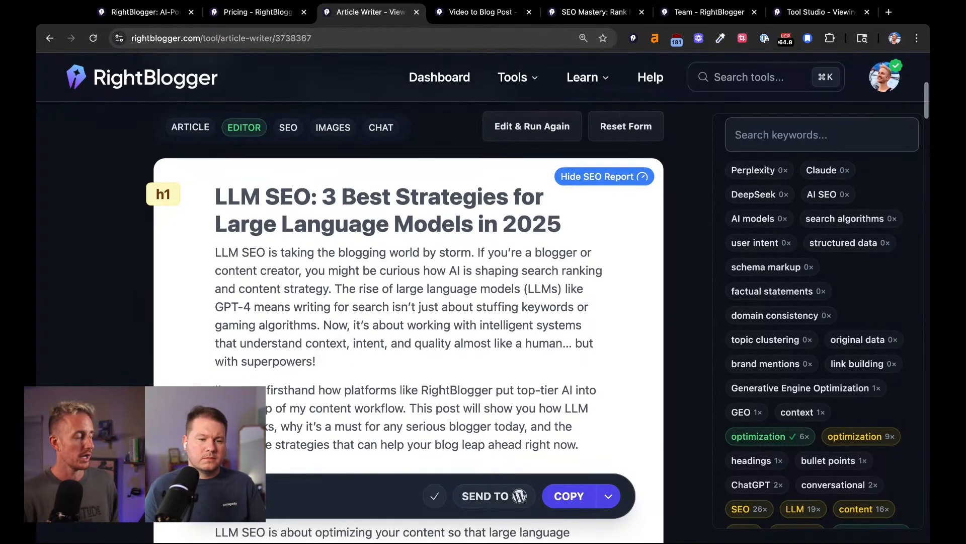
{"action": "scroll", "coordinate": [409, 322], "scroll_direction": "down", "scroll_amount": 3}
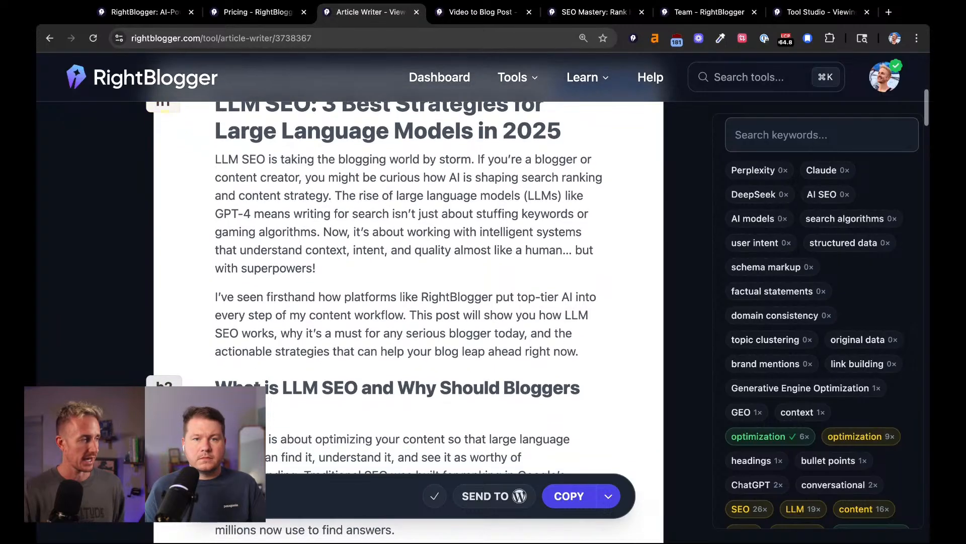
{"action": "scroll", "coordinate": [409, 322], "scroll_direction": "down", "scroll_amount": 9}
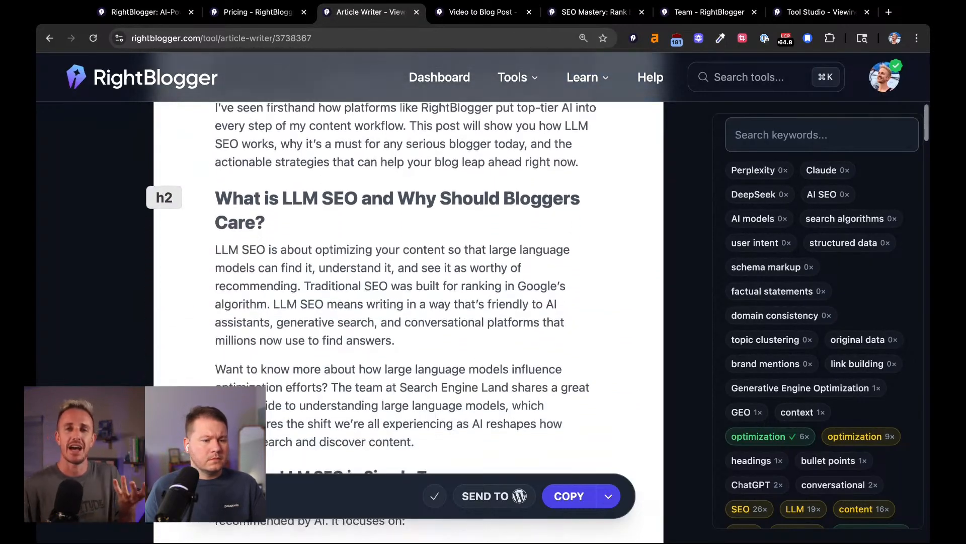
{"action": "scroll", "coordinate": [409, 322], "scroll_direction": "down", "scroll_amount": 8}
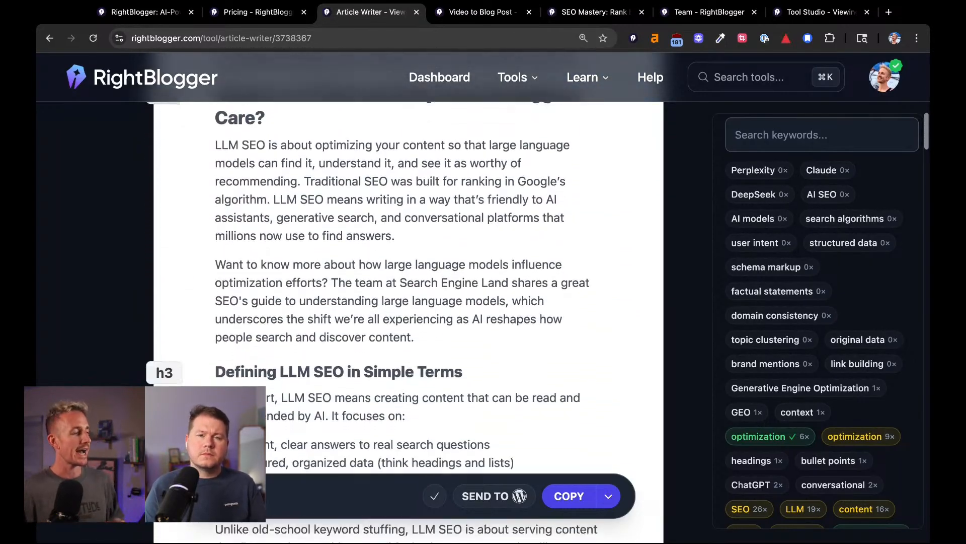
{"action": "scroll", "coordinate": [349, 332], "scroll_direction": "down", "scroll_amount": 20}
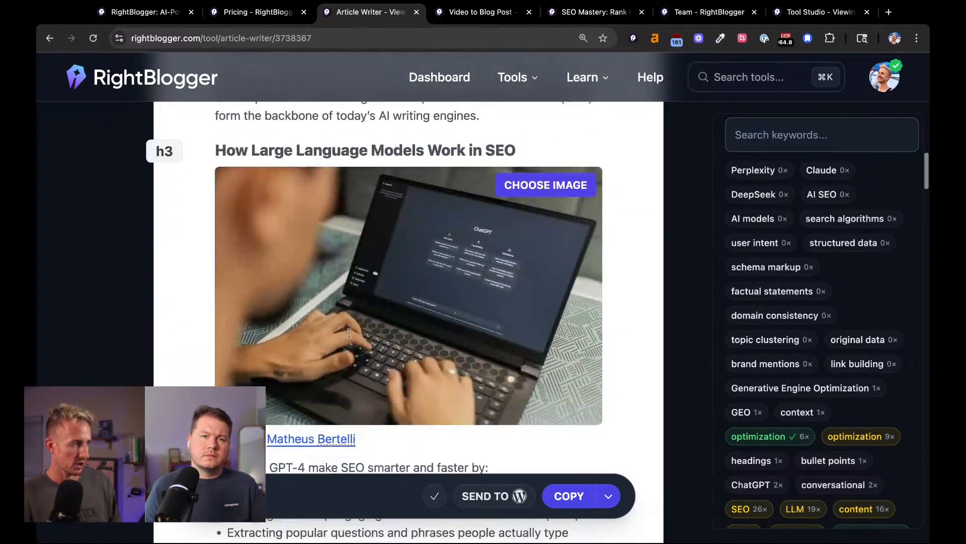
{"action": "scroll", "coordinate": [349, 332], "scroll_direction": "down", "scroll_amount": 8}
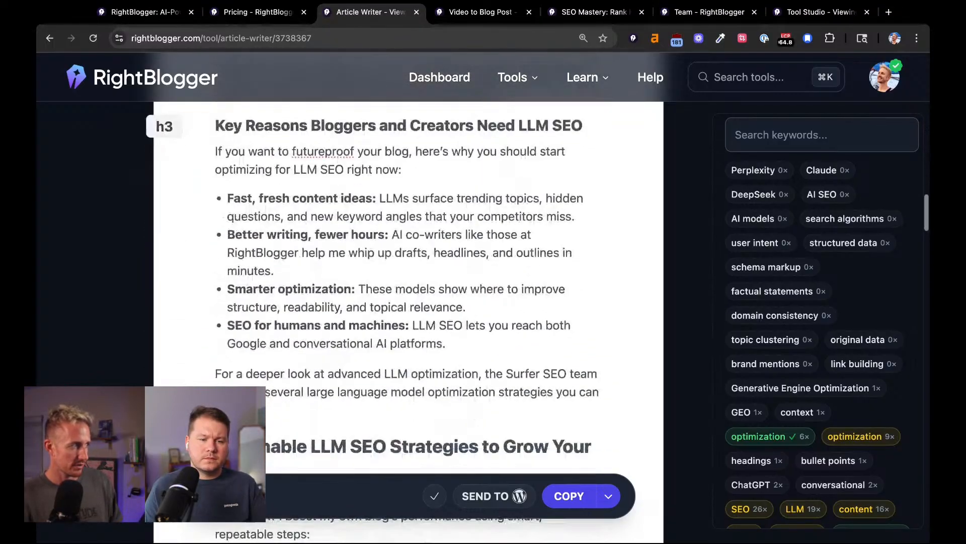
{"action": "scroll", "coordinate": [350, 332], "scroll_direction": "down", "scroll_amount": 6}
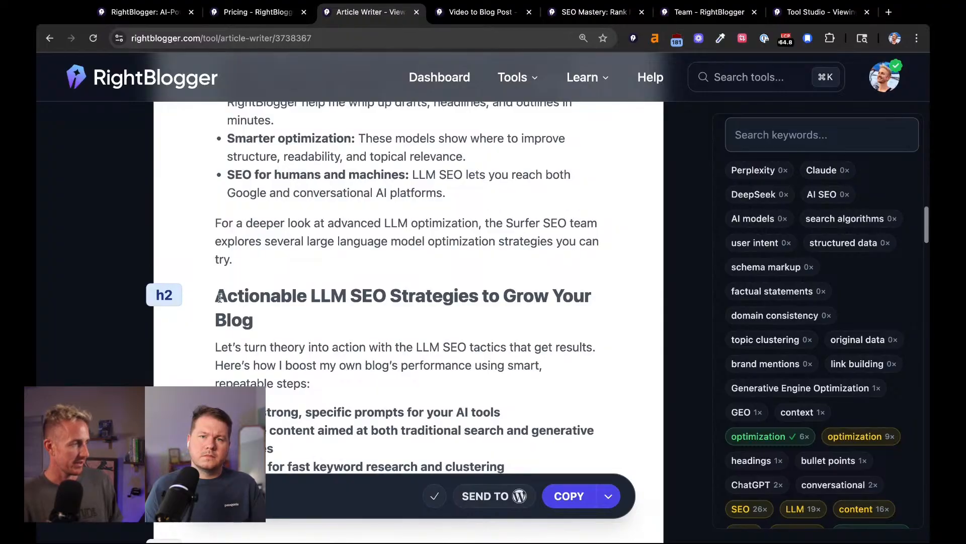
{"action": "left_click", "coordinate": [218, 297]}
{"action": "type", "text": "3"}
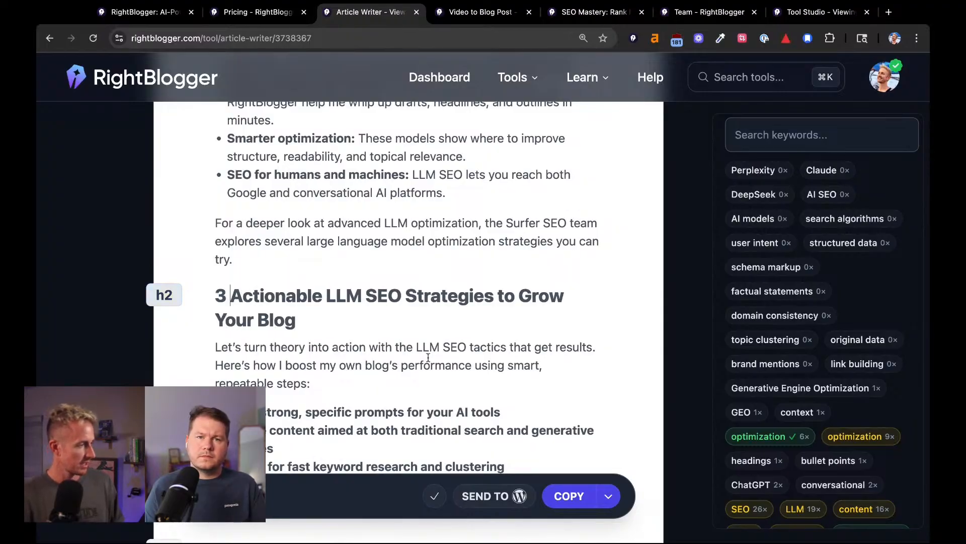
- Check the list of three strategies and prefix the "Crafting Better Prompts for Optimal SEO Performance" subheading with "1."
{"action": "scroll", "coordinate": [317, 338], "scroll_direction": "down", "scroll_amount": 5}
{"action": "left_click_drag", "start_coordinate": [526, 331], "coordinate": [226, 280]}
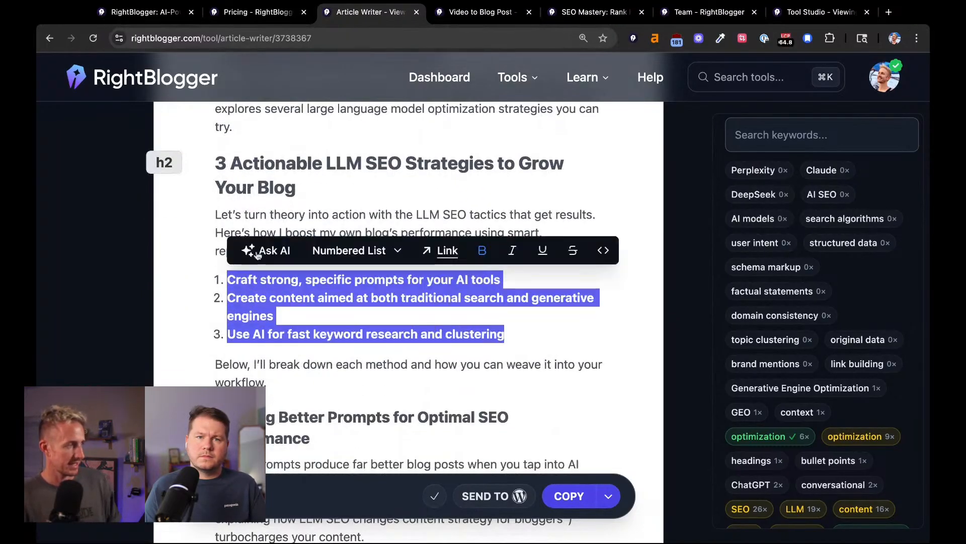
{"action": "left_click", "coordinate": [324, 189]}
{"action": "scroll", "coordinate": [230, 280], "scroll_direction": "down", "scroll_amount": 2}
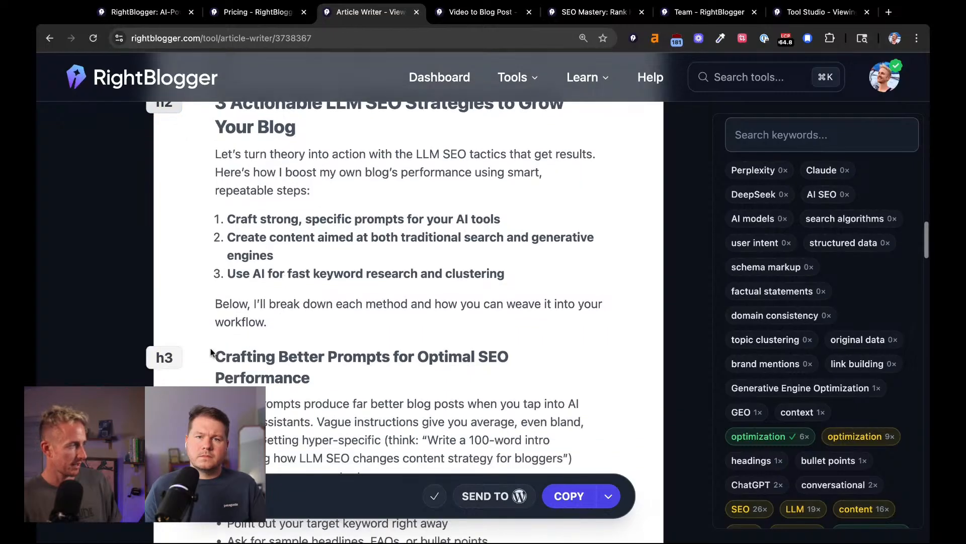
{"action": "type", "text": "1."}
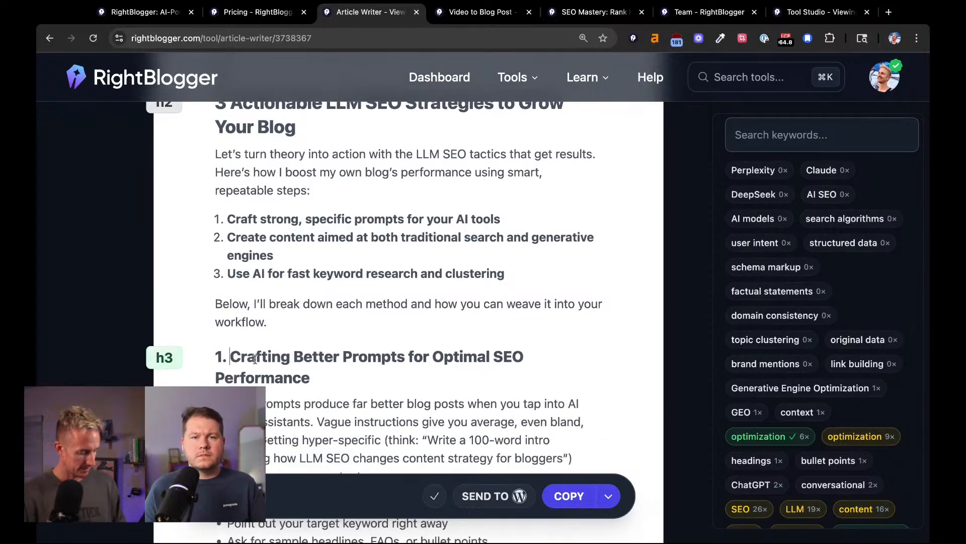
- Prefix the "Leveraging AI Content for Generative Search and GEO" subheading with "2." and "Keyword Research and Clustering with LLMs" with "3."
{"action": "scroll", "coordinate": [321, 324], "scroll_direction": "down", "scroll_amount": 4}
{"action": "scroll", "coordinate": [320, 324], "scroll_direction": "down", "scroll_amount": 2}
{"action": "left_click", "coordinate": [218, 334]}
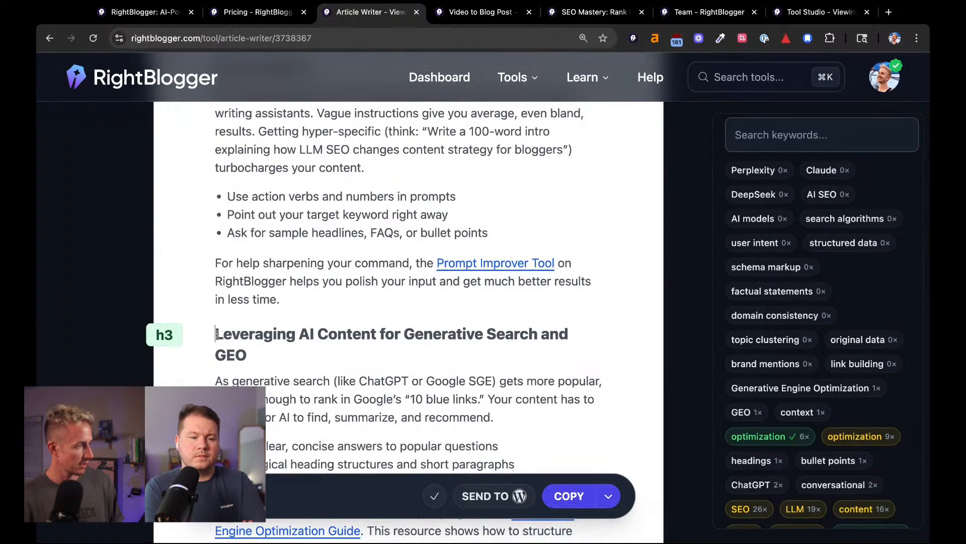
{"action": "type", "text": "2."}
{"action": "scroll", "coordinate": [218, 334], "scroll_direction": "down", "scroll_amount": 6}
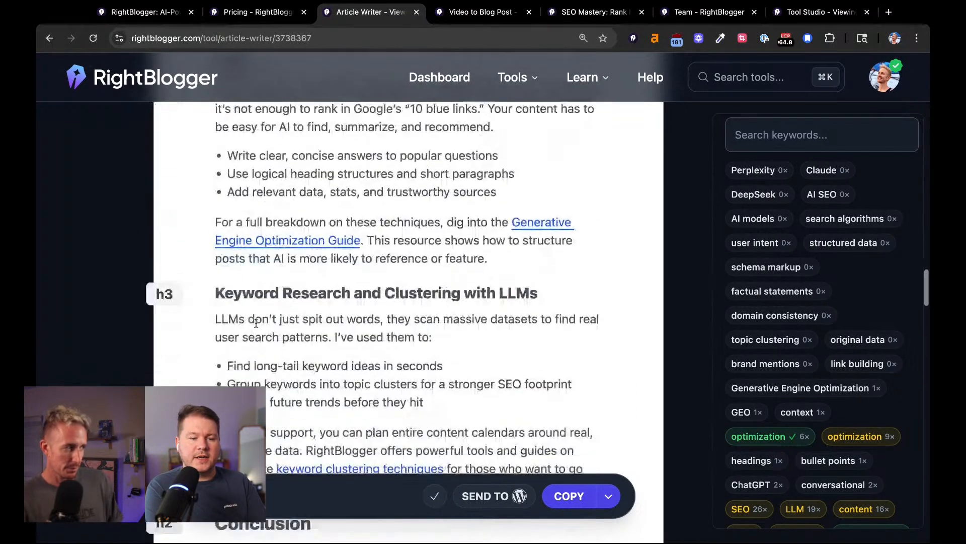
{"action": "left_click", "coordinate": [216, 284]}
{"action": "type", "text": "3.,"}
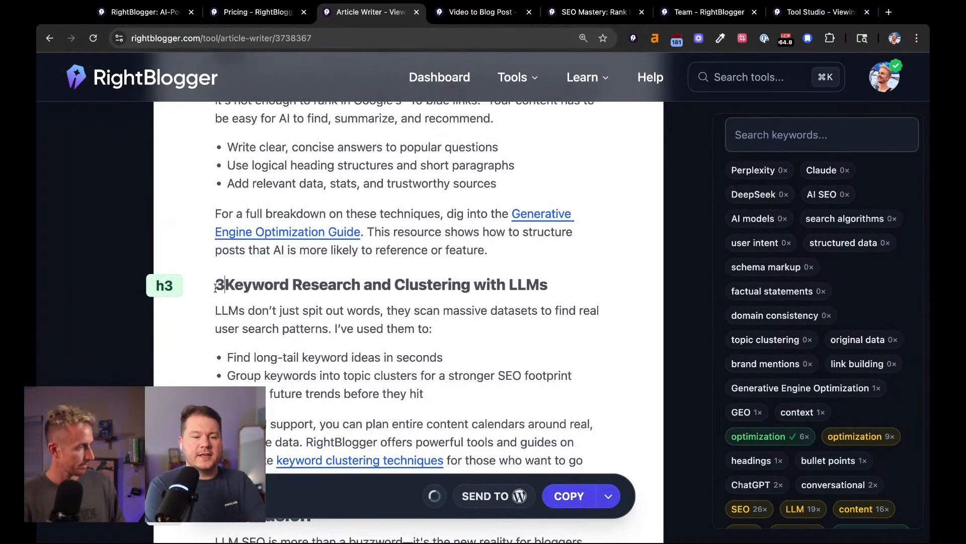
{"action": "key", "text": "BackSpace"}
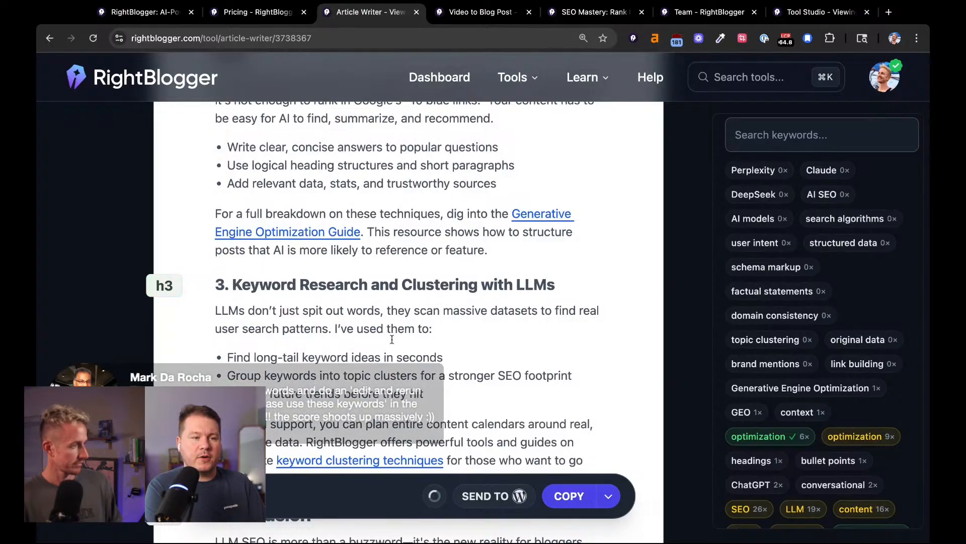
- Review the numbered strategy headings and the preceding sections of the article back up to its introduction
{"action": "scroll", "coordinate": [392, 338], "scroll_direction": "down", "scroll_amount": 3}
{"action": "scroll", "coordinate": [392, 339], "scroll_direction": "up", "scroll_amount": 4}
{"action": "scroll", "coordinate": [392, 339], "scroll_direction": "up", "scroll_amount": 15}
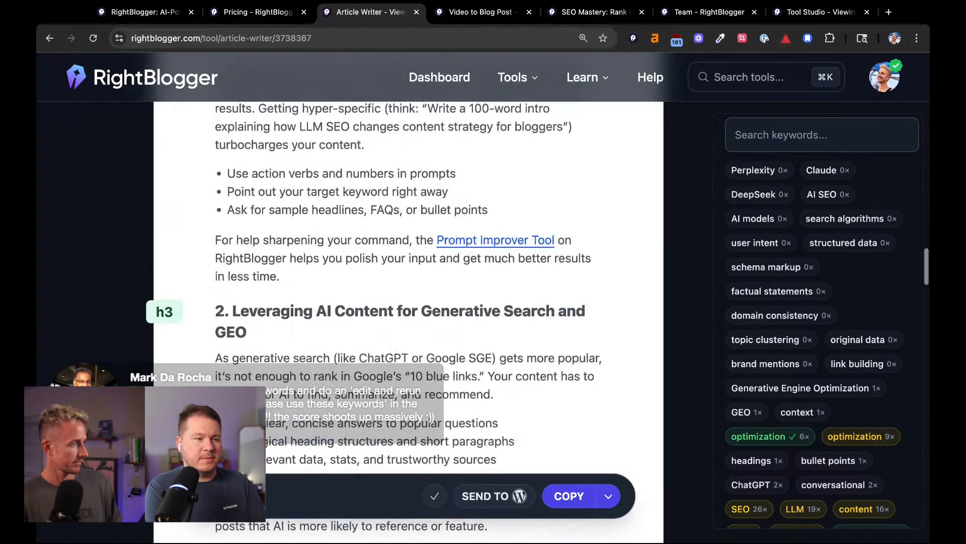
{"action": "scroll", "coordinate": [409, 322], "scroll_direction": "up", "scroll_amount": 4}
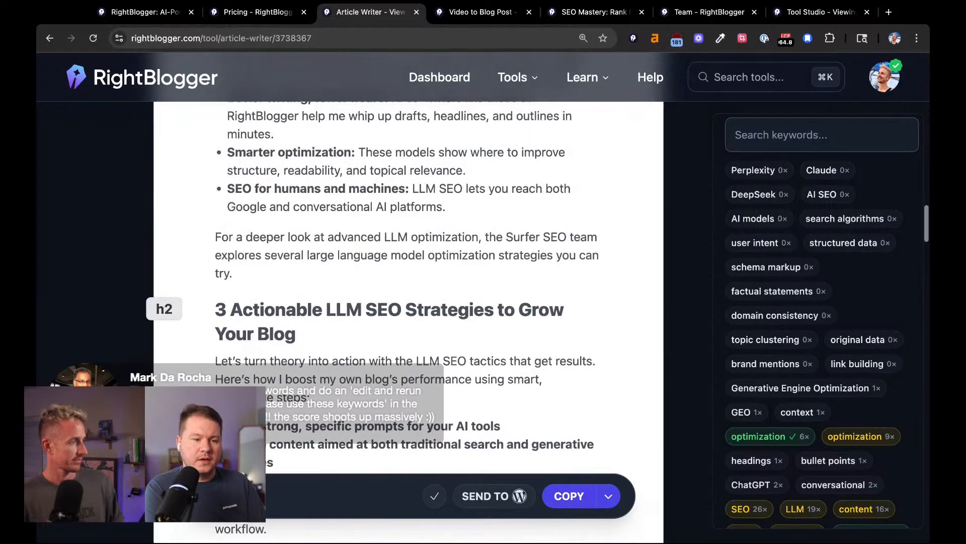
{"action": "scroll", "coordinate": [408, 323], "scroll_direction": "up", "scroll_amount": 8}
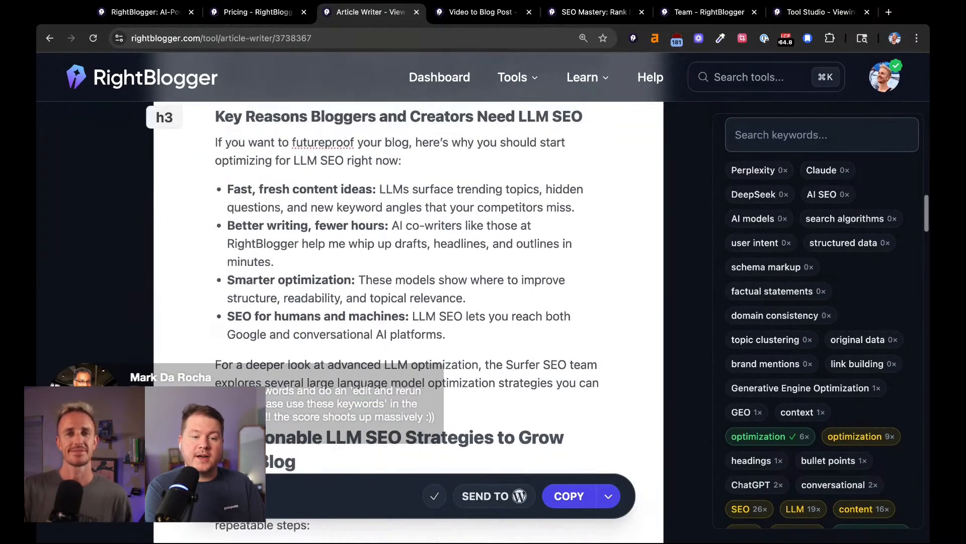
{"action": "scroll", "coordinate": [408, 322], "scroll_direction": "up", "scroll_amount": 15}
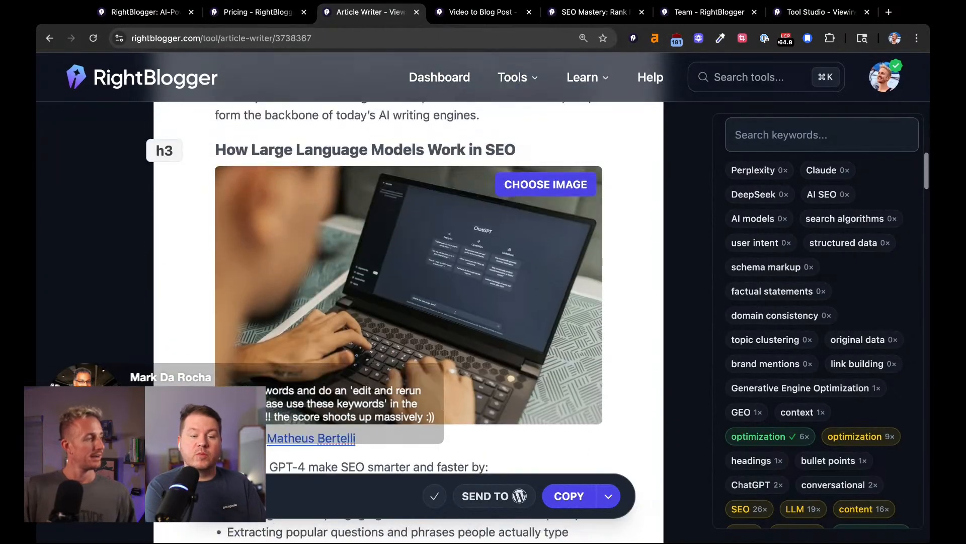
{"action": "scroll", "coordinate": [408, 322], "scroll_direction": "up", "scroll_amount": 5}
{"action": "scroll", "coordinate": [409, 322], "scroll_direction": "down", "scroll_amount": 6}
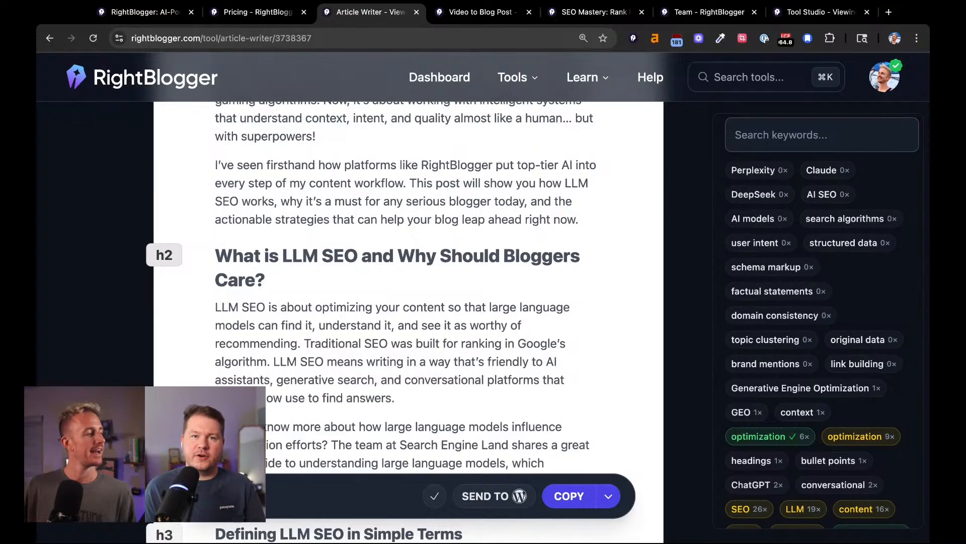
- Look at the AI editing options for the article's first introductory paragraph and close them without applying any
{"action": "scroll", "coordinate": [383, 312], "scroll_direction": "up", "scroll_amount": 5}
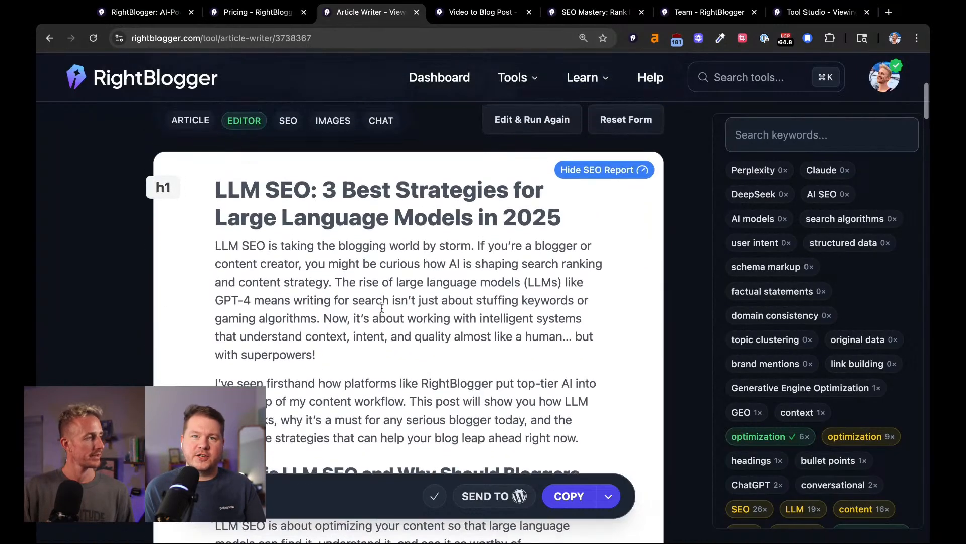
{"action": "scroll", "coordinate": [381, 308], "scroll_direction": "up", "scroll_amount": 2}
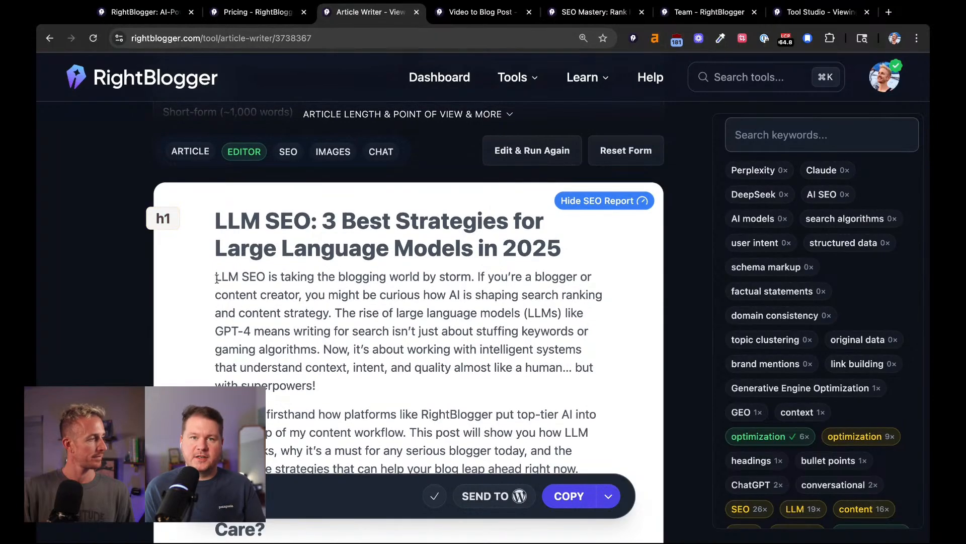
{"action": "left_click_drag", "start_coordinate": [216, 279], "coordinate": [316, 385]}
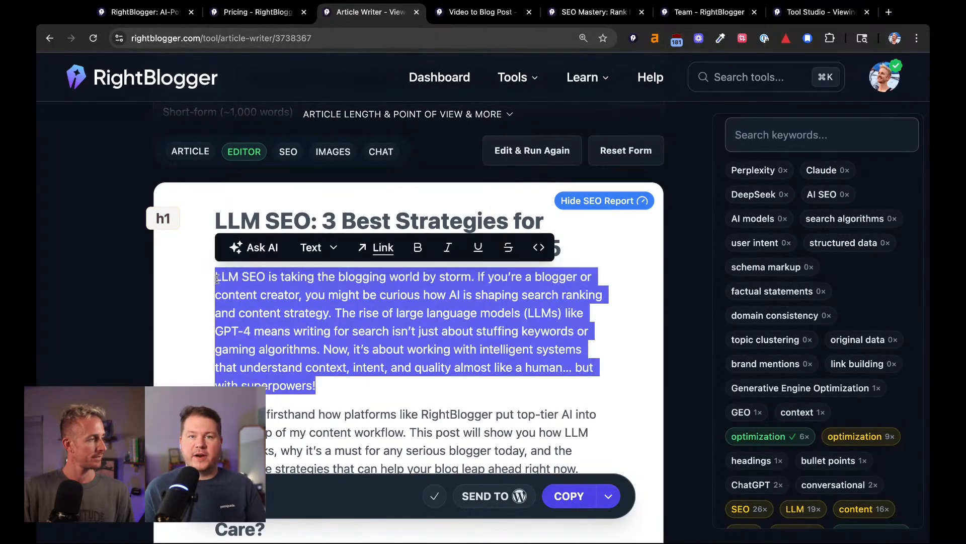
{"action": "left_click", "coordinate": [256, 249]}
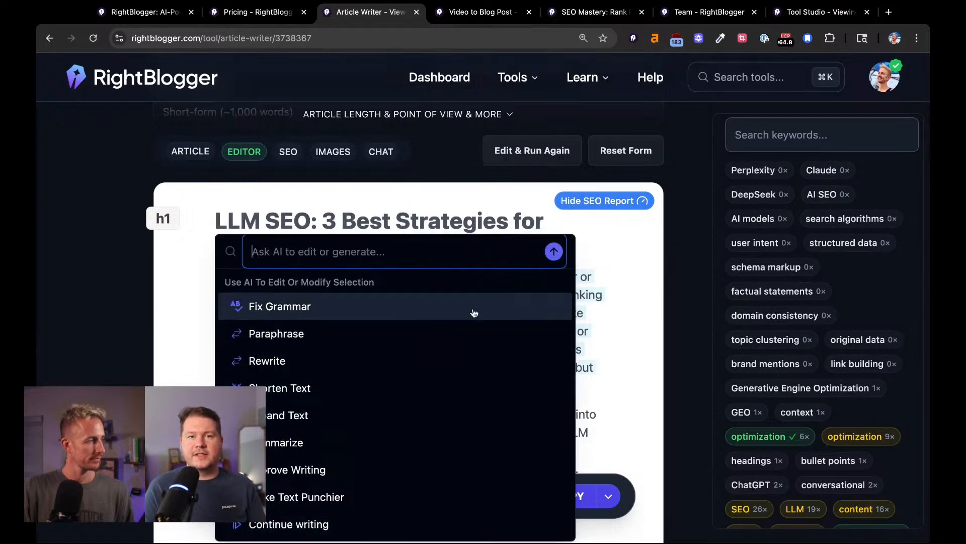
{"action": "left_click", "coordinate": [624, 261]}
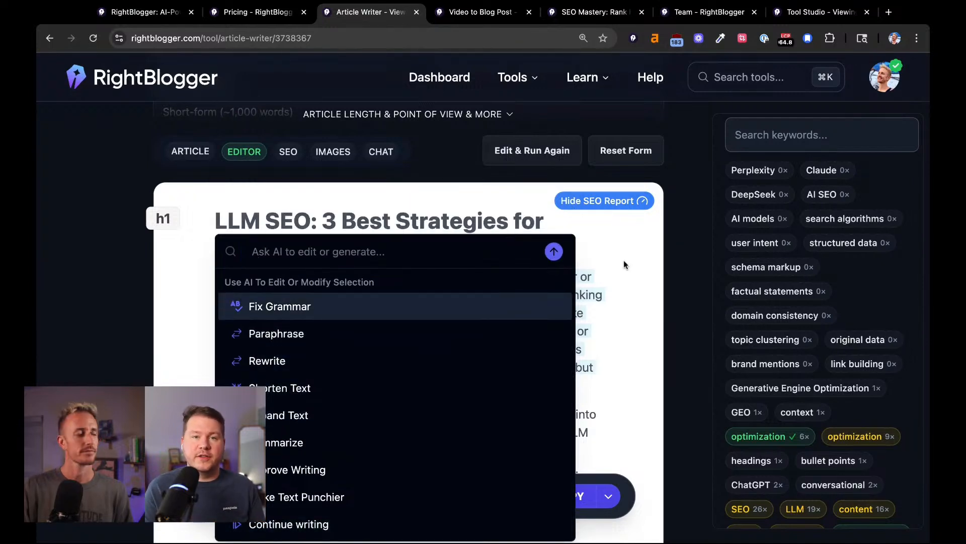
{"action": "left_click", "coordinate": [476, 222]}
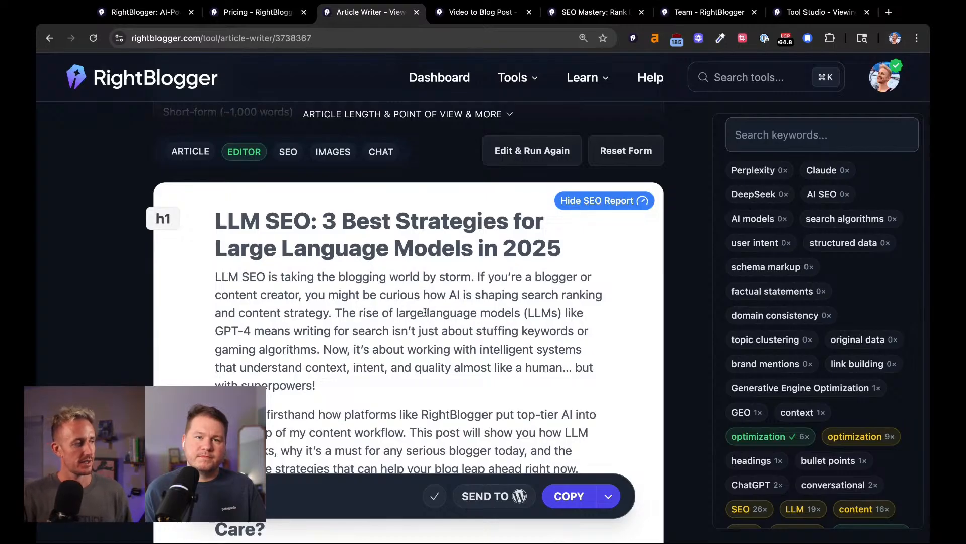
- Check the phrase "large language models (LLMs)" in the first paragraph against the keywords in the SEO report
{"action": "left_click_drag", "start_coordinate": [397, 313], "coordinate": [561, 312]}
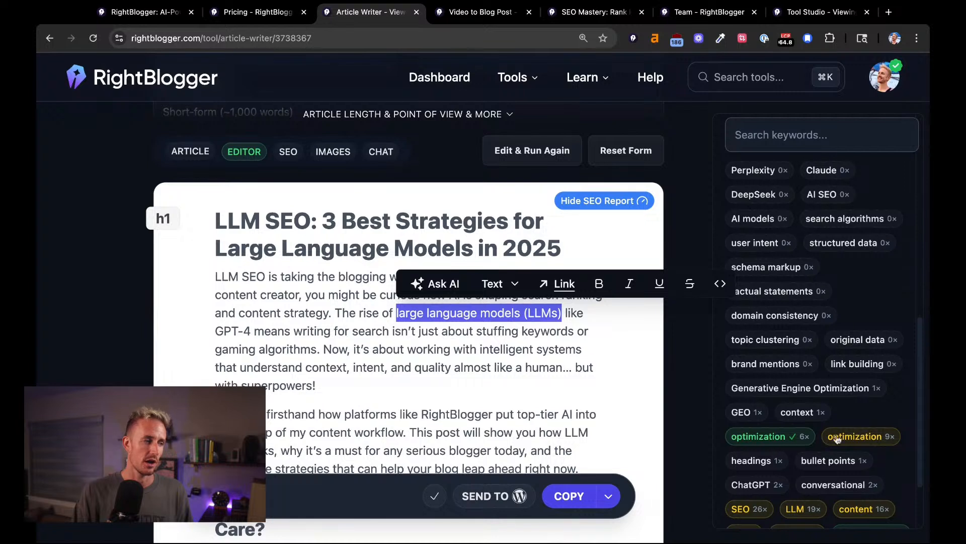
{"action": "left_click", "coordinate": [421, 377]}
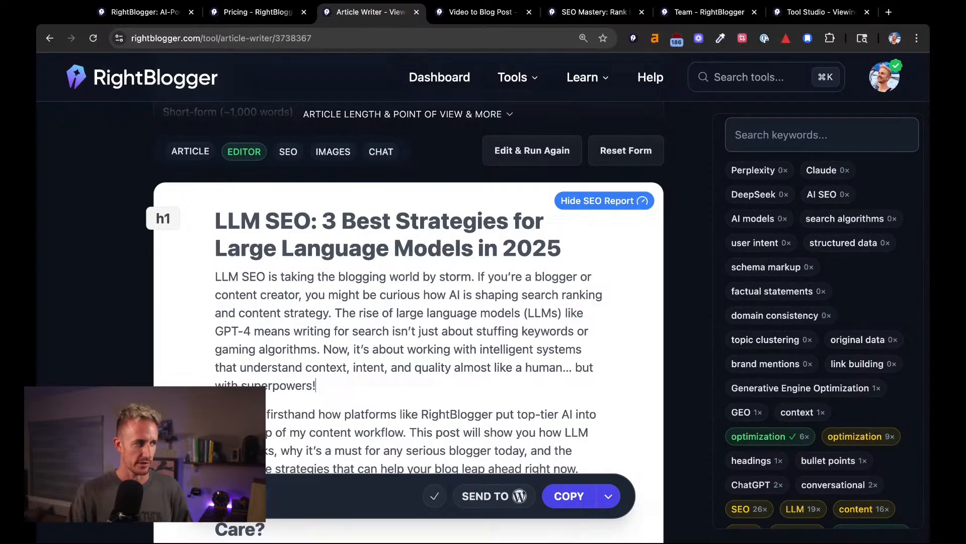
{"action": "scroll", "coordinate": [409, 327], "scroll_direction": "down", "scroll_amount": 3}
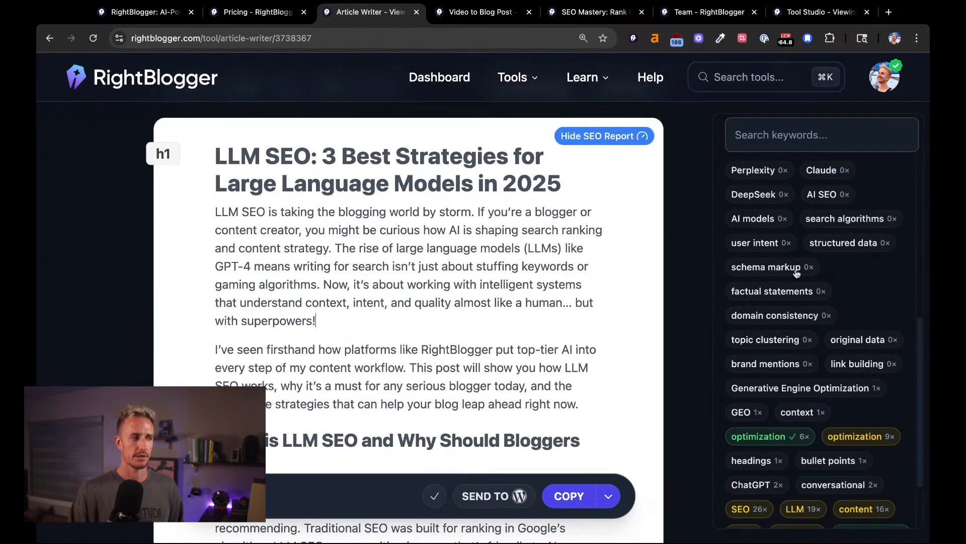
{"action": "mouse_move", "coordinate": [796, 273]}
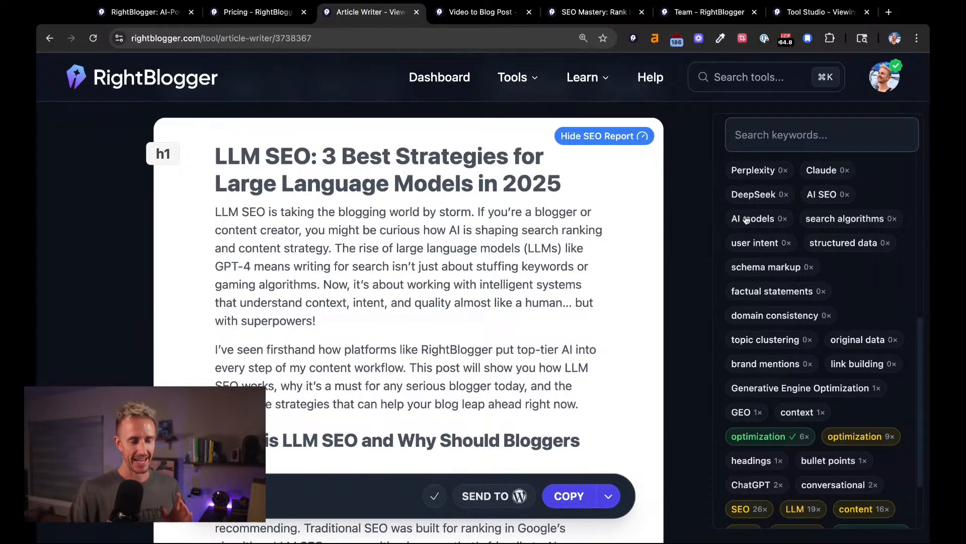
- Review the "LLM SEO" report from its score and content structure down to the keyword suggestions
{"action": "mouse_move", "coordinate": [746, 220]}
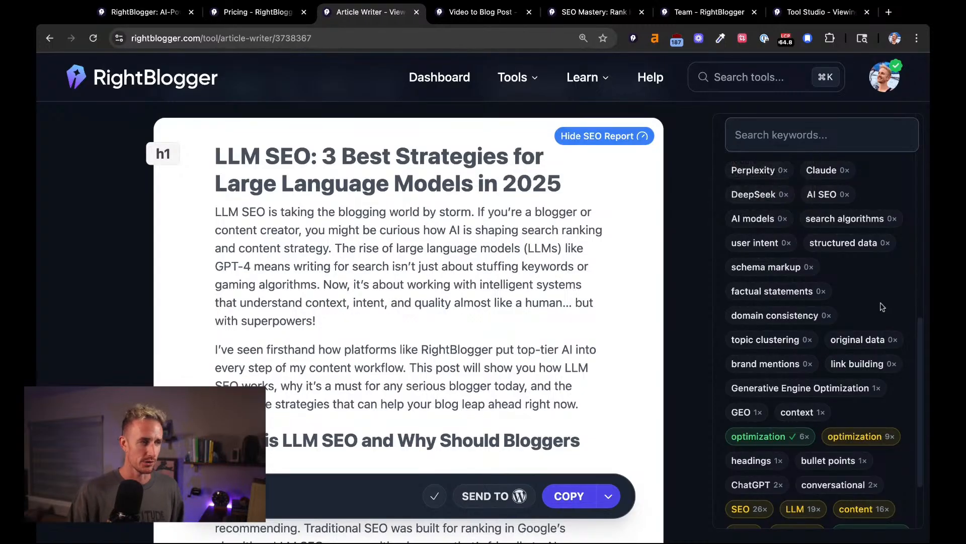
{"action": "scroll", "coordinate": [880, 302], "scroll_direction": "up", "scroll_amount": 10}
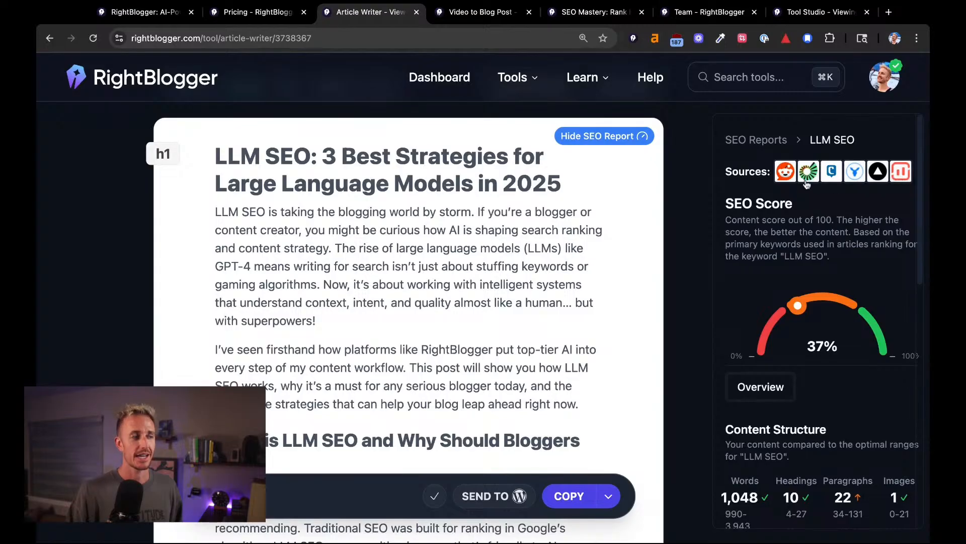
{"action": "scroll", "coordinate": [863, 252], "scroll_direction": "down", "scroll_amount": 6}
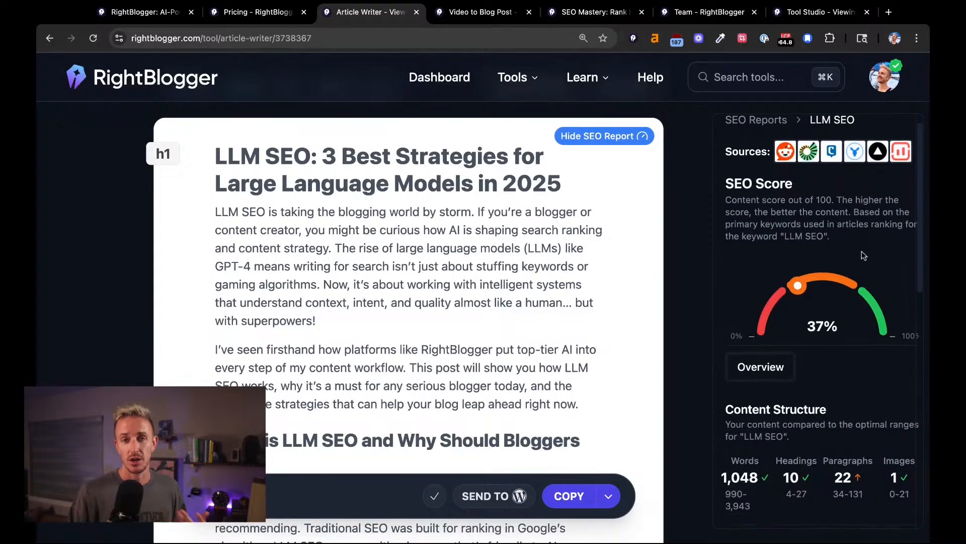
{"action": "scroll", "coordinate": [863, 255], "scroll_direction": "down", "scroll_amount": 5}
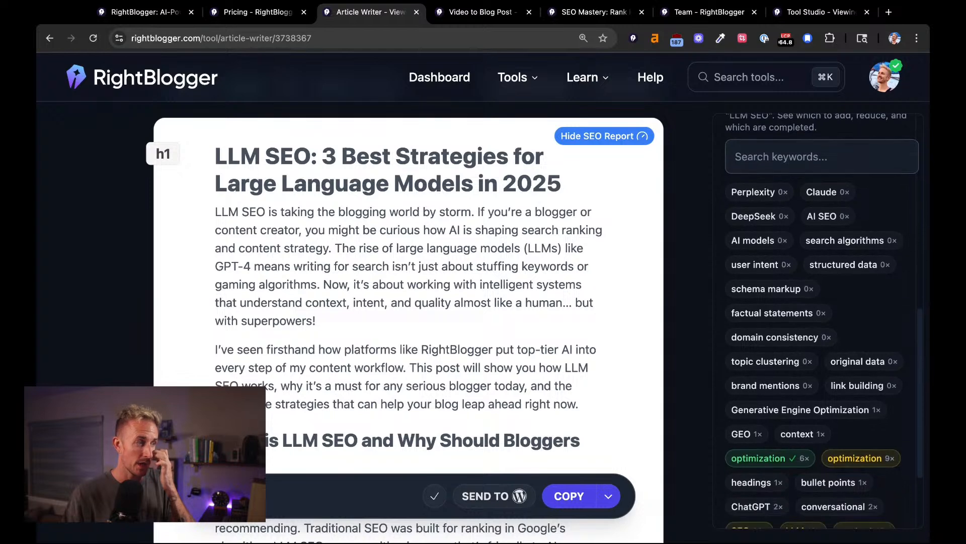
- Cut the whole "3 Actionable LLM SEO Strategies to Grow Your Blog" section, from its heading through the end of strategy 3, above the conclusion
{"action": "scroll", "coordinate": [484, 296], "scroll_direction": "down", "scroll_amount": 6}
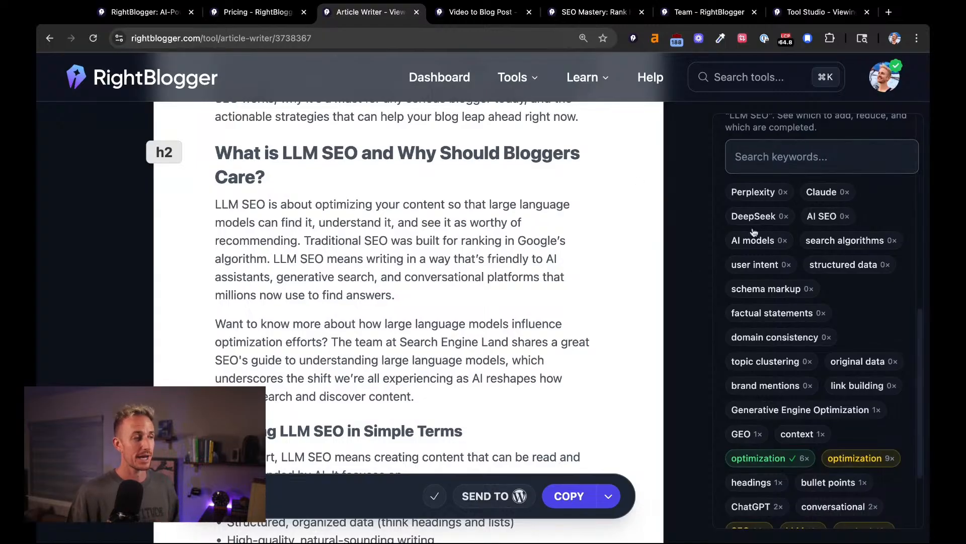
{"action": "scroll", "coordinate": [408, 314], "scroll_direction": "down", "scroll_amount": 4}
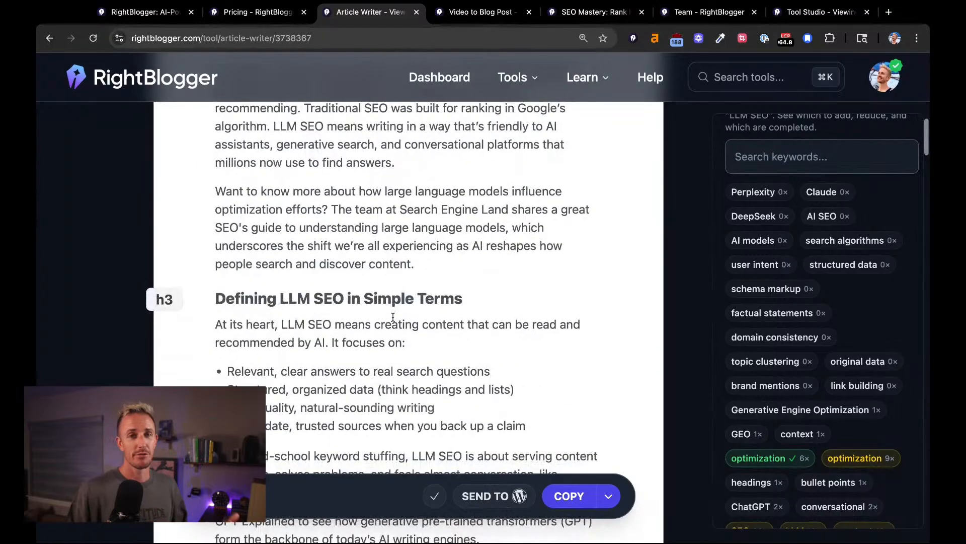
{"action": "scroll", "coordinate": [392, 316], "scroll_direction": "down", "scroll_amount": 1}
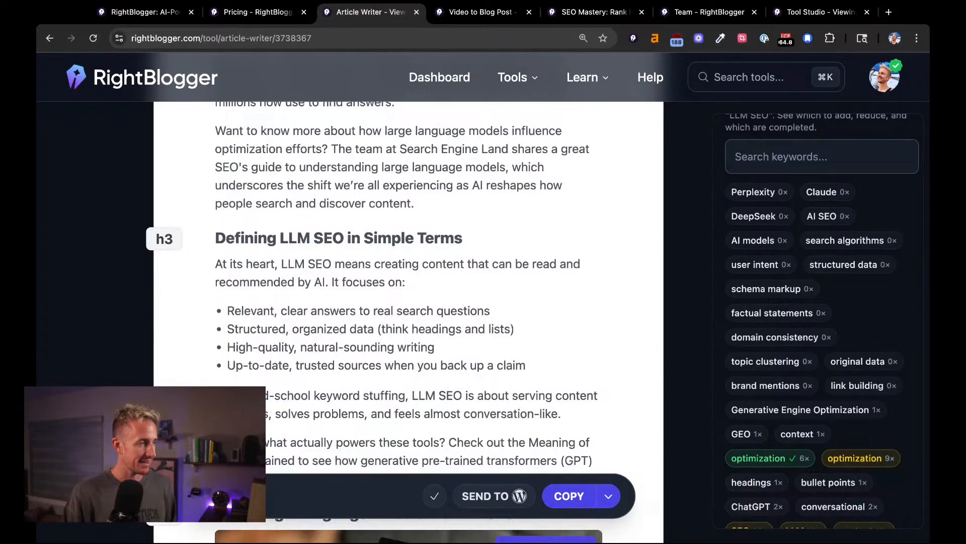
{"action": "scroll", "coordinate": [409, 322], "scroll_direction": "down", "scroll_amount": 15}
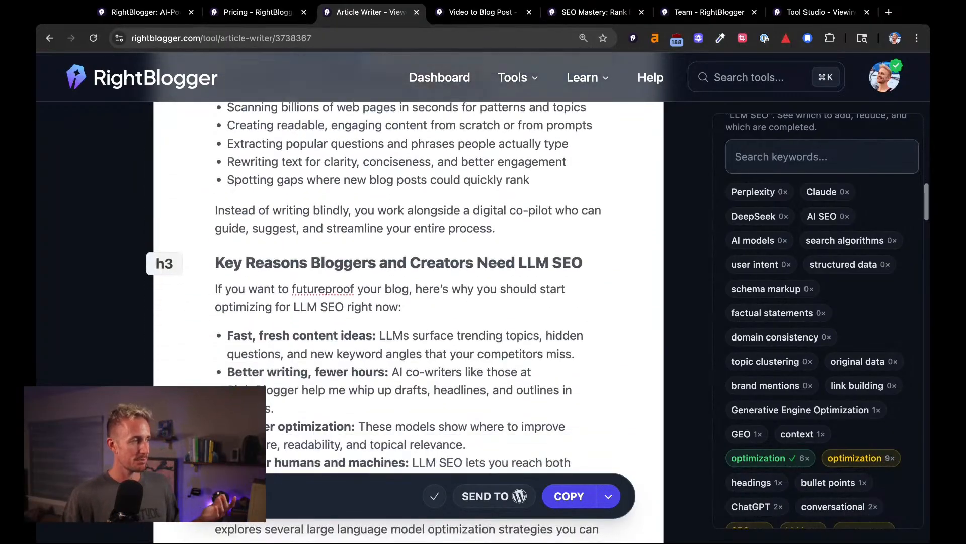
{"action": "scroll", "coordinate": [392, 249], "scroll_direction": "down", "scroll_amount": 3}
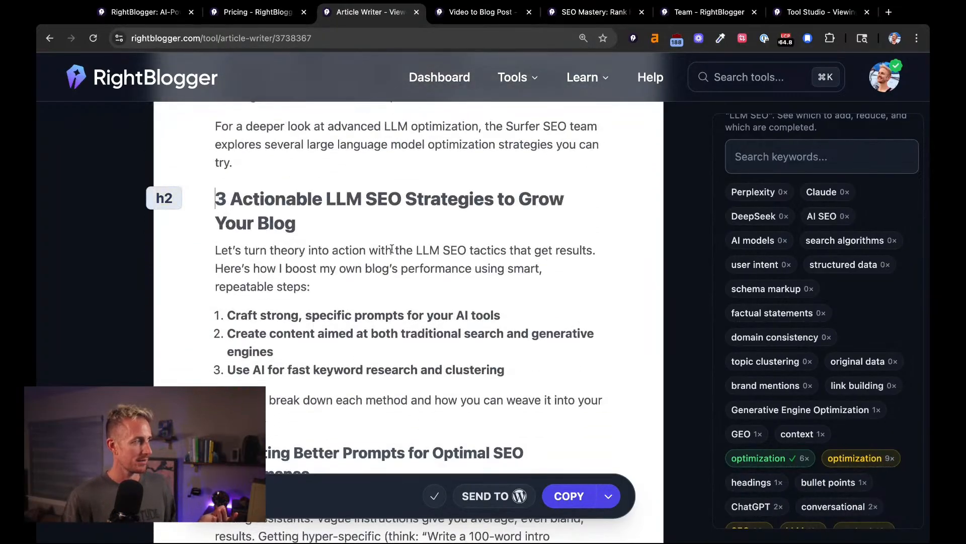
{"action": "scroll", "coordinate": [392, 248], "scroll_direction": "down", "scroll_amount": 7}
{"action": "scroll", "coordinate": [392, 249], "scroll_direction": "down", "scroll_amount": 11}
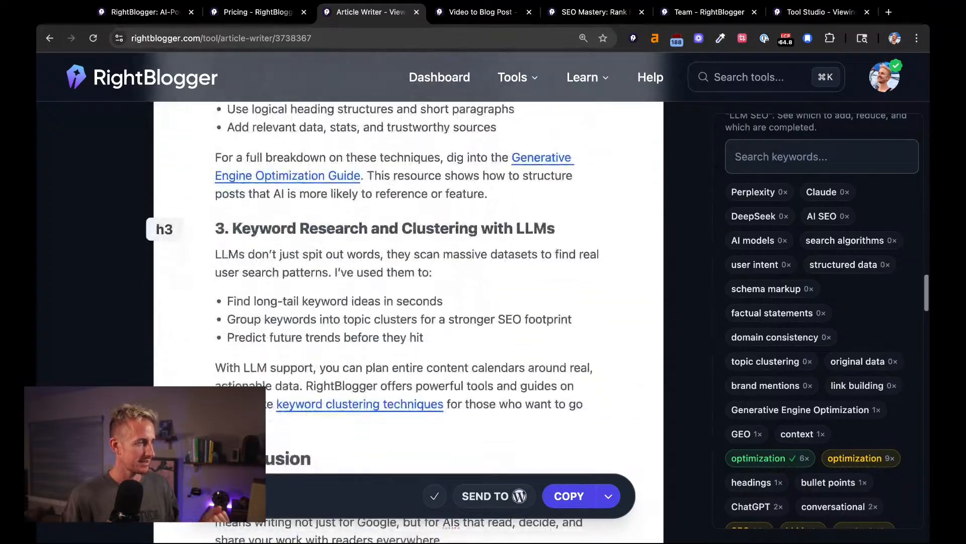
{"action": "left_click", "coordinate": [273, 355], "text": "shift"}
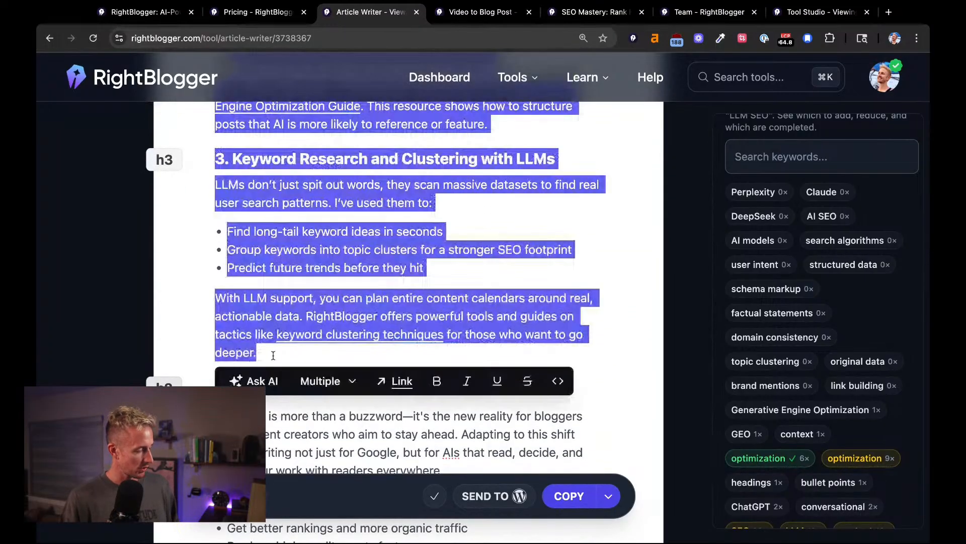
{"action": "scroll", "coordinate": [332, 270], "scroll_direction": "up", "scroll_amount": 20}
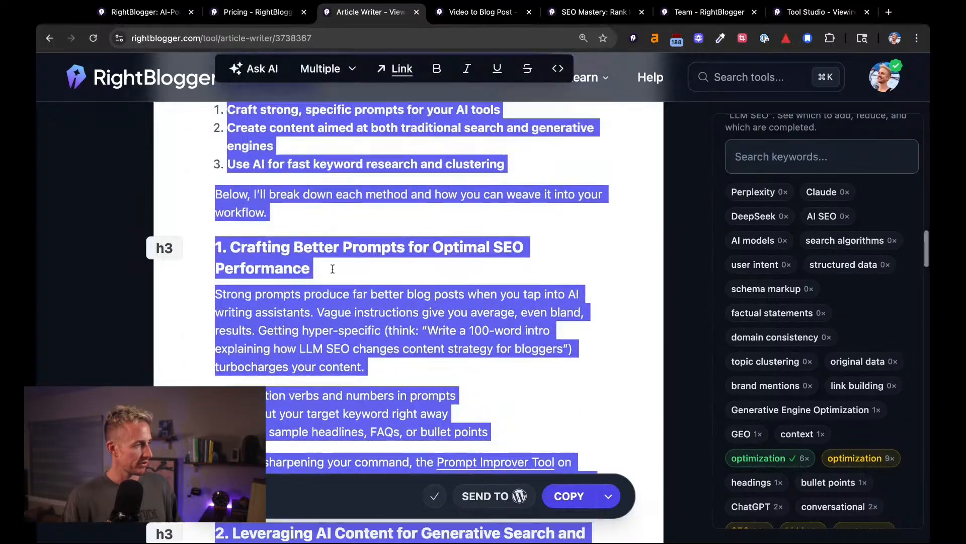
{"action": "scroll", "coordinate": [332, 269], "scroll_direction": "up", "scroll_amount": 5}
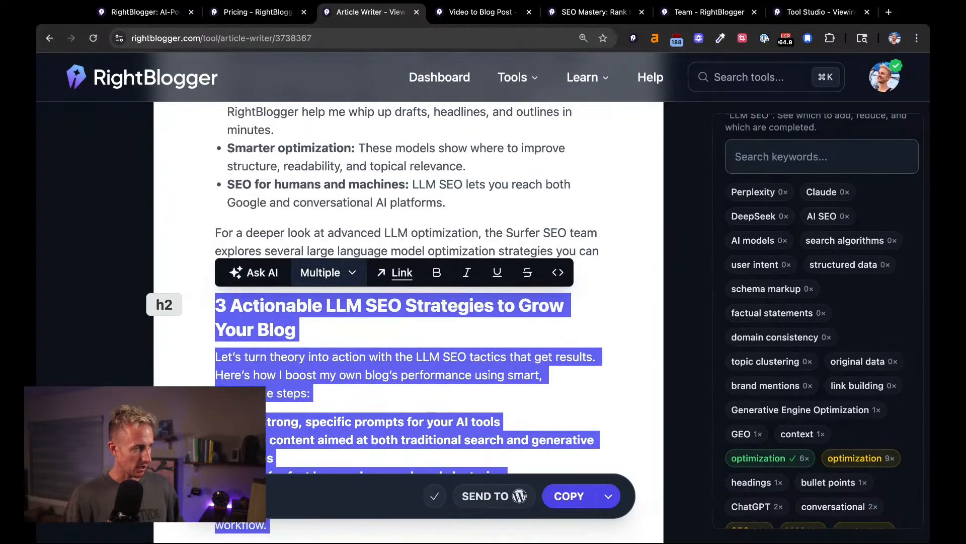
{"action": "key", "text": "BackSpace"}
- Paste the cut strategies section after the last paragraph of "Defining LLM SEO in Simple Terms", before "How Large Language Models Work in SEO"
{"action": "scroll", "coordinate": [369, 271], "scroll_direction": "up", "scroll_amount": 5}
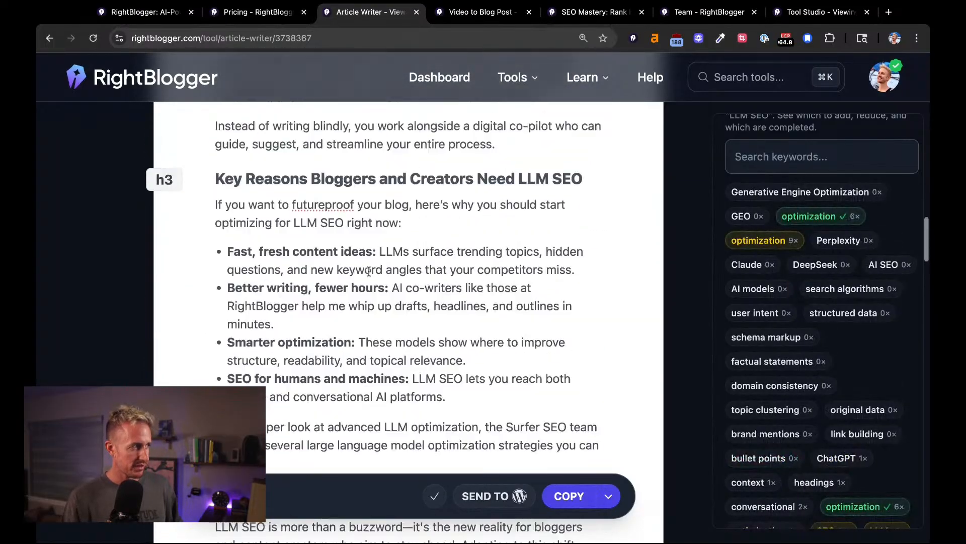
{"action": "scroll", "coordinate": [369, 271], "scroll_direction": "up", "scroll_amount": 20}
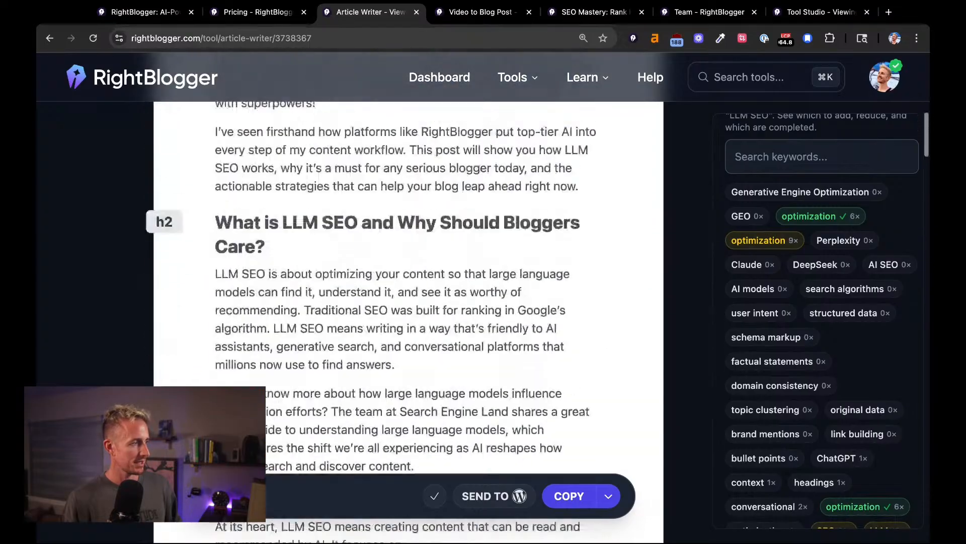
{"action": "scroll", "coordinate": [369, 271], "scroll_direction": "up", "scroll_amount": 10}
{"action": "scroll", "coordinate": [369, 271], "scroll_direction": "down", "scroll_amount": 12}
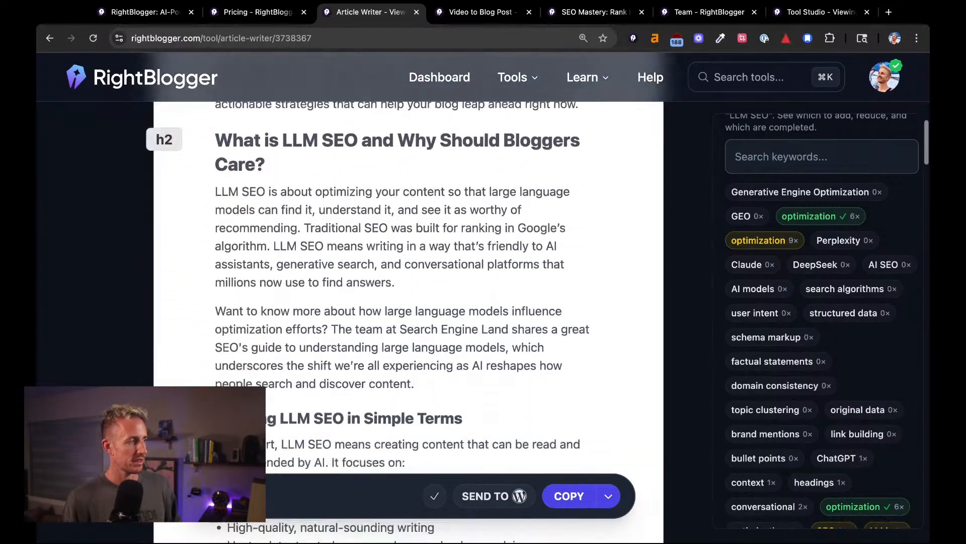
{"action": "scroll", "coordinate": [426, 315], "scroll_direction": "down", "scroll_amount": 4}
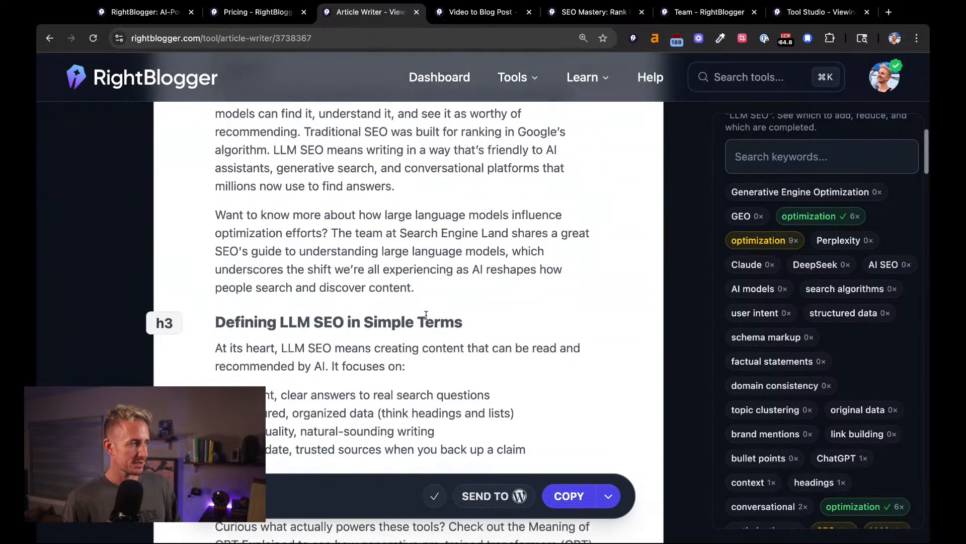
{"action": "scroll", "coordinate": [426, 315], "scroll_direction": "down", "scroll_amount": 4}
{"action": "scroll", "coordinate": [425, 315], "scroll_direction": "up", "scroll_amount": 15}
{"action": "scroll", "coordinate": [426, 314], "scroll_direction": "down", "scroll_amount": 7}
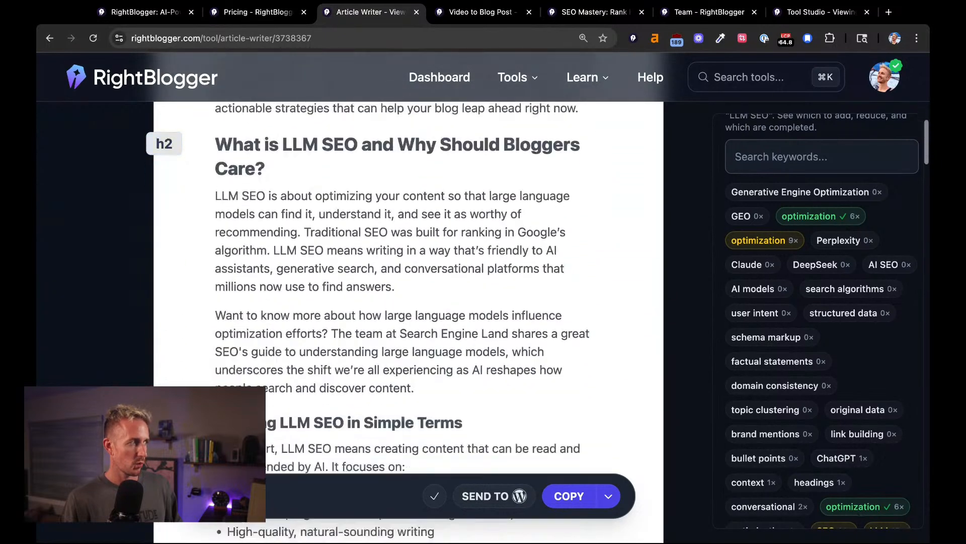
{"action": "scroll", "coordinate": [426, 314], "scroll_direction": "down", "scroll_amount": 1}
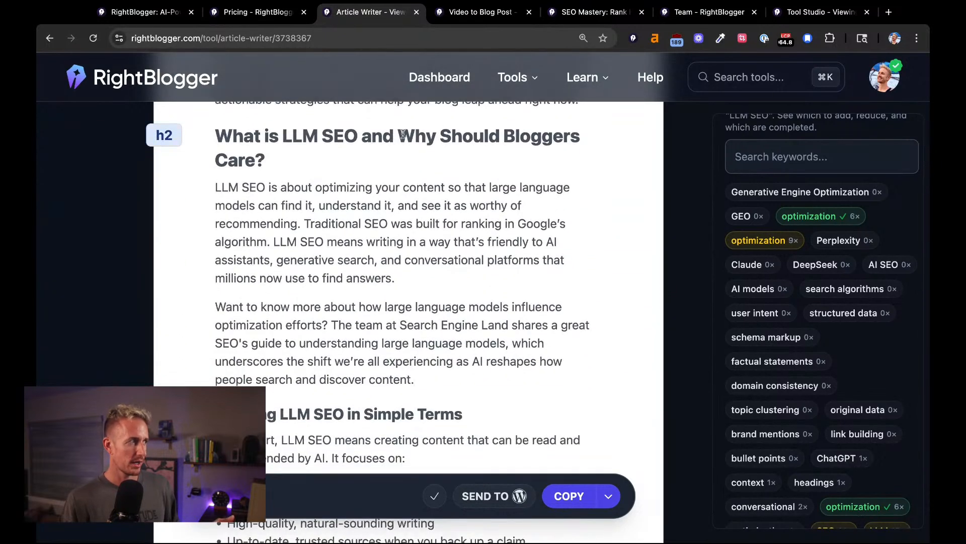
{"action": "scroll", "coordinate": [472, 161], "scroll_direction": "down", "scroll_amount": 9}
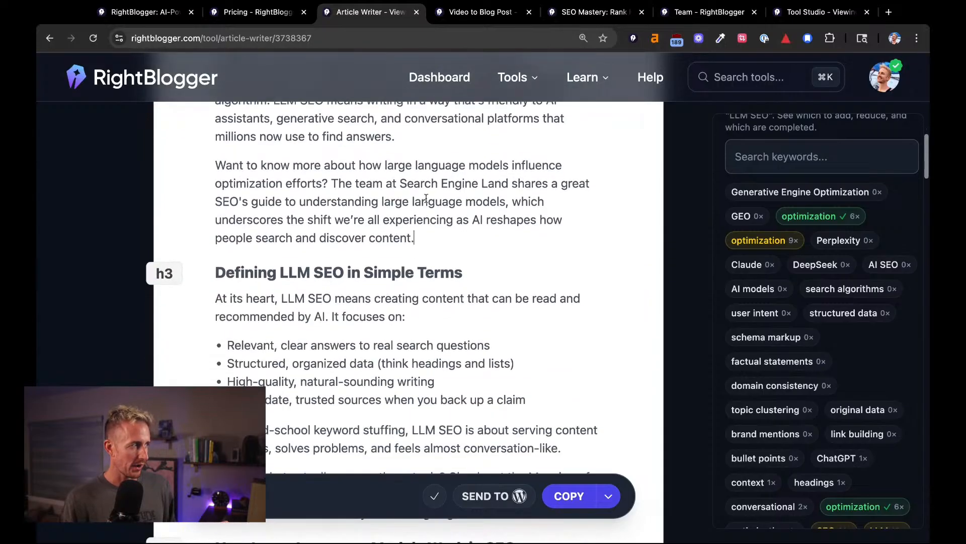
{"action": "scroll", "coordinate": [325, 242], "scroll_direction": "down", "scroll_amount": 2}
{"action": "scroll", "coordinate": [325, 242], "scroll_direction": "up", "scroll_amount": 2}
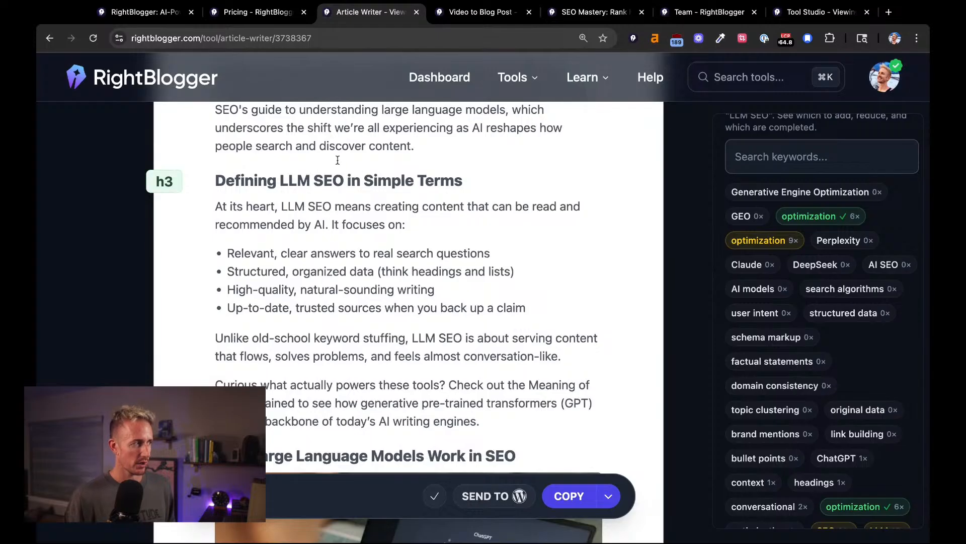
{"action": "scroll", "coordinate": [456, 198], "scroll_direction": "down", "scroll_amount": 3}
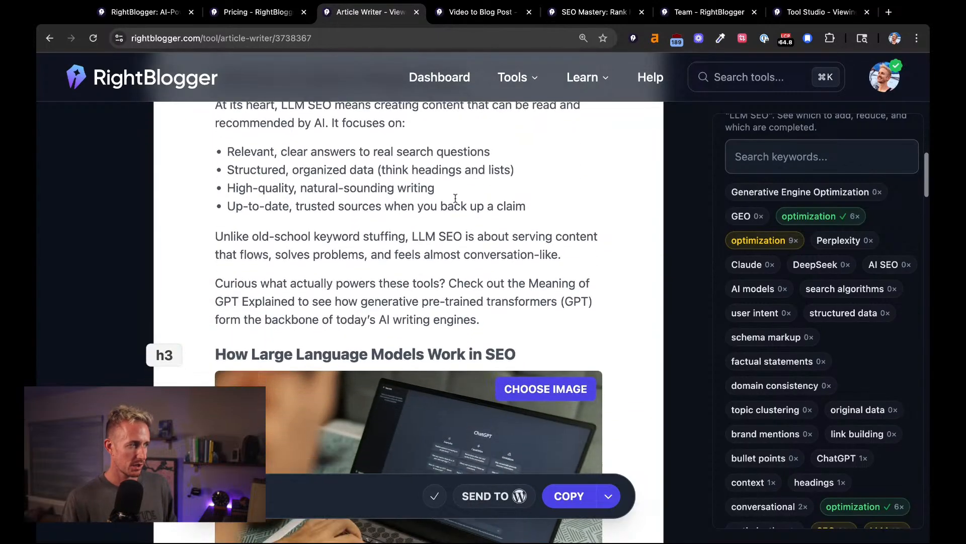
{"action": "left_click", "coordinate": [491, 297]}
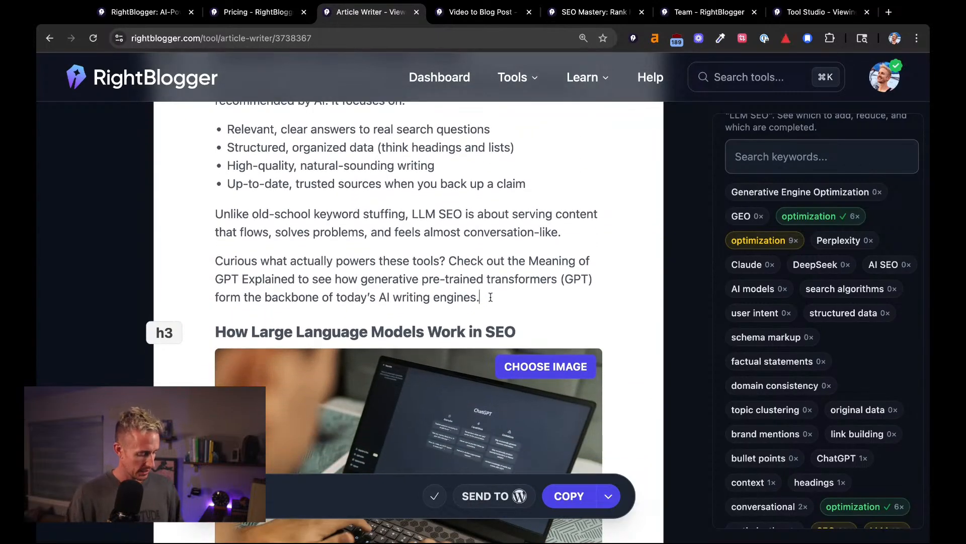
{"action": "key", "text": "Return"}
{"action": "key", "text": "super+v"}
- Check the placement of the moved strategies section and highlight the "How Large Language Models Work in SEO" subheading that follows it
{"action": "scroll", "coordinate": [452, 276], "scroll_direction": "up", "scroll_amount": 7}
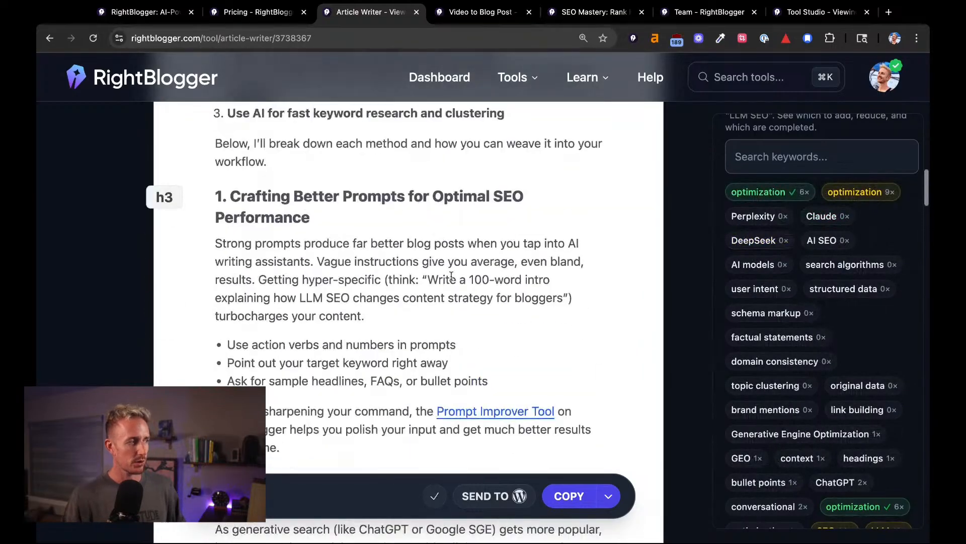
{"action": "scroll", "coordinate": [452, 276], "scroll_direction": "up", "scroll_amount": 10}
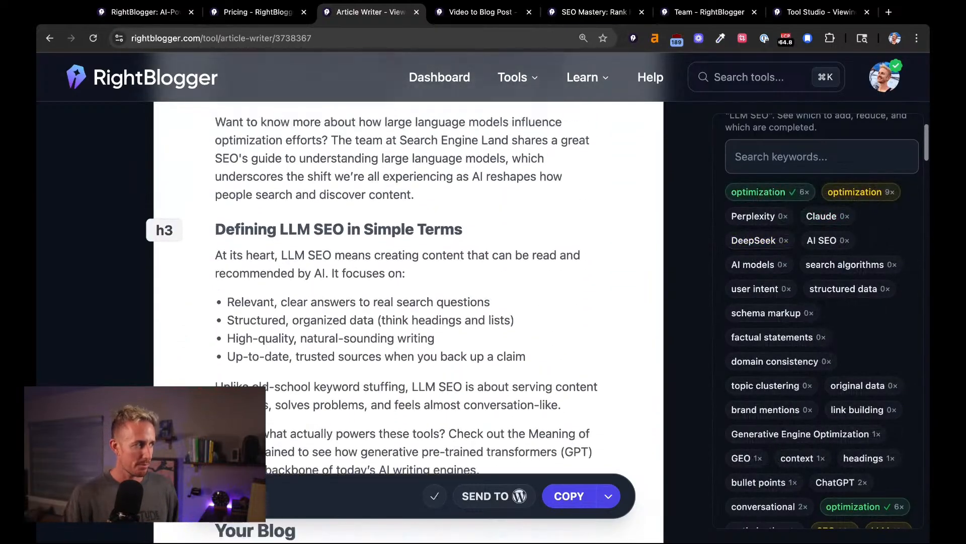
{"action": "scroll", "coordinate": [408, 282], "scroll_direction": "up", "scroll_amount": 3}
{"action": "scroll", "coordinate": [408, 281], "scroll_direction": "down", "scroll_amount": 12}
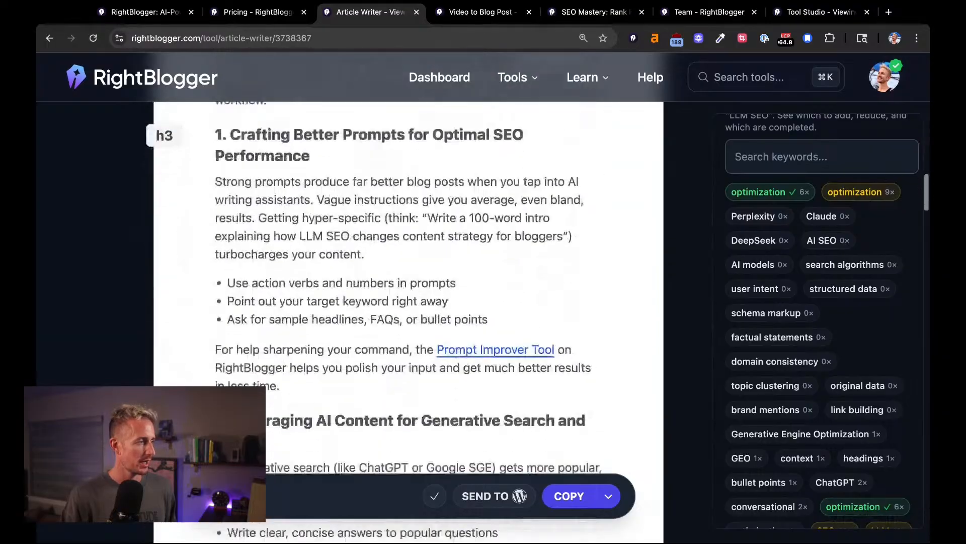
{"action": "scroll", "coordinate": [242, 268], "scroll_direction": "down", "scroll_amount": 15}
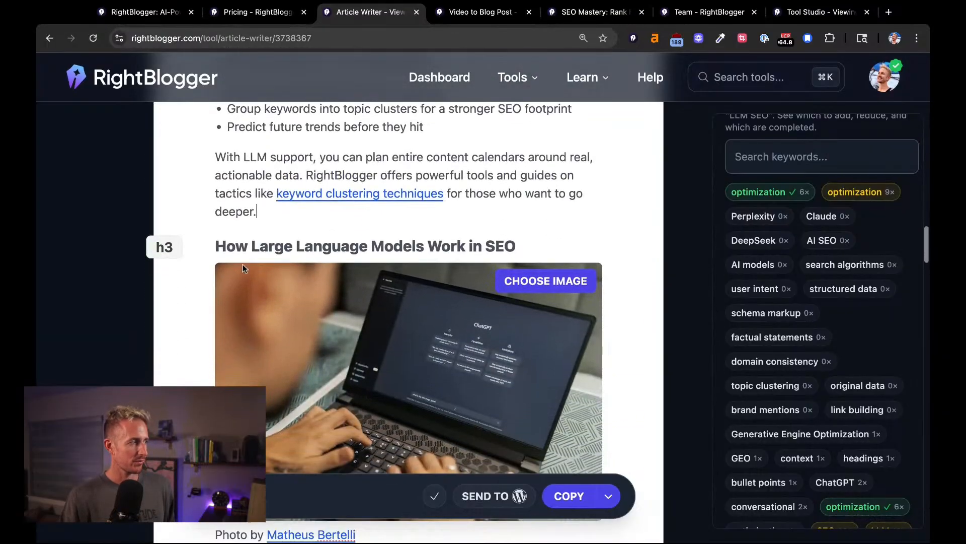
{"action": "left_click_drag", "start_coordinate": [215, 247], "coordinate": [534, 242]}
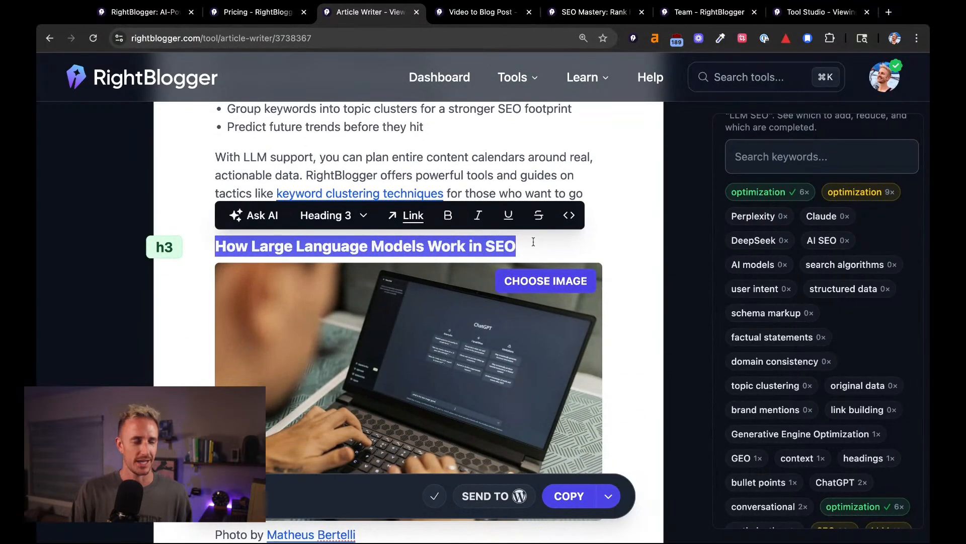
{"action": "left_click", "coordinate": [493, 248]}
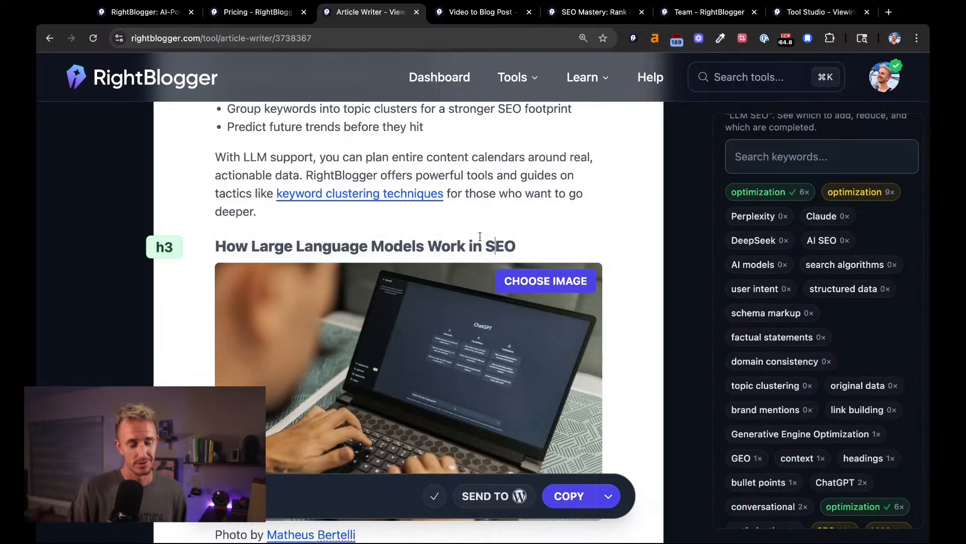
- Review the moved strategies from "3. Keyword Research and Clustering with LLMs" back up to "Defining LLM SEO in Simple Terms"
{"action": "scroll", "coordinate": [503, 214], "scroll_direction": "up", "scroll_amount": 3}
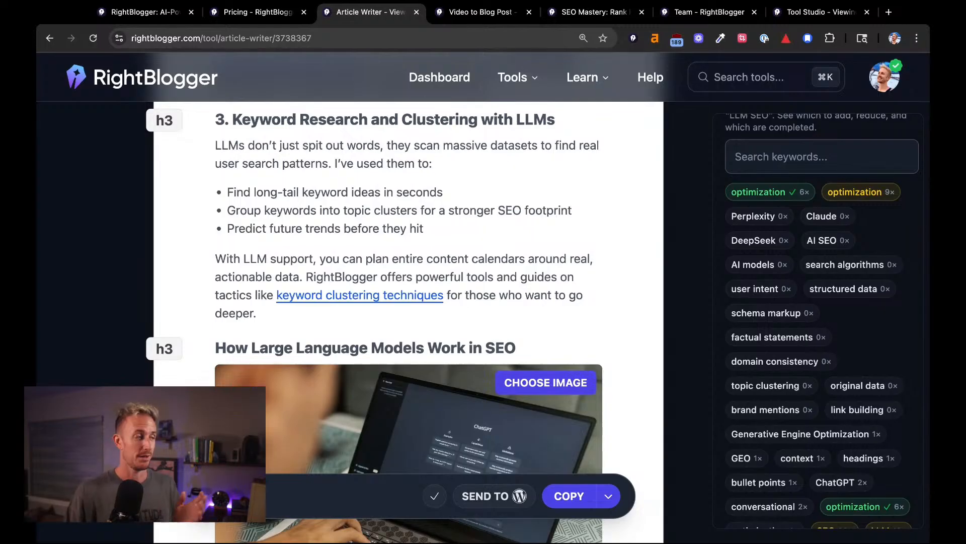
{"action": "scroll", "coordinate": [409, 322], "scroll_direction": "down", "scroll_amount": 5}
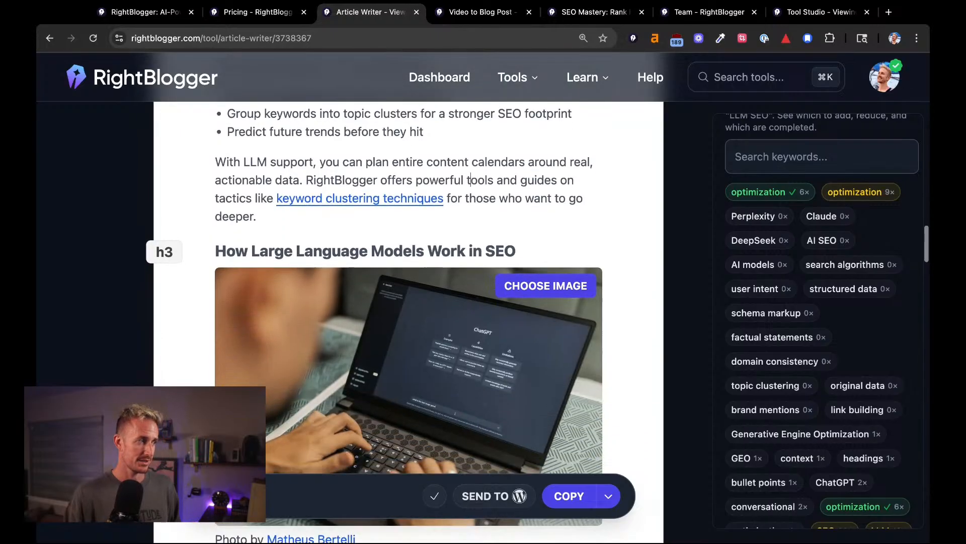
{"action": "scroll", "coordinate": [434, 242], "scroll_direction": "up", "scroll_amount": 10}
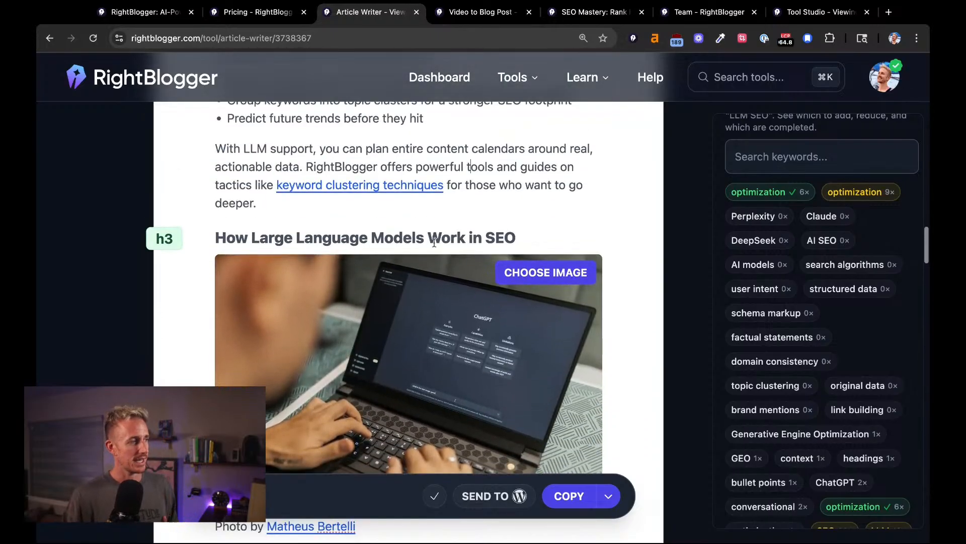
{"action": "scroll", "coordinate": [434, 242], "scroll_direction": "up", "scroll_amount": 3}
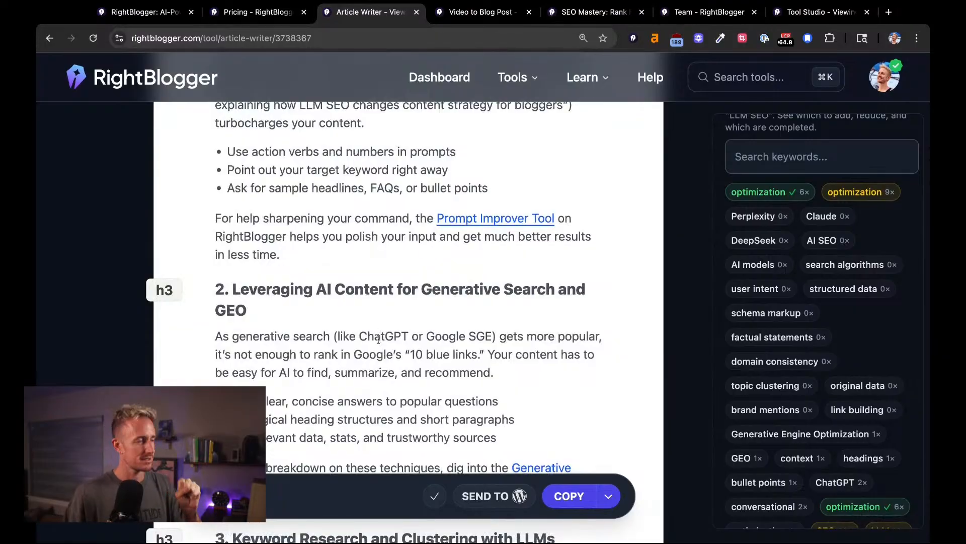
{"action": "scroll", "coordinate": [434, 242], "scroll_direction": "up", "scroll_amount": 4}
{"action": "scroll", "coordinate": [434, 242], "scroll_direction": "up", "scroll_amount": 8}
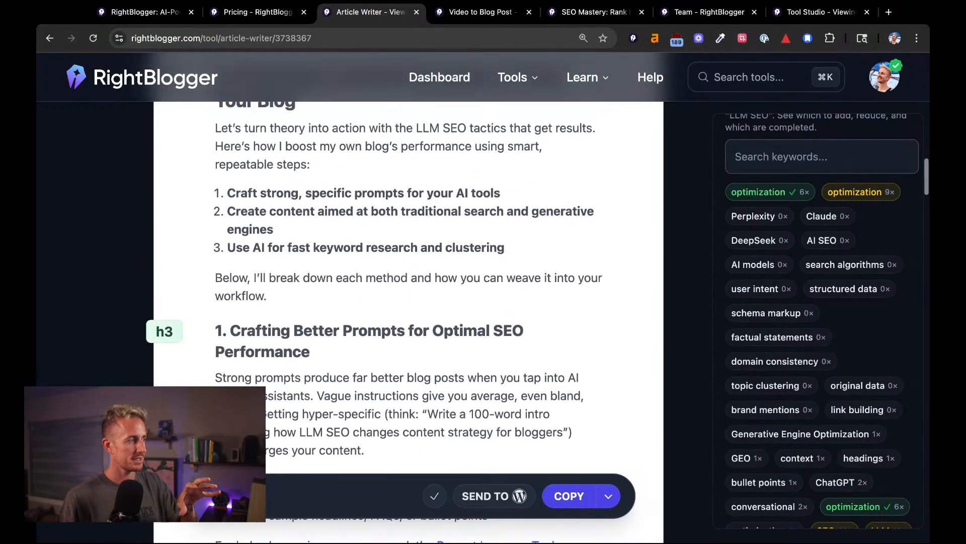
{"action": "scroll", "coordinate": [434, 242], "scroll_direction": "up", "scroll_amount": 1}
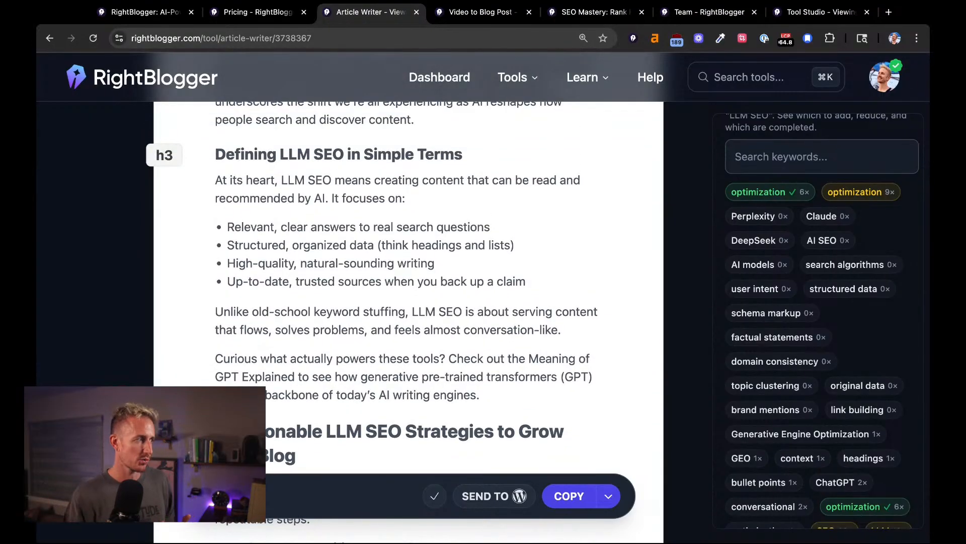
- Add the bracketed note "(talk briefly about the top few AI models)" below the first paragraph of "What is LLM SEO and Why Should Bloggers Care?"
{"action": "scroll", "coordinate": [434, 242], "scroll_direction": "up", "scroll_amount": 7}
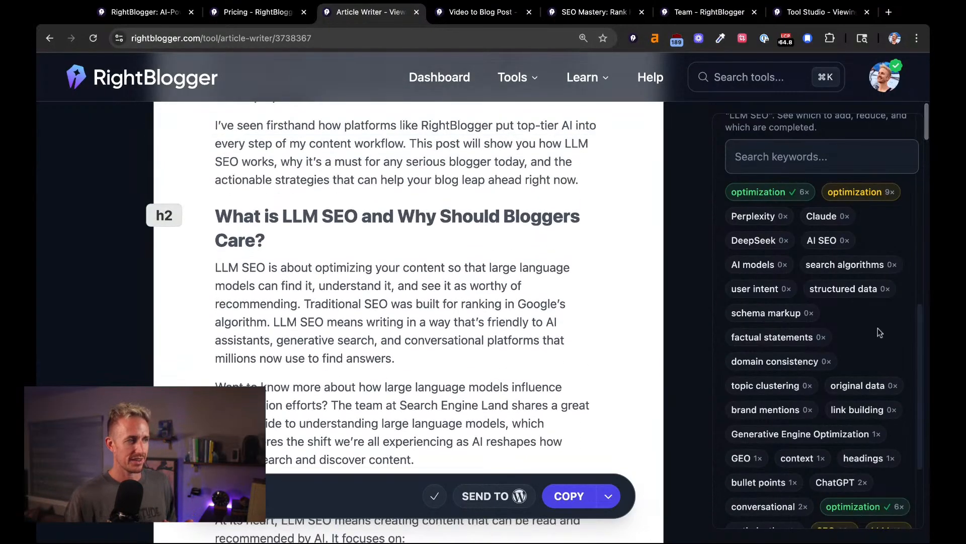
{"action": "scroll", "coordinate": [532, 318], "scroll_direction": "up", "scroll_amount": 3}
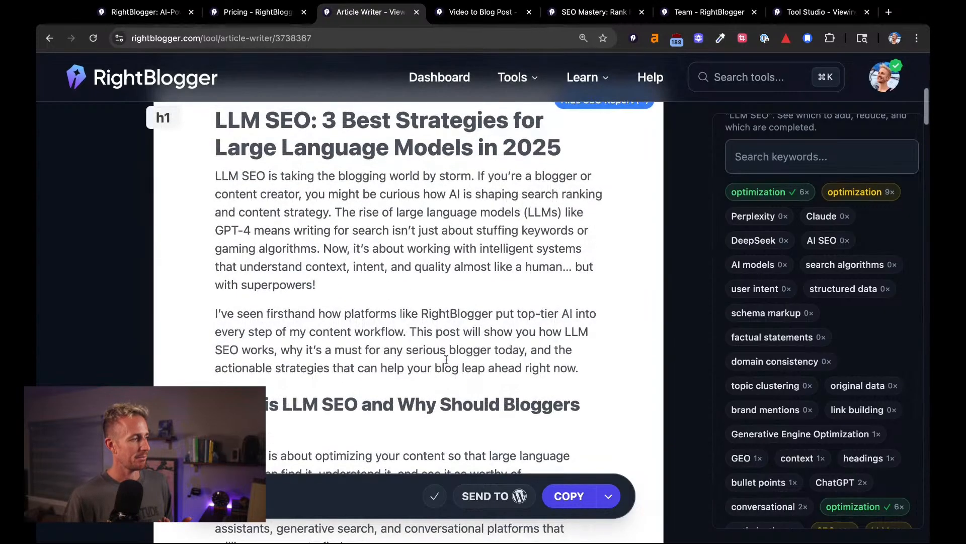
{"action": "scroll", "coordinate": [532, 318], "scroll_direction": "down", "scroll_amount": 3}
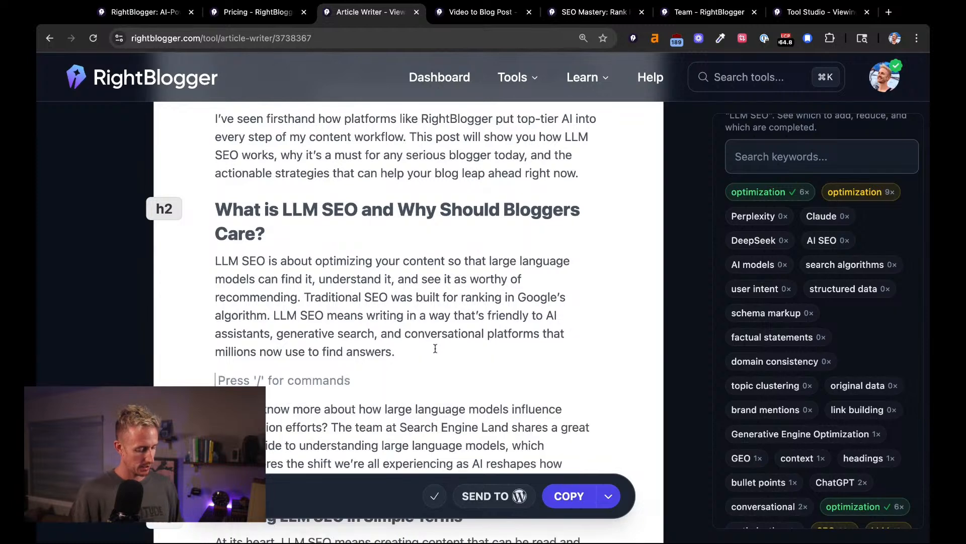
{"action": "key", "text": "Return"}
{"action": "type", "text": "(talk bri"}
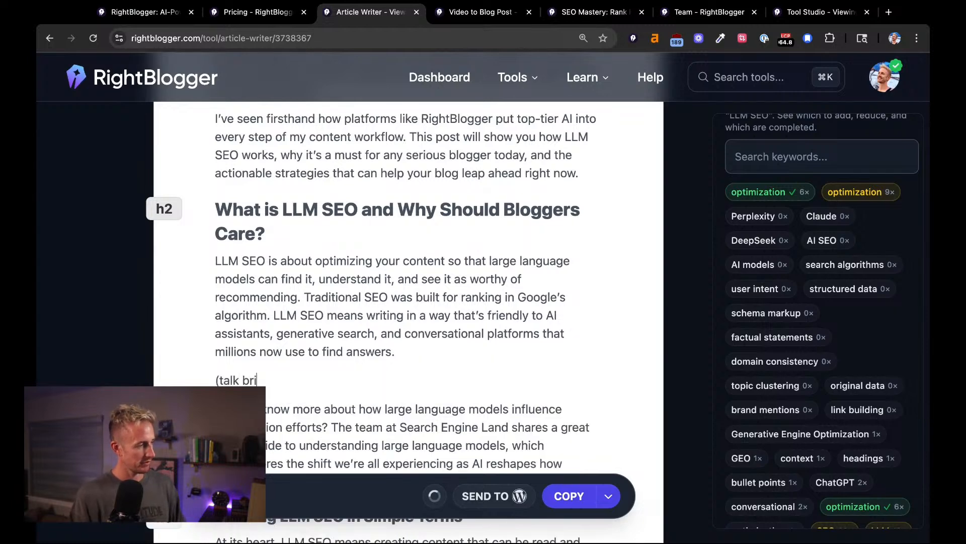
{"action": "type", "text": "efly about"}
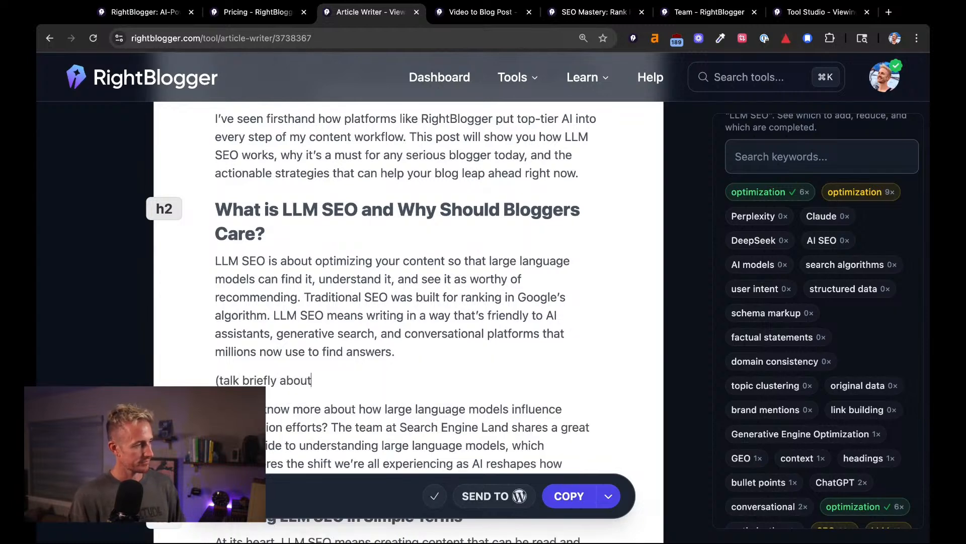
{"action": "type", "text": " the top few AI "}
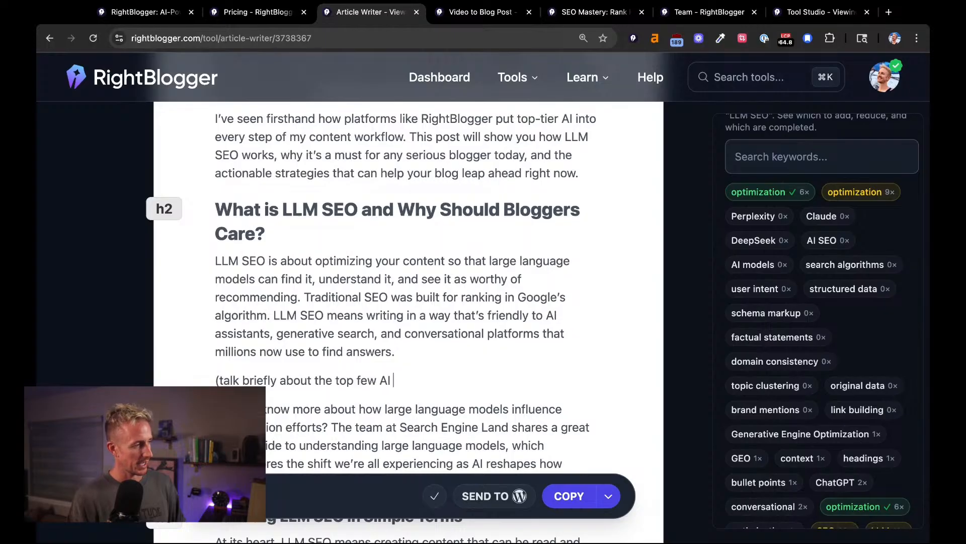
{"action": "type", "text": "models"}
{"action": "key", "text": "Left"}
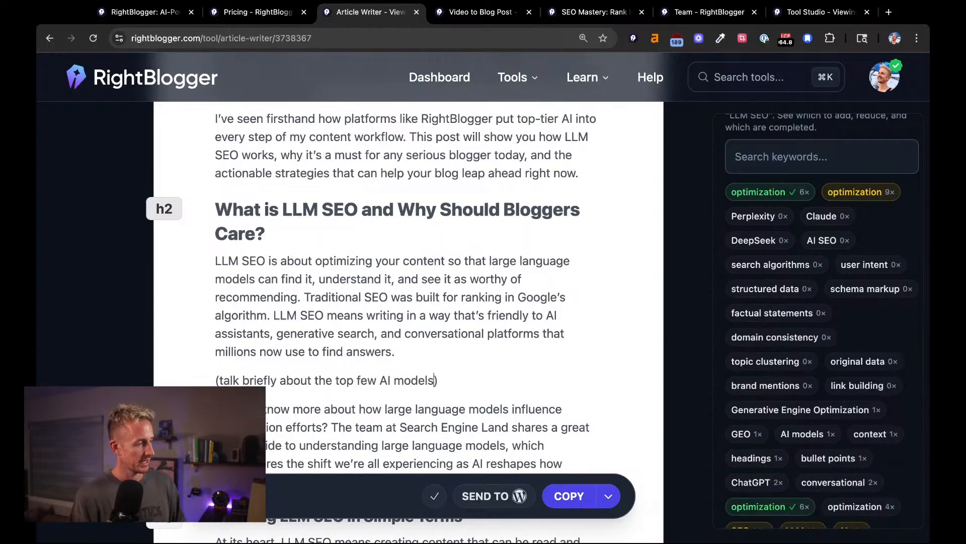
- Extend the note inside its closing bracket with "—including ChatGPT, Claude, Google Gemini, DeepSeek, and Perplexity"
{"action": "type", "text": "—including ChatGPT"}
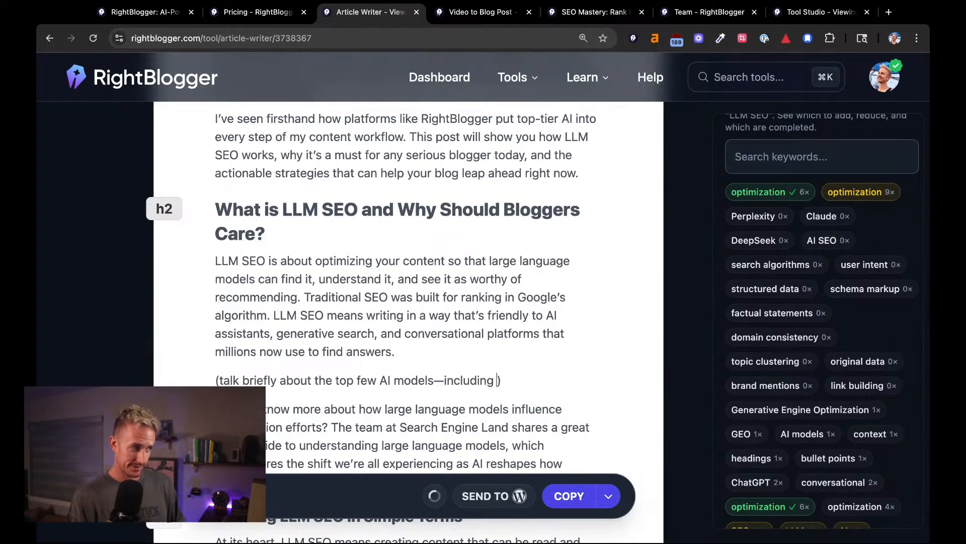
{"action": "type", "text": ", Cl"}
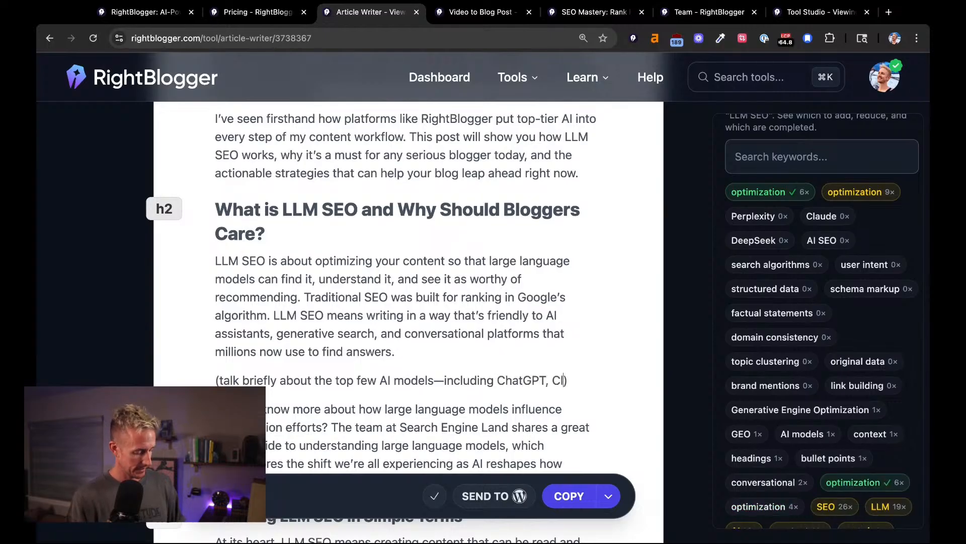
{"action": "type", "text": "aude,"}
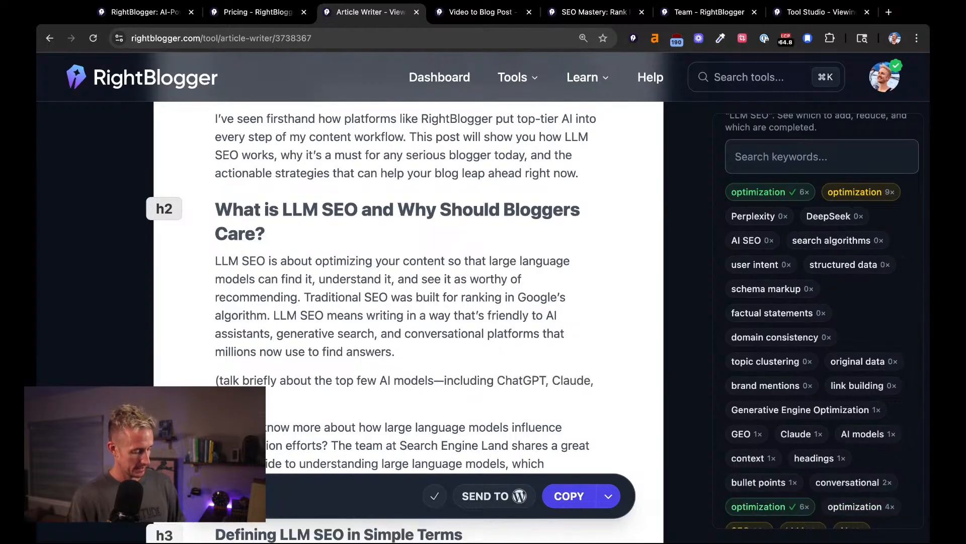
{"action": "key", "text": "BackSpace"}
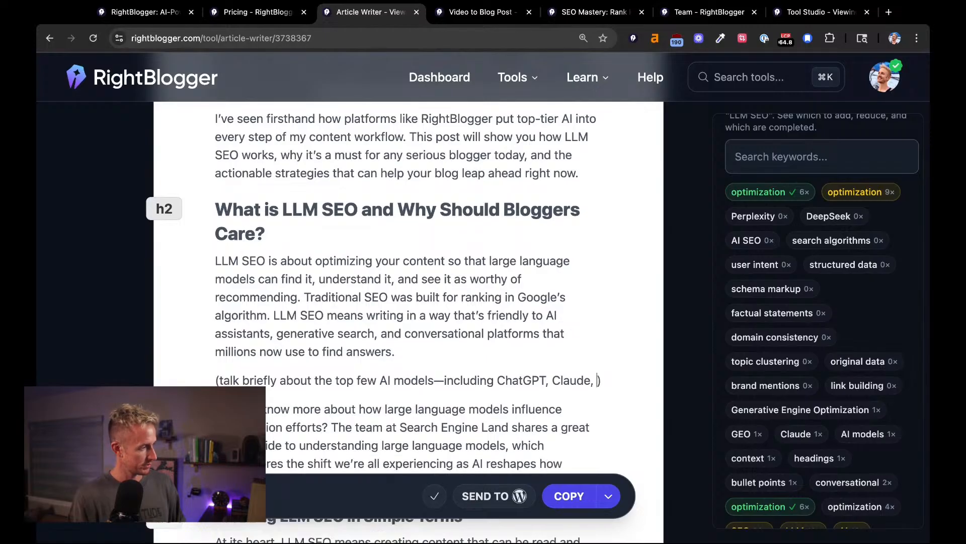
{"action": "type", "text": "Gem"}
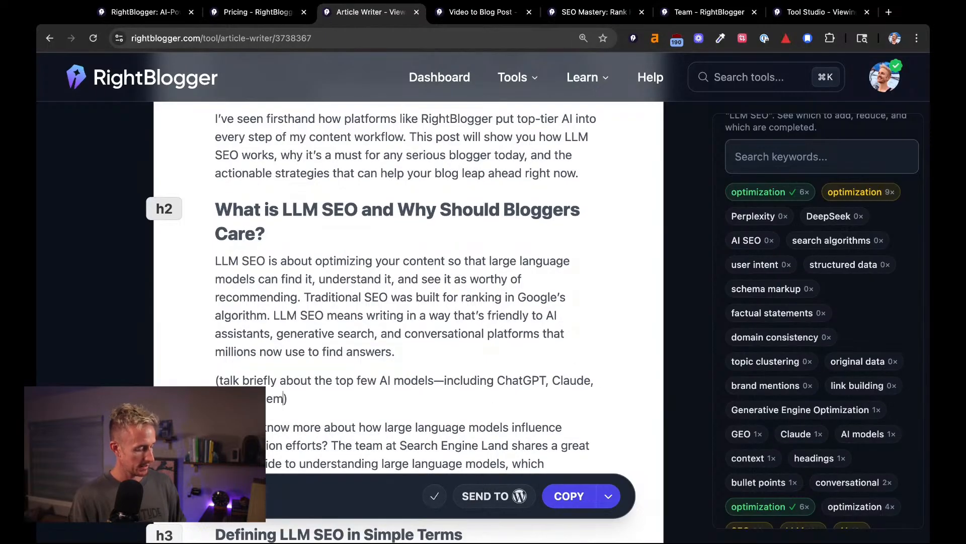
{"action": "type", "text": "ini, and Perp"}
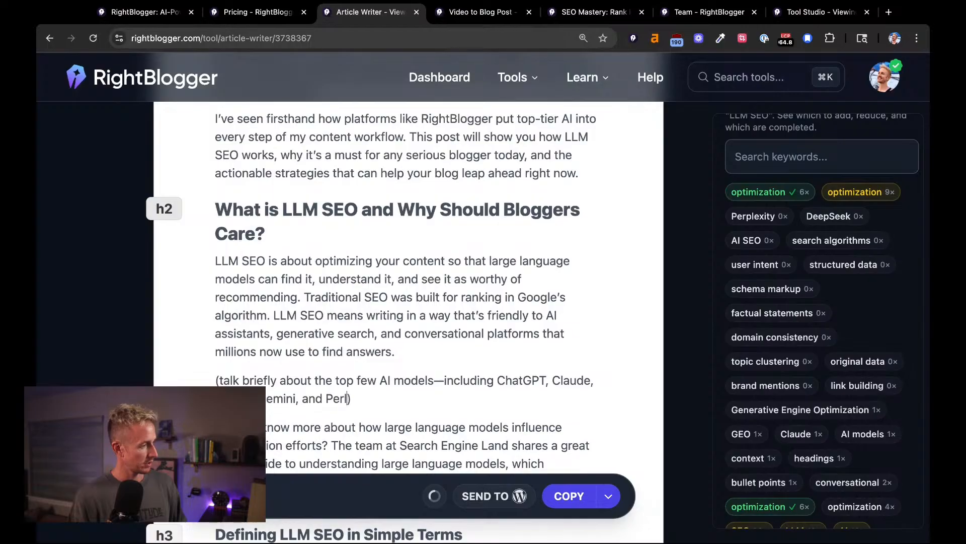
{"action": "type", "text": "lexity"}
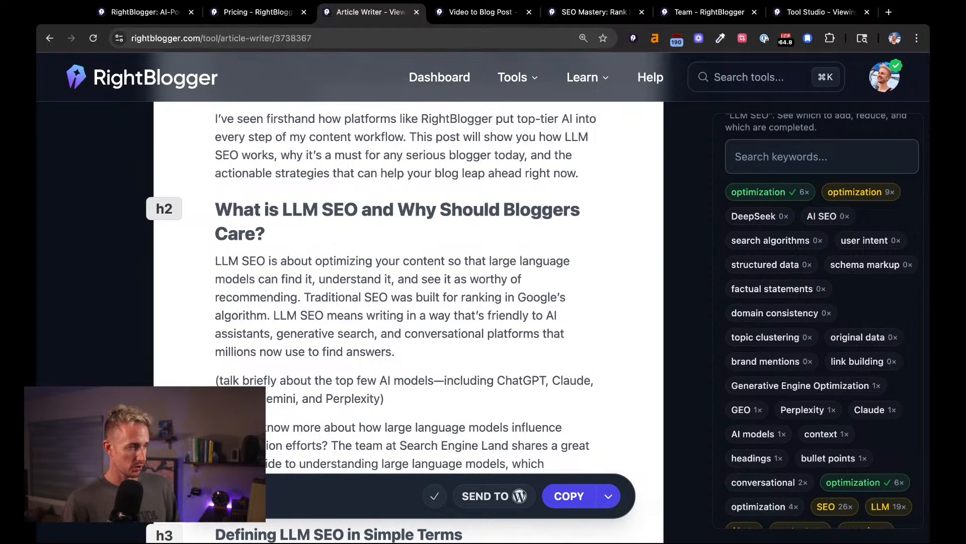
{"action": "type", "text": "DeepSe"}
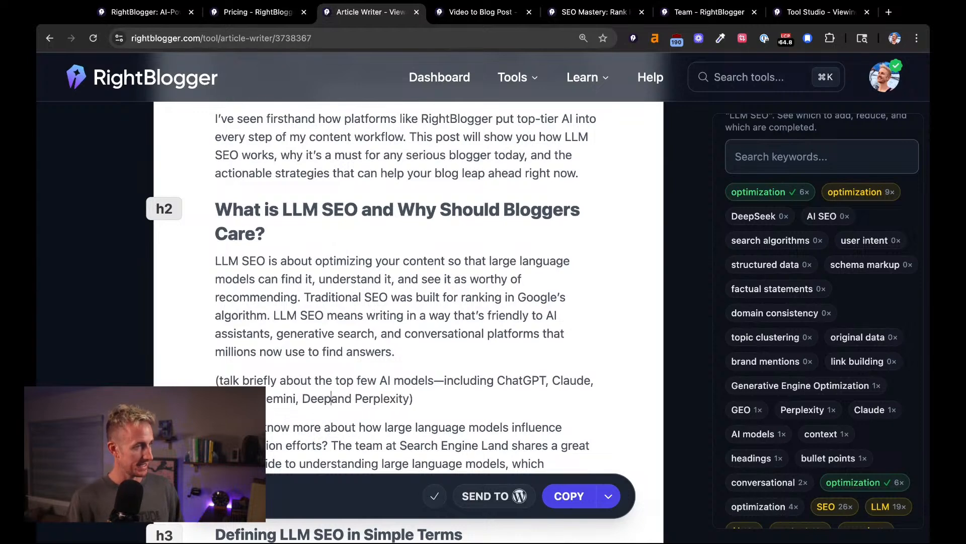
{"action": "type", "text": "ek,"}
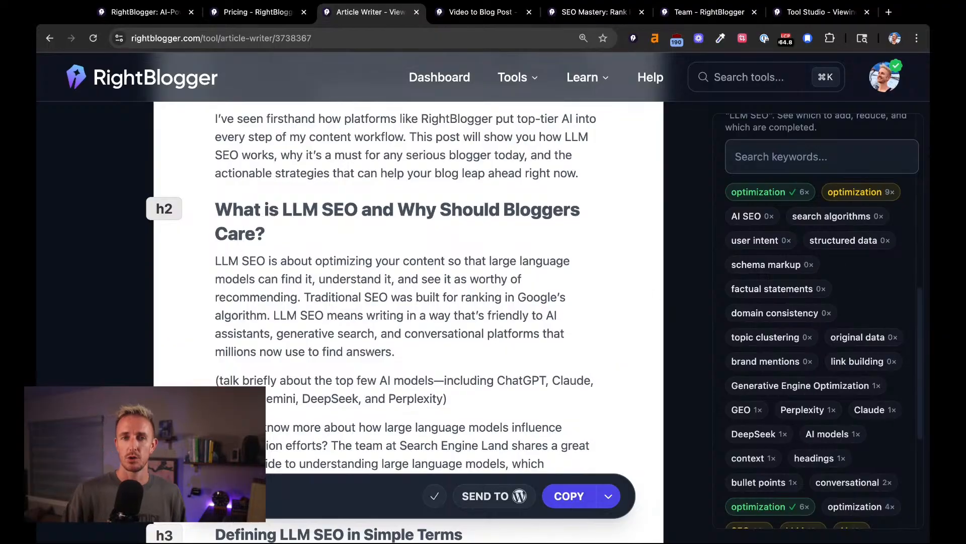
- Examine the SEO report's full list of top keywords to see which are unused, overused or completed
{"action": "scroll", "coordinate": [821, 322], "scroll_direction": "down", "scroll_amount": 2}
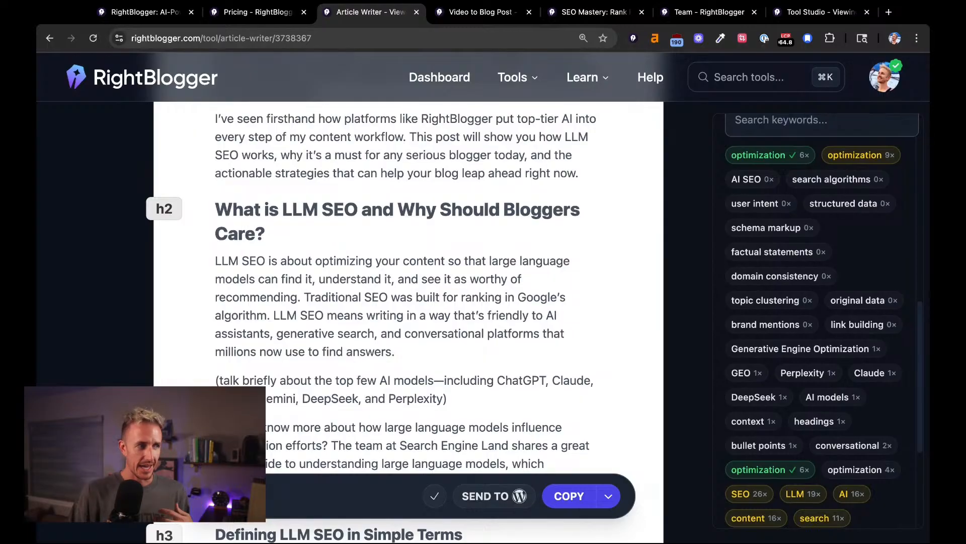
{"action": "scroll", "coordinate": [865, 255], "scroll_direction": "down", "scroll_amount": 8}
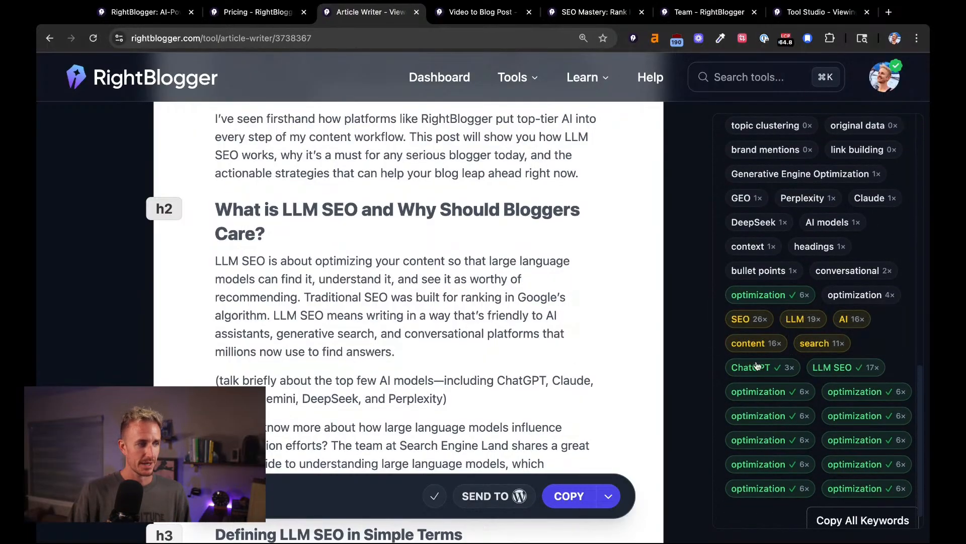
{"action": "scroll", "coordinate": [872, 333], "scroll_direction": "up", "scroll_amount": 4}
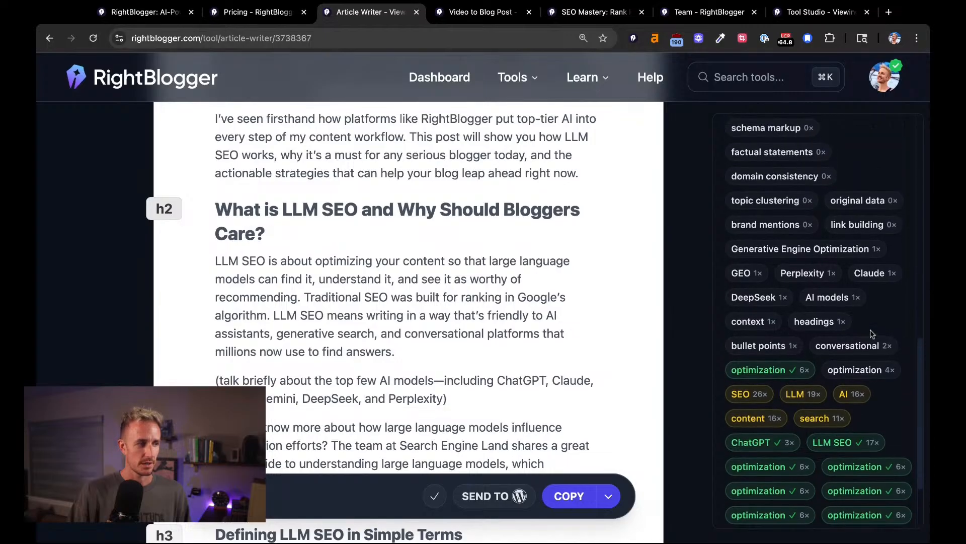
{"action": "scroll", "coordinate": [879, 419], "scroll_direction": "down", "scroll_amount": 5}
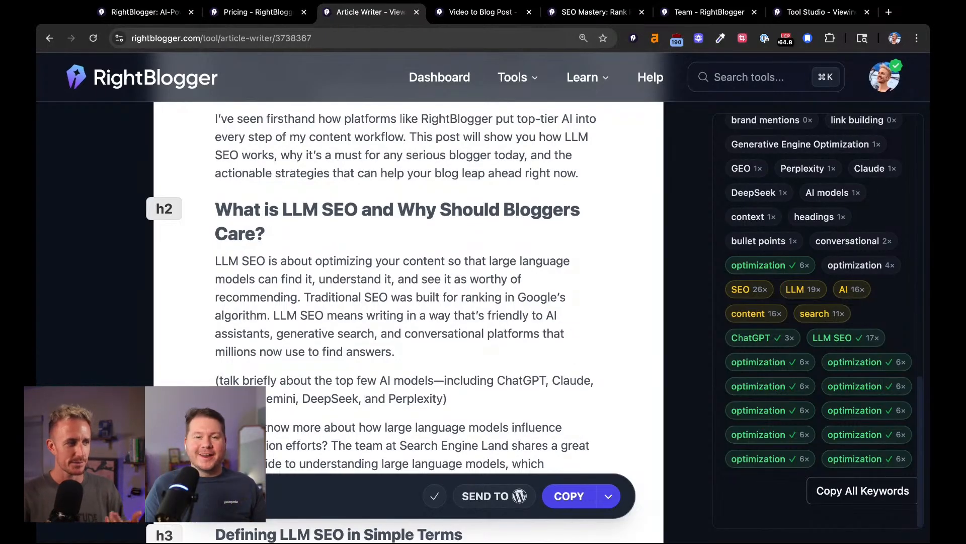
{"action": "scroll", "coordinate": [821, 322], "scroll_direction": "up", "scroll_amount": 4}
{"action": "scroll", "coordinate": [881, 334], "scroll_direction": "up", "scroll_amount": 1}
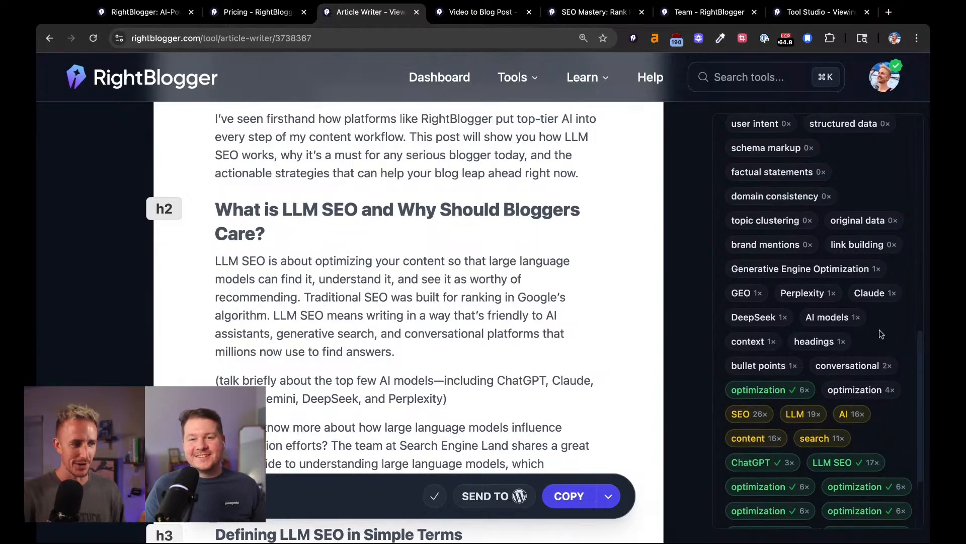
{"action": "scroll", "coordinate": [881, 334], "scroll_direction": "down", "scroll_amount": 5}
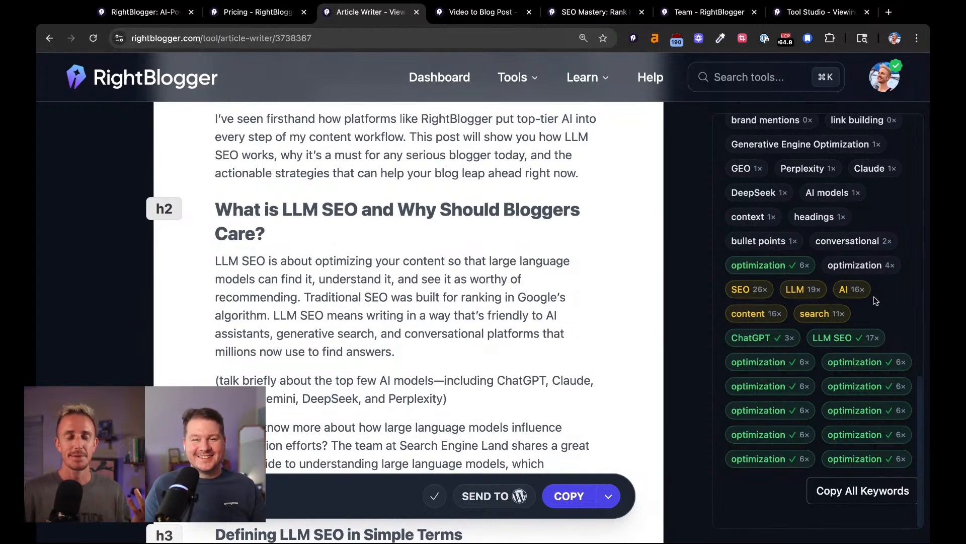
{"action": "scroll", "coordinate": [856, 292], "scroll_direction": "up", "scroll_amount": 10}
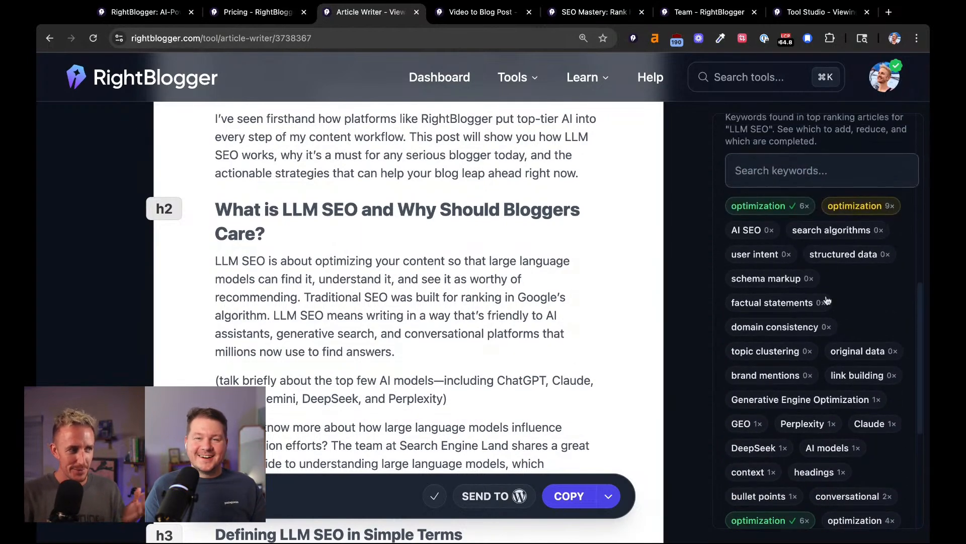
{"action": "scroll", "coordinate": [832, 279], "scroll_direction": "down", "scroll_amount": 10}
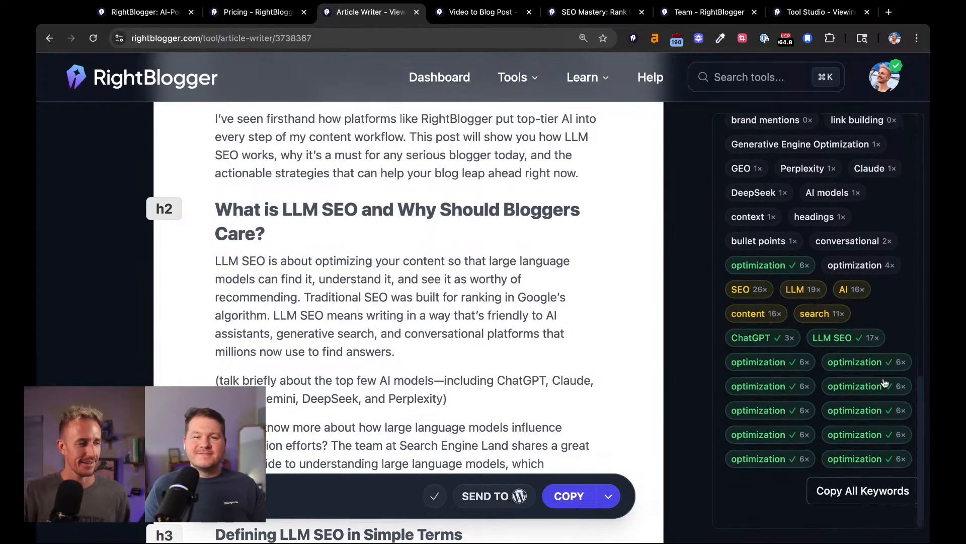
{"action": "scroll", "coordinate": [891, 304], "scroll_direction": "up", "scroll_amount": 5}
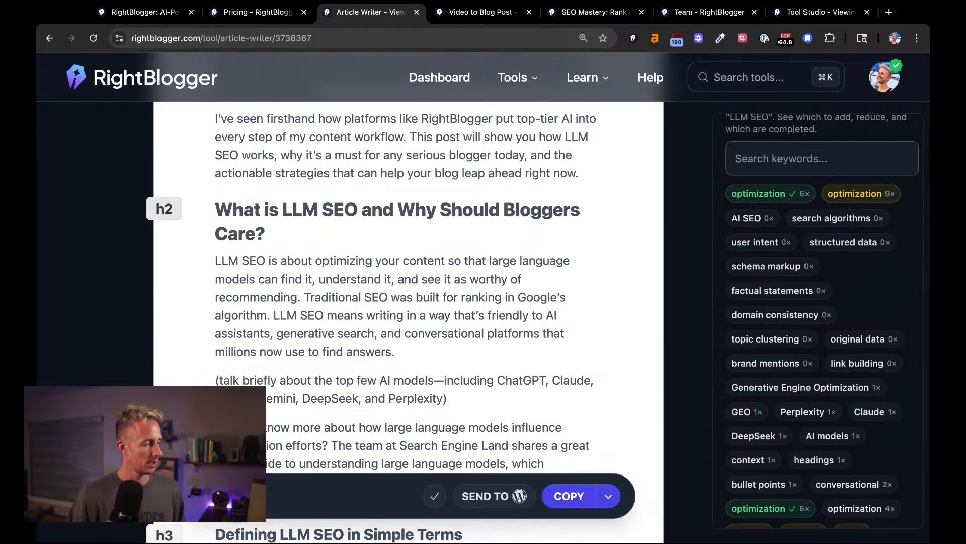
- Highlight the bracketed AI models note and review the article around it, from the title to "Defining LLM SEO in Simple Terms"
{"action": "triple_click", "coordinate": [453, 402]}
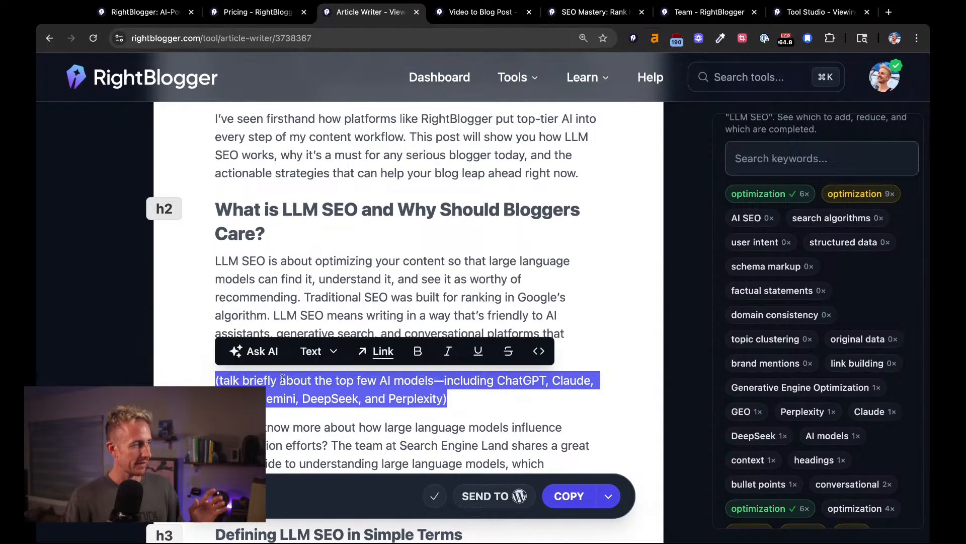
{"action": "left_click", "coordinate": [324, 381]}
{"action": "scroll", "coordinate": [323, 381], "scroll_direction": "up", "scroll_amount": 4}
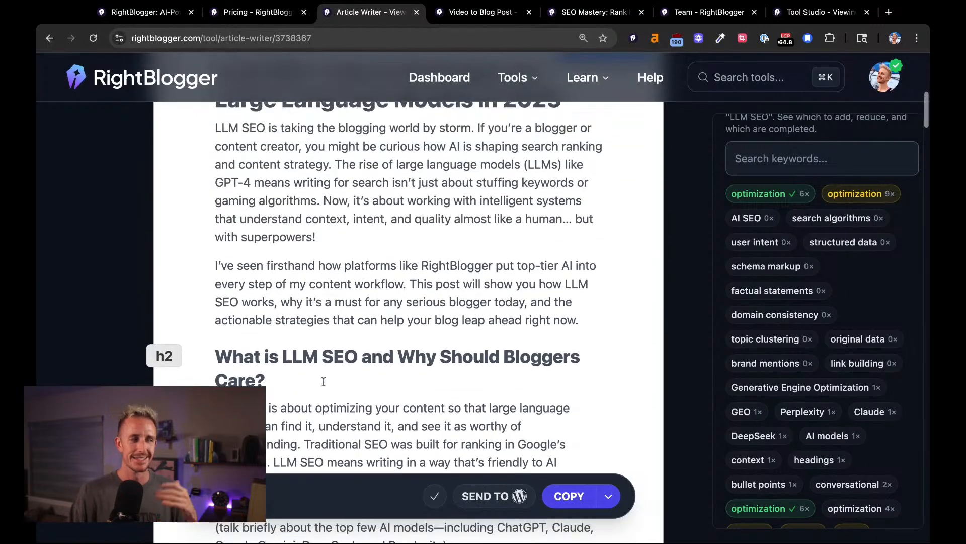
{"action": "scroll", "coordinate": [324, 381], "scroll_direction": "up", "scroll_amount": 5}
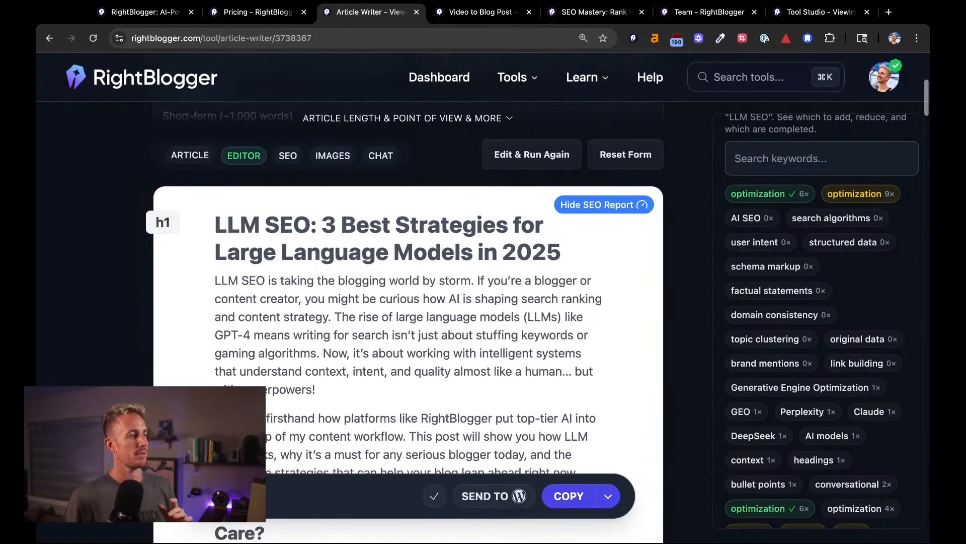
{"action": "scroll", "coordinate": [324, 381], "scroll_direction": "down", "scroll_amount": 5}
{"action": "scroll", "coordinate": [323, 381], "scroll_direction": "down", "scroll_amount": 3}
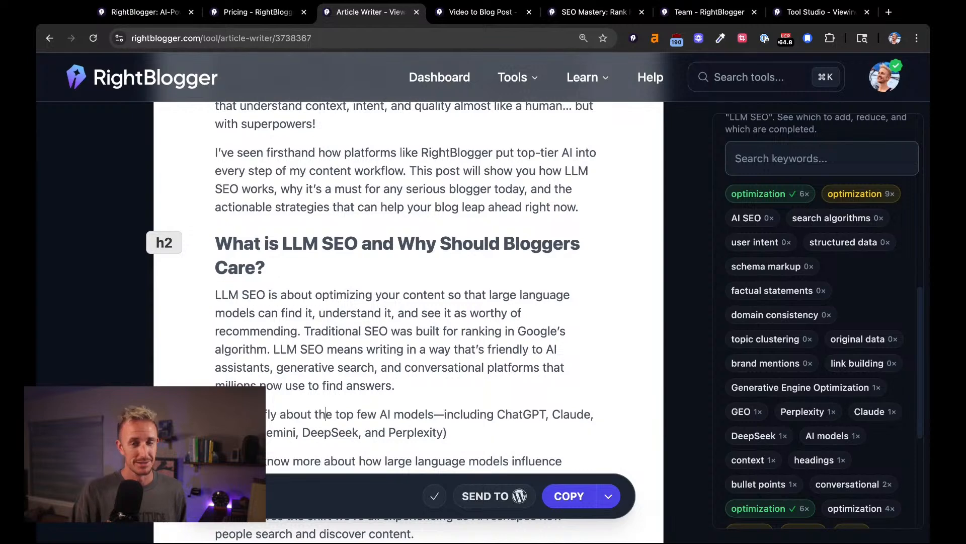
{"action": "left_click_drag", "start_coordinate": [448, 431], "coordinate": [216, 414]}
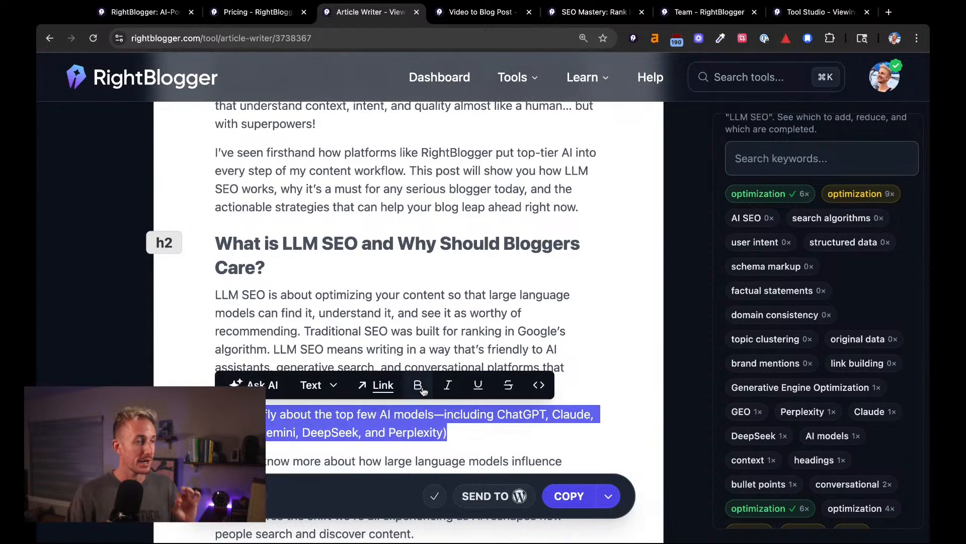
{"action": "scroll", "coordinate": [423, 391], "scroll_direction": "down", "scroll_amount": 3}
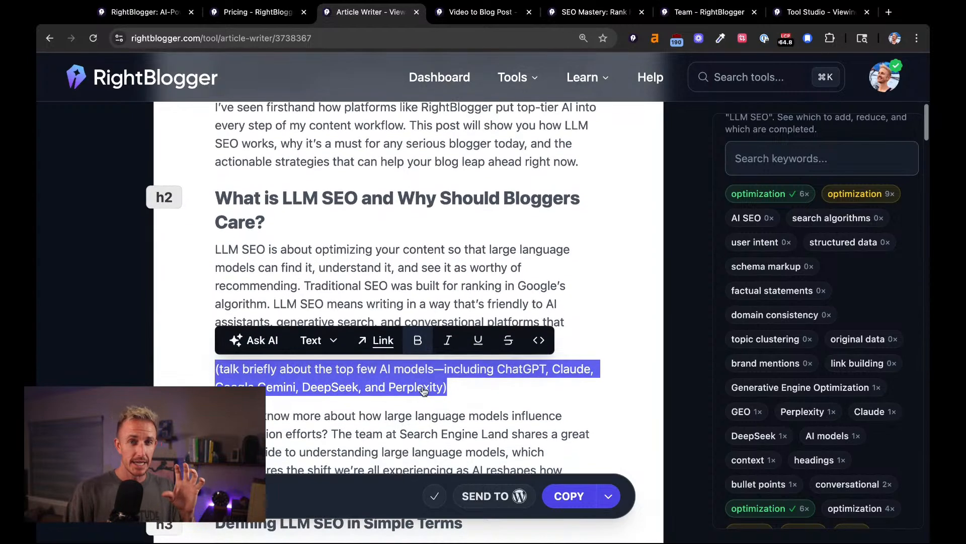
{"action": "scroll", "coordinate": [363, 180], "scroll_direction": "down", "scroll_amount": 2}
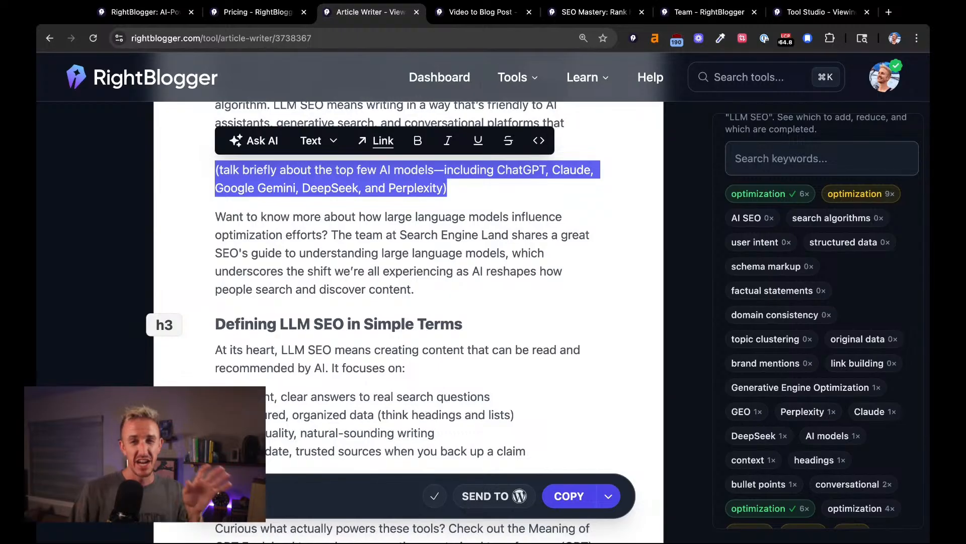
- Check the SEO score, the content structure figures and the start of the top keywords in the SEO report
{"action": "scroll", "coordinate": [805, 327], "scroll_direction": "up", "scroll_amount": 10}
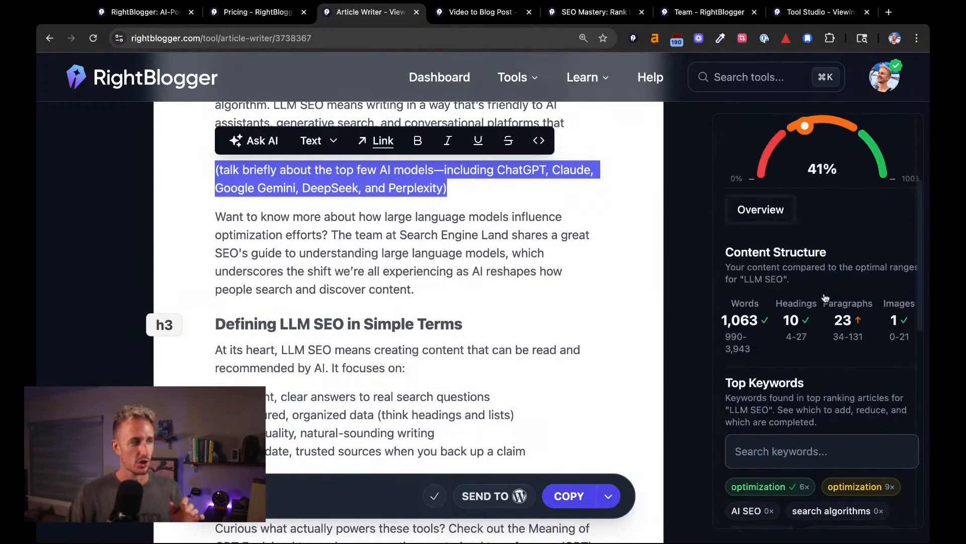
{"action": "scroll", "coordinate": [781, 475], "scroll_direction": "down", "scroll_amount": 3}
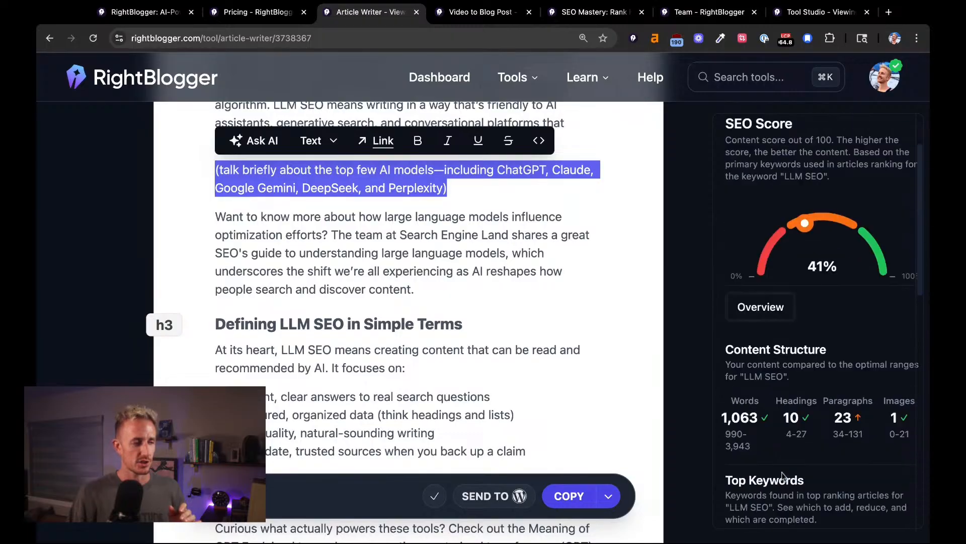
{"action": "scroll", "coordinate": [765, 336], "scroll_direction": "down", "scroll_amount": 2}
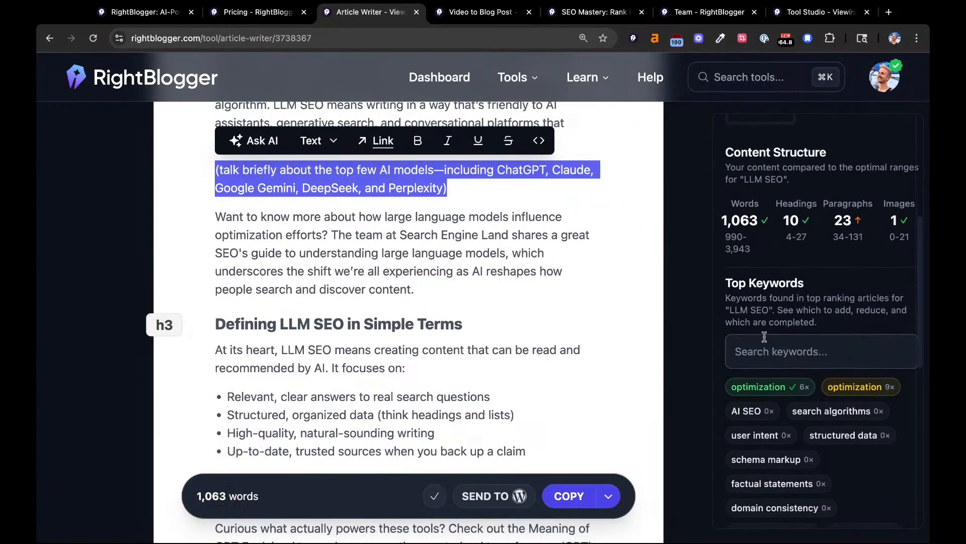
- Review the article's strategy sections down to "How Large Language Models Work in SEO" against the SEO report's top keywords
{"action": "scroll", "coordinate": [350, 368], "scroll_direction": "down", "scroll_amount": 10}
{"action": "scroll", "coordinate": [351, 368], "scroll_direction": "down", "scroll_amount": 10}
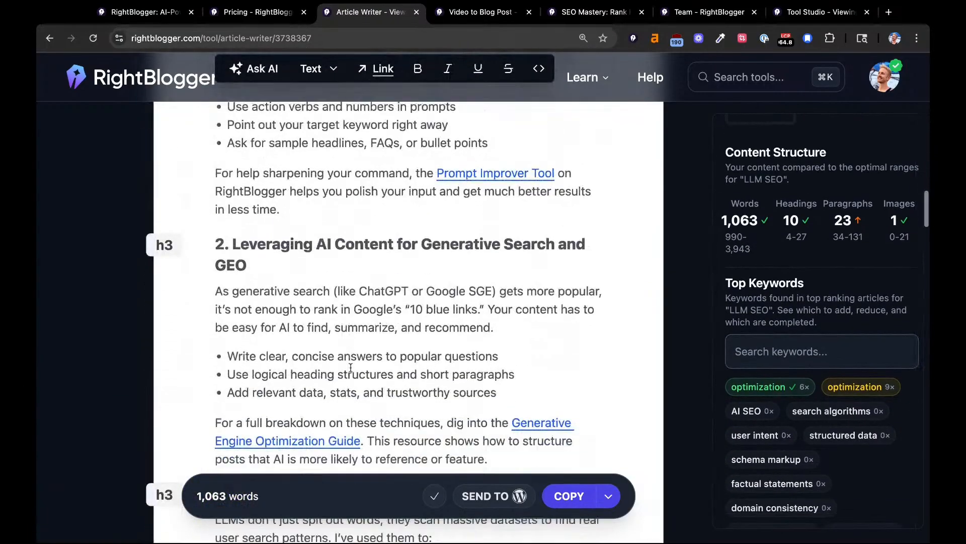
{"action": "scroll", "coordinate": [620, 331], "scroll_direction": "down", "scroll_amount": 4}
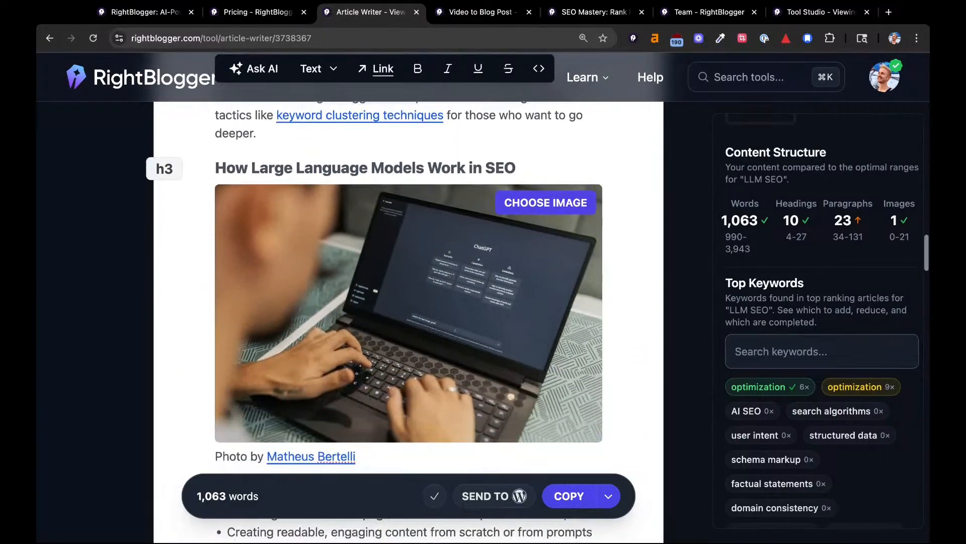
{"action": "scroll", "coordinate": [828, 292], "scroll_direction": "down", "scroll_amount": 5}
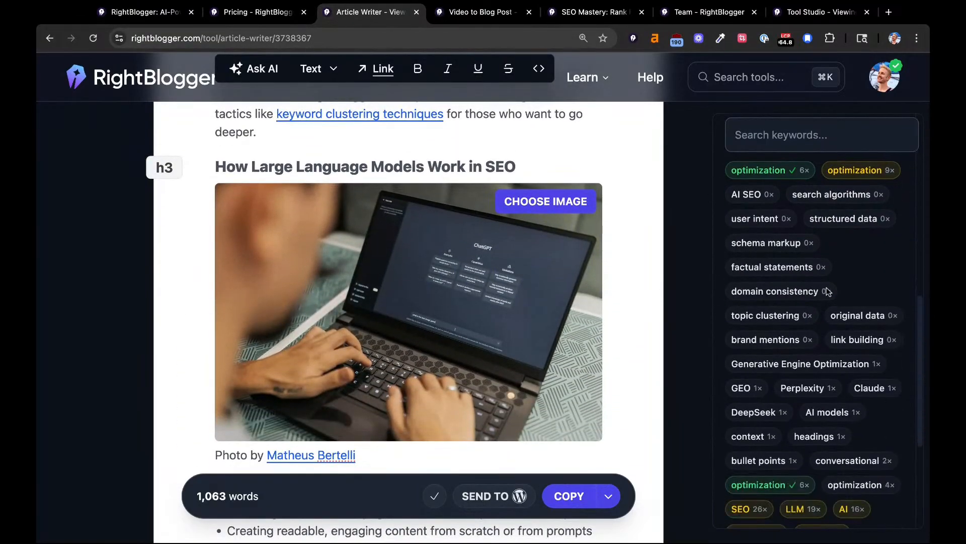
{"action": "scroll", "coordinate": [397, 279], "scroll_direction": "down", "scroll_amount": 1}
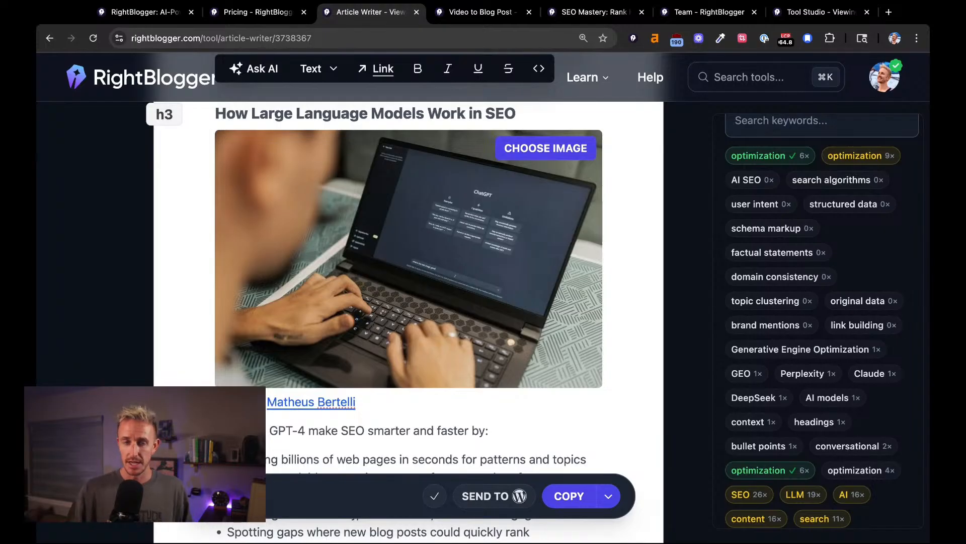
{"action": "scroll", "coordinate": [409, 256], "scroll_direction": "down", "scroll_amount": 1}
{"action": "scroll", "coordinate": [408, 256], "scroll_direction": "up", "scroll_amount": 1}
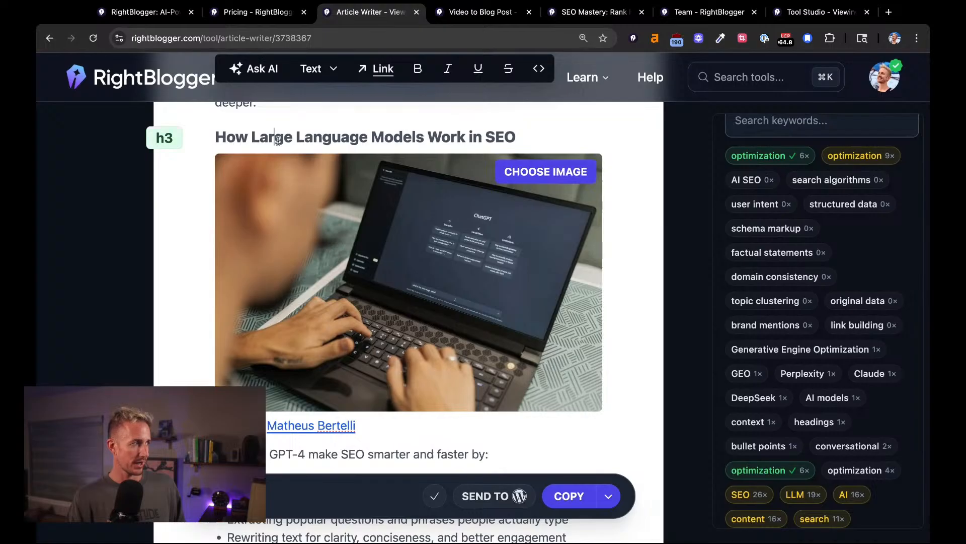
- Change the "How Large Language Models Work in SEO" heading from Heading 3 to Heading 2
{"action": "scroll", "coordinate": [276, 140], "scroll_direction": "up", "scroll_amount": 3}
{"action": "triple_click", "coordinate": [233, 242]}
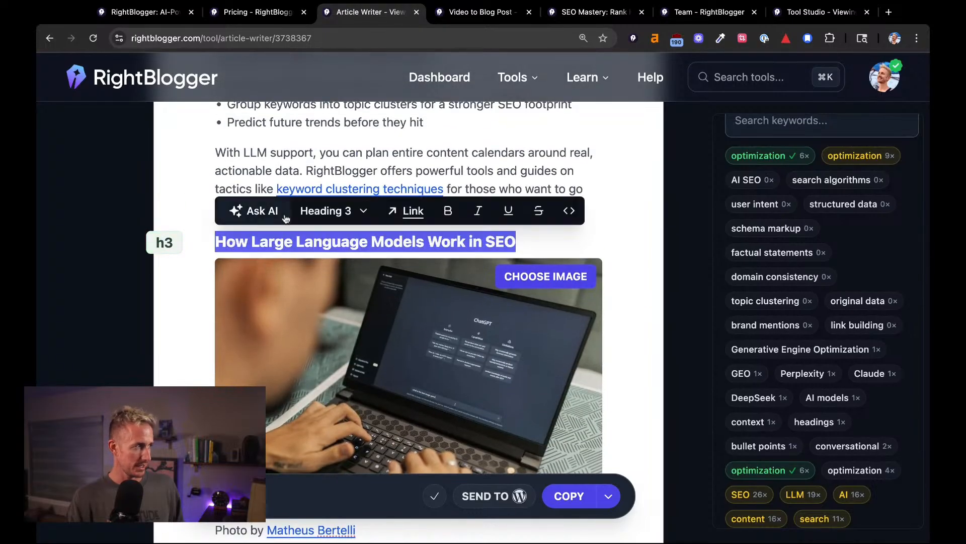
{"action": "left_click", "coordinate": [338, 211]}
{"action": "left_click", "coordinate": [359, 288]}
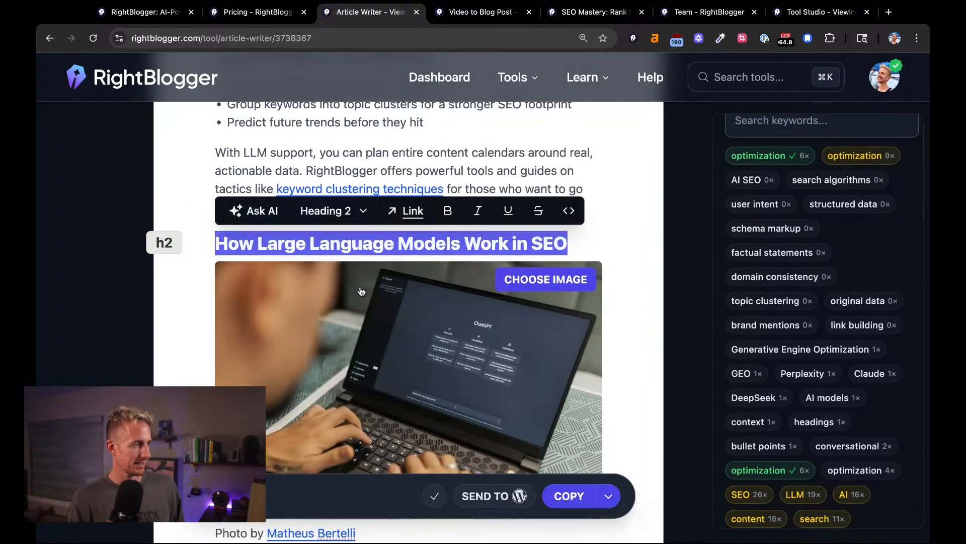
{"action": "left_click", "coordinate": [564, 244]}
- Make the "Key Reasons Bloggers and Creators Need LLM SEO" title a Heading 2
{"action": "scroll", "coordinate": [564, 244], "scroll_direction": "down", "scroll_amount": 1}
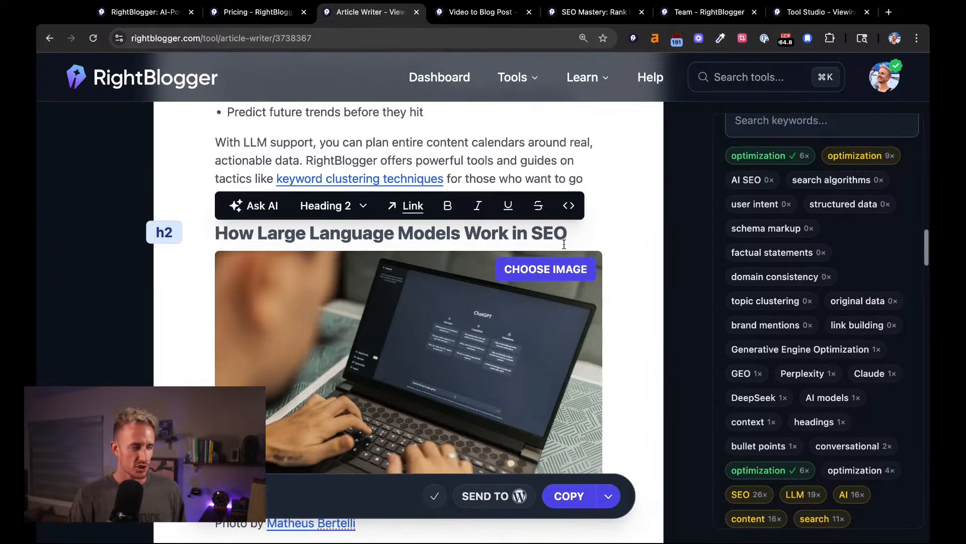
{"action": "scroll", "coordinate": [564, 244], "scroll_direction": "down", "scroll_amount": 10}
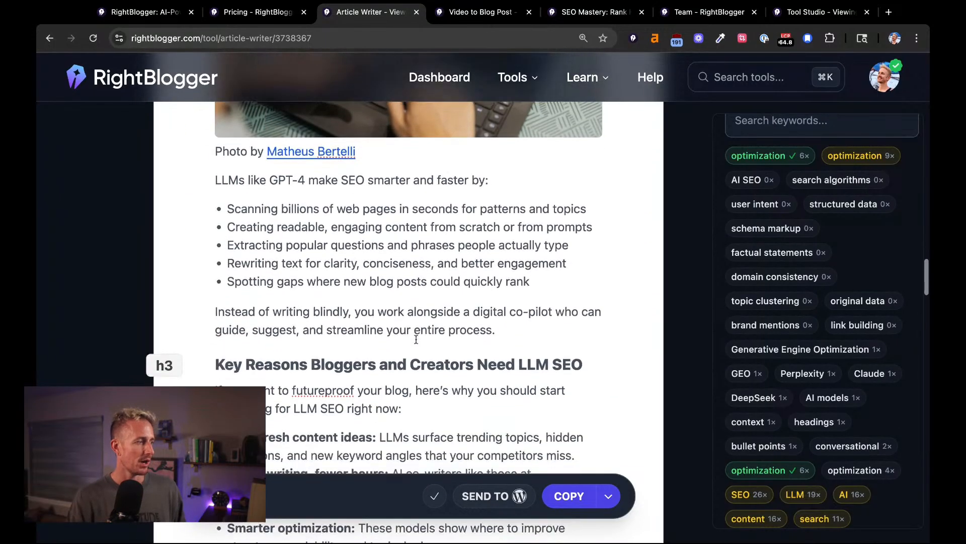
{"action": "scroll", "coordinate": [415, 340], "scroll_direction": "down", "scroll_amount": 6}
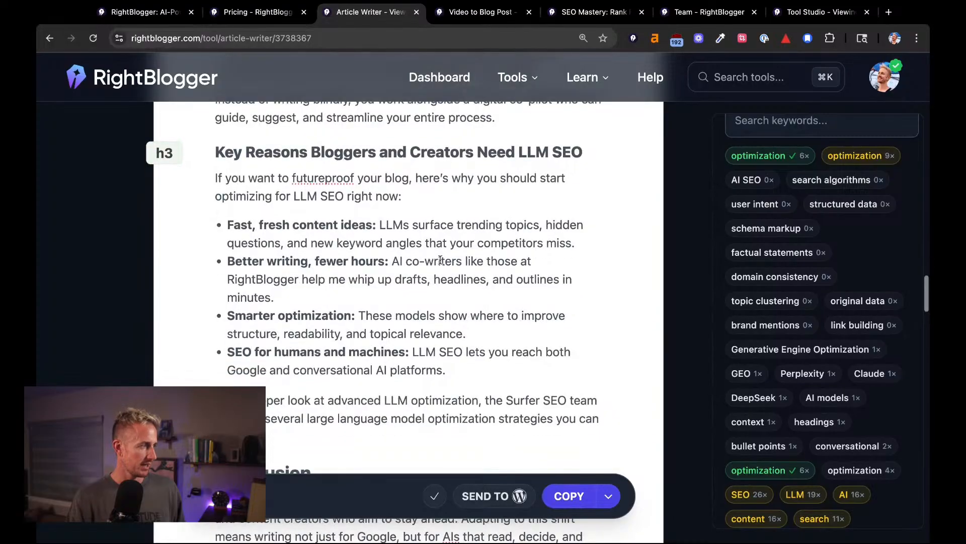
{"action": "scroll", "coordinate": [440, 260], "scroll_direction": "down", "scroll_amount": 4}
{"action": "scroll", "coordinate": [304, 184], "scroll_direction": "up", "scroll_amount": 5}
{"action": "scroll", "coordinate": [322, 230], "scroll_direction": "up", "scroll_amount": 2}
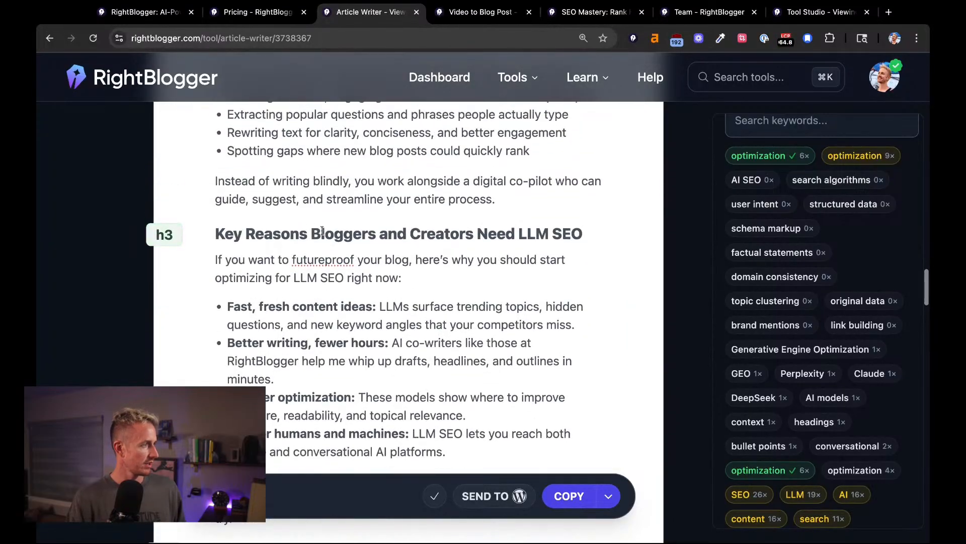
{"action": "triple_click", "coordinate": [322, 233]}
{"action": "left_click", "coordinate": [330, 203]}
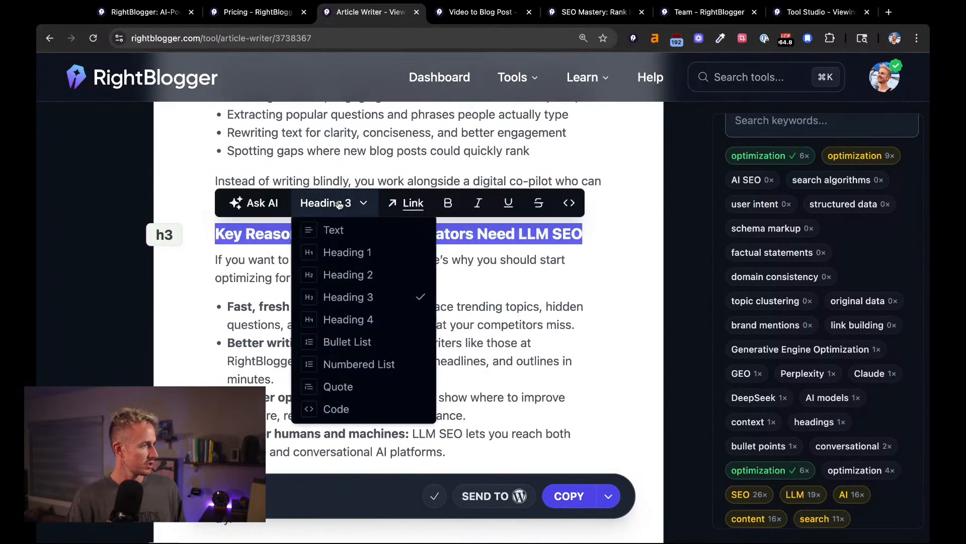
{"action": "left_click", "coordinate": [363, 278]}
{"action": "left_click", "coordinate": [419, 297]}
- Replace the "Conclusion" heading text with "Key Takeaways on LLM SEO (and What to Do About it)"
{"action": "scroll", "coordinate": [418, 296], "scroll_direction": "down", "scroll_amount": 5}
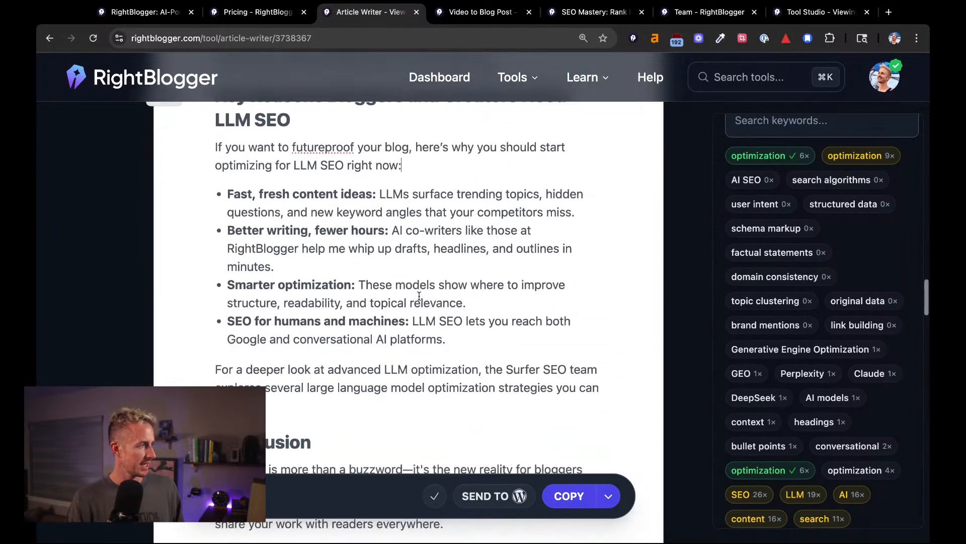
{"action": "triple_click", "coordinate": [264, 330]}
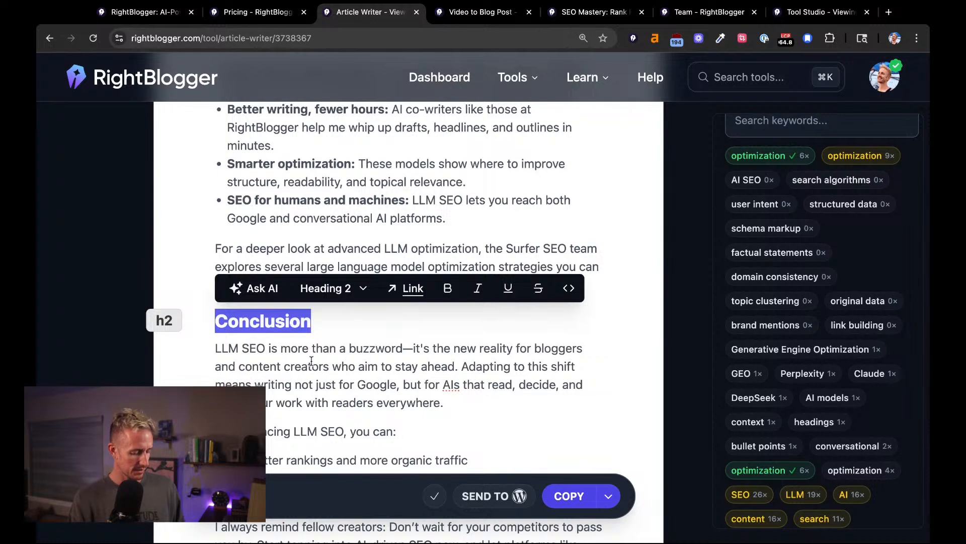
{"action": "type", "text": "Key Take"}
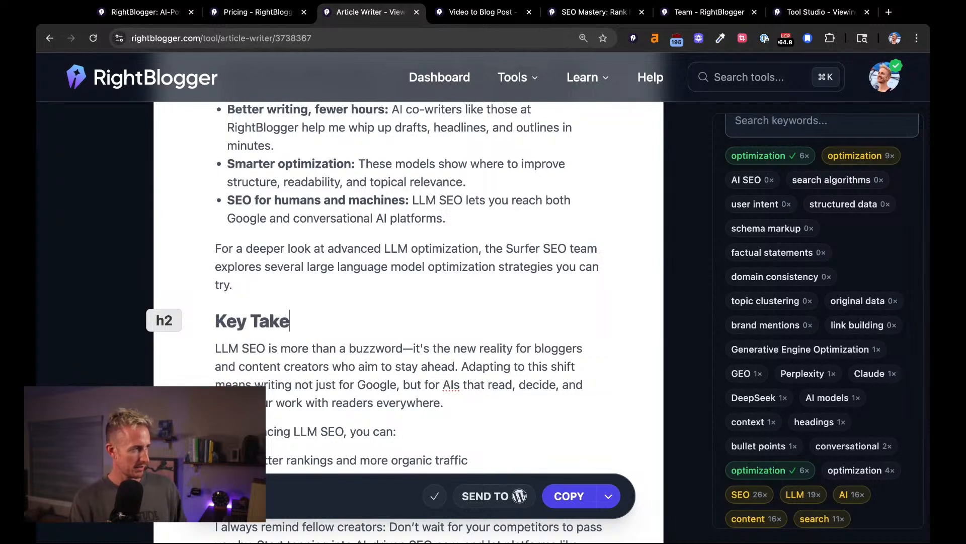
{"action": "type", "text": "aways on LLM "}
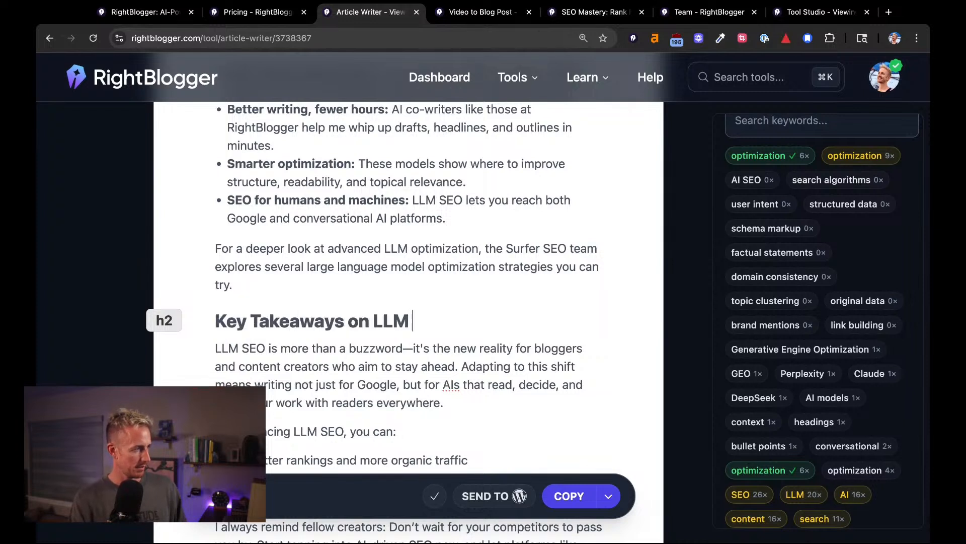
{"action": "type", "text": "SEO and"}
{"action": "key", "text": "BackSpace"}
{"action": "key", "text": "BackSpace"}
{"action": "key", "text": "BackSpace"}
{"action": "key", "text": "BackSpace"}
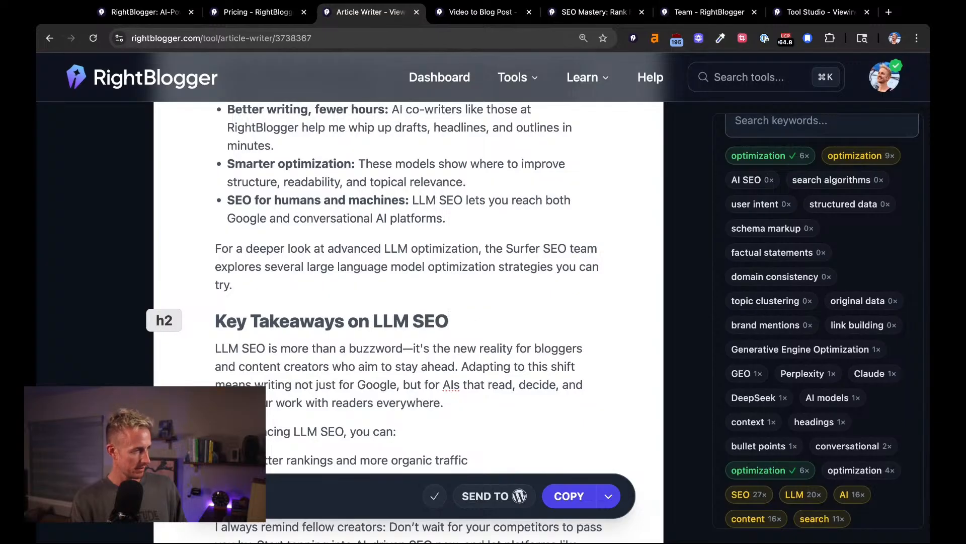
{"action": "type", "text": "(and W"}
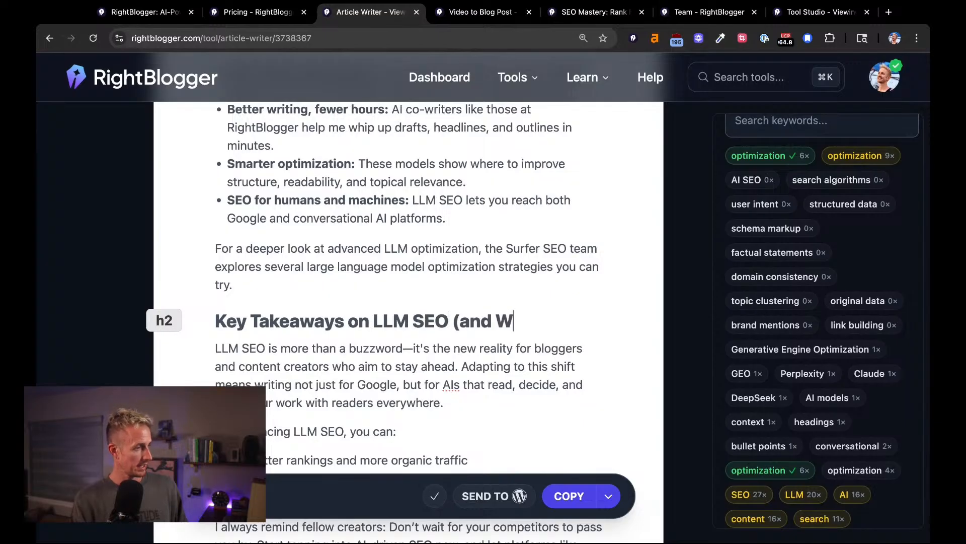
{"action": "type", "text": "hat to Do About t"}
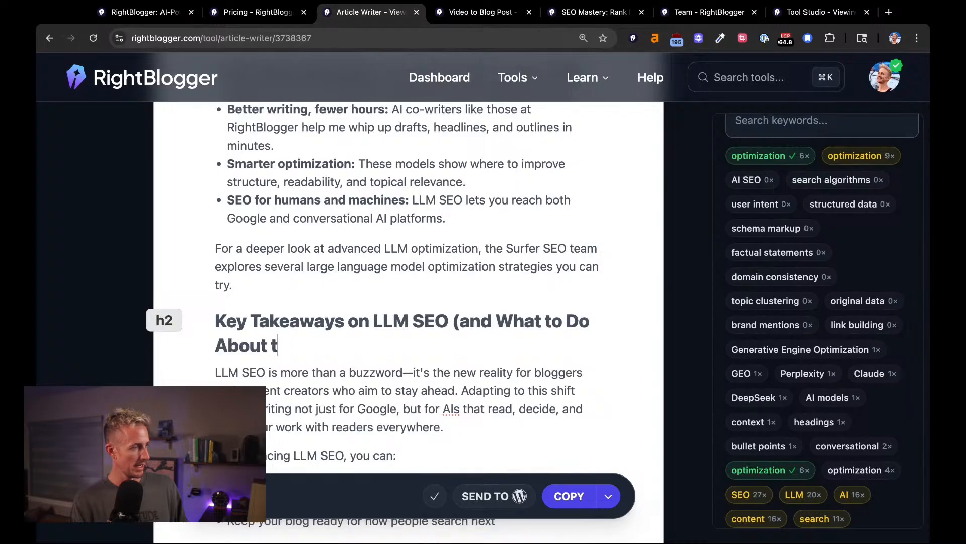
{"action": "type", "text": "t"}
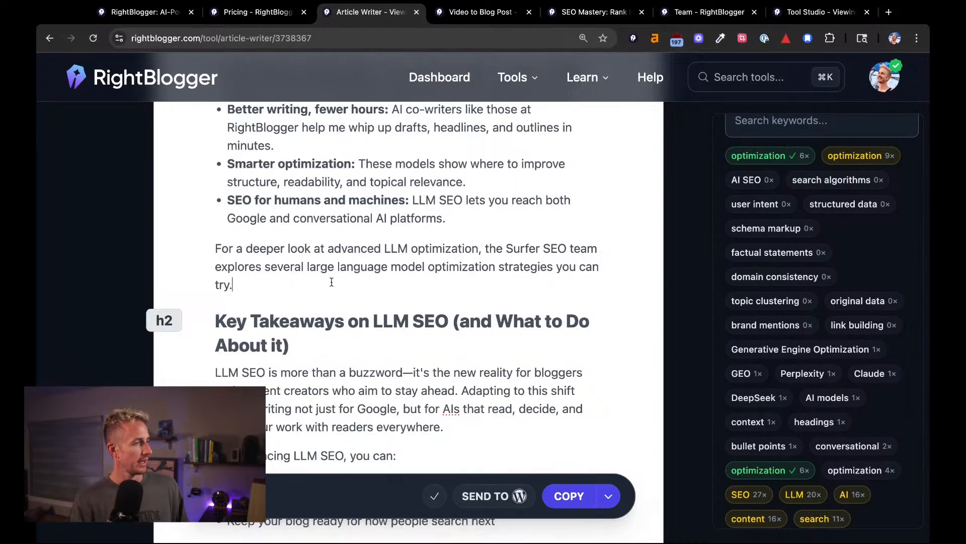
- Add an empty paragraph after the "Instead of writing blindly" paragraph, just above the "Key Reasons Bloggers and Creators Need LLM SEO" heading
{"action": "scroll", "coordinate": [332, 282], "scroll_direction": "up", "scroll_amount": 10}
{"action": "scroll", "coordinate": [332, 283], "scroll_direction": "up", "scroll_amount": 7}
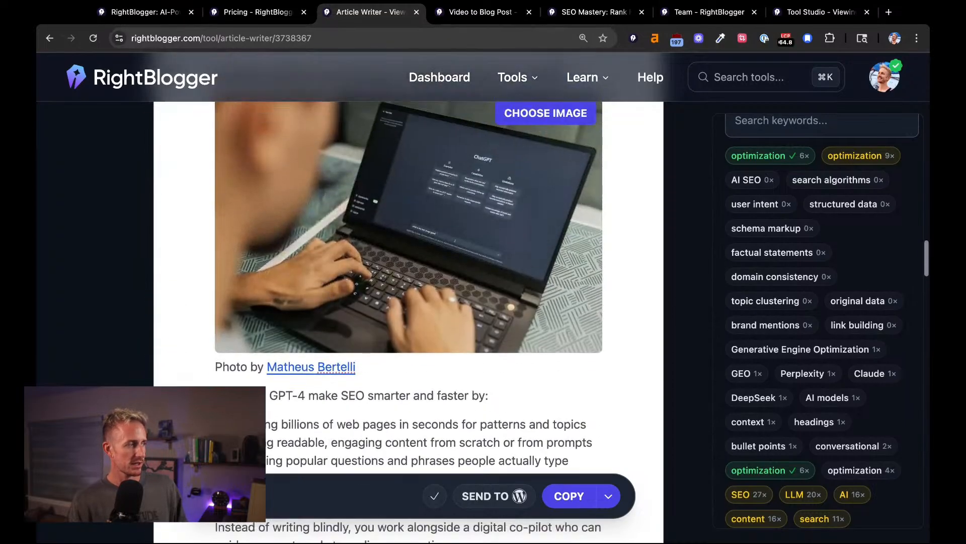
{"action": "left_click_drag", "start_coordinate": [461, 298], "coordinate": [225, 293]}
{"action": "left_click", "coordinate": [532, 298]}
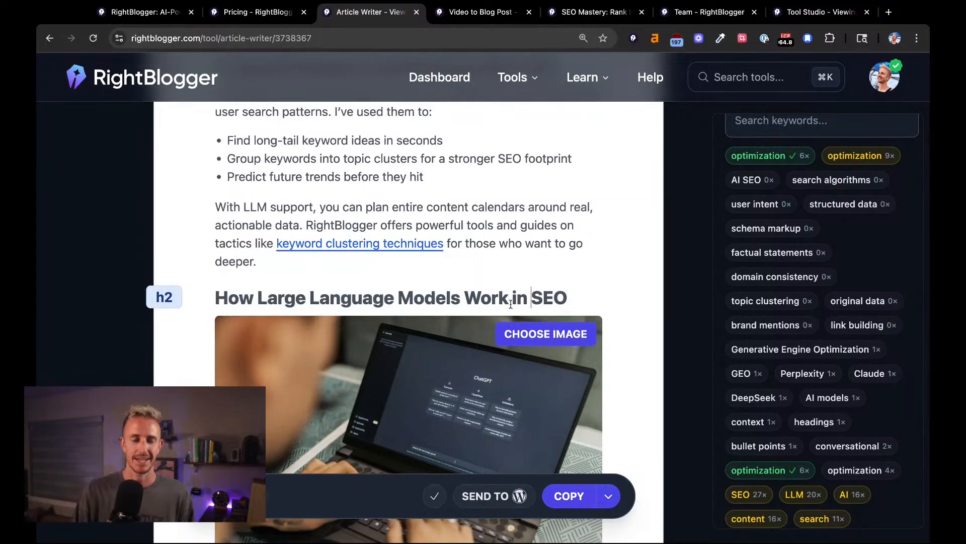
{"action": "scroll", "coordinate": [511, 304], "scroll_direction": "down", "scroll_amount": 5}
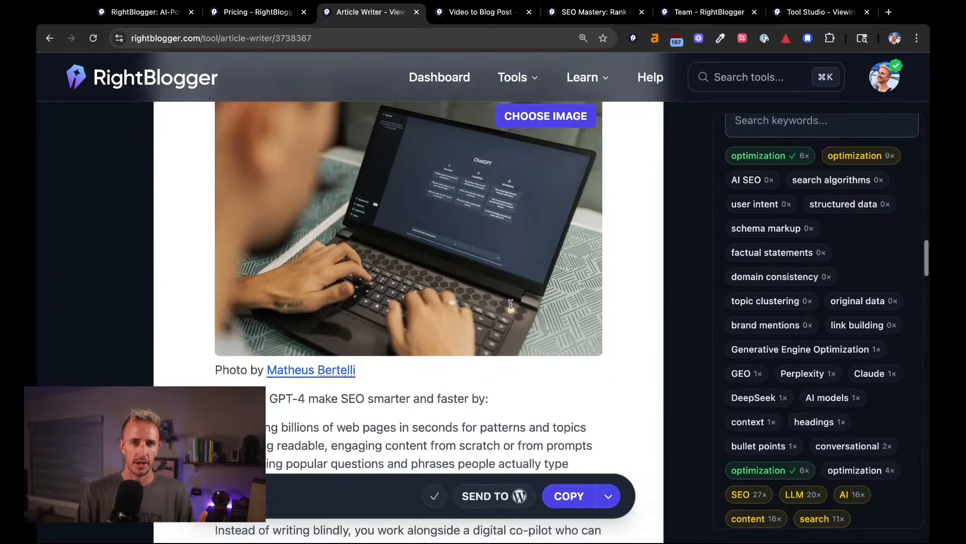
{"action": "scroll", "coordinate": [511, 304], "scroll_direction": "down", "scroll_amount": 4}
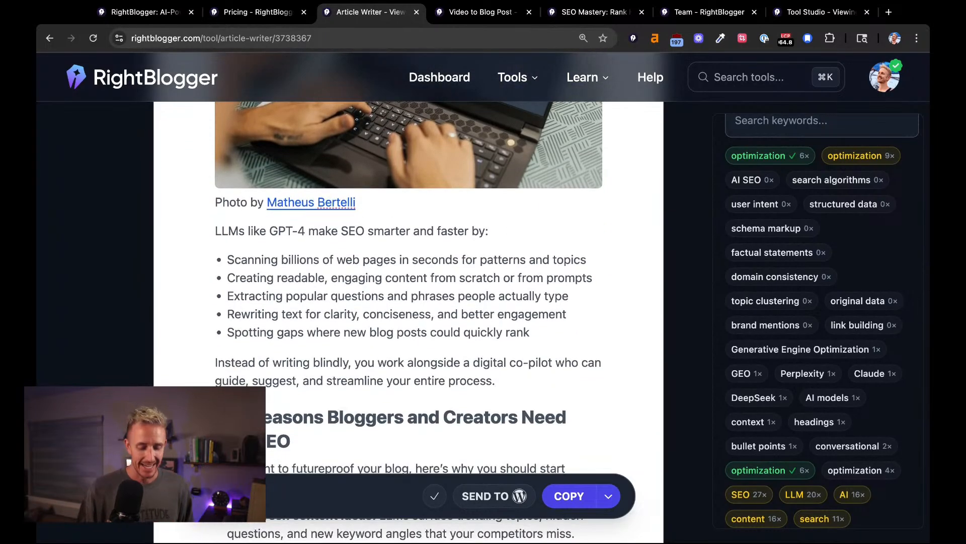
{"action": "key", "text": "Return"}
- Insert "(AI Models)" after "Large Language Models" in the "How Large Language Models Work in SEO" heading
{"action": "scroll", "coordinate": [417, 358], "scroll_direction": "up", "scroll_amount": 8}
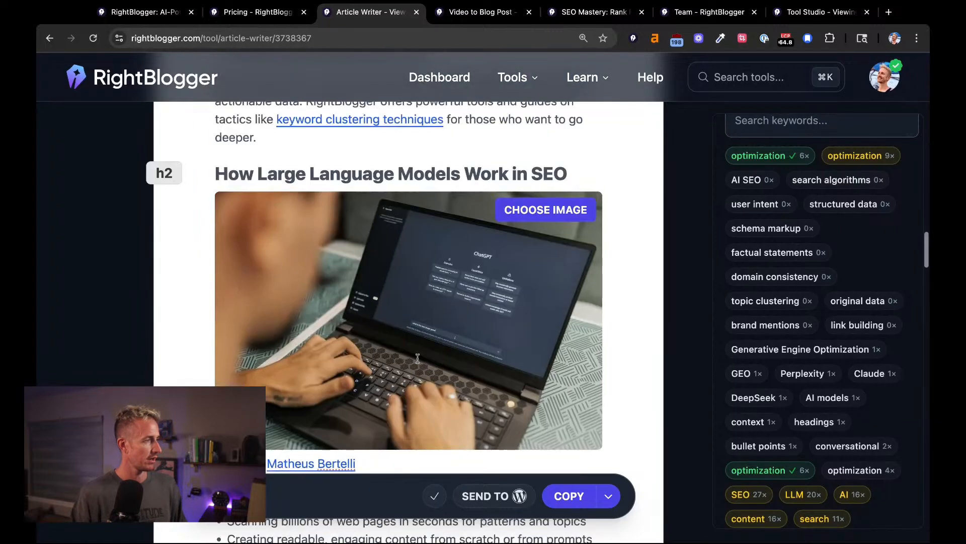
{"action": "scroll", "coordinate": [417, 358], "scroll_direction": "up", "scroll_amount": 1}
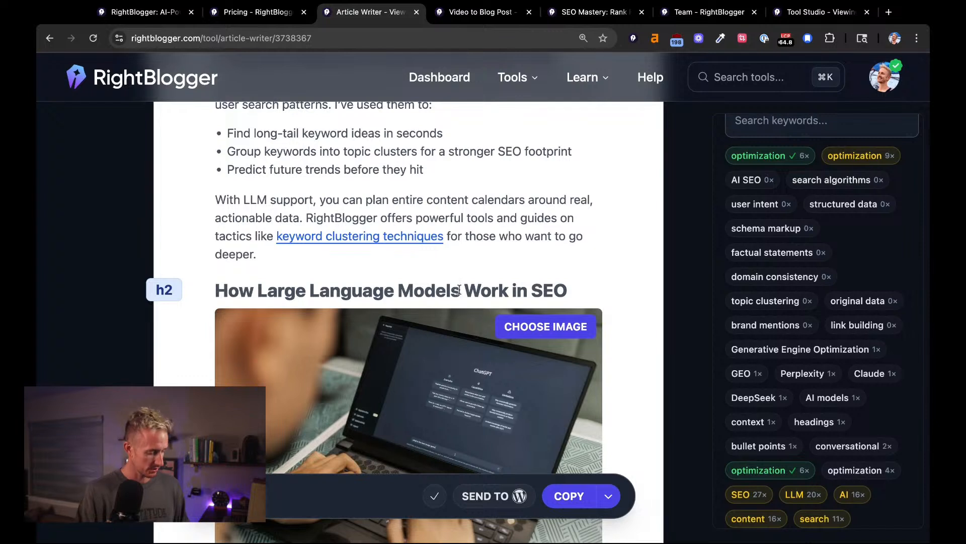
{"action": "left_click", "coordinate": [459, 290]}
{"action": "type", "text": "(AI"}
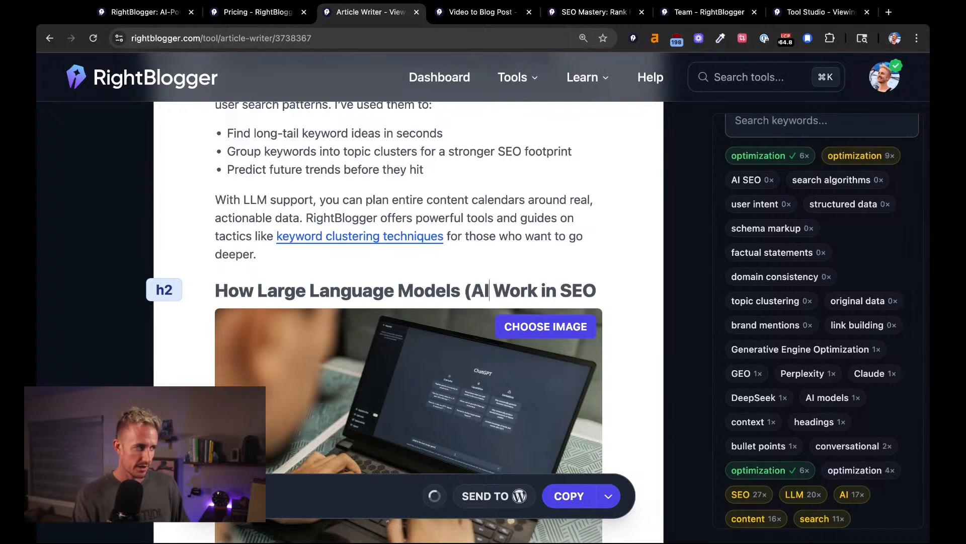
{"action": "type", "text": " Models)"}
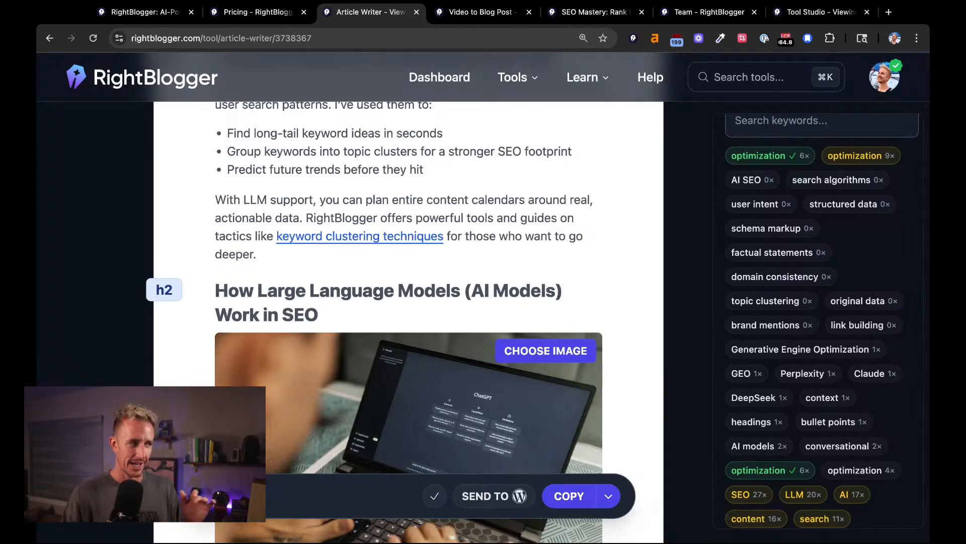
- Turn the empty line above the "Key Reasons" section into a Heading 3 and begin its text with "5 Top AI Models"
{"action": "scroll", "coordinate": [419, 325], "scroll_direction": "down", "scroll_amount": 6}
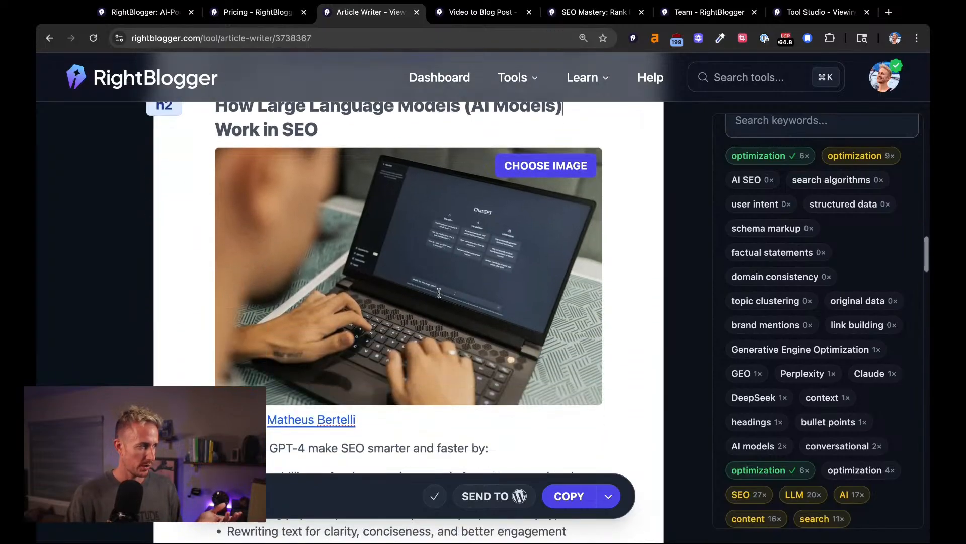
{"action": "scroll", "coordinate": [439, 293], "scroll_direction": "down", "scroll_amount": 3}
{"action": "left_click", "coordinate": [304, 355]}
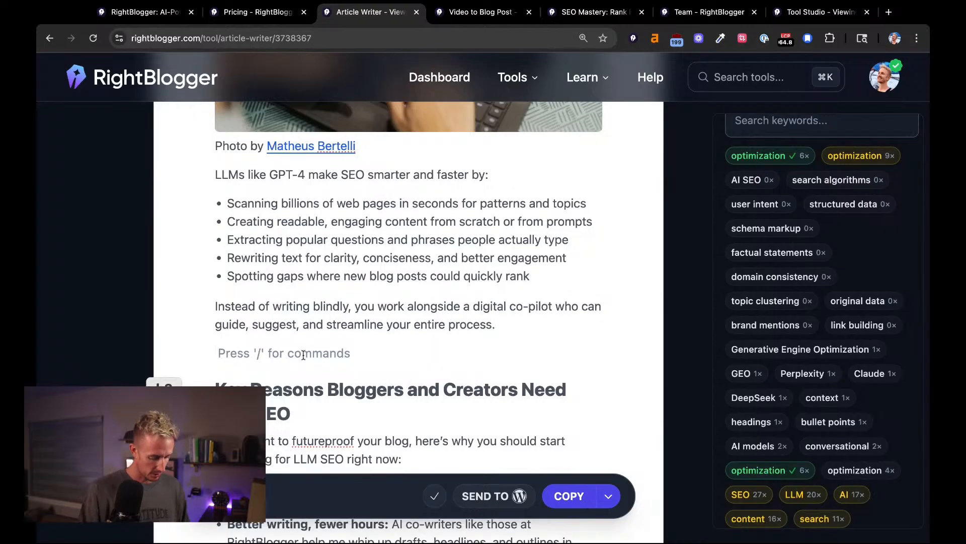
{"action": "type", "text": "/head"}
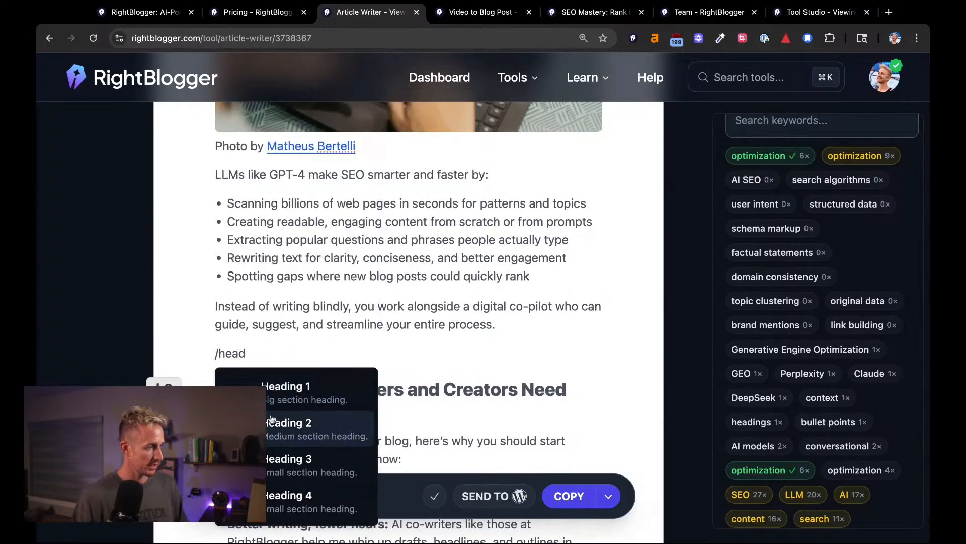
{"action": "left_click", "coordinate": [288, 459]}
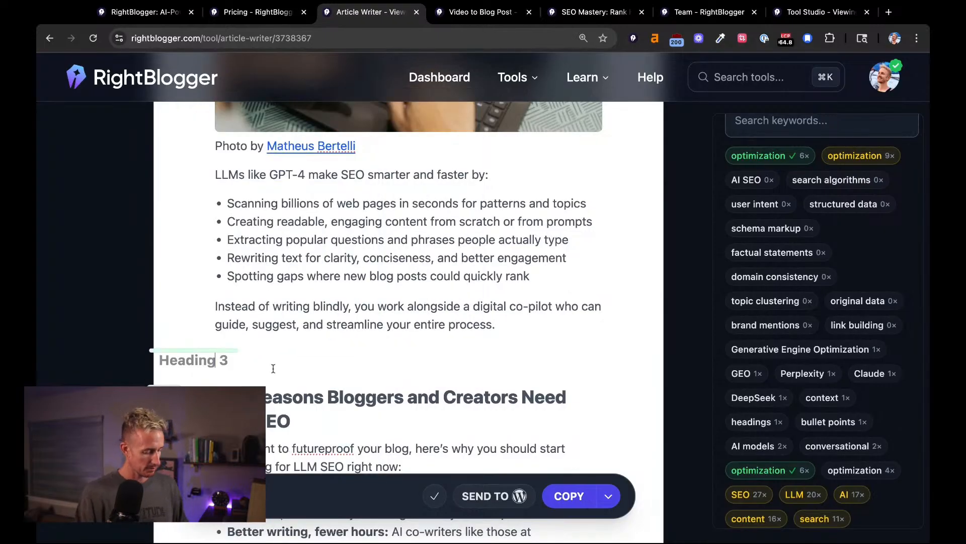
{"action": "type", "text": "5"}
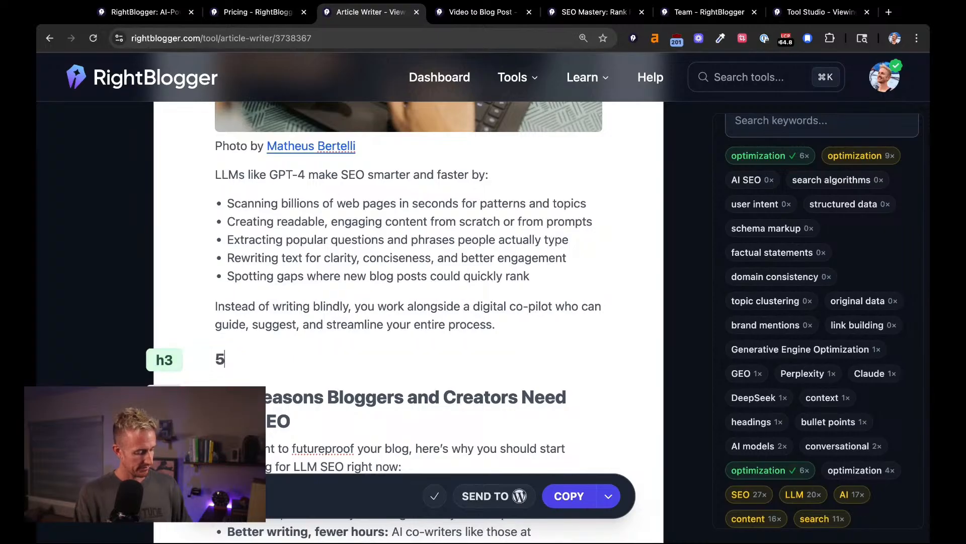
{"action": "type", "text": " Top AI mo"}
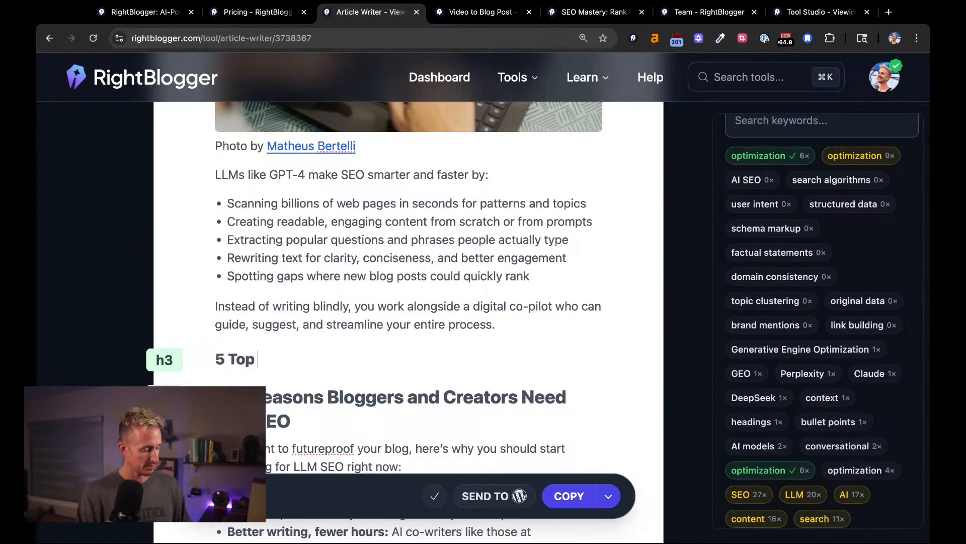
{"action": "key", "text": "BackSpace"}
{"action": "key", "text": "BackSpace"}
{"action": "type", "text": "Modesl"}
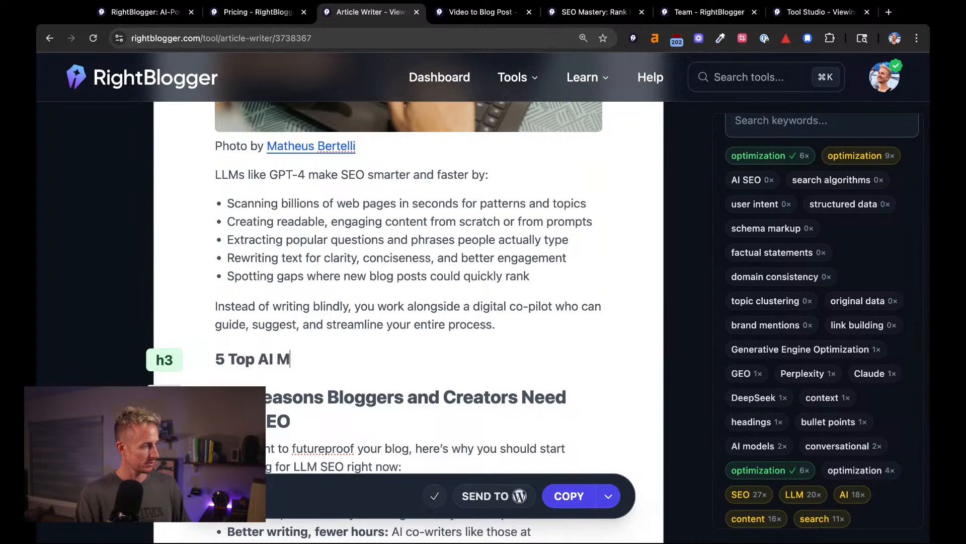
- Complete the h3 heading so it reads "5 Top AI Models (Large Language Models) in Use in 2025"
{"action": "key", "text": "BackSpace"}
{"action": "key", "text": "BackSpace"}
{"action": "type", "text": "ls (LLL"}
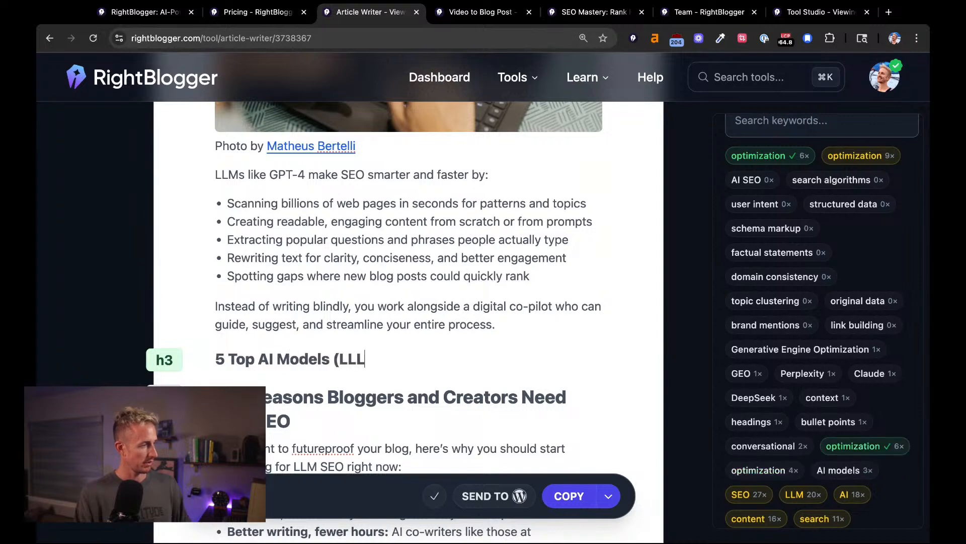
{"action": "key", "text": "BackSpace"}
{"action": "key", "text": "BackSpace"}
{"action": "type", "text": "arge "}
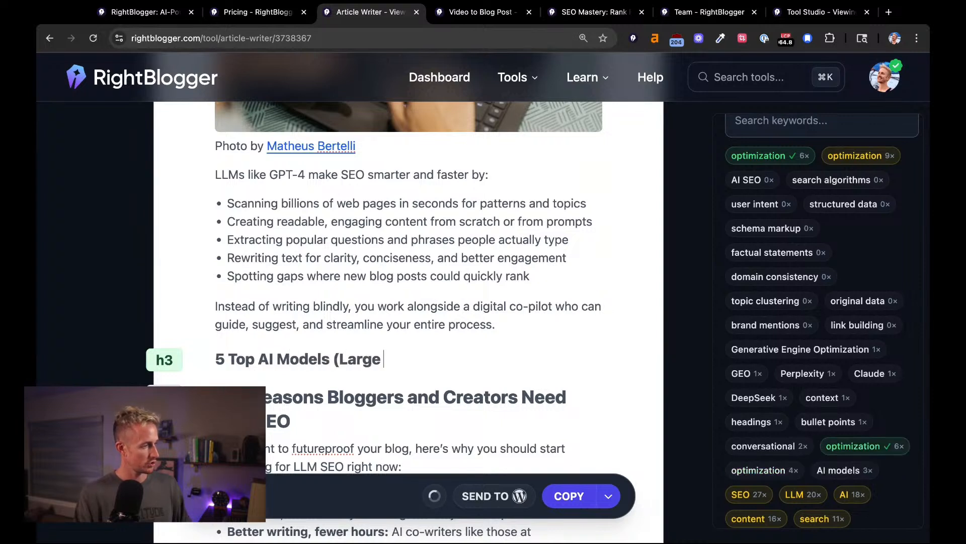
{"action": "type", "text": "Language Models"}
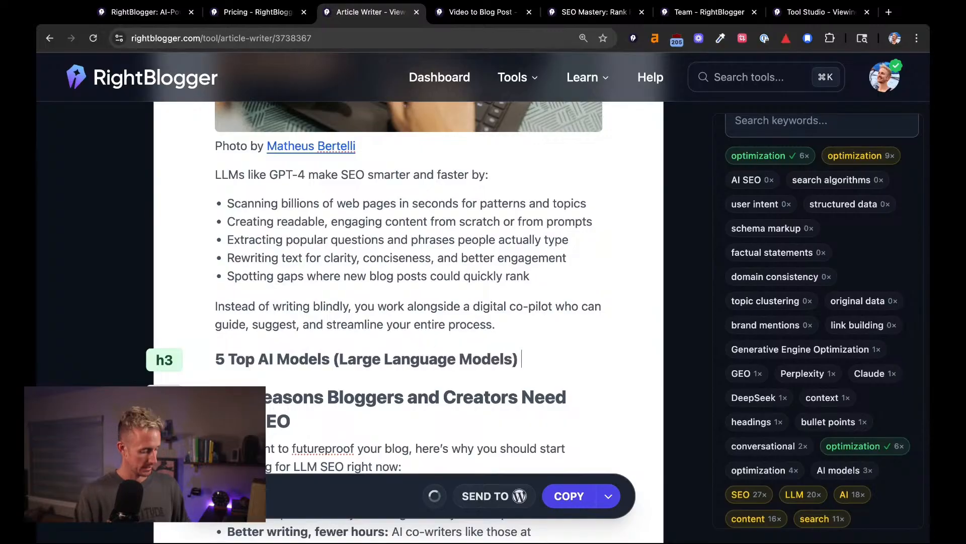
{"action": "type", "text": ") in"}
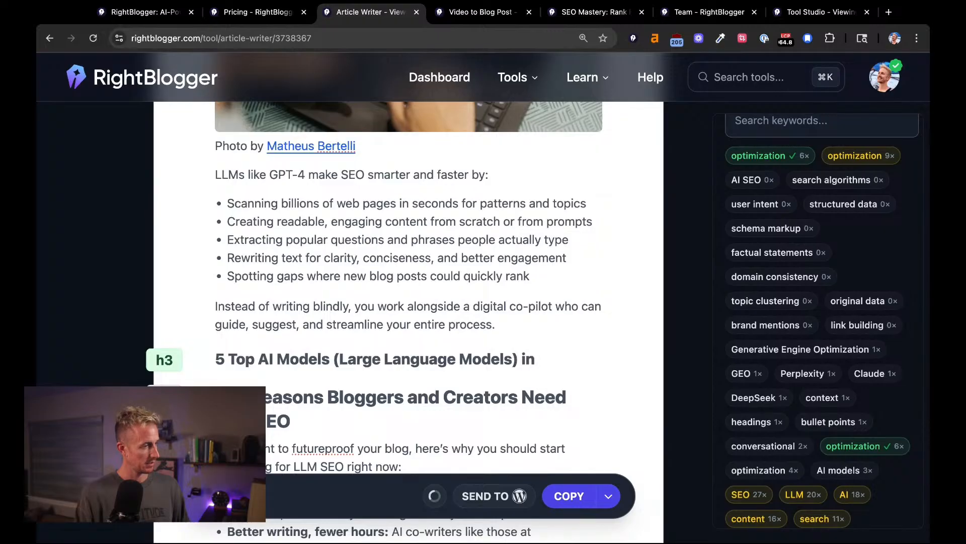
{"action": "type", "text": " Use"}
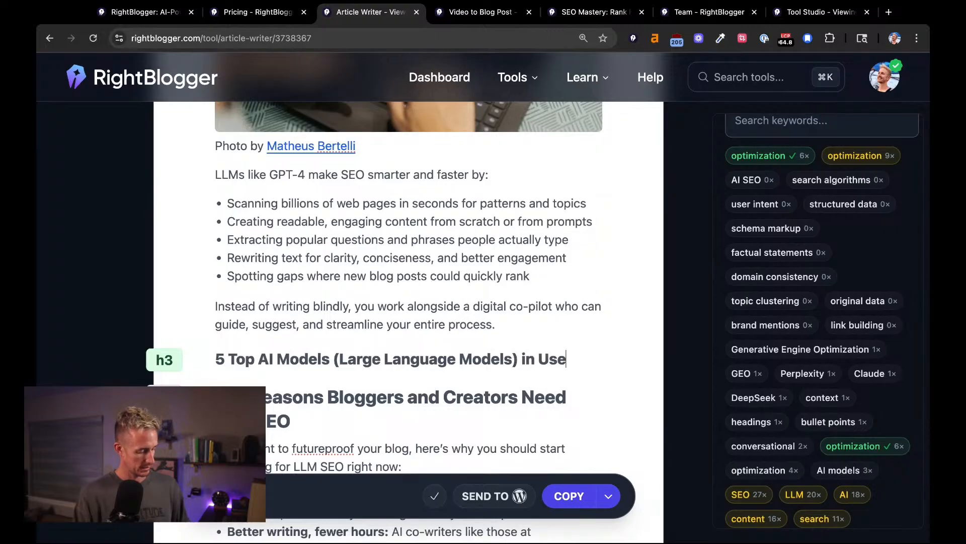
{"action": "type", "text": " in 2025"}
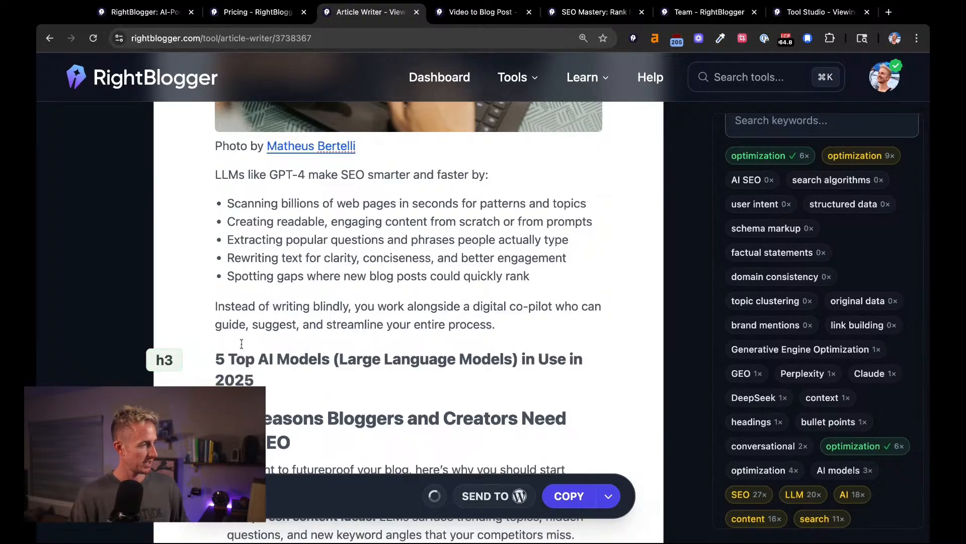
- Replace the word "Top" in the h3 heading with "Most Popular"
{"action": "left_click_drag", "start_coordinate": [254, 359], "coordinate": [232, 357]}
{"action": "type", "text": "Pop"}
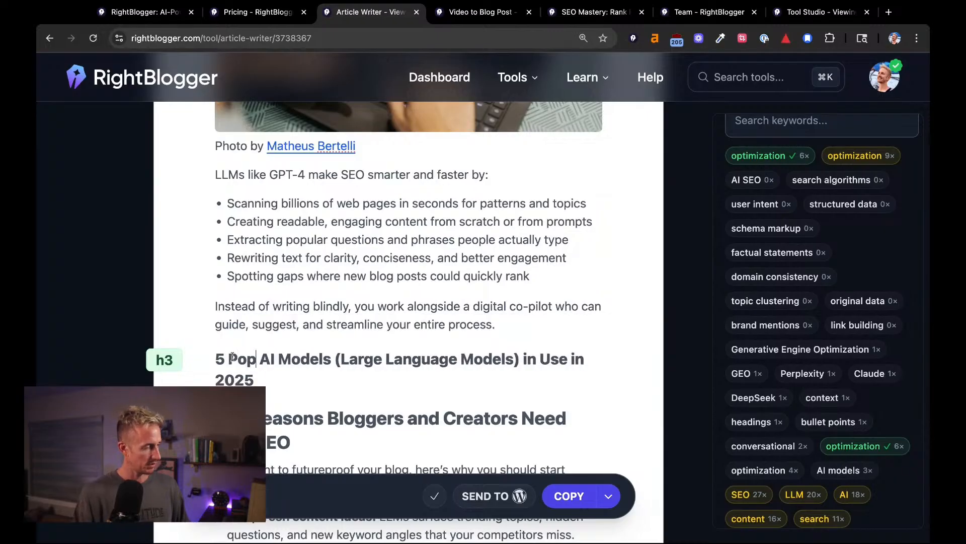
{"action": "key", "text": "BackSpace"}
{"action": "key", "text": "BackSpace"}
{"action": "key", "text": "BackSpace"}
{"action": "type", "text": "Most Popul"}
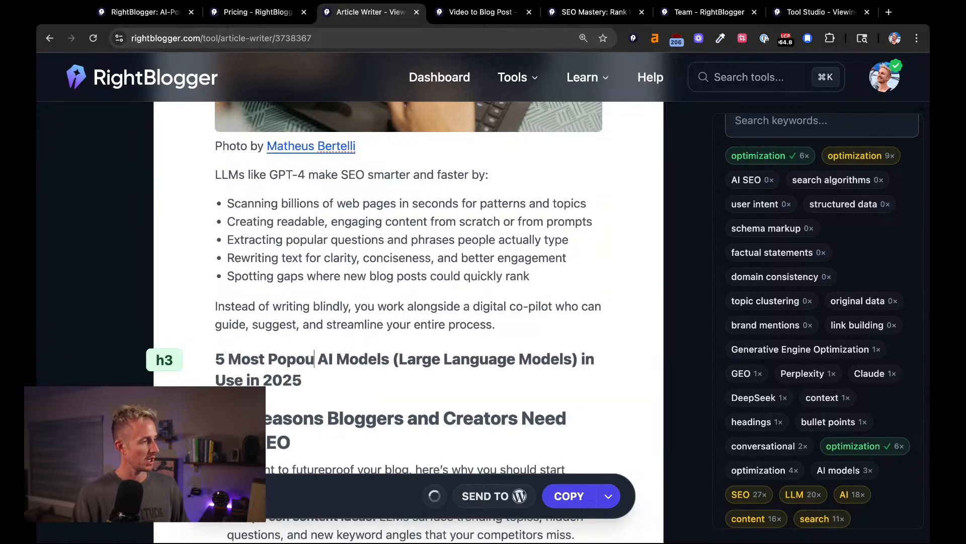
{"action": "key", "text": "BackSpace"}
{"action": "key", "text": "BackSpace"}
{"action": "type", "text": "ular"}
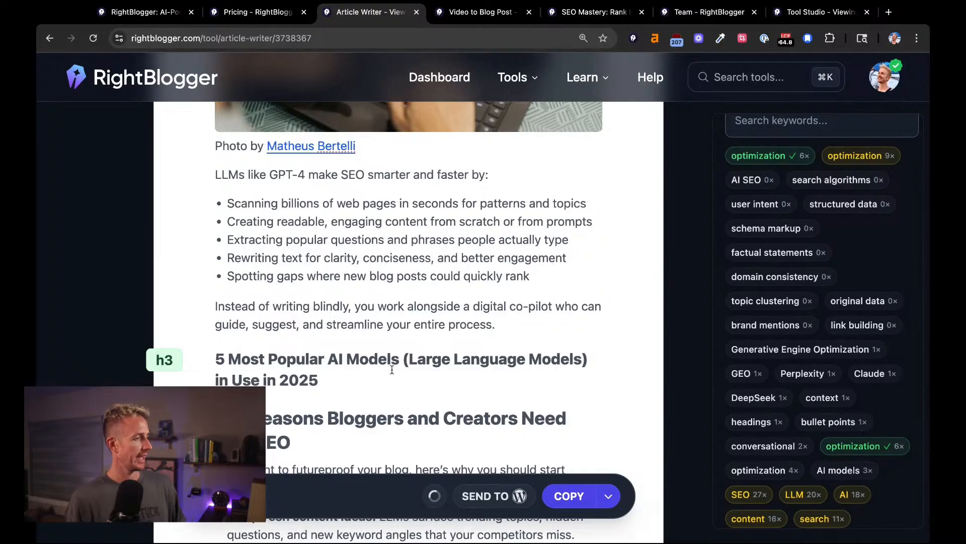
- Add a placeholder line reading "Intro" below the new h3 heading and start a numbered list under it
{"action": "key", "text": "Return"}
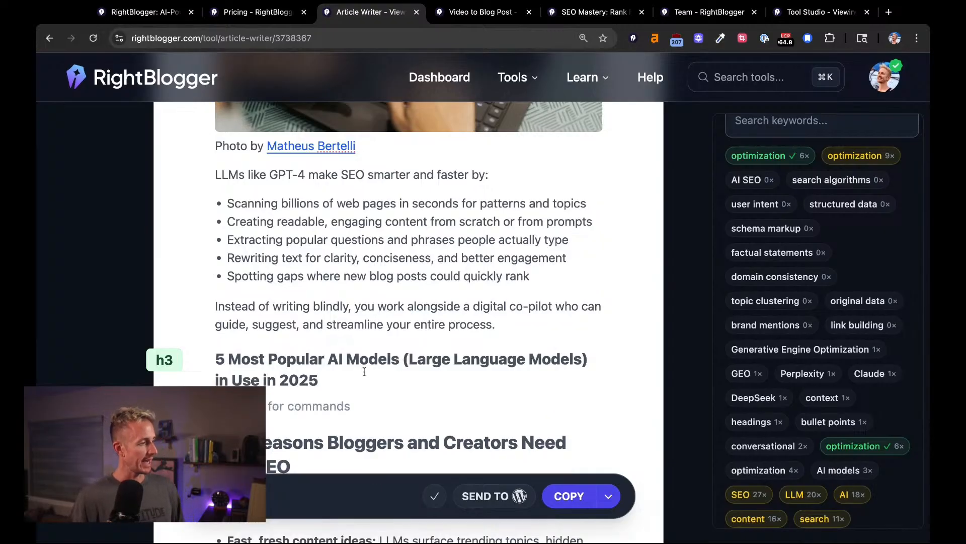
{"action": "type", "text": "/"}
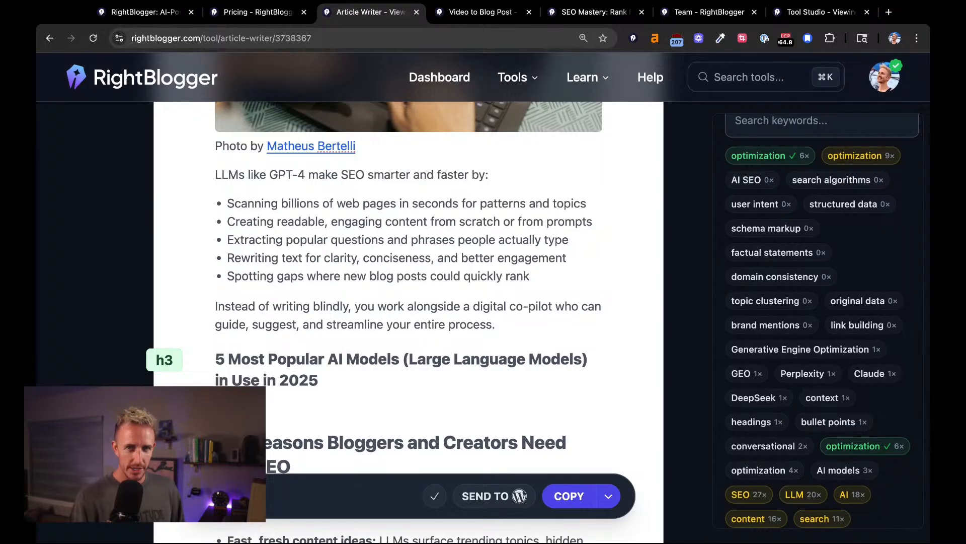
{"action": "key", "text": "Return"}
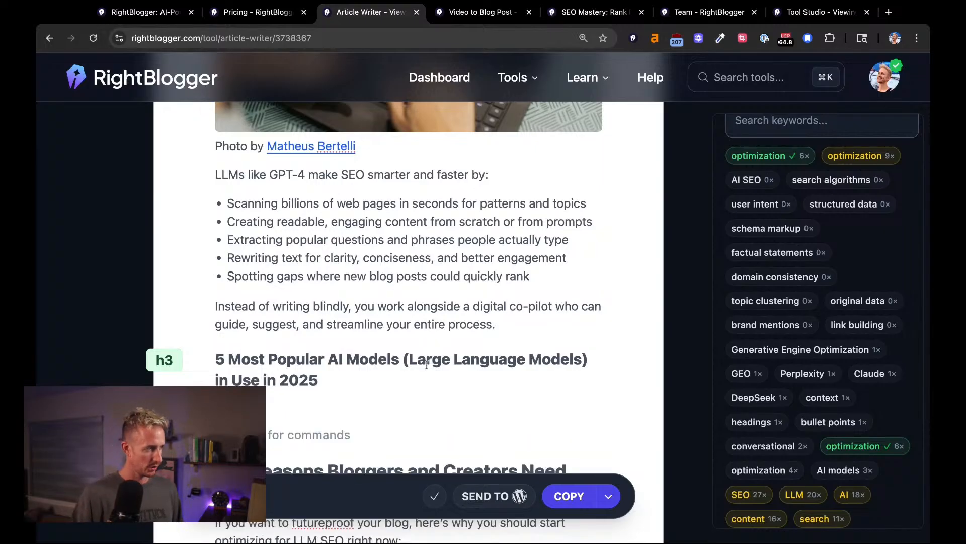
{"action": "scroll", "coordinate": [426, 342], "scroll_direction": "down", "scroll_amount": 3}
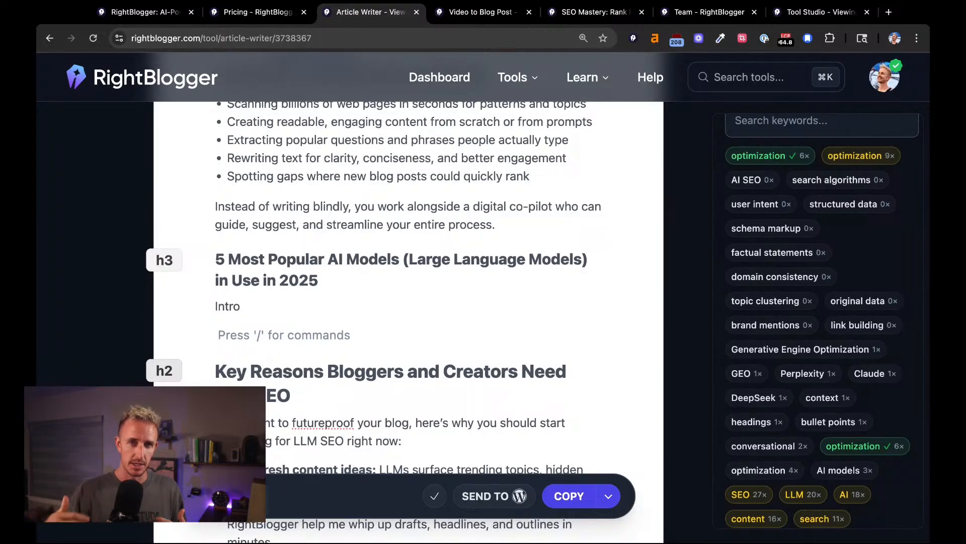
{"action": "type", "text": "/"}
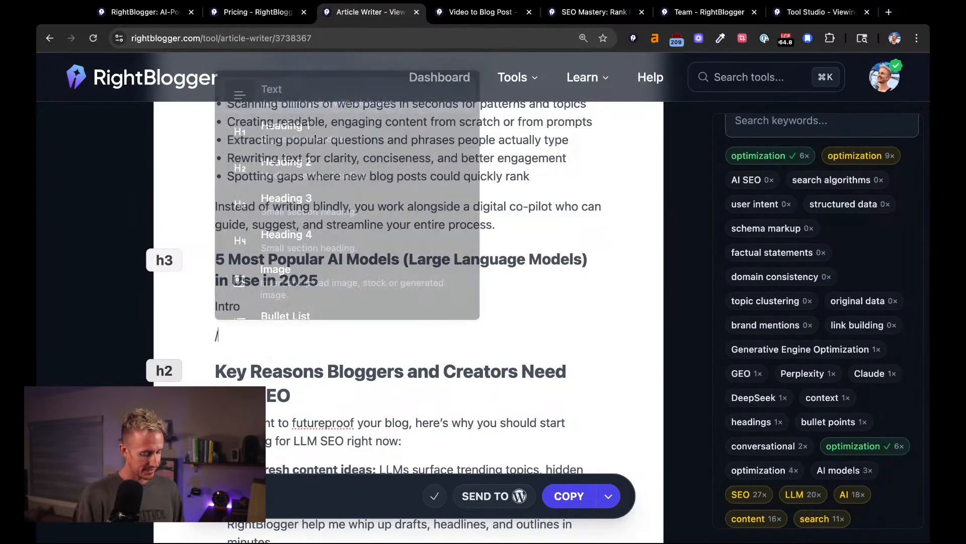
{"action": "type", "text": "list"}
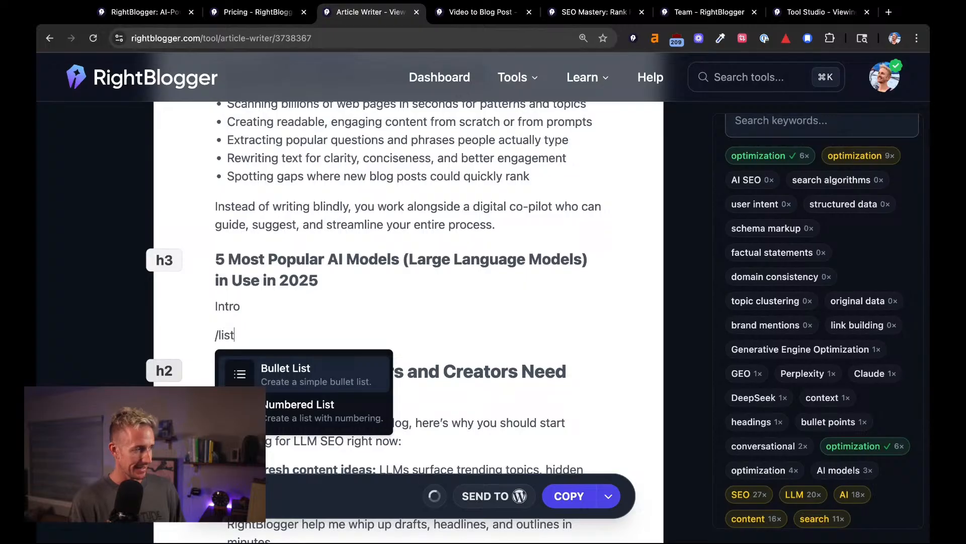
{"action": "left_click", "coordinate": [307, 412]}
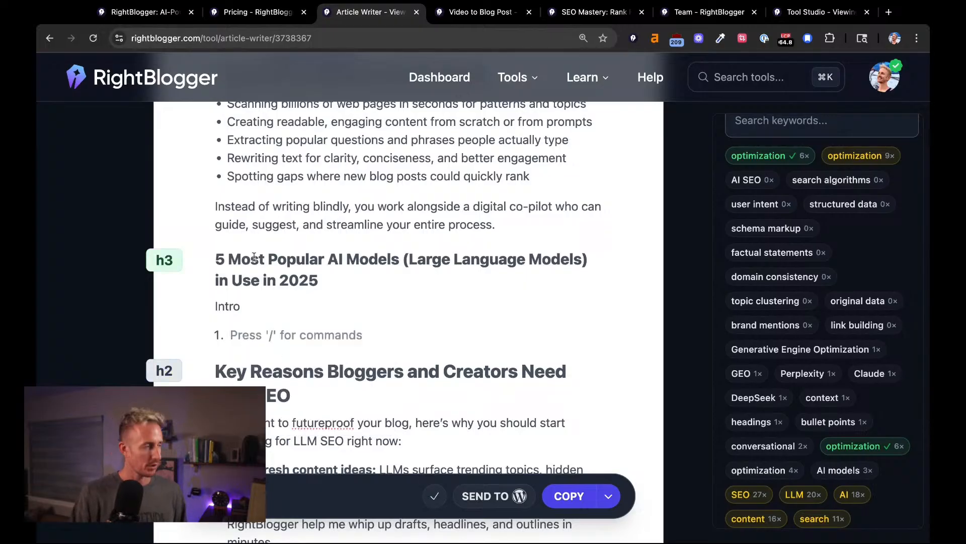
- Write the first list item as "ChatGPT: Description, why it's great, what it's best for, who it's best for"
{"action": "type", "text": "Chat"}
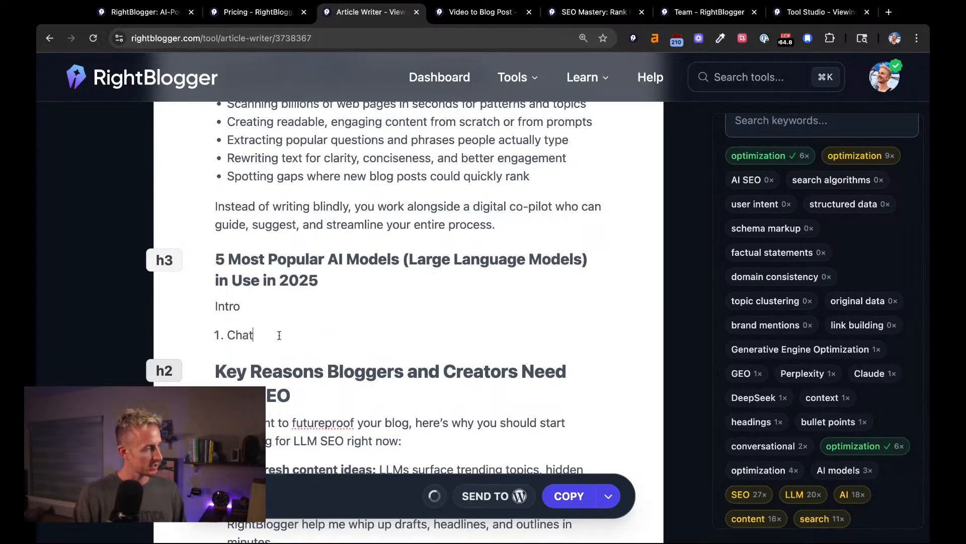
{"action": "type", "text": "GPT"}
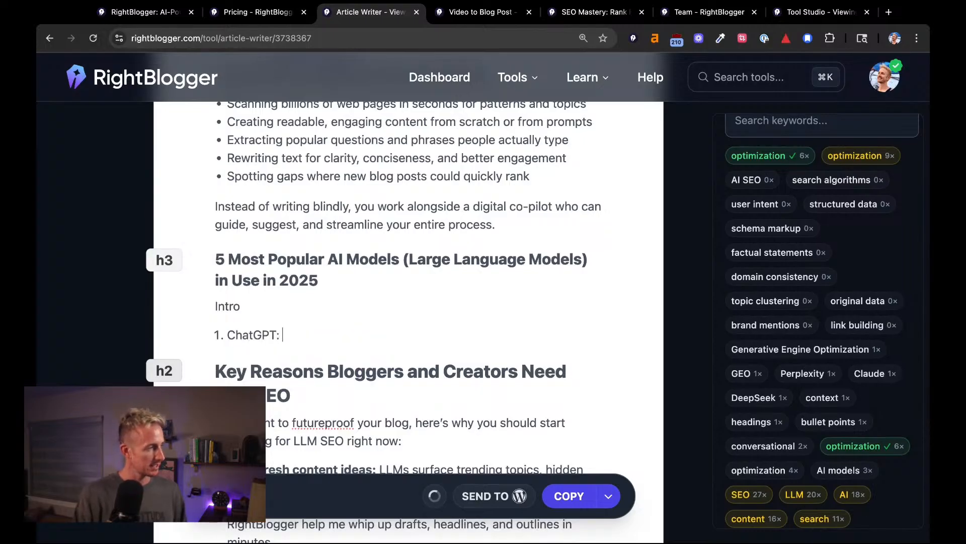
{"action": "type", "text": ": Descri"}
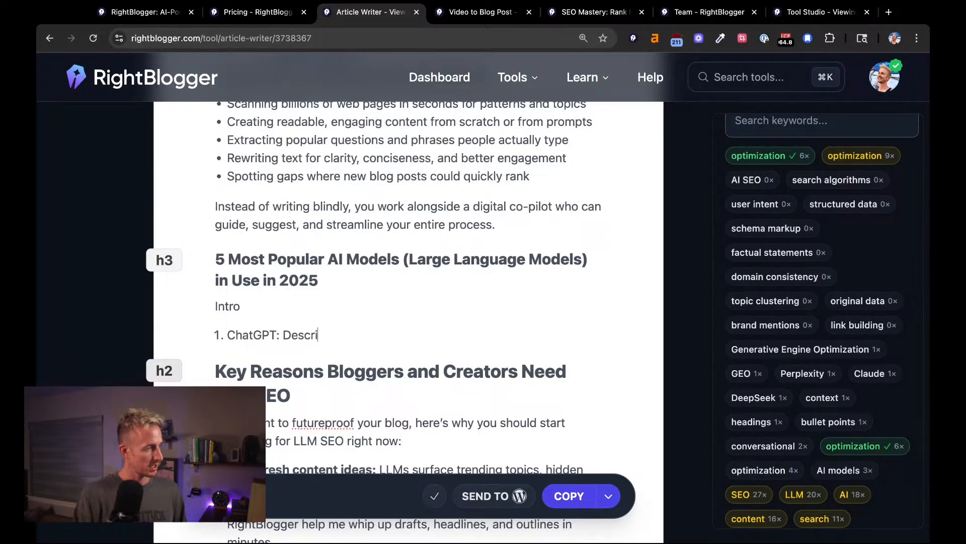
{"action": "type", "text": "ption, why it's "}
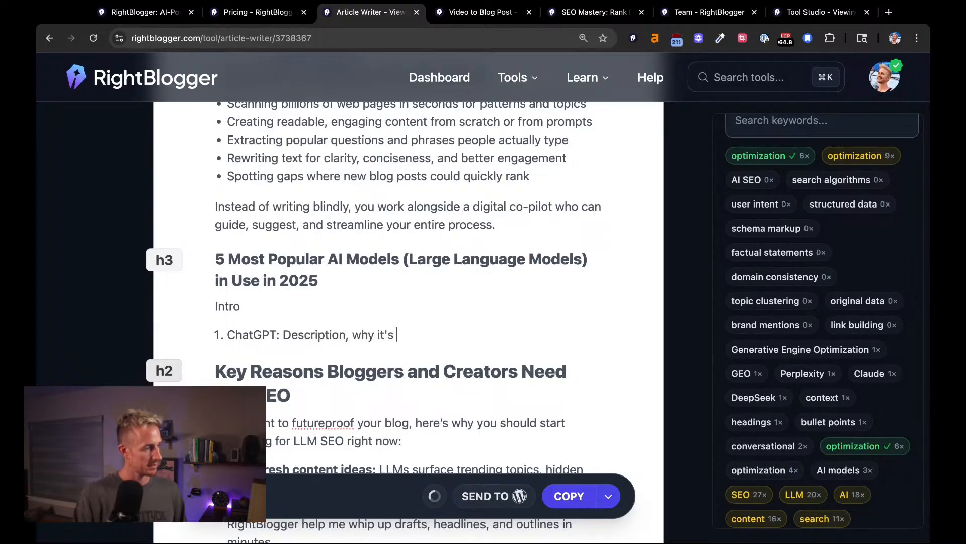
{"action": "type", "text": "great, what it's"}
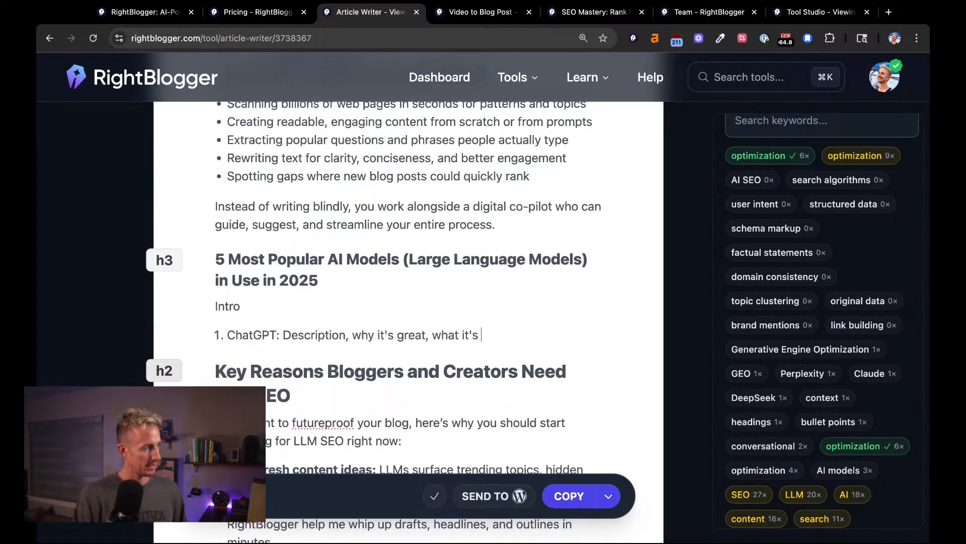
{"action": "type", "text": " best for, who it's be"}
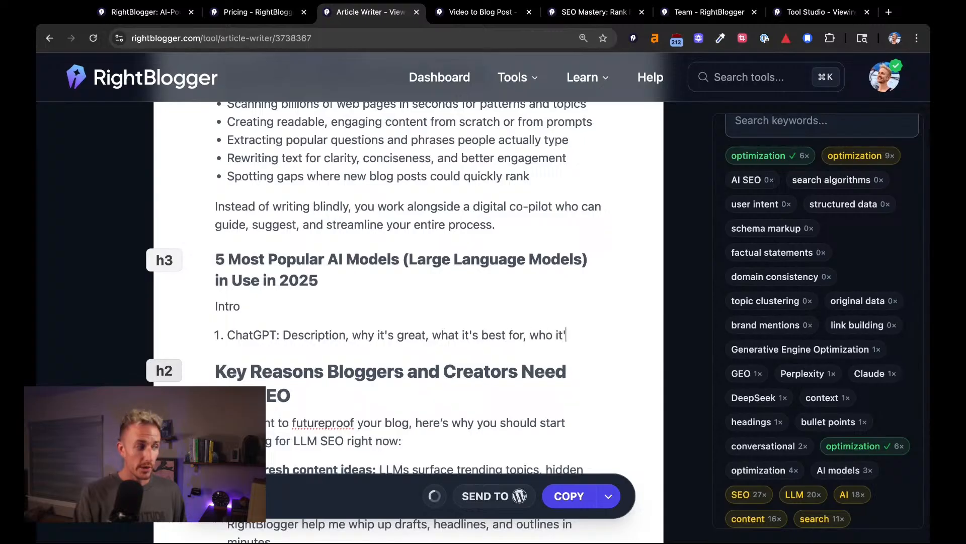
{"action": "type", "text": "st for"}
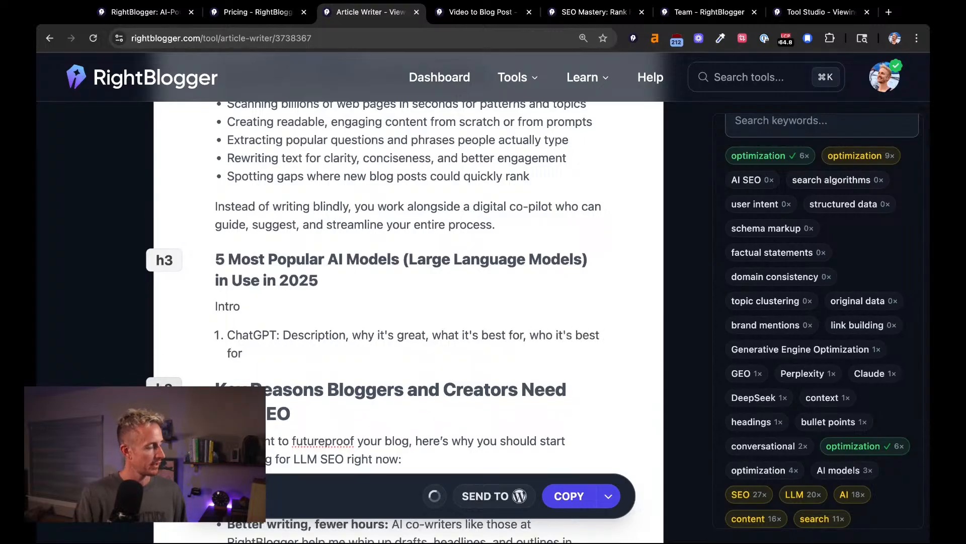
- Add an empty second list item and copy the placeholder description that follows "ChatGPT:" in the first item
{"action": "key", "text": "Return"}
{"action": "key", "text": "alt+shift+Left"}
{"action": "key", "text": "shift+Up"}
{"action": "key", "text": "alt+shift+Right"}
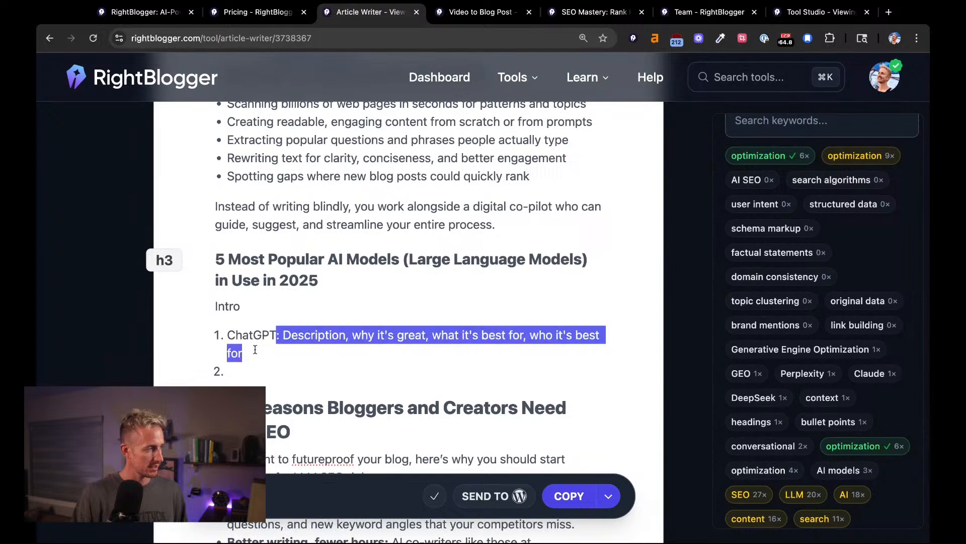
{"action": "key", "text": "shift+Right"}
{"action": "key", "text": "shift+Right"}
{"action": "key", "text": "super+c"}
{"action": "key", "text": "Left"}
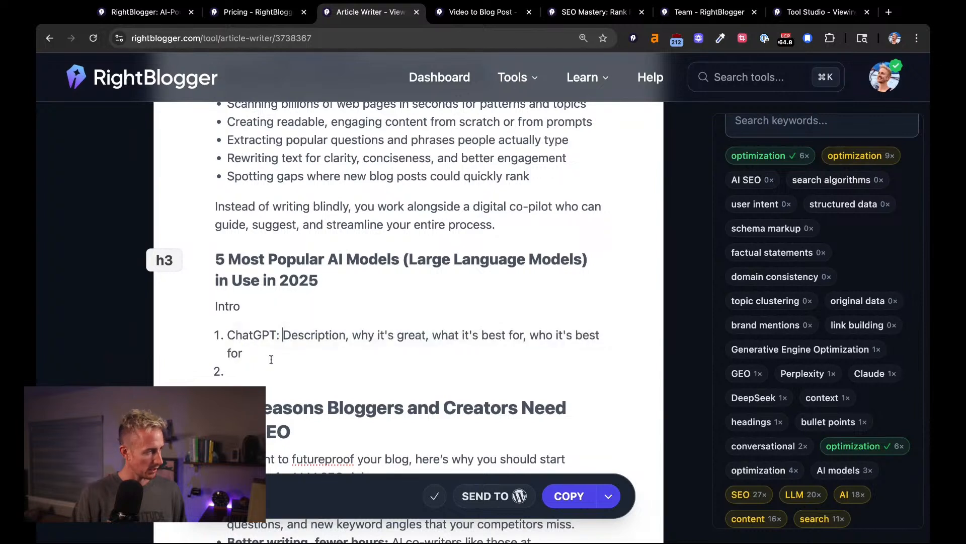
- Fill the second list item with "Perplexity:" followed by the copied placeholder description, and add a third item
{"action": "left_click", "coordinate": [243, 370]}
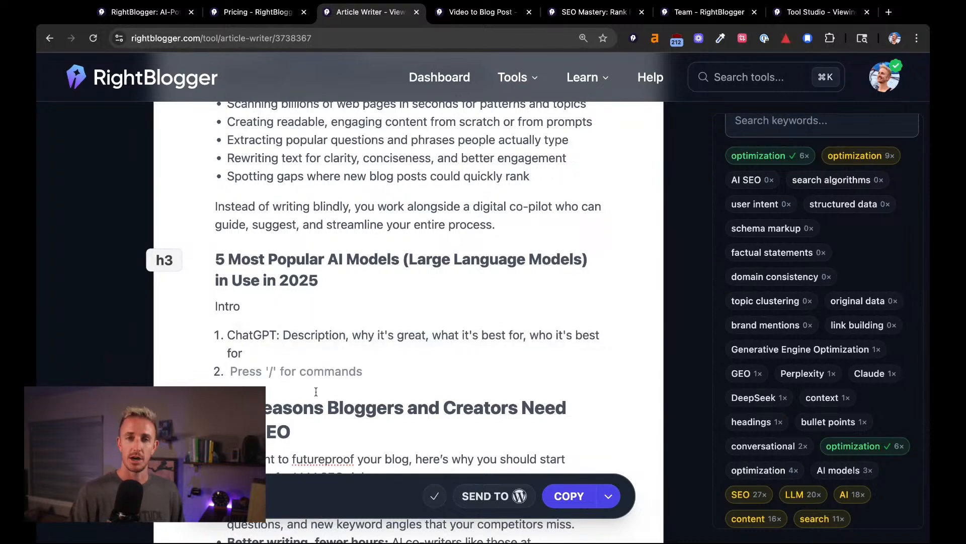
{"action": "type", "text": "Perp"}
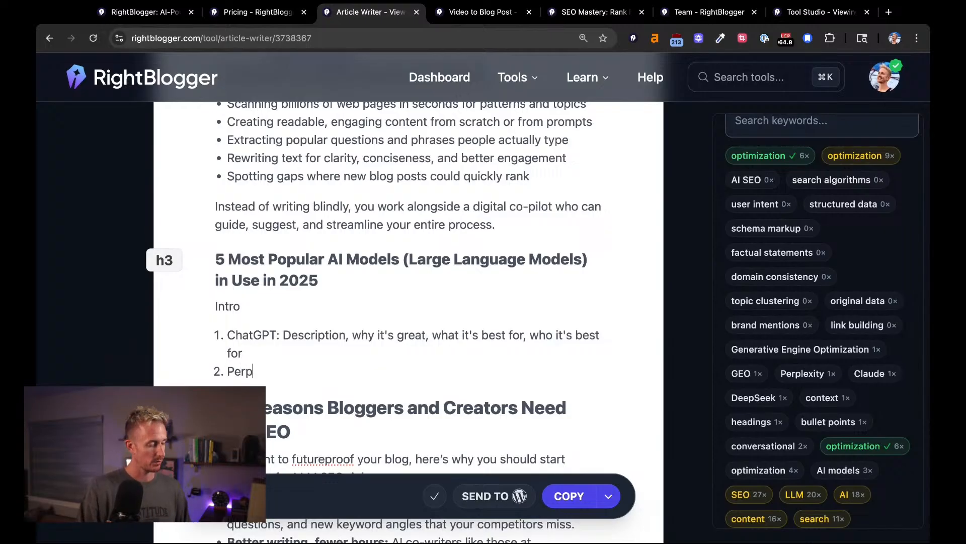
{"action": "type", "text": "lexity"}
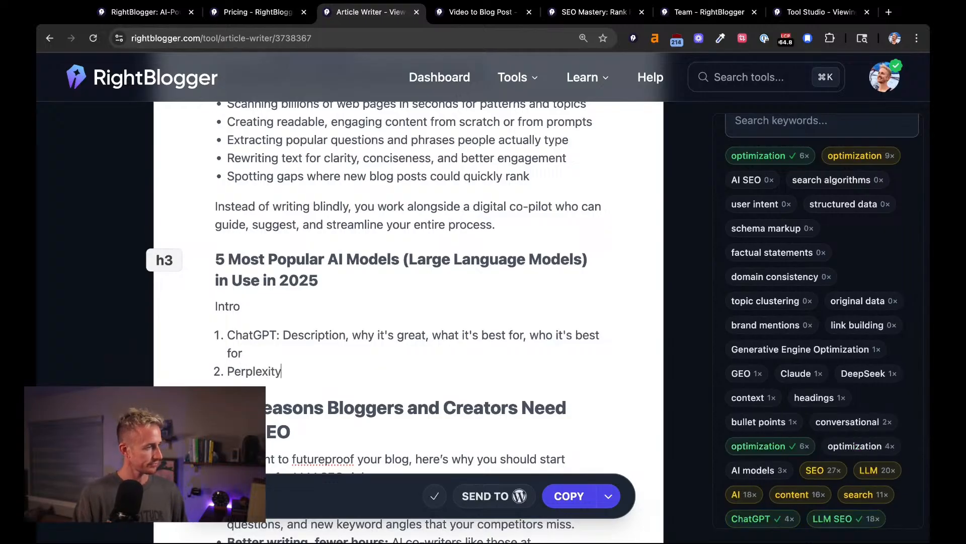
{"action": "type", "text": ": Description, why it's great, what it's best for, who it's best for"}
{"action": "key", "text": "Return"}
- Fill the third list item with "Claude:" followed by the copied placeholder description, and add a fourth item
{"action": "type", "text": "Cl"}
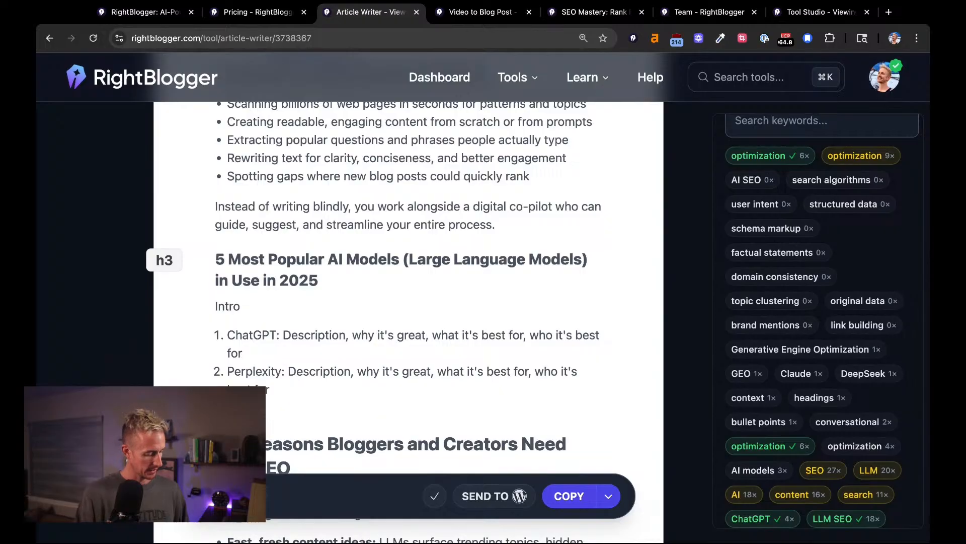
{"action": "type", "text": "aude:"}
{"action": "key", "text": "super+v"}
{"action": "key", "text": "Return"}
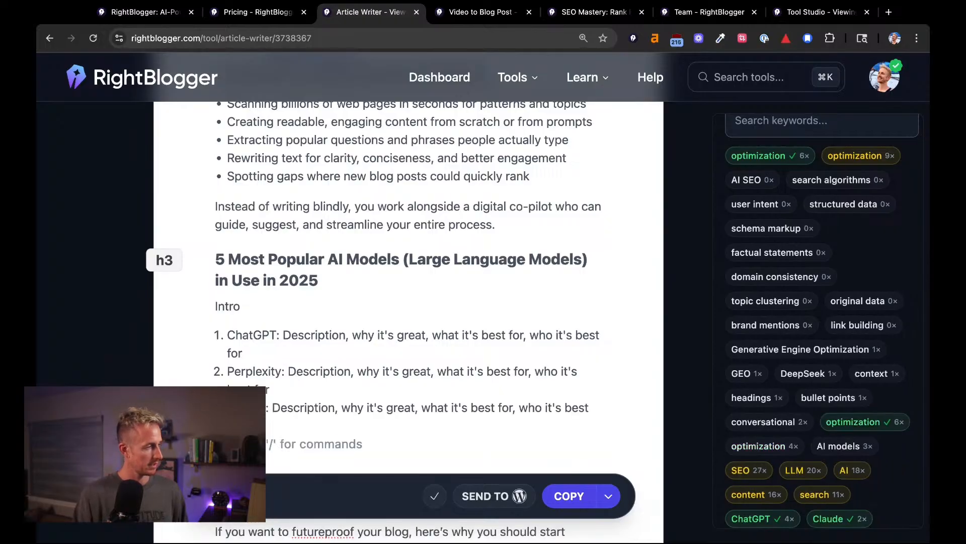
- Fill the fourth list item with "Gemini:" followed by the copied placeholder description, and add a fifth item
{"action": "type", "text": "Ge"}
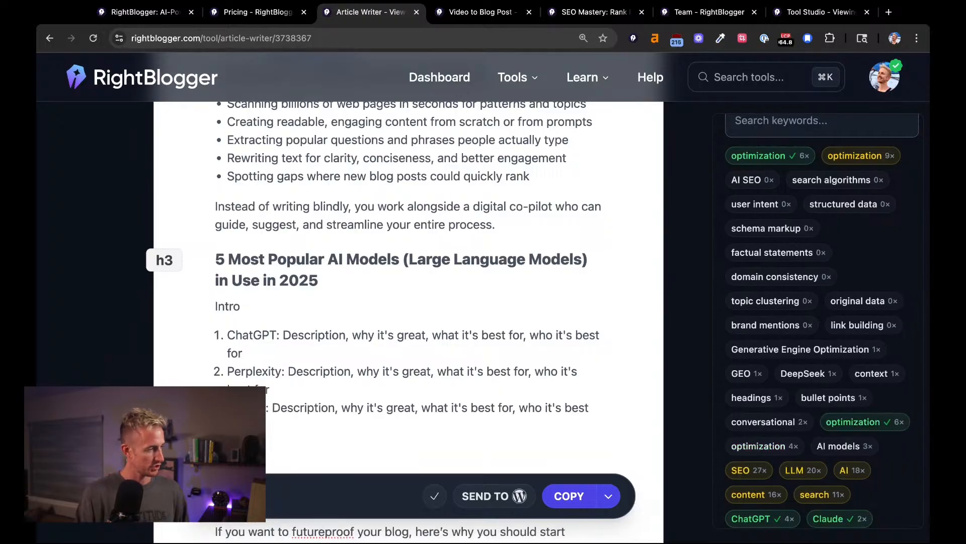
{"action": "type", "text": "mini:"}
{"action": "key", "text": "super+v"}
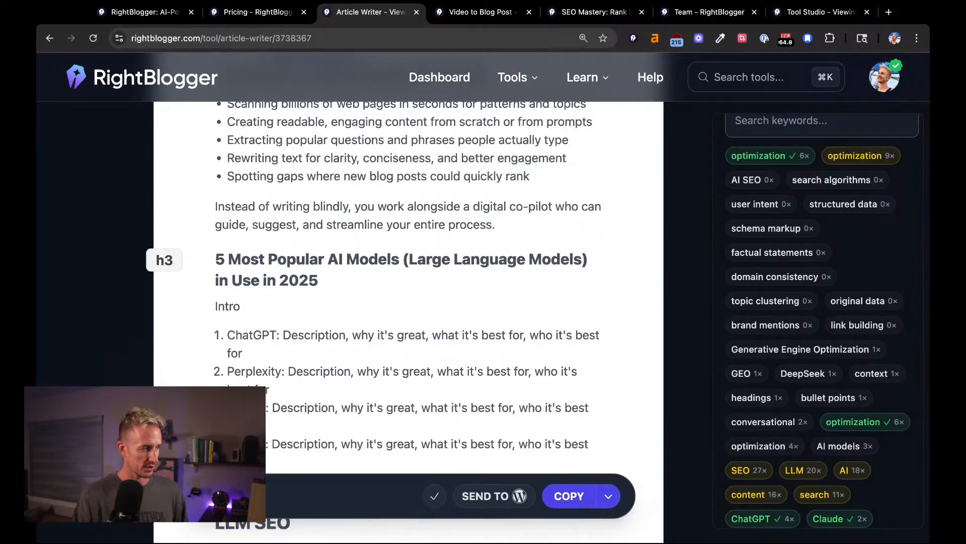
{"action": "key", "text": "Return"}
- Fill the fifth list item with "DeepSeek:" followed by the copied placeholder description
{"action": "scroll", "coordinate": [310, 307], "scroll_direction": "down", "scroll_amount": 3}
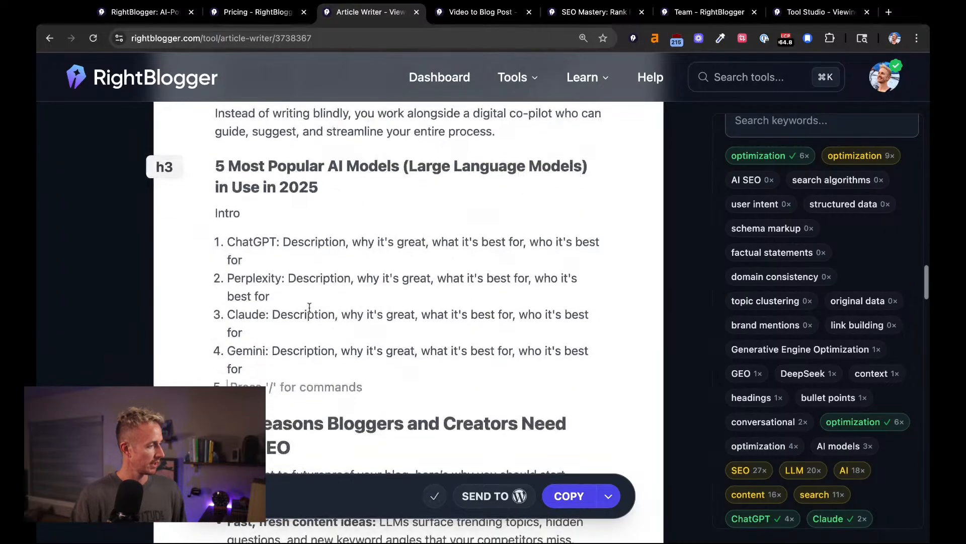
{"action": "type", "text": "DeepSeek"}
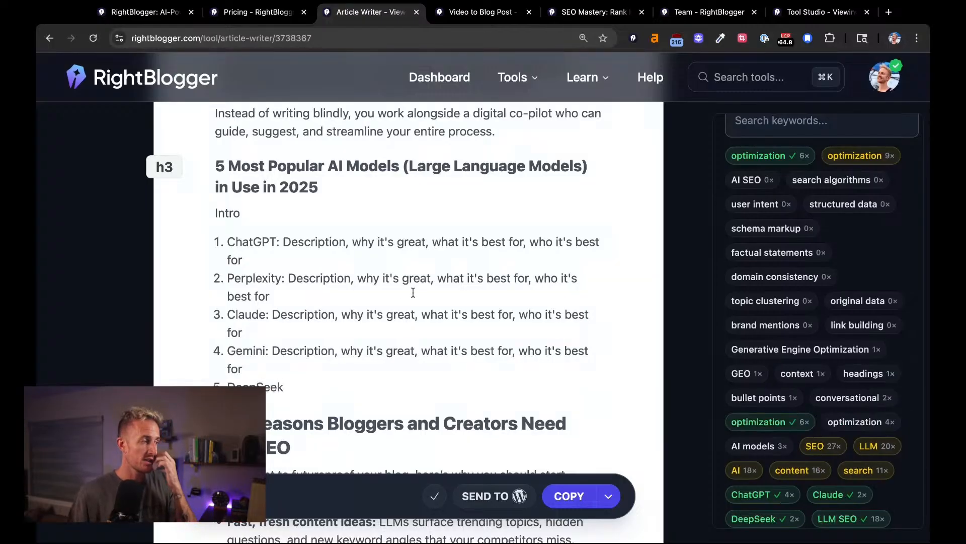
{"action": "type", "text": ":"}
{"action": "key", "text": "super+v"}
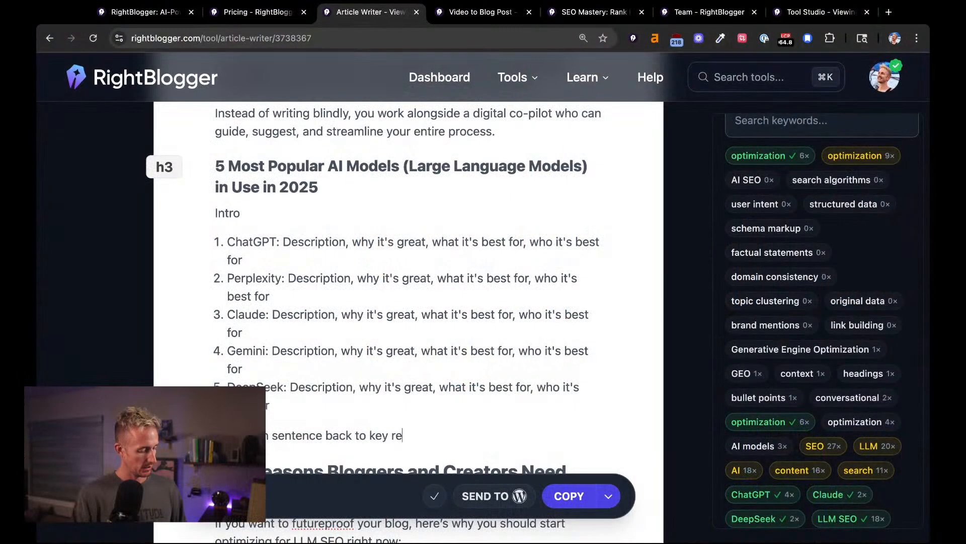
- Complete the placeholder line below the numbered list so it reads "Transition sentence back to key reasons below."
{"action": "key", "text": "BackSpace"}
{"action": "key", "text": "BackSpace"}
{"action": "type", "text": "aons"}
{"action": "key", "text": "BackSpace"}
{"action": "key", "text": "BackSpace"}
{"action": "key", "text": "BackSpace"}
{"action": "type", "text": "son"}
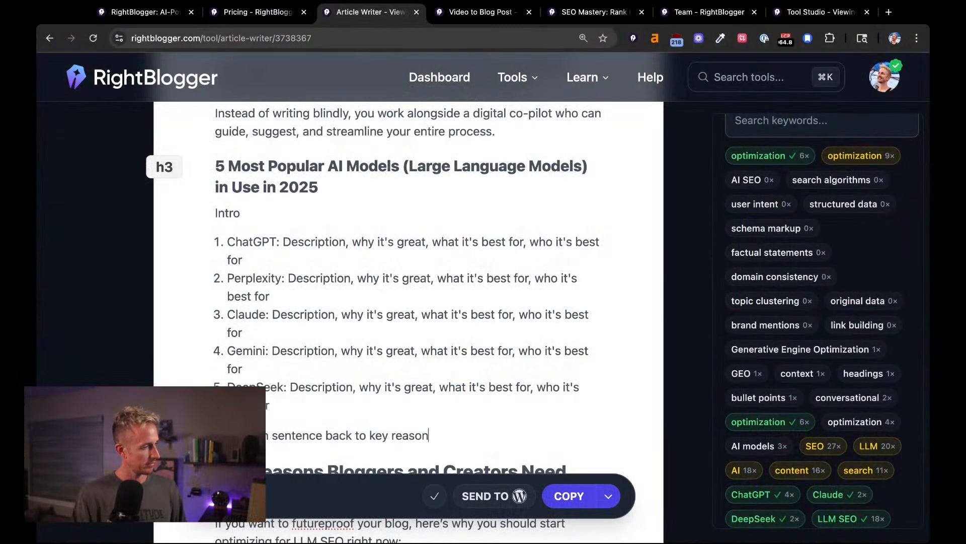
{"action": "type", "text": "a"}
{"action": "key", "text": "BackSpace"}
{"action": "type", "text": "s below."}
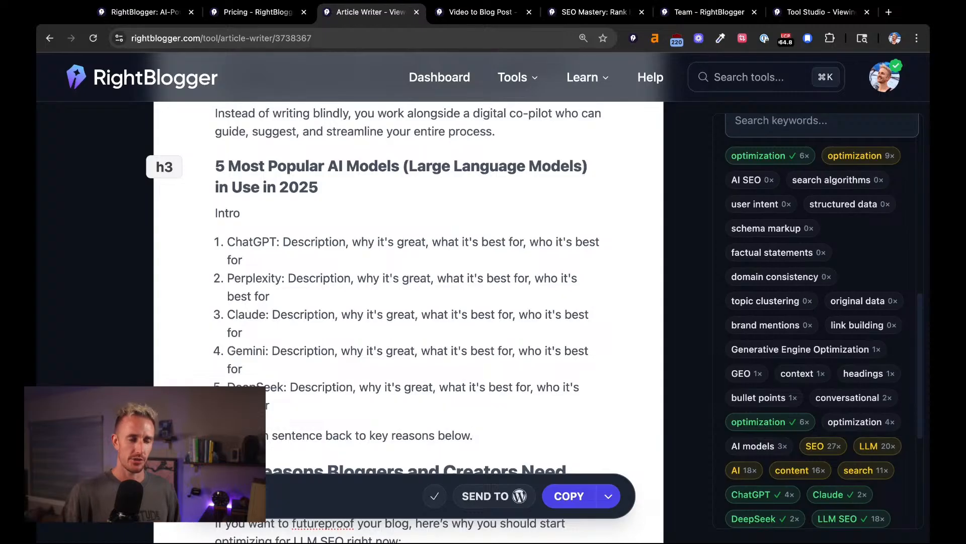
- Examine the suggested keywords for the article and check the recommended usage of "Generative Engine Optimization"
{"action": "scroll", "coordinate": [886, 237], "scroll_direction": "down", "scroll_amount": 1}
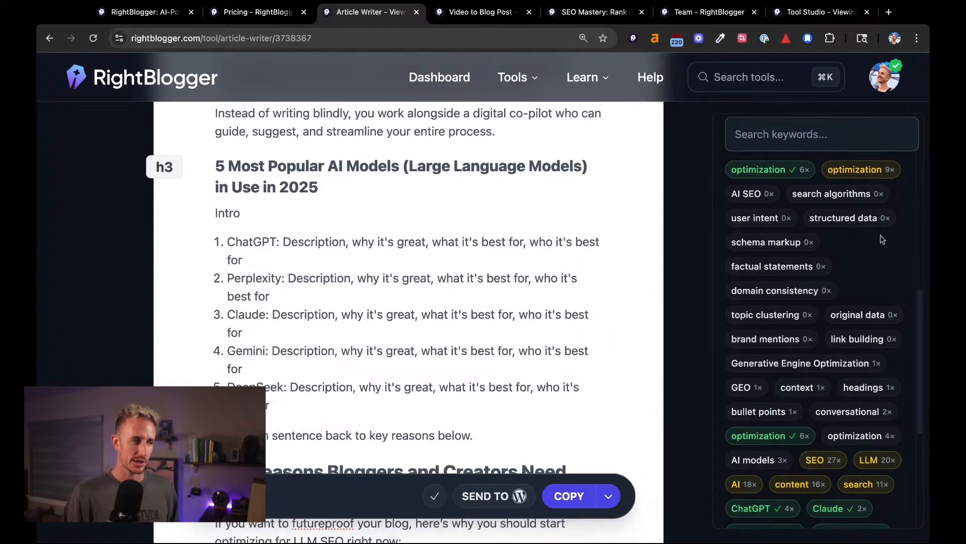
{"action": "scroll", "coordinate": [882, 239], "scroll_direction": "up", "scroll_amount": 3}
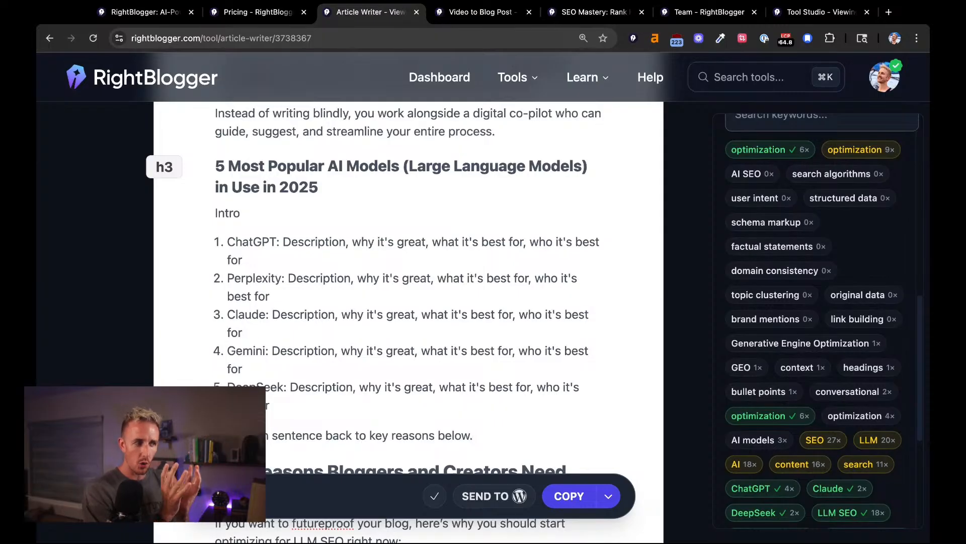
{"action": "mouse_move", "coordinate": [845, 204]}
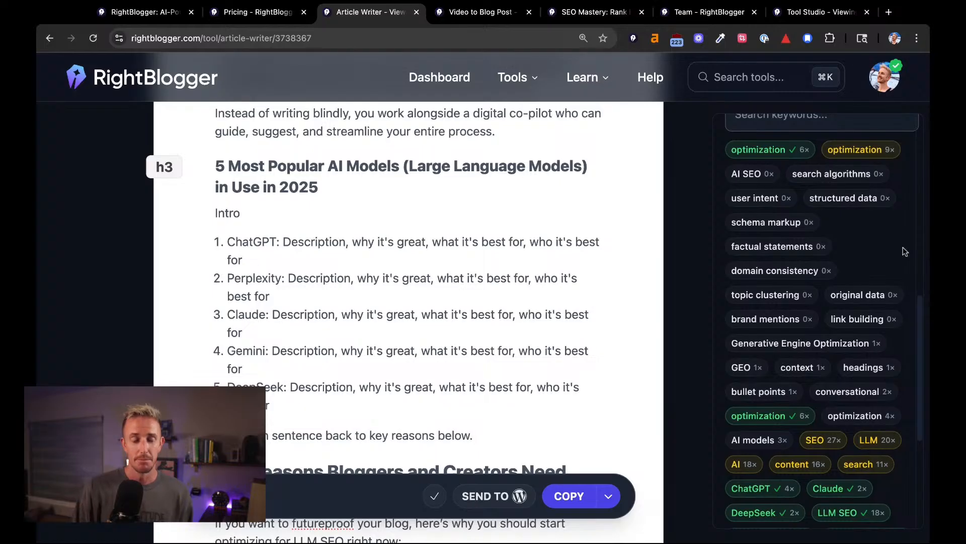
{"action": "mouse_move", "coordinate": [882, 206]}
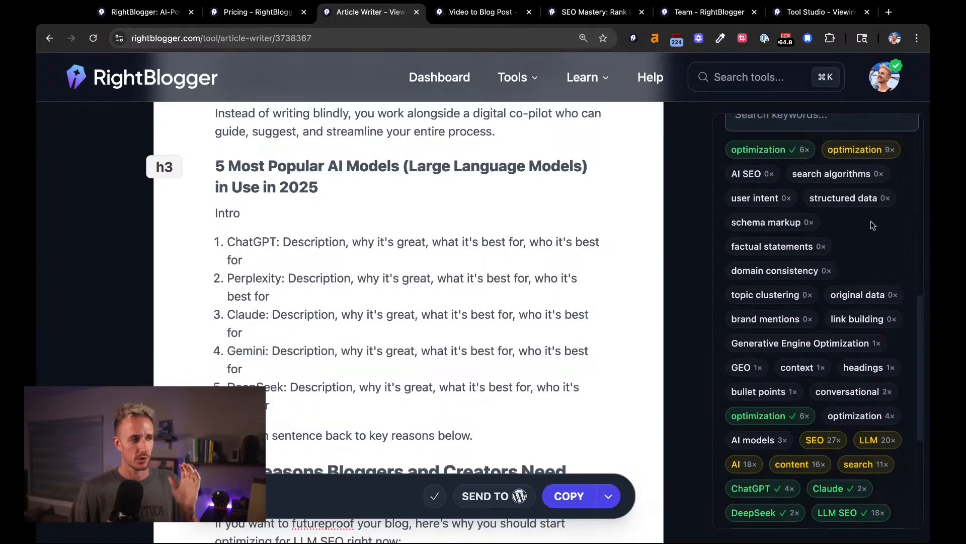
{"action": "mouse_move", "coordinate": [768, 229]}
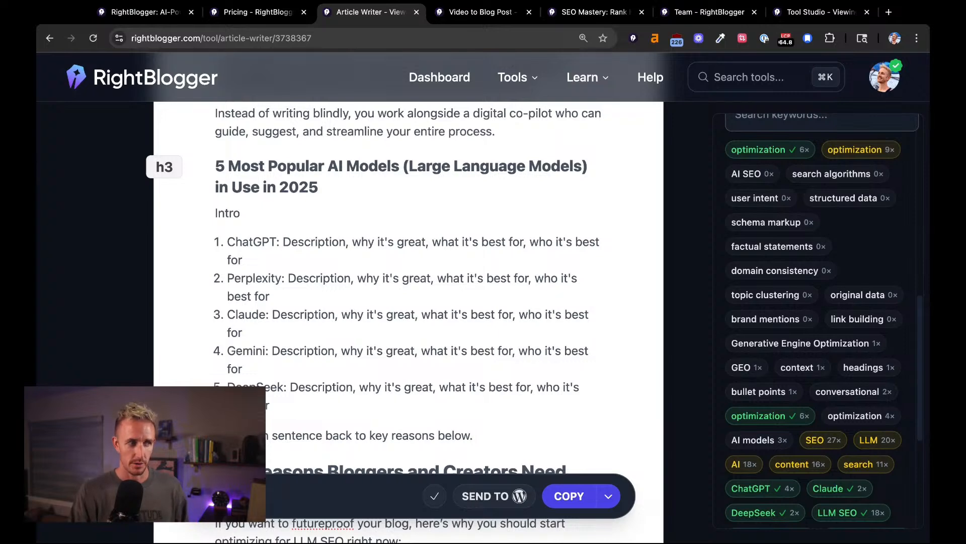
{"action": "scroll", "coordinate": [370, 231], "scroll_direction": "up", "scroll_amount": 3}
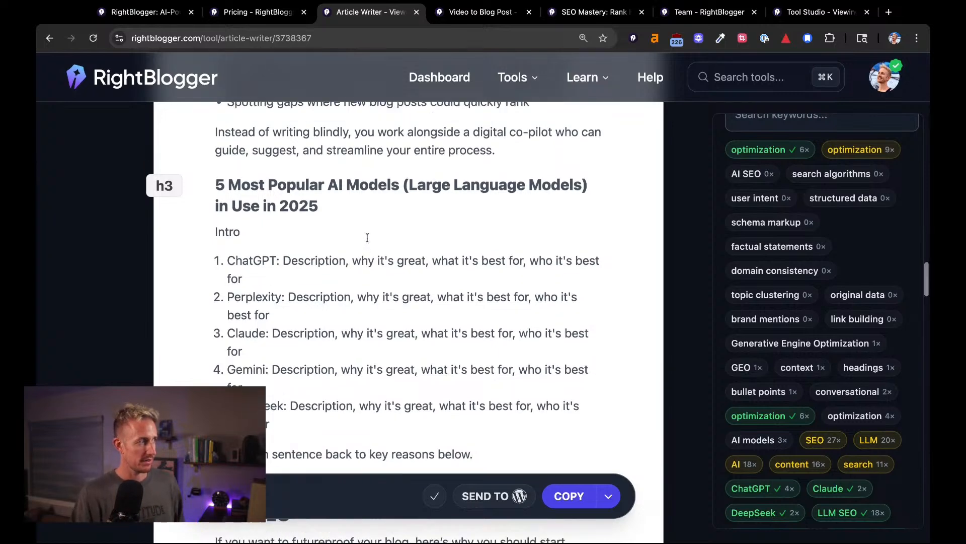
{"action": "scroll", "coordinate": [367, 236], "scroll_direction": "up", "scroll_amount": 2}
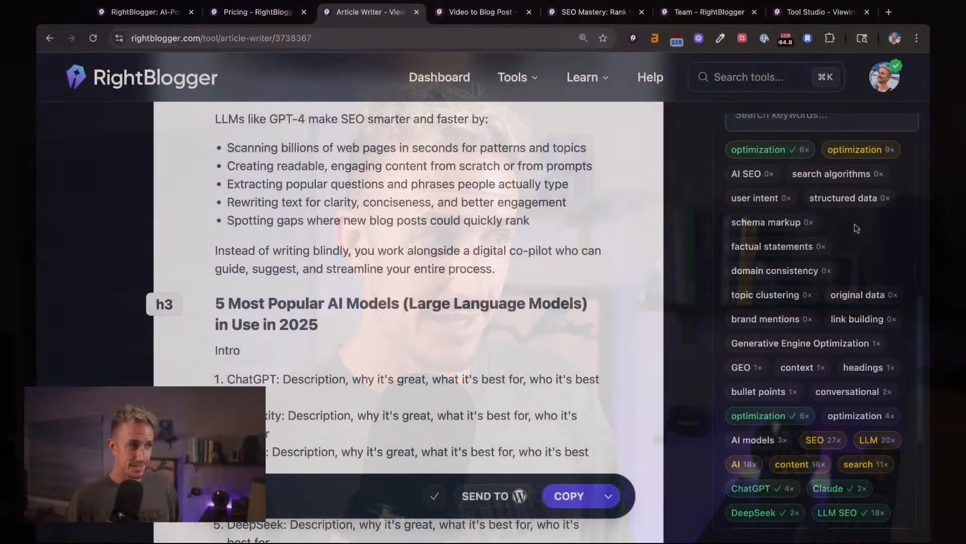
{"action": "mouse_move", "coordinate": [795, 233]}
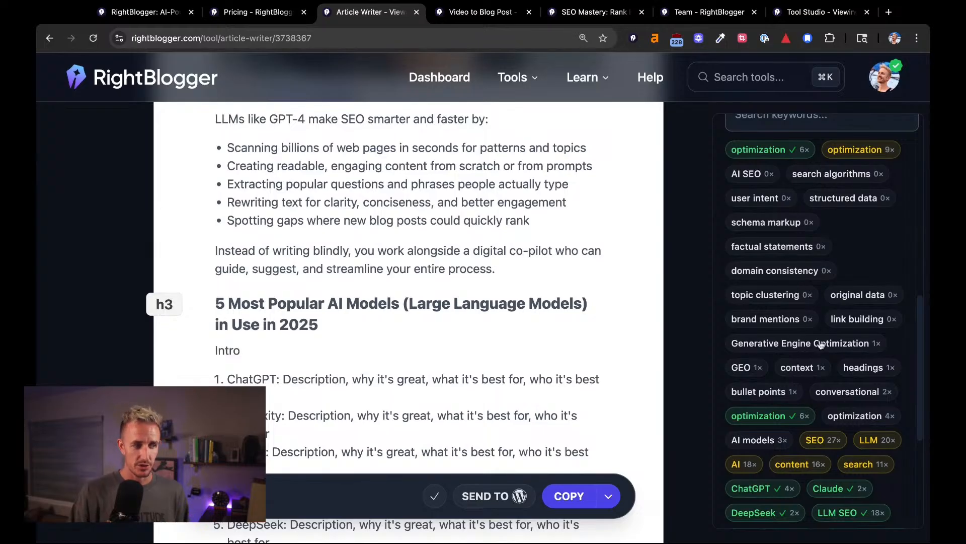
{"action": "mouse_move", "coordinate": [820, 345]}
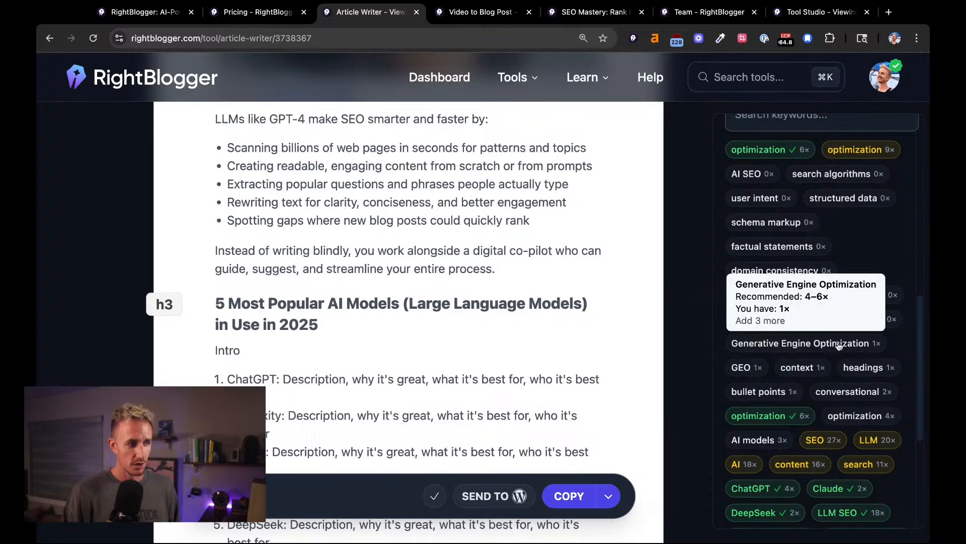
- Review the article from "Key Reasons Bloggers and Creators Need LLM SEO" back to the bullets under "2. Leveraging AI Content for Generative Search and GEO"
{"action": "scroll", "coordinate": [504, 361], "scroll_direction": "down", "scroll_amount": 7}
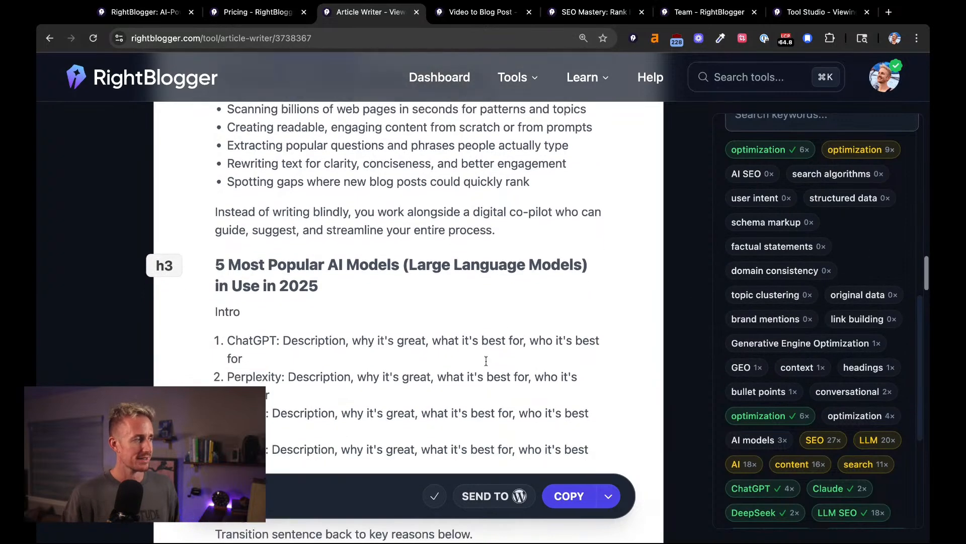
{"action": "scroll", "coordinate": [486, 360], "scroll_direction": "down", "scroll_amount": 1}
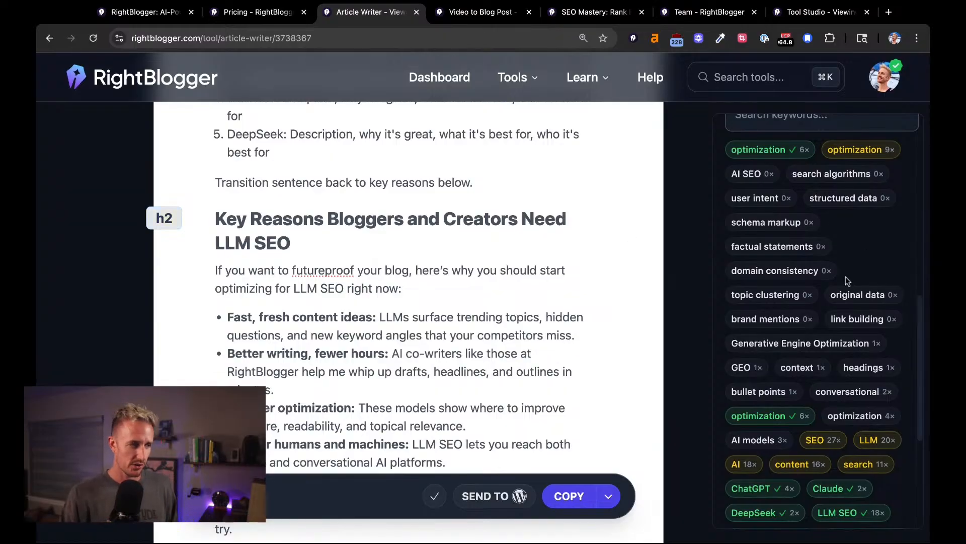
{"action": "scroll", "coordinate": [851, 287], "scroll_direction": "up", "scroll_amount": 1}
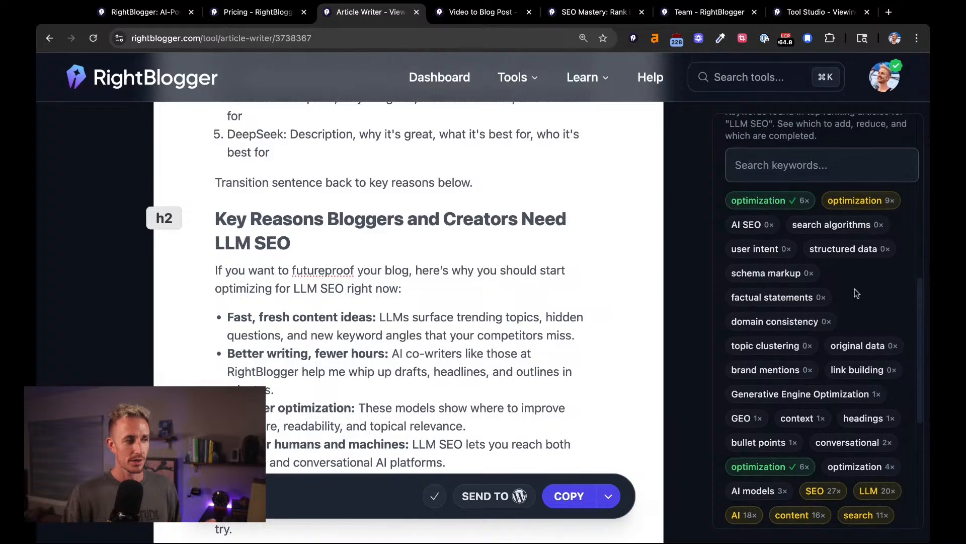
{"action": "scroll", "coordinate": [395, 339], "scroll_direction": "up", "scroll_amount": 2}
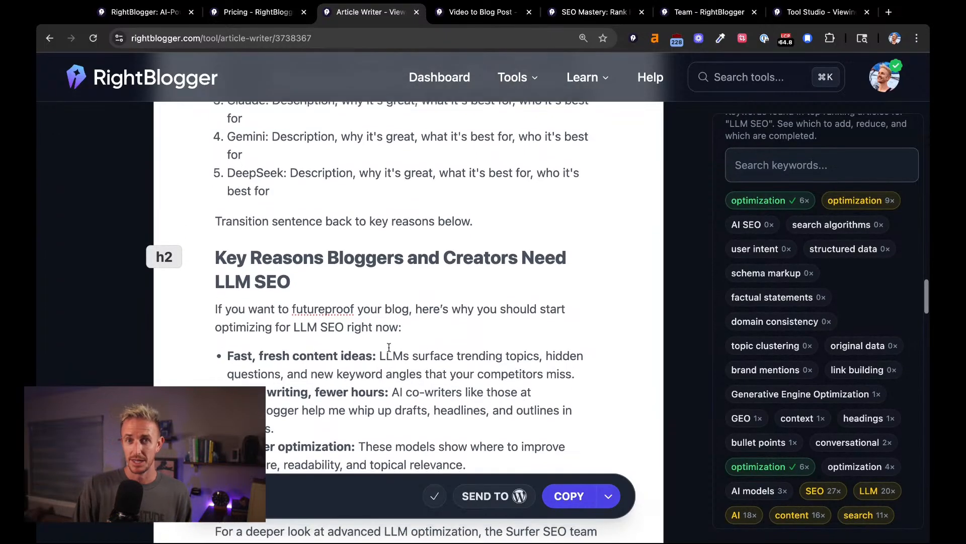
{"action": "scroll", "coordinate": [389, 347], "scroll_direction": "up", "scroll_amount": 8}
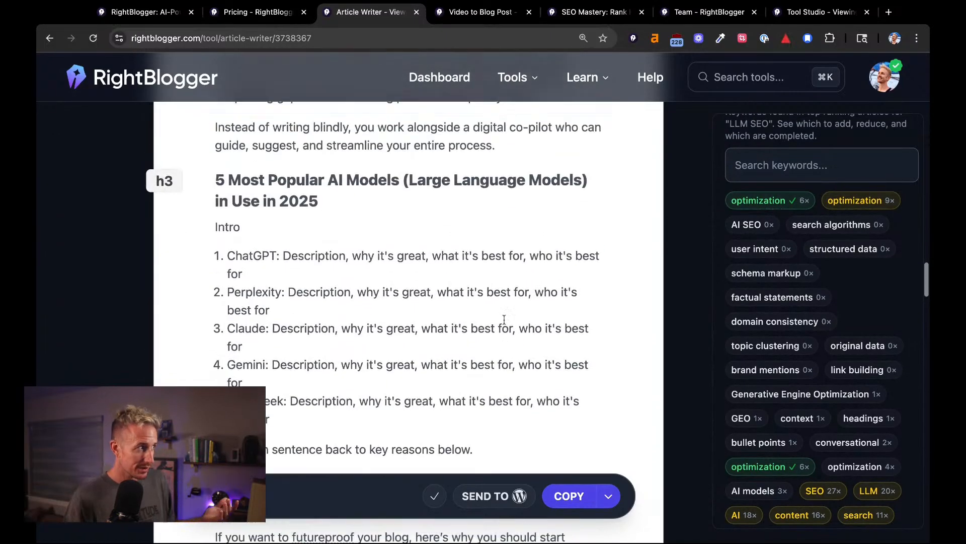
{"action": "scroll", "coordinate": [431, 321], "scroll_direction": "up", "scroll_amount": 10}
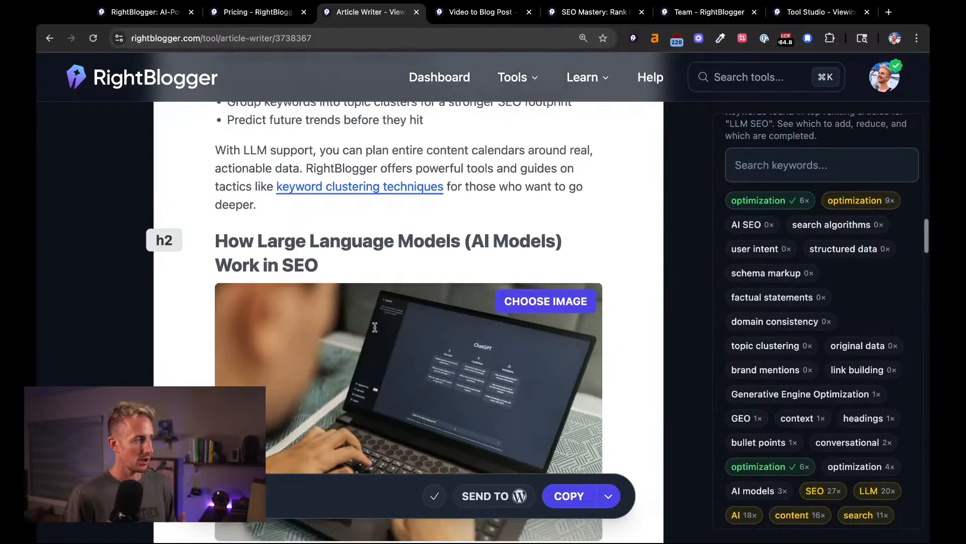
{"action": "scroll", "coordinate": [375, 327], "scroll_direction": "up", "scroll_amount": 3}
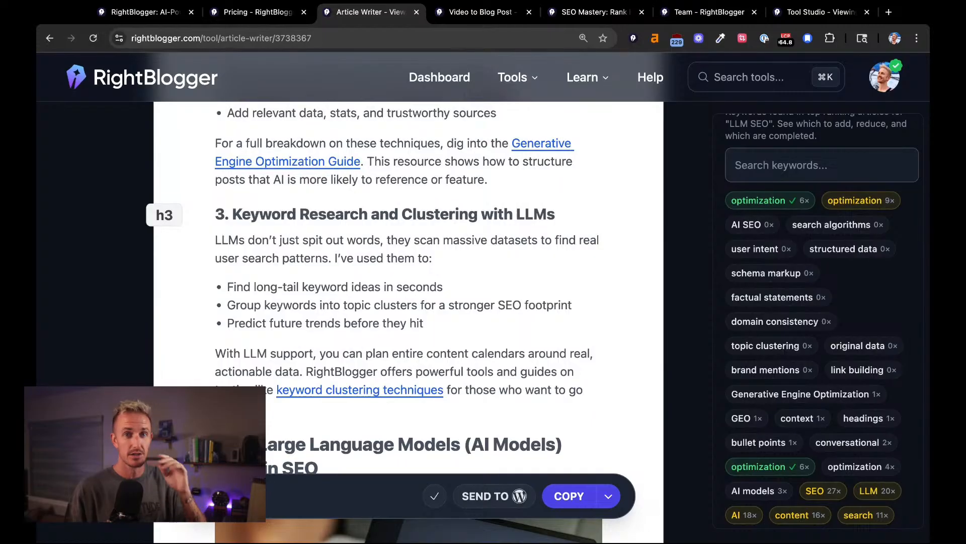
{"action": "scroll", "coordinate": [408, 322], "scroll_direction": "up", "scroll_amount": 2}
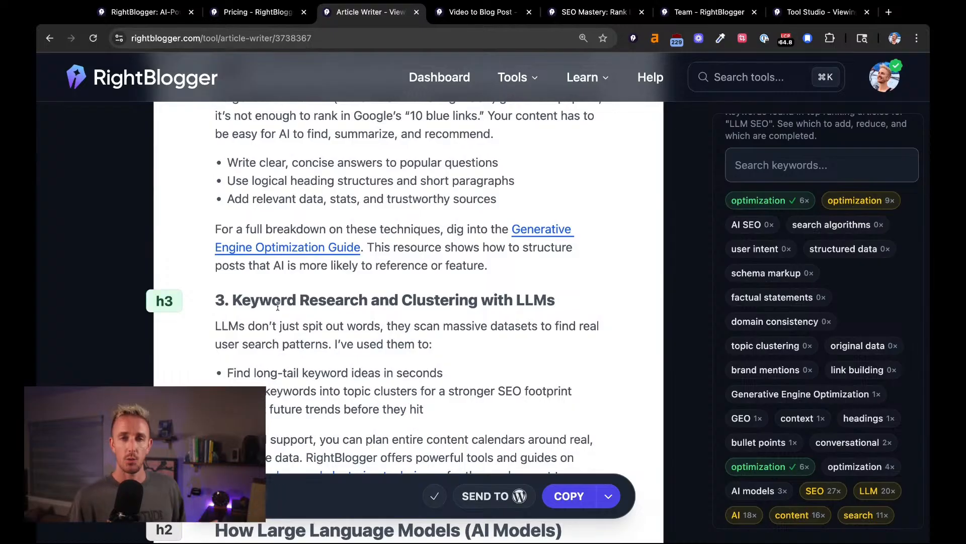
{"action": "scroll", "coordinate": [239, 152], "scroll_direction": "up", "scroll_amount": 3}
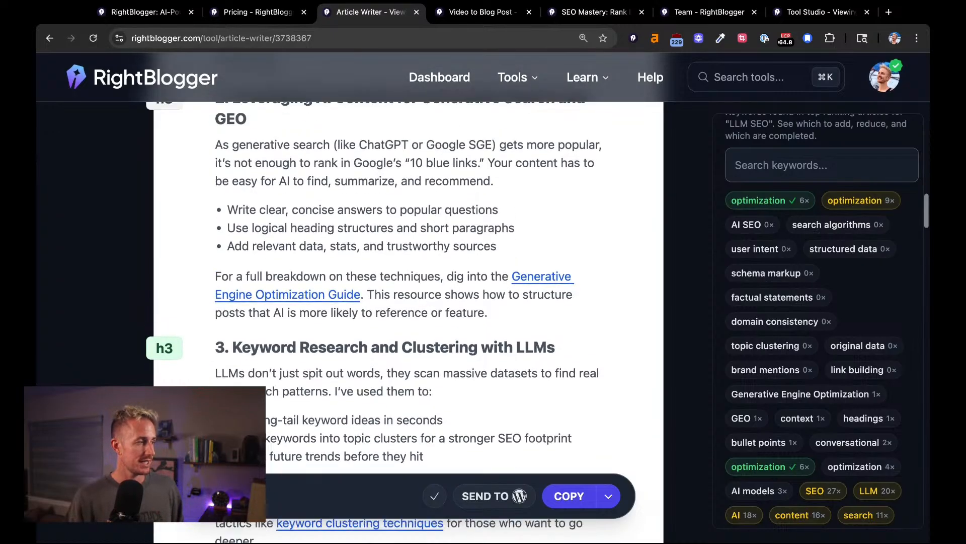
{"action": "left_click_drag", "start_coordinate": [239, 153], "coordinate": [407, 180]}
{"action": "left_click", "coordinate": [407, 181]}
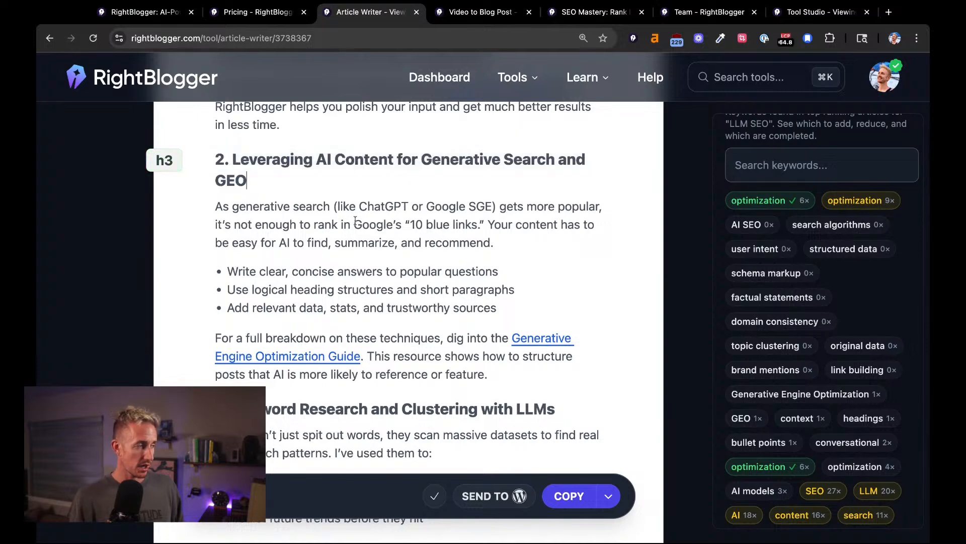
{"action": "scroll", "coordinate": [355, 220], "scroll_direction": "down", "scroll_amount": 1}
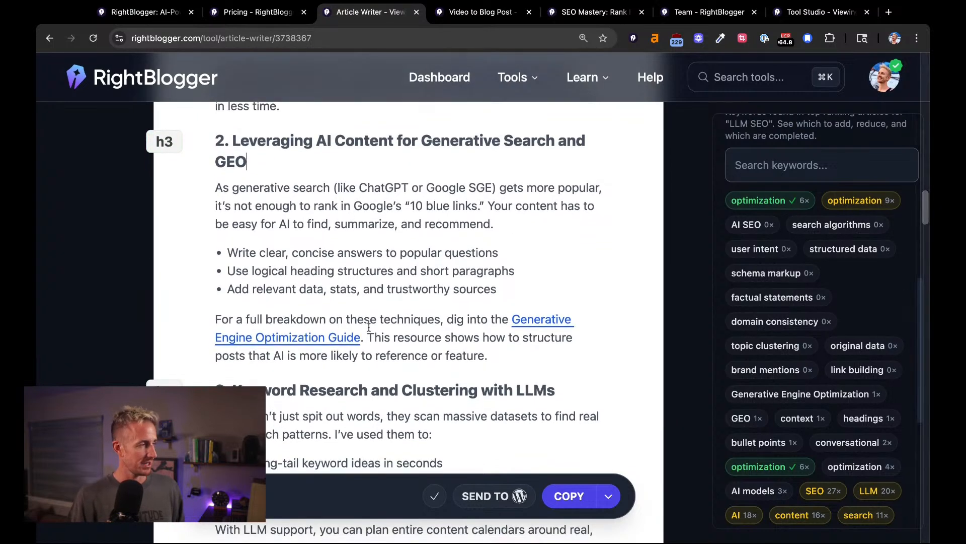
{"action": "left_click_drag", "start_coordinate": [251, 271], "coordinate": [327, 271]}
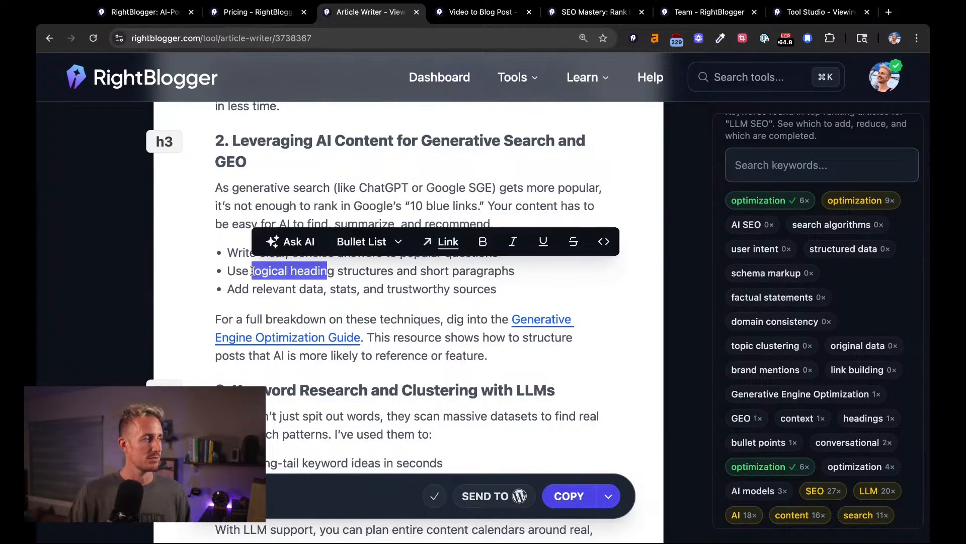
{"action": "left_click", "coordinate": [392, 277]}
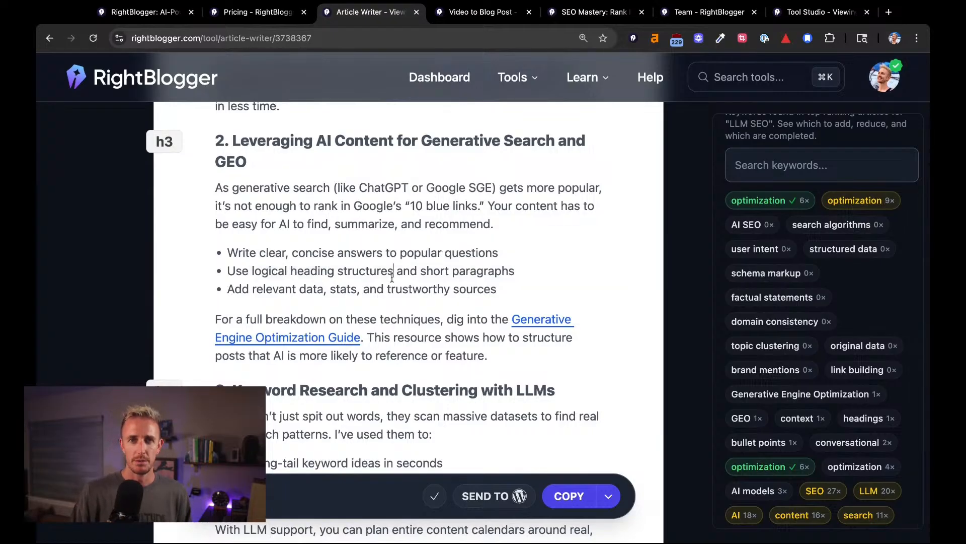
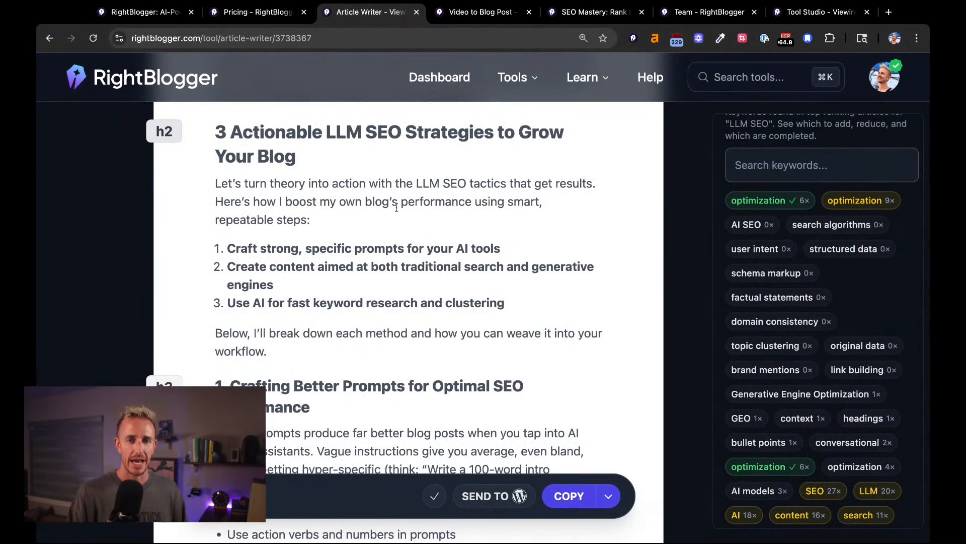
- Review the "Defining LLM SEO in Simple Terms" section and its surrounding paragraphs for places to expand
{"action": "scroll", "coordinate": [397, 208], "scroll_direction": "down", "scroll_amount": 1}
{"action": "scroll", "coordinate": [402, 262], "scroll_direction": "up", "scroll_amount": 6}
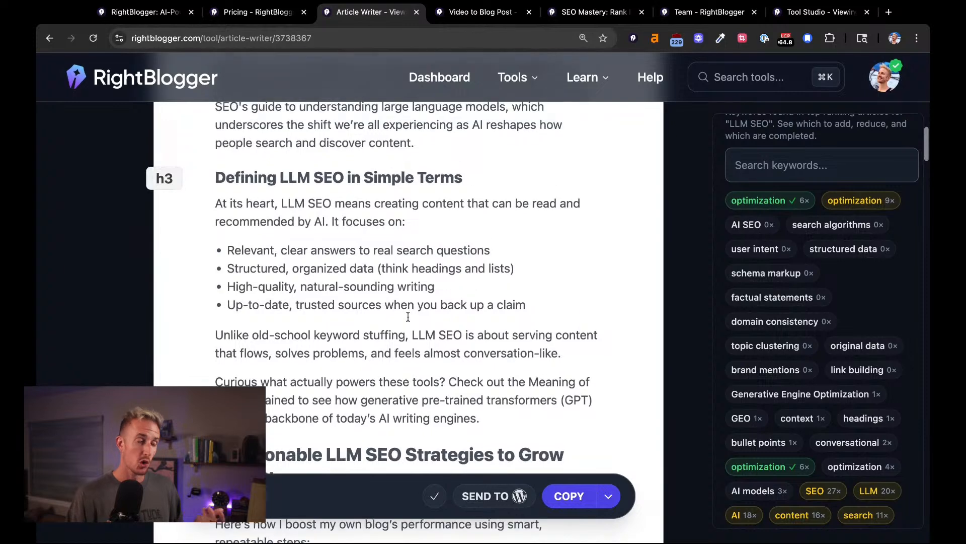
{"action": "scroll", "coordinate": [408, 316], "scroll_direction": "up", "scroll_amount": 1}
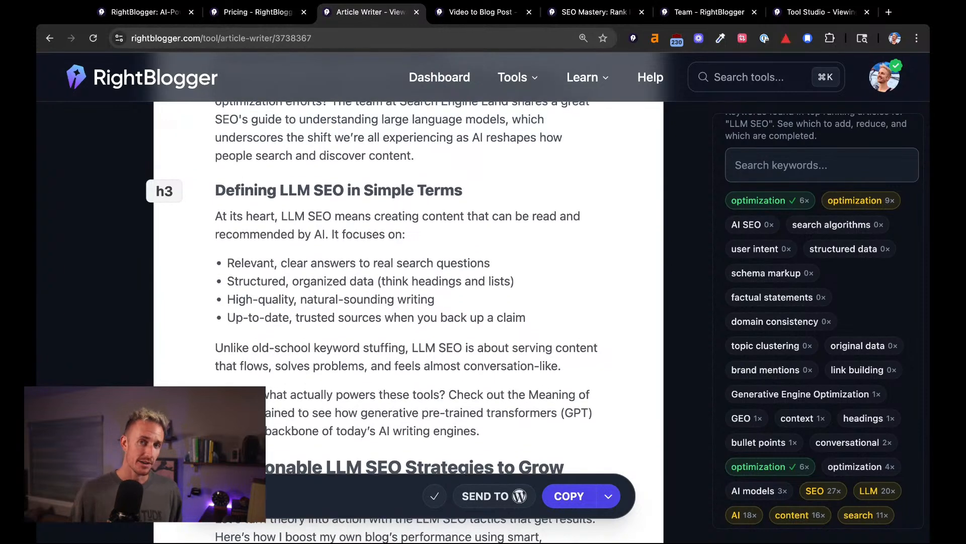
{"action": "scroll", "coordinate": [407, 302], "scroll_direction": "up", "scroll_amount": 1}
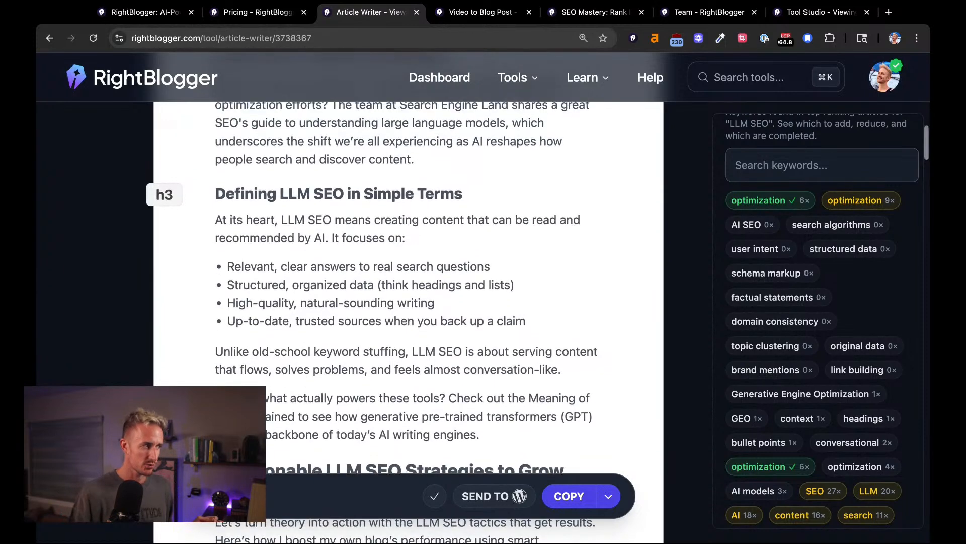
{"action": "scroll", "coordinate": [407, 302], "scroll_direction": "up", "scroll_amount": 2}
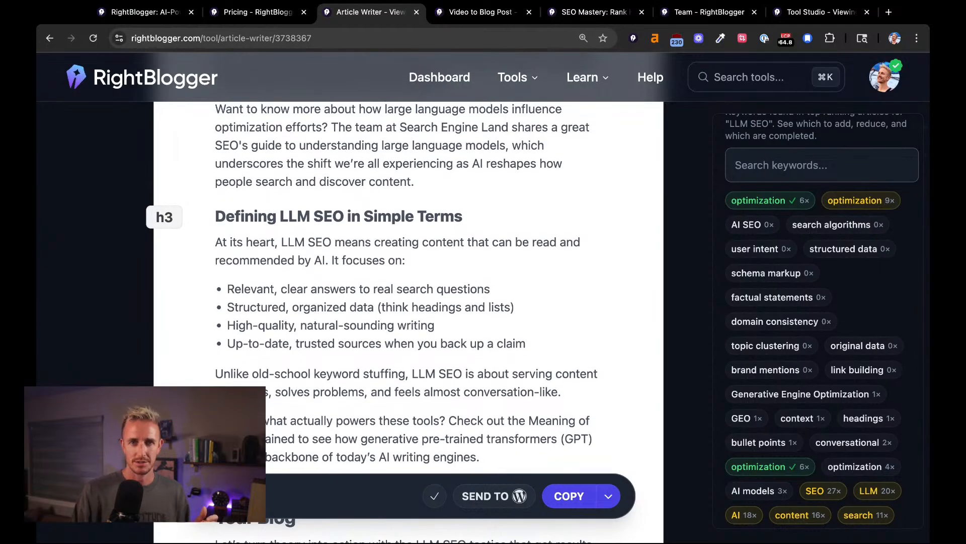
{"action": "scroll", "coordinate": [408, 302], "scroll_direction": "down", "scroll_amount": 4}
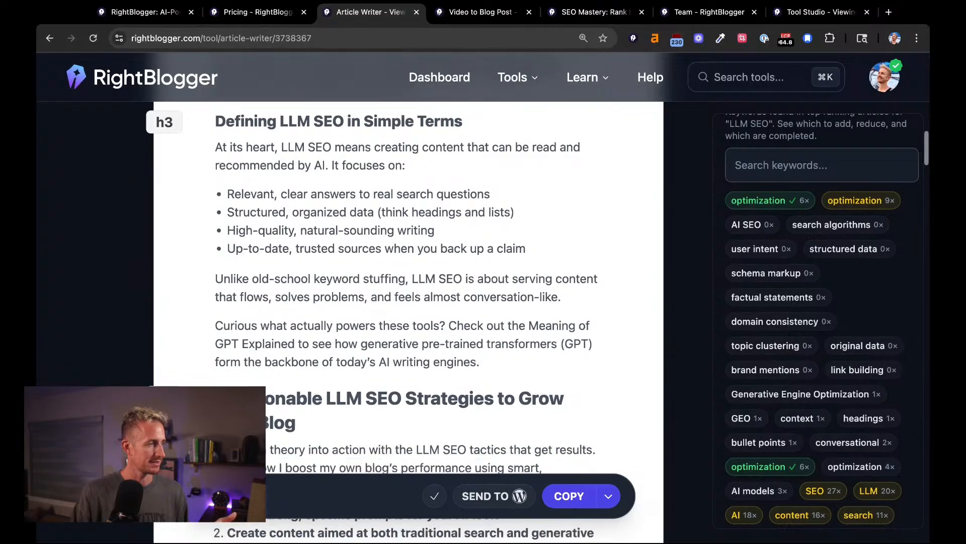
{"action": "scroll", "coordinate": [214, 267], "scroll_direction": "up", "scroll_amount": 6}
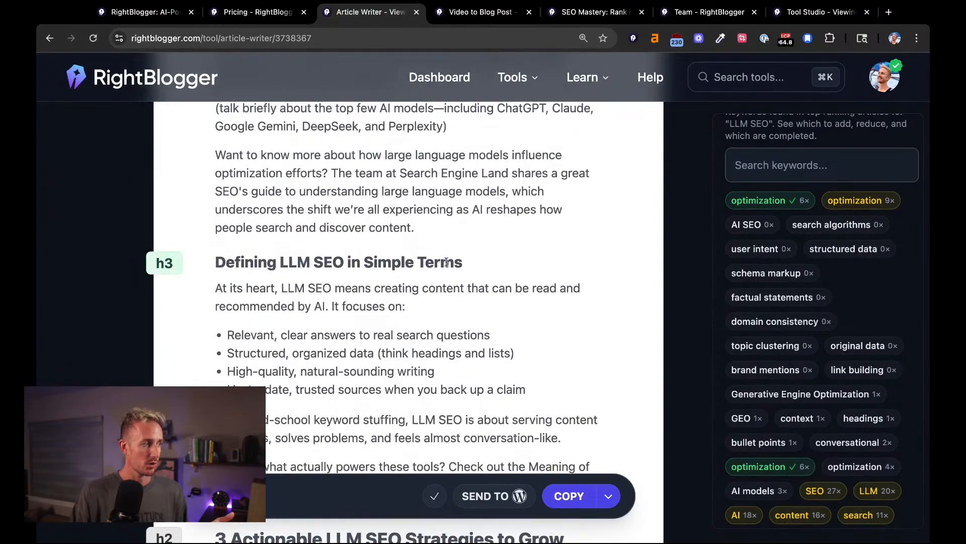
{"action": "scroll", "coordinate": [471, 265], "scroll_direction": "up", "scroll_amount": 3}
{"action": "scroll", "coordinate": [443, 351], "scroll_direction": "down", "scroll_amount": 5}
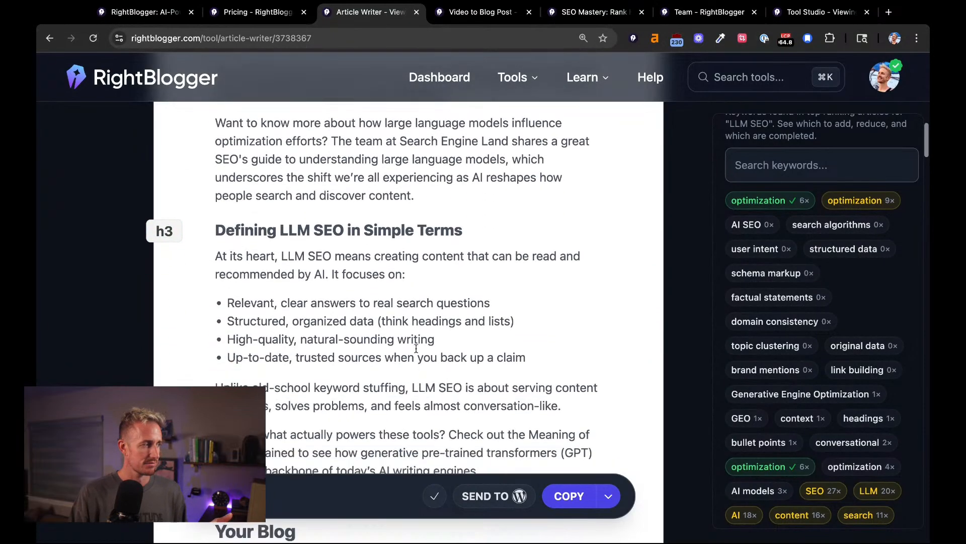
{"action": "scroll", "coordinate": [443, 351], "scroll_direction": "up", "scroll_amount": 4}
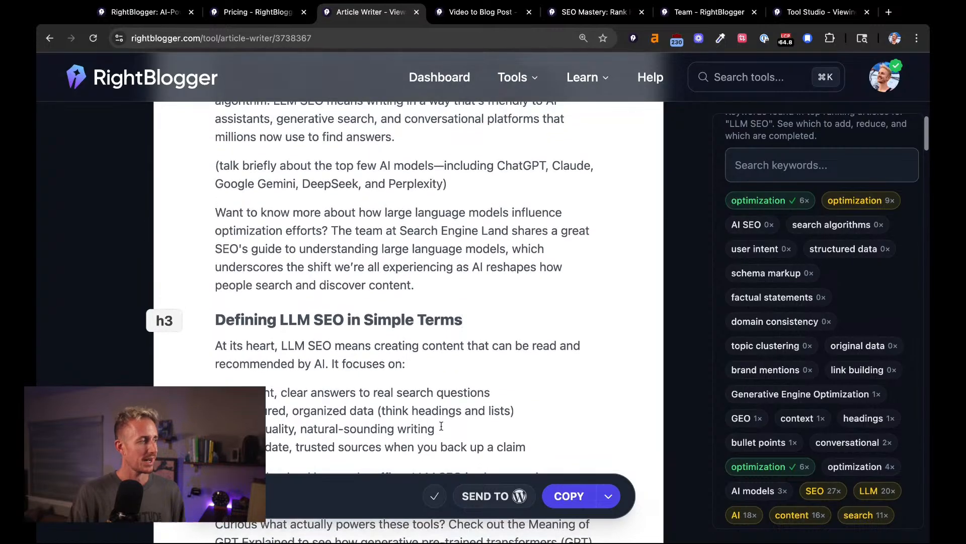
{"action": "scroll", "coordinate": [441, 426], "scroll_direction": "down", "scroll_amount": 4}
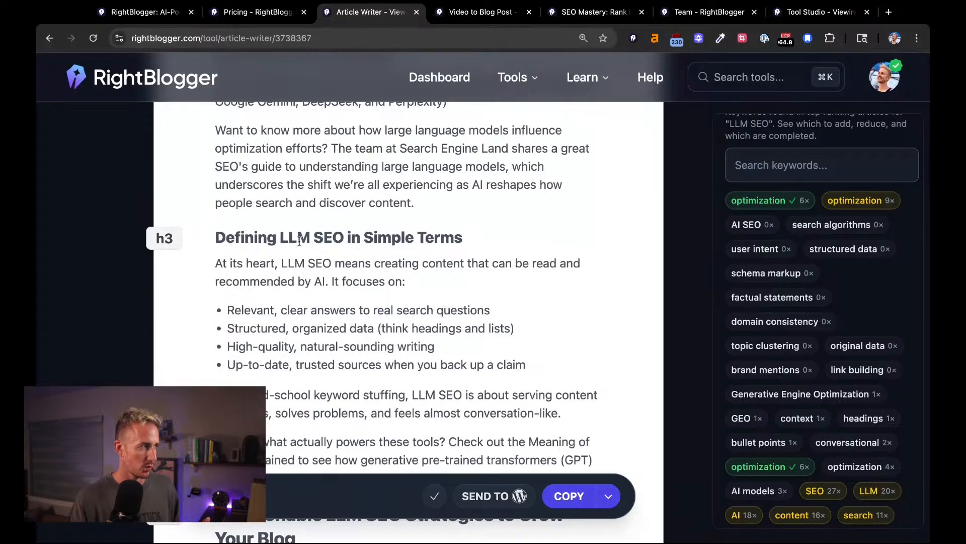
- Reword the "Defining LLM SEO in Simple Terms" heading to "Key LLM SEO Factors (in Simple Terms)"
{"action": "double_click", "coordinate": [215, 237]}
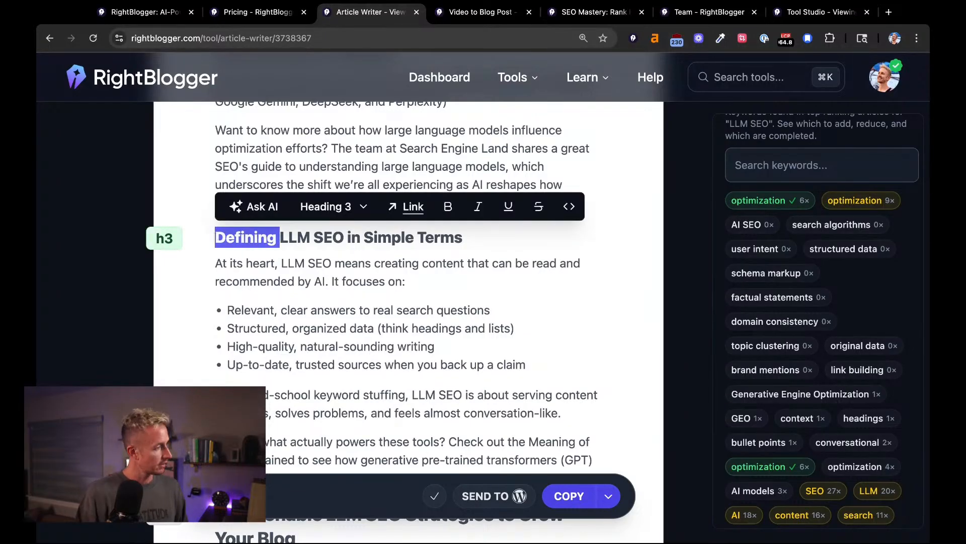
{"action": "type", "text": "Kep"}
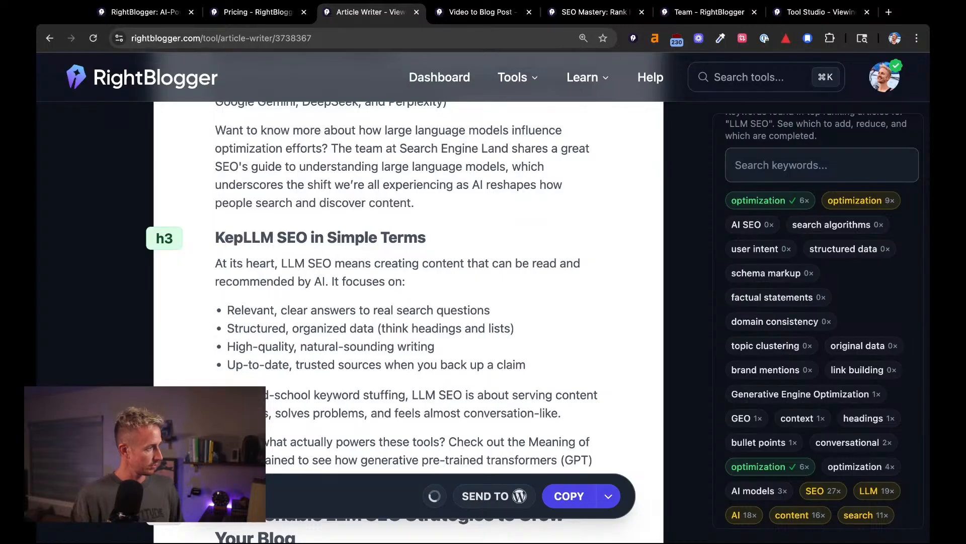
{"action": "key", "text": "BackSpace"}
{"action": "type", "text": "y LLM SEO "}
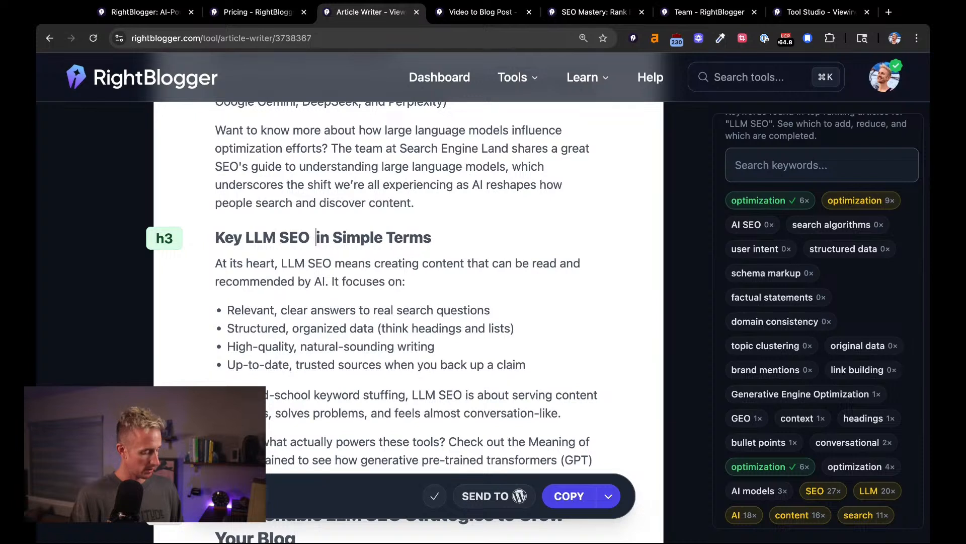
{"action": "type", "text": "Factors and"}
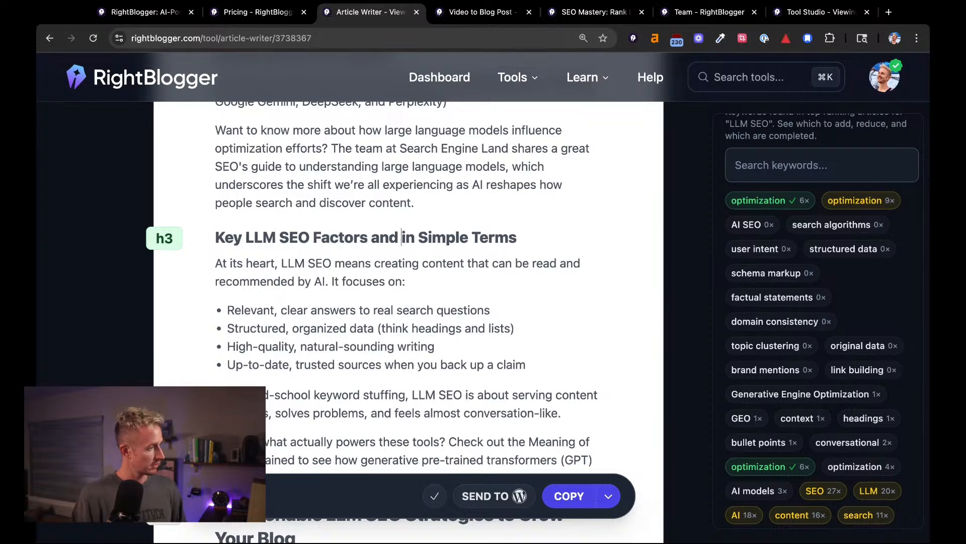
{"action": "key", "text": "BackSpace"}
{"action": "key", "text": "BackSpace"}
{"action": "key", "text": "BackSpace"}
{"action": "key", "text": "BackSpace"}
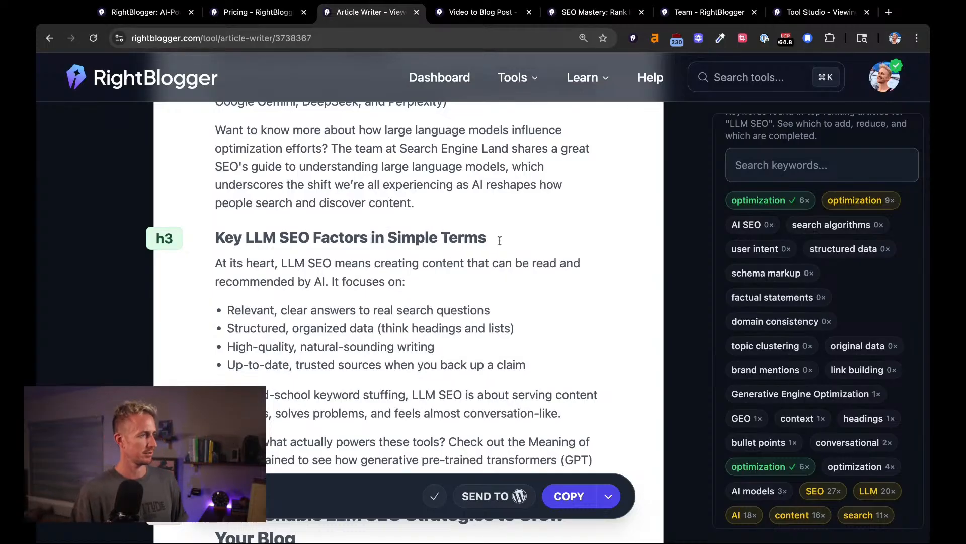
{"action": "type", "text": "("}
{"action": "left_click", "coordinate": [563, 239]}
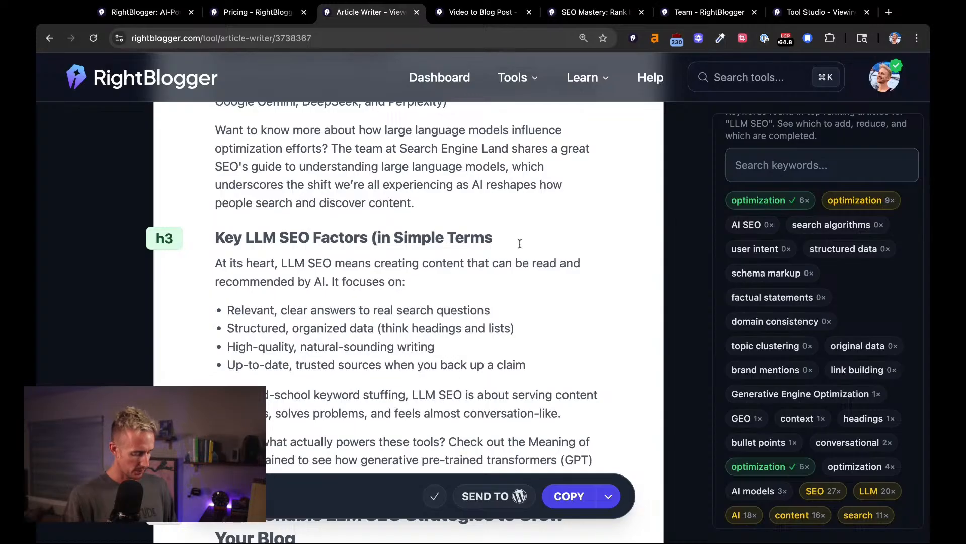
{"action": "type", "text": ")"}
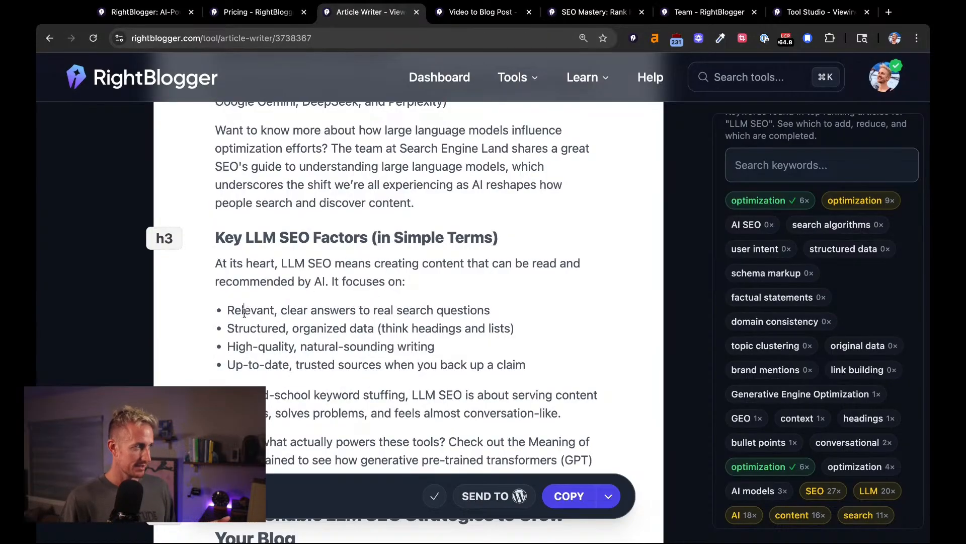
- Add the line "Here are the key factors and considerations that LLMs are evaluating for SEO purposes:" below the keyword-stuffing paragraph
{"action": "scroll", "coordinate": [302, 312], "scroll_direction": "down", "scroll_amount": 2}
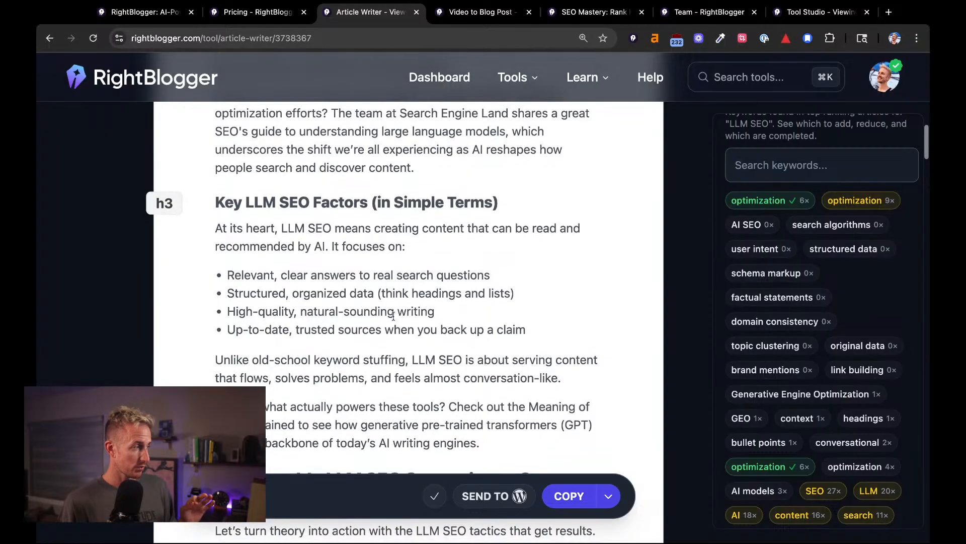
{"action": "scroll", "coordinate": [393, 316], "scroll_direction": "down", "scroll_amount": 2}
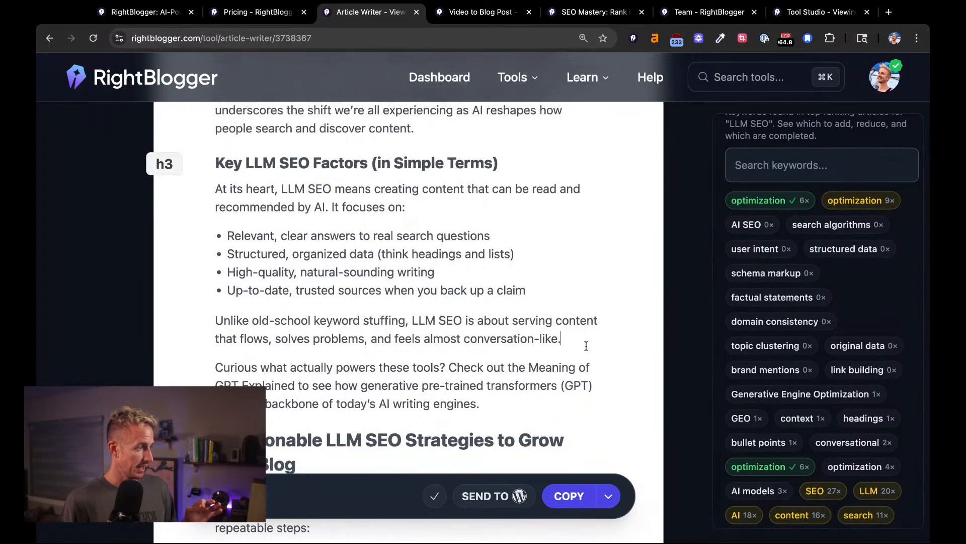
{"action": "key", "text": "Return"}
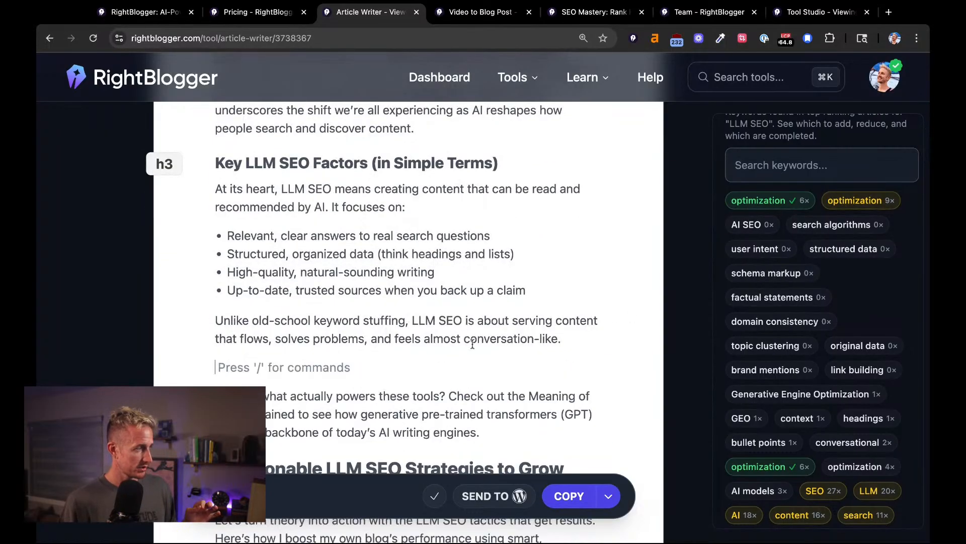
{"action": "type", "text": "H"}
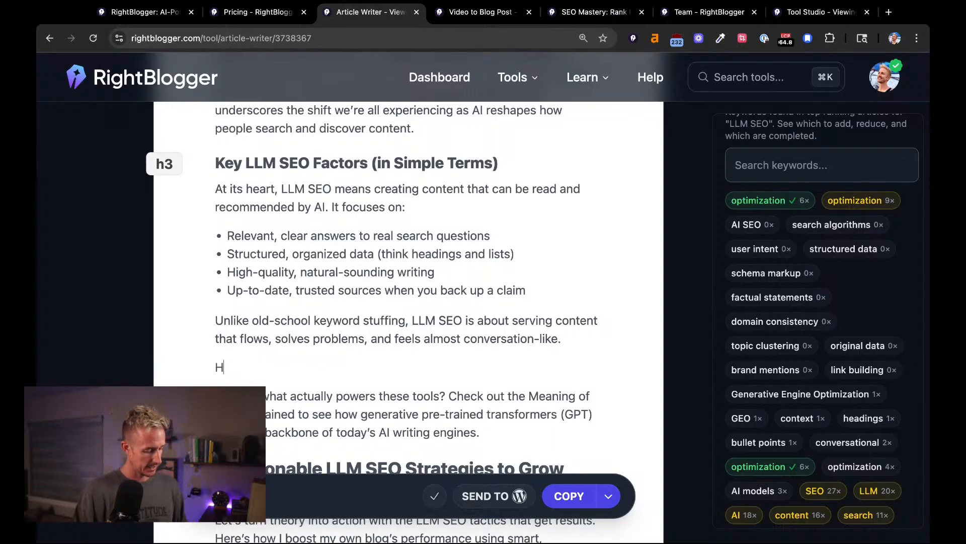
{"action": "type", "text": "ere are the key "}
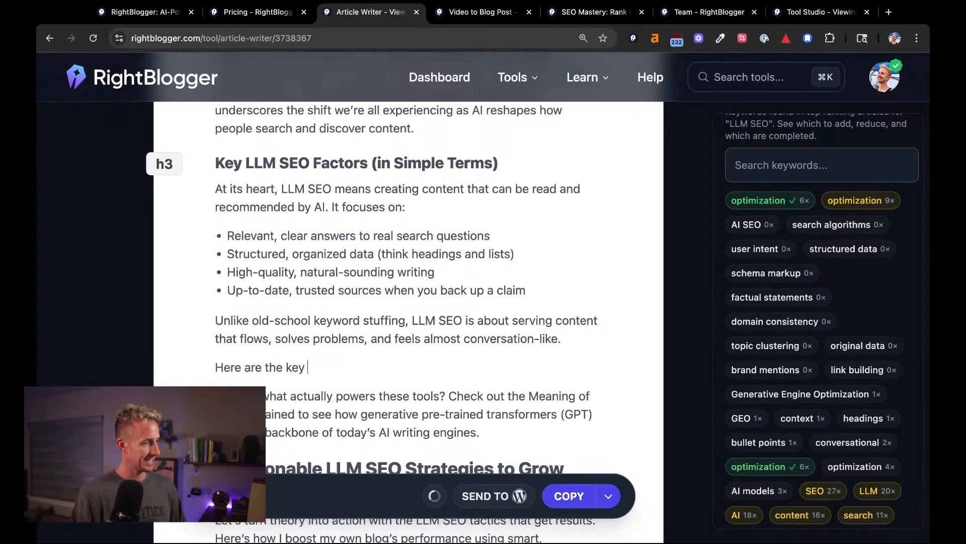
{"action": "type", "text": "factors and "}
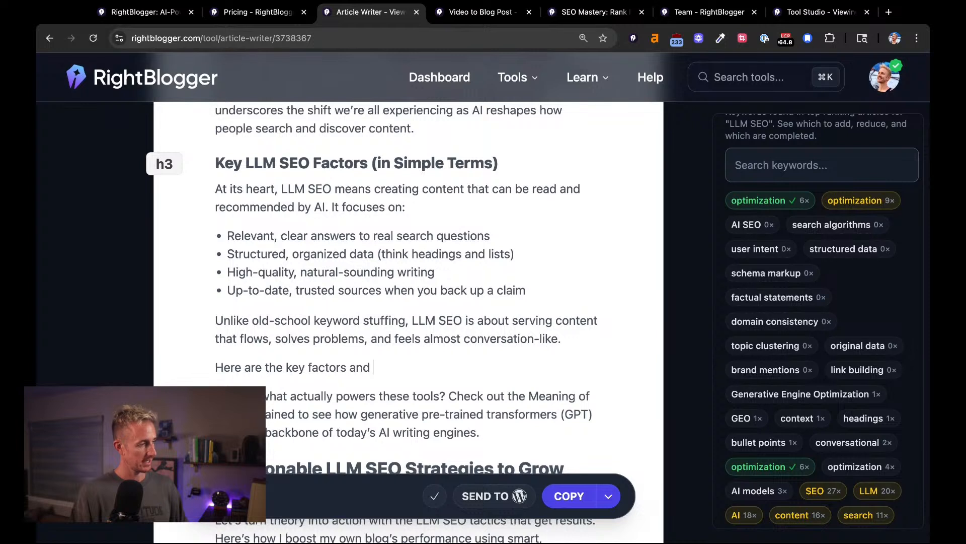
{"action": "type", "text": "considerations "}
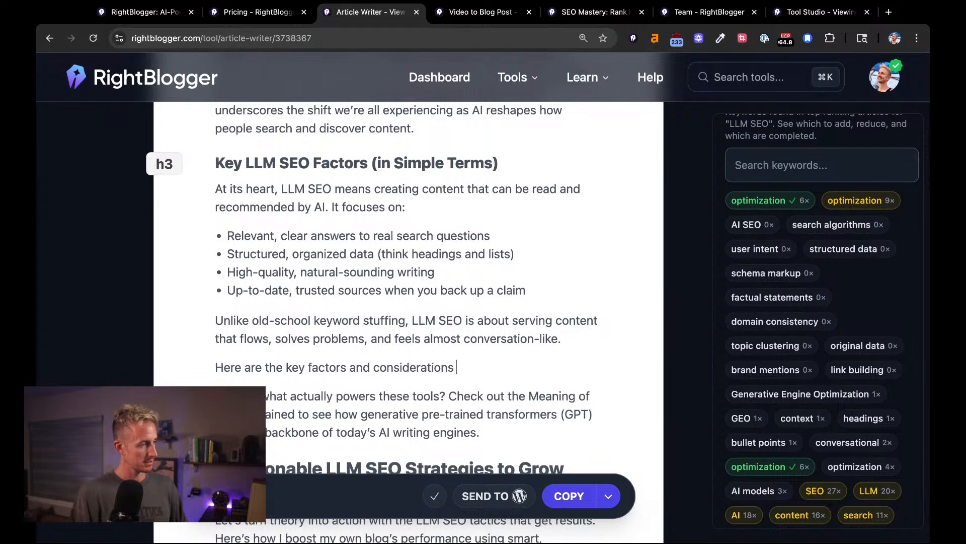
{"action": "type", "text": "that LLMs"}
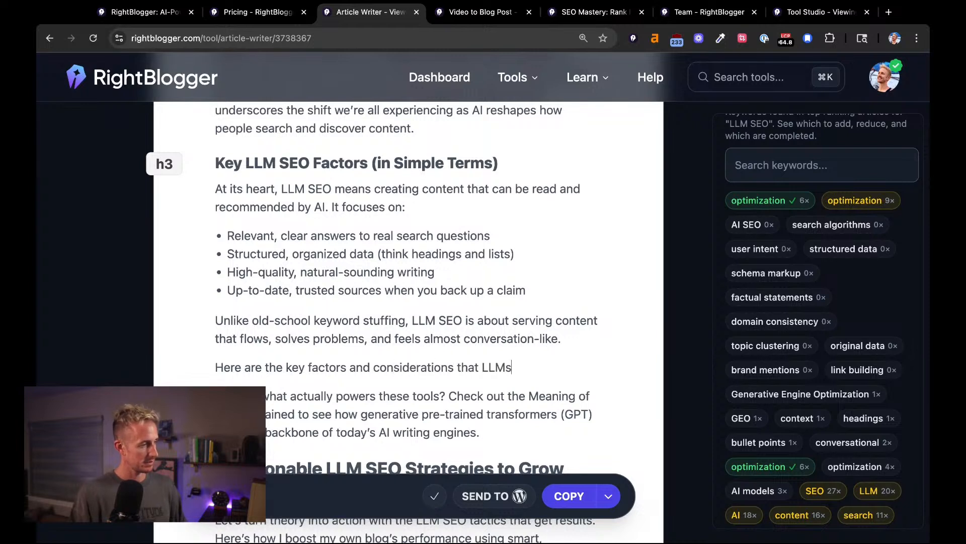
{"action": "type", "text": " ta"}
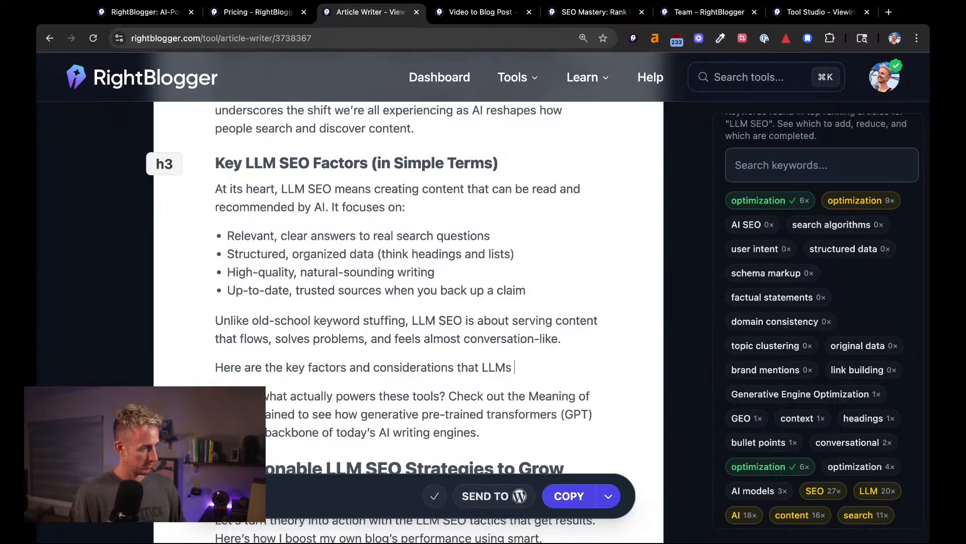
{"action": "type", "text": "are evaluat"}
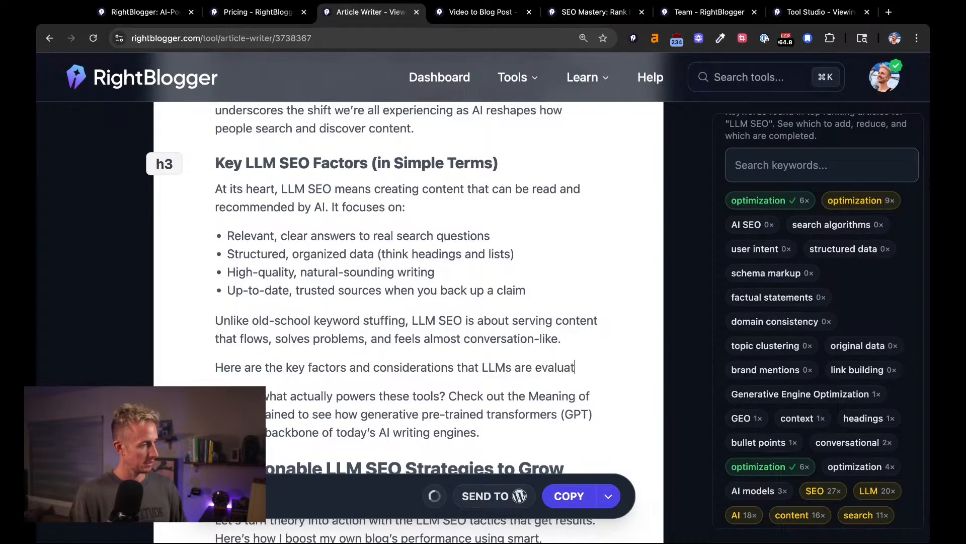
{"action": "type", "text": "ing for SEO"}
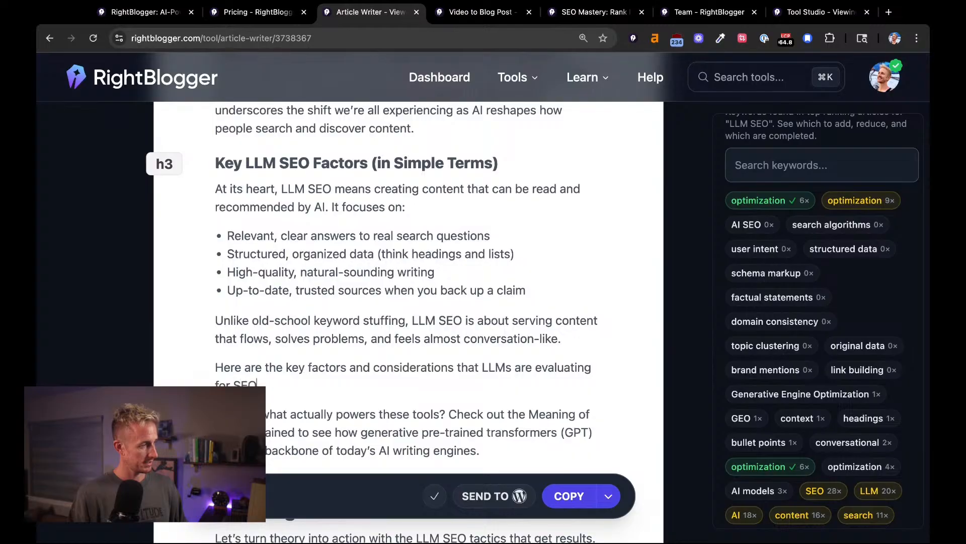
{"action": "type", "text": " purposes"}
- Start a bulleted list below the "Here are the key factors and considerations" line with the item "User Intent:"
{"action": "key", "text": "Return"}
{"action": "type", "text": "/"}
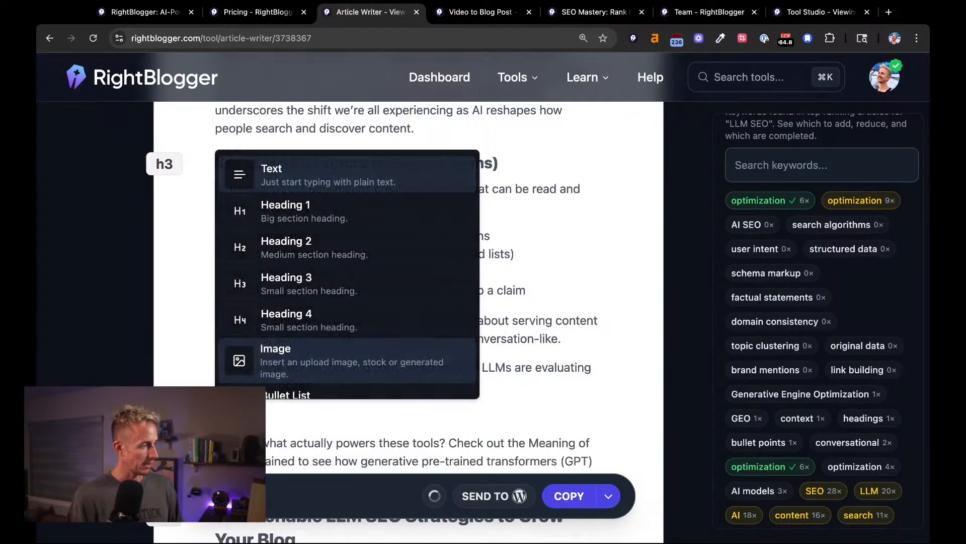
{"action": "type", "text": "list"}
{"action": "left_click", "coordinate": [304, 464]}
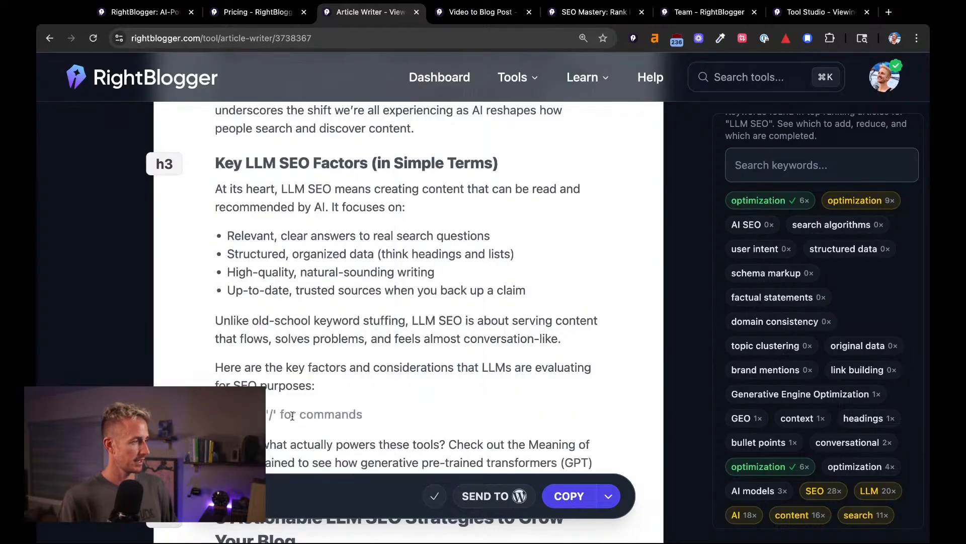
{"action": "mouse_move", "coordinate": [864, 258]}
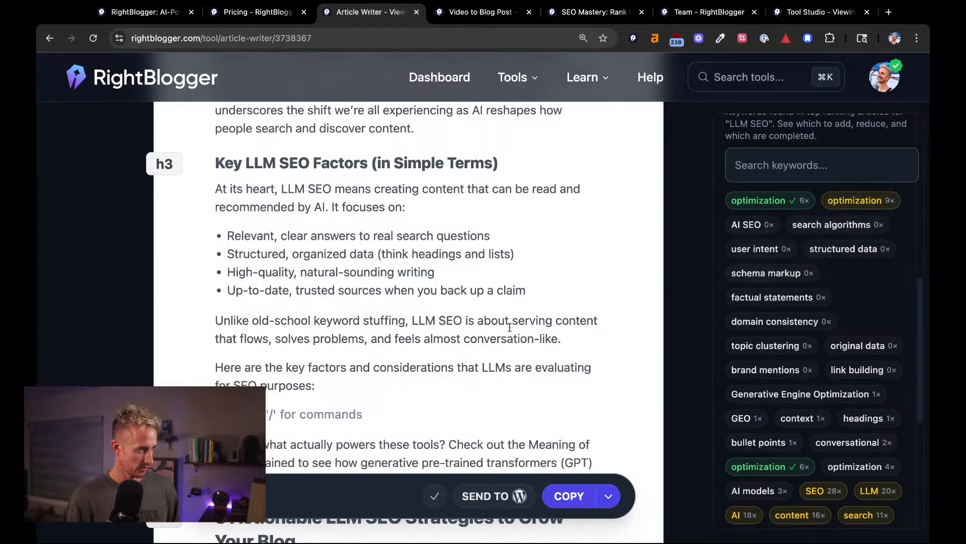
{"action": "left_click", "coordinate": [390, 386]}
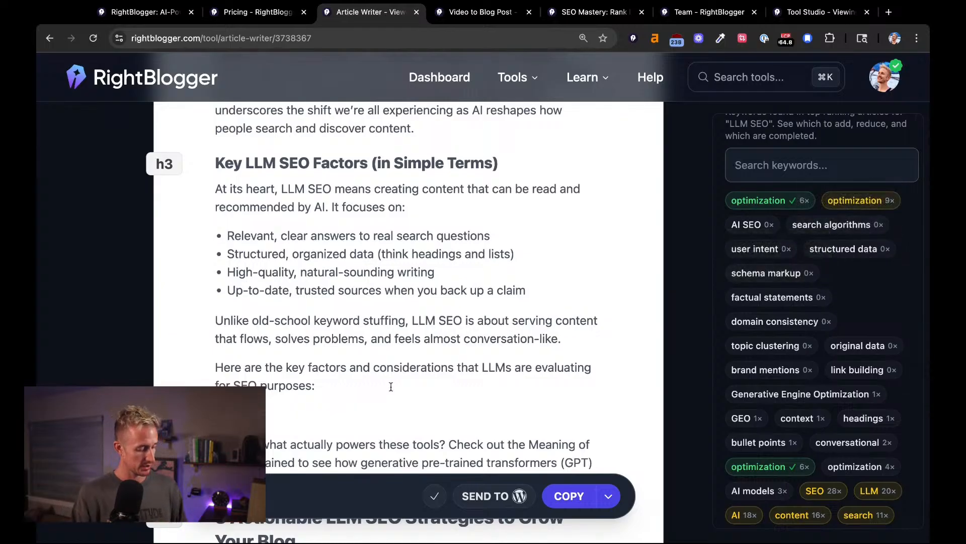
{"action": "type", "text": "e"}
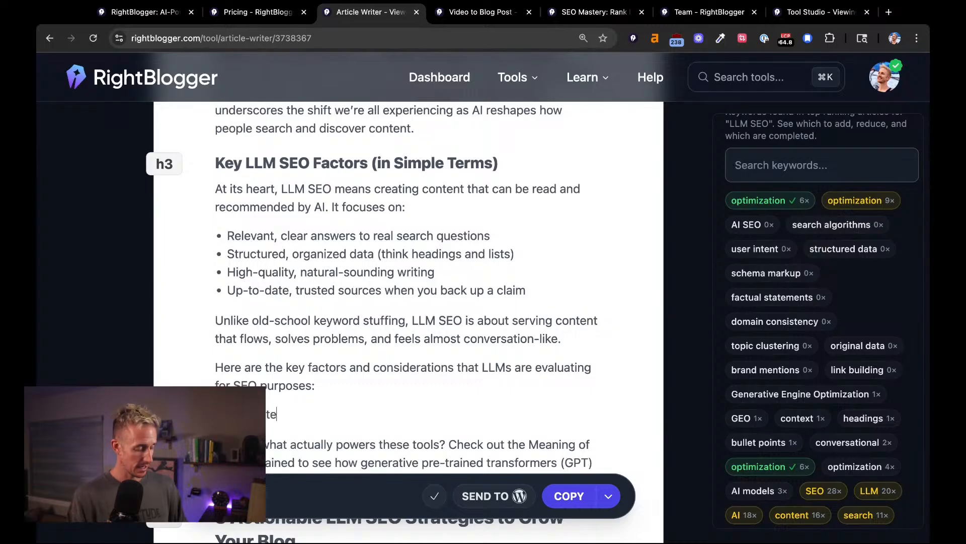
{"action": "type", "text": "tnt:"}
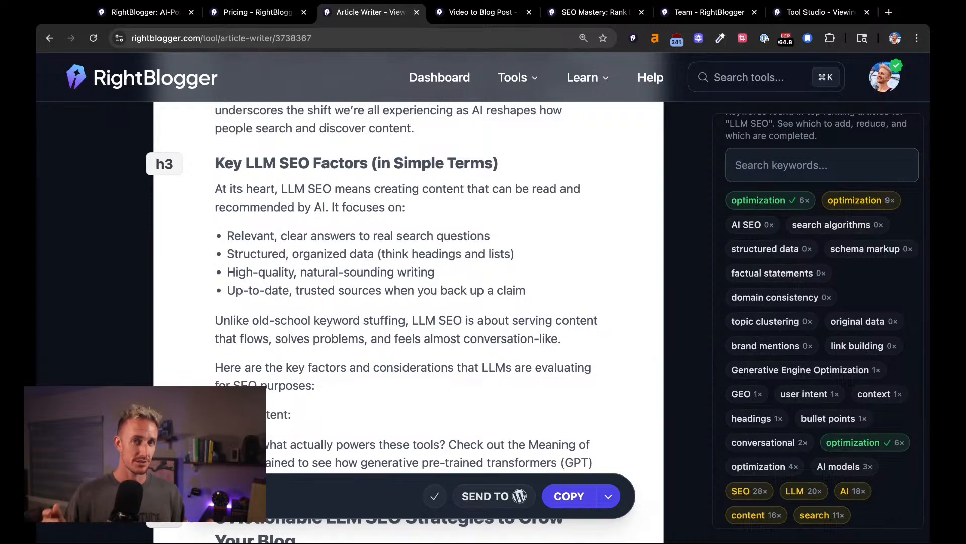
- Complete the "User Intent:" bullet with the placeholder text "describe, example"
{"action": "type", "text": "describe"}
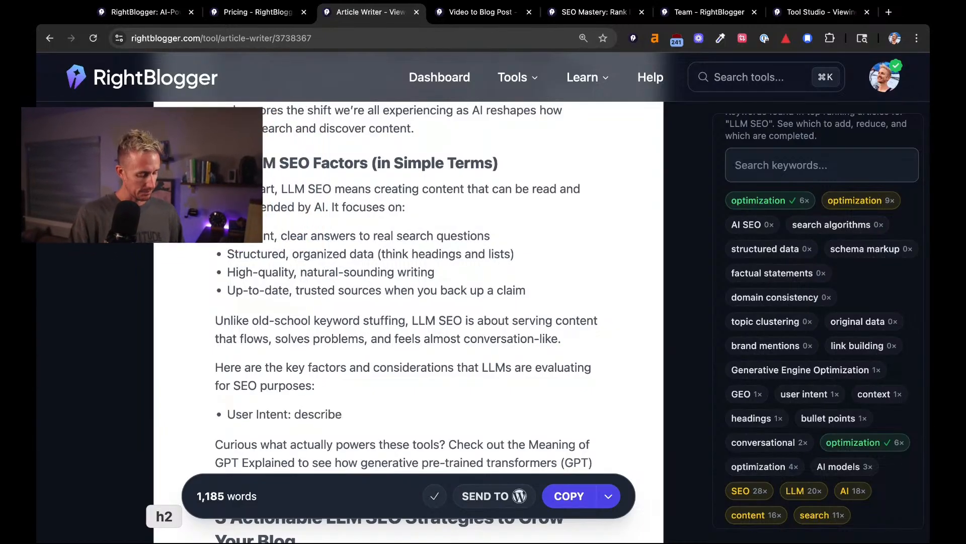
{"action": "type", "text": ", examples"}
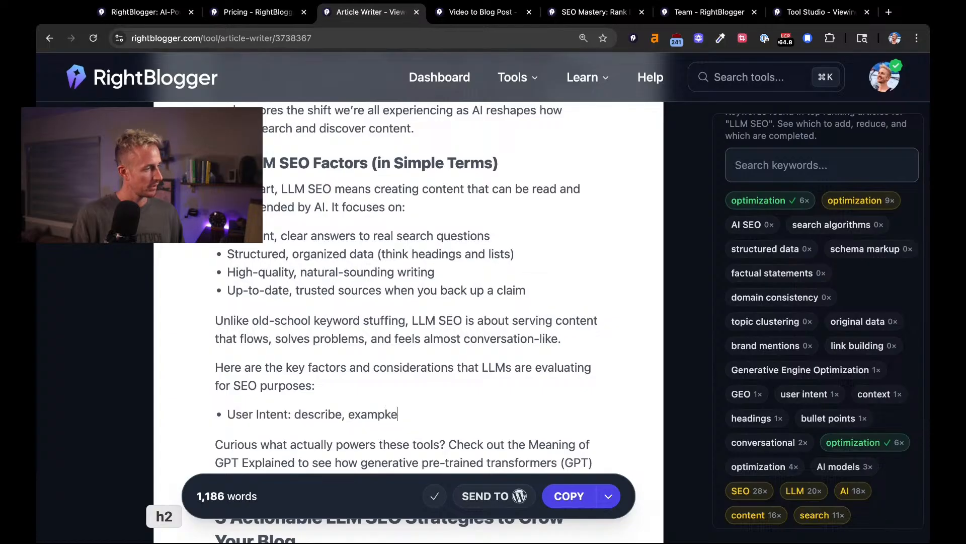
{"action": "key", "text": "BackSpace"}
{"action": "key", "text": "BackSpace"}
{"action": "key", "text": "BackSpace"}
{"action": "type", "text": "le,"}
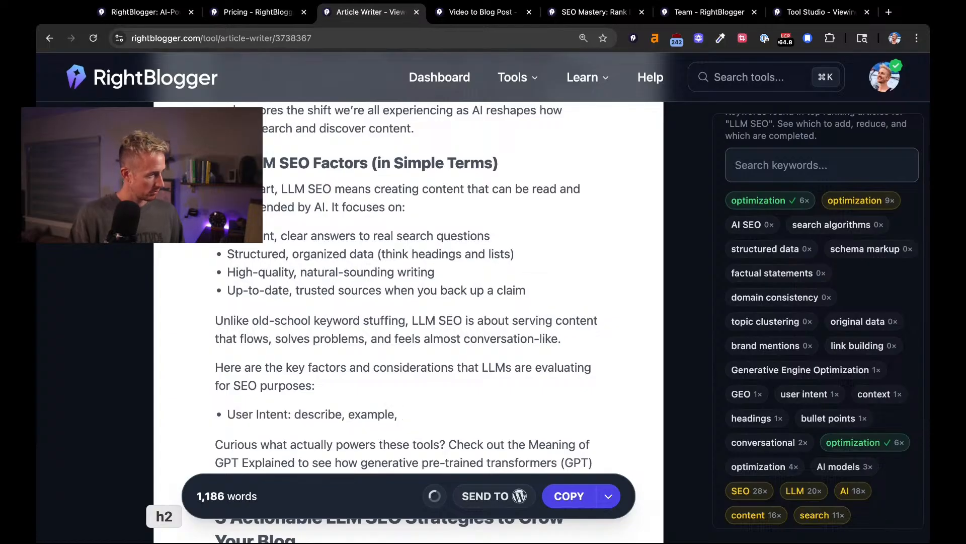
{"action": "key", "text": "BackSpace"}
{"action": "key", "text": "BackSpace"}
- Add the bullets "Factual Statements:" and "Original Data:" below the "User Intent" item
{"action": "key", "text": "Return"}
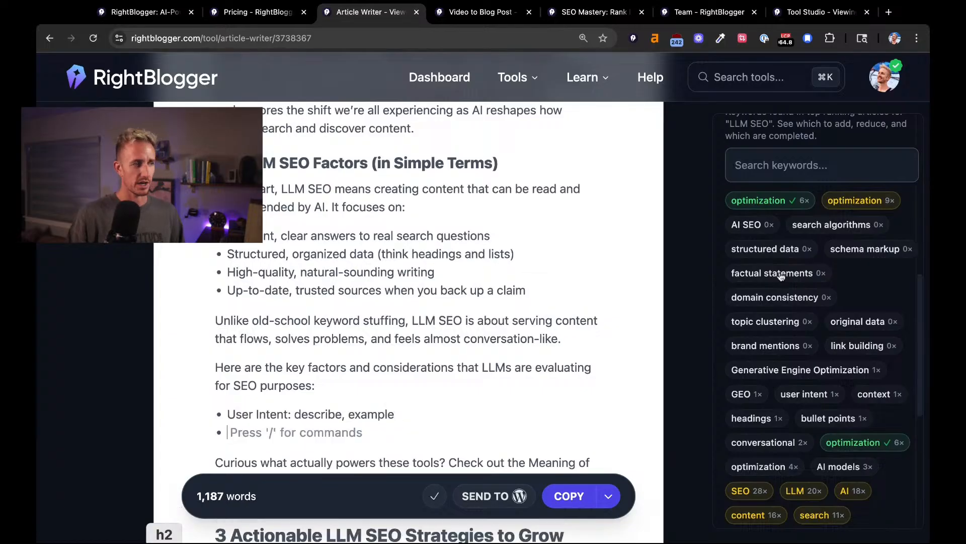
{"action": "type", "text": "Fa"}
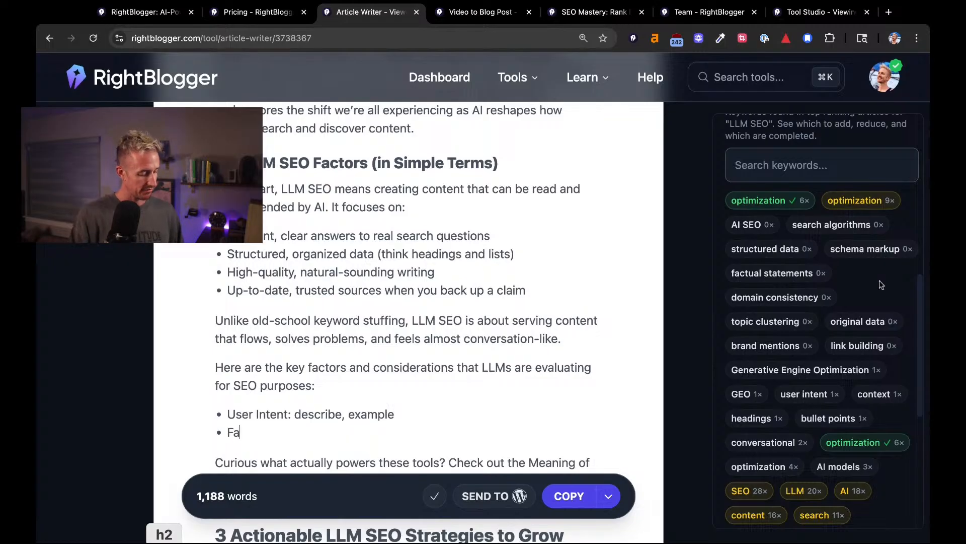
{"action": "type", "text": "ctual Stateme"}
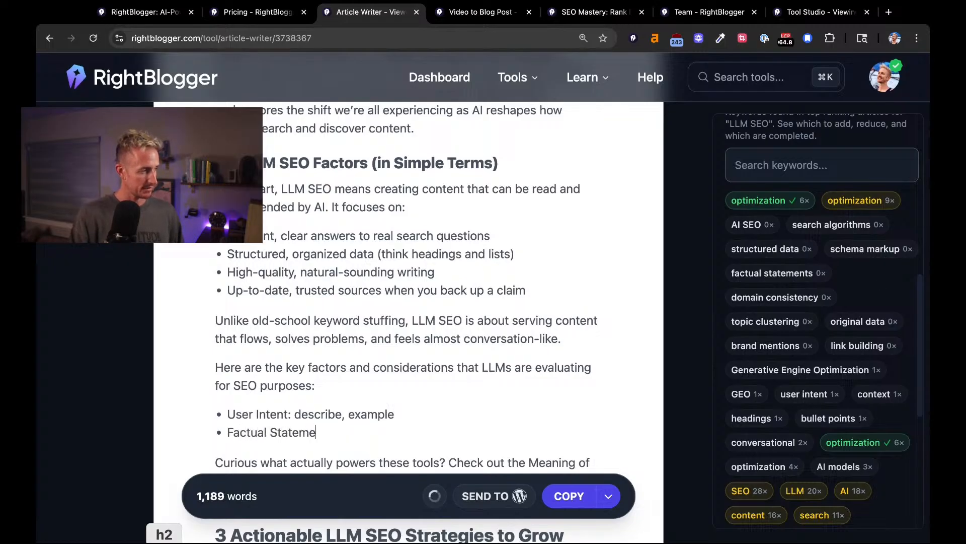
{"action": "type", "text": "nts:"}
{"action": "key", "text": "Return"}
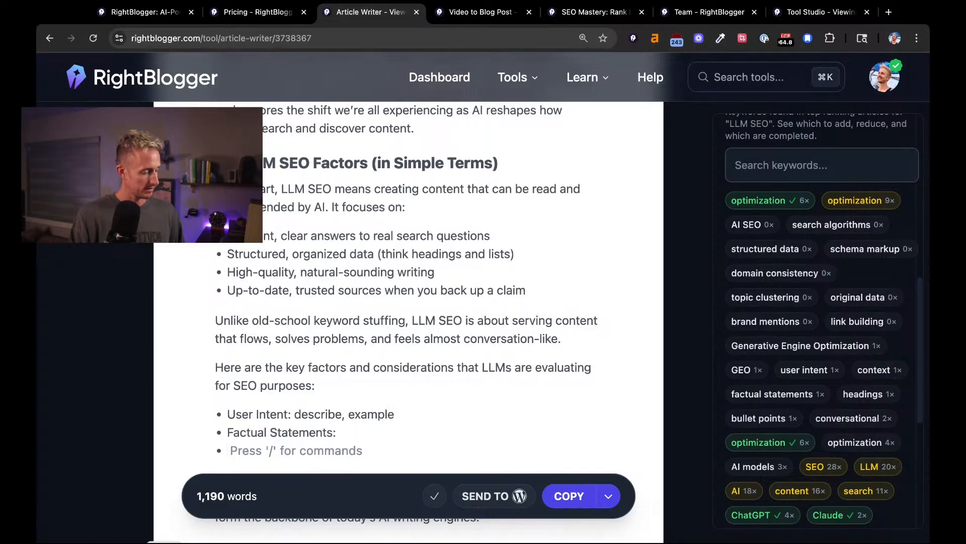
{"action": "type", "text": "Original"}
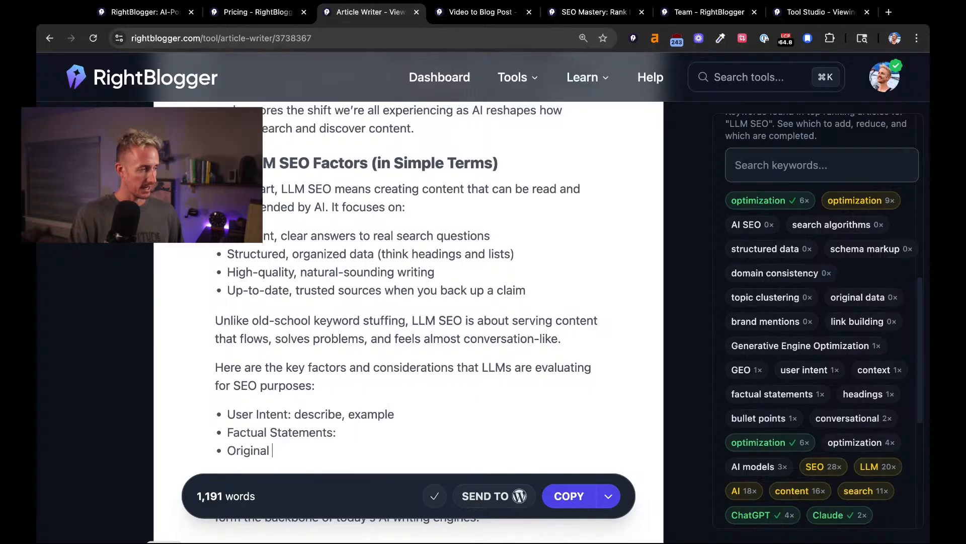
{"action": "type", "text": " Data:"}
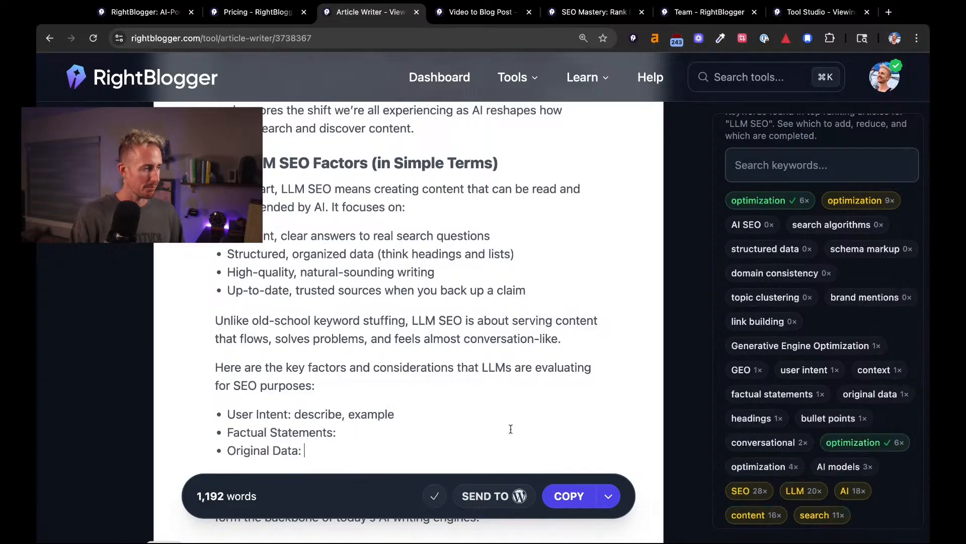
- Insert the bullets "Topic Clustering" and "Brand Mentions:" between "Factual Statements:" and "Original Data:"
{"action": "left_click", "coordinate": [357, 436]}
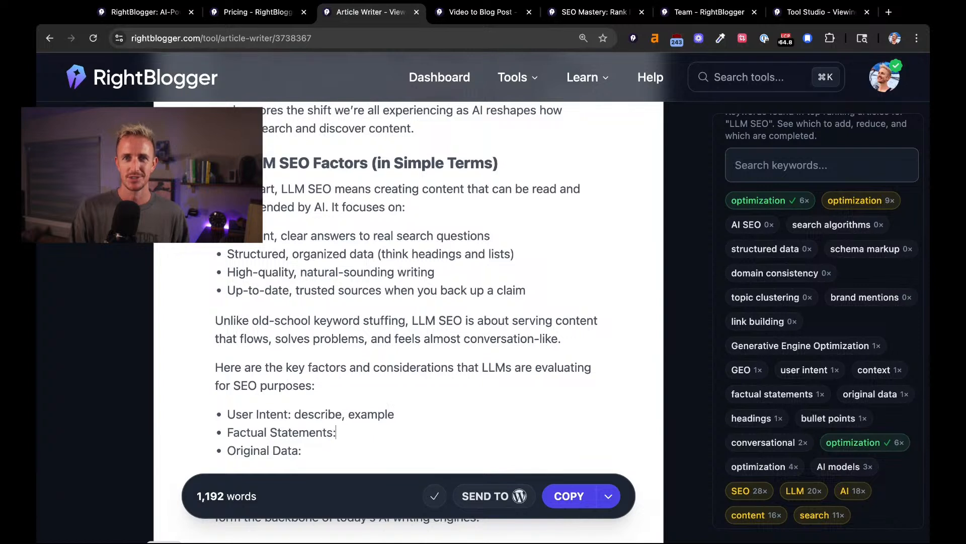
{"action": "key", "text": "Return"}
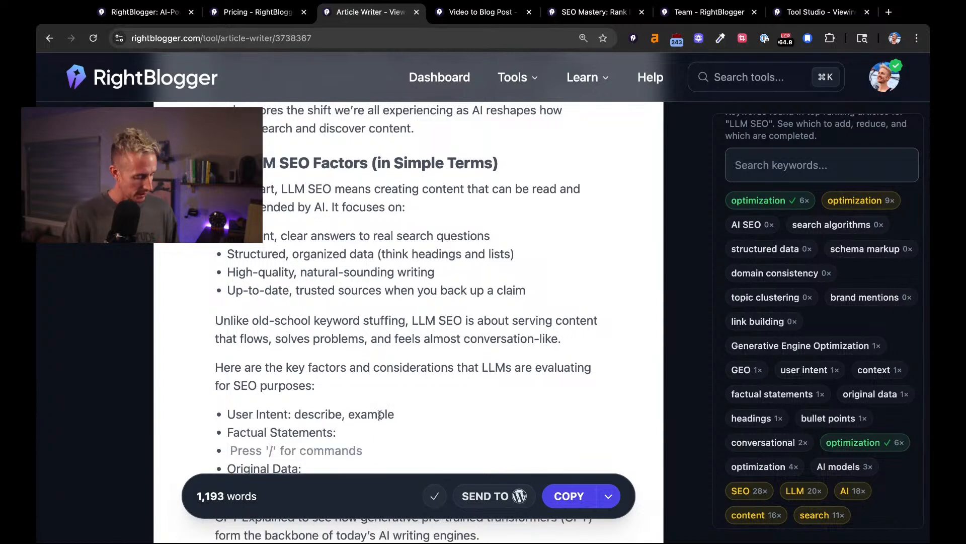
{"action": "type", "text": "Topic Clu"}
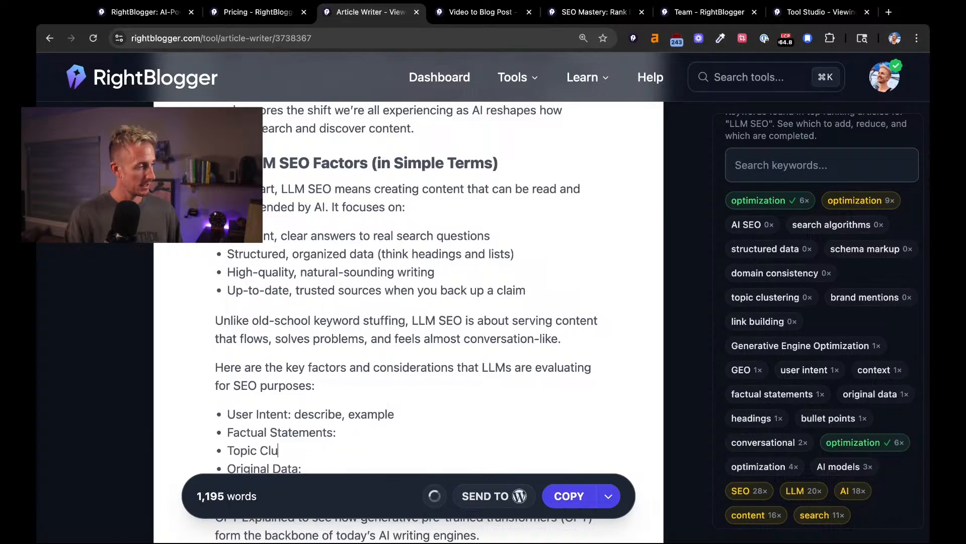
{"action": "type", "text": "stering"}
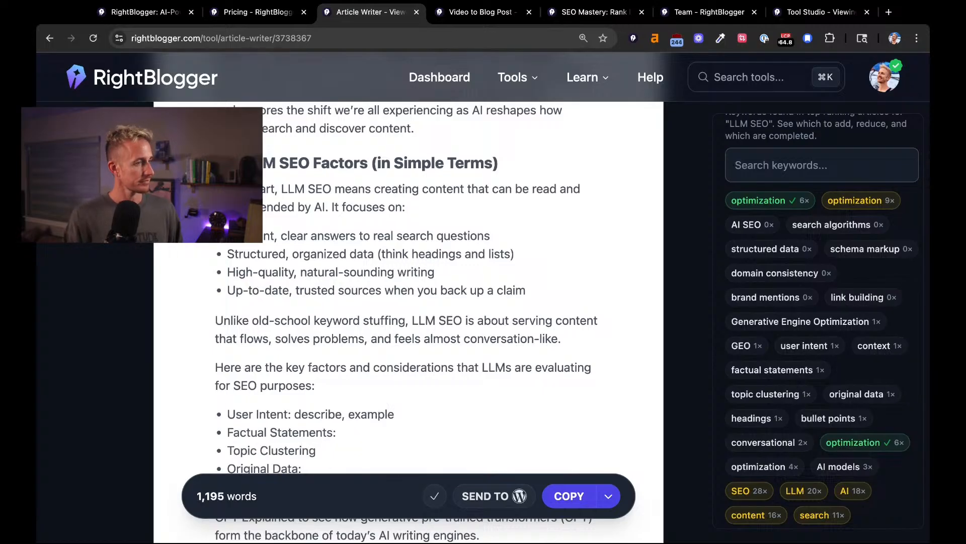
{"action": "key", "text": "Return"}
{"action": "type", "text": "Brand Ment"}
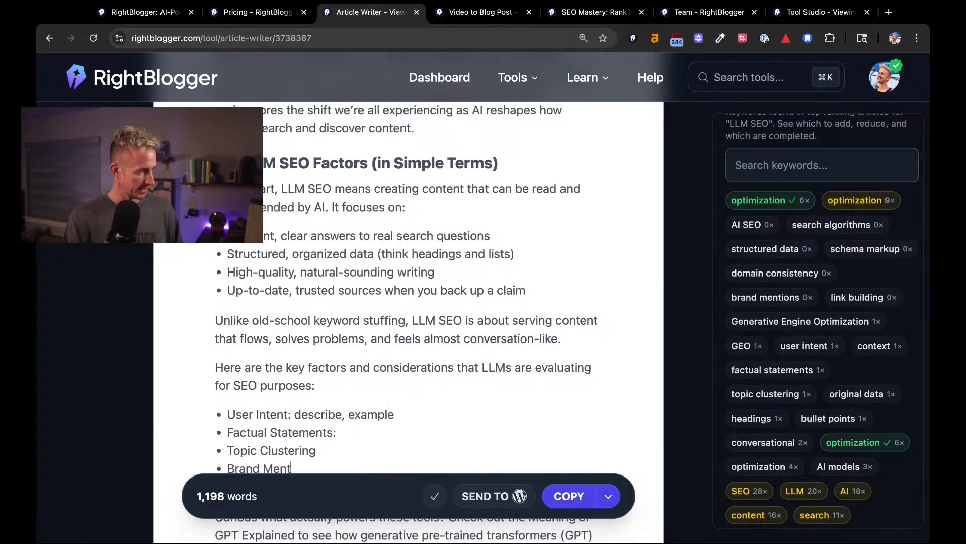
{"action": "type", "text": "ions:"}
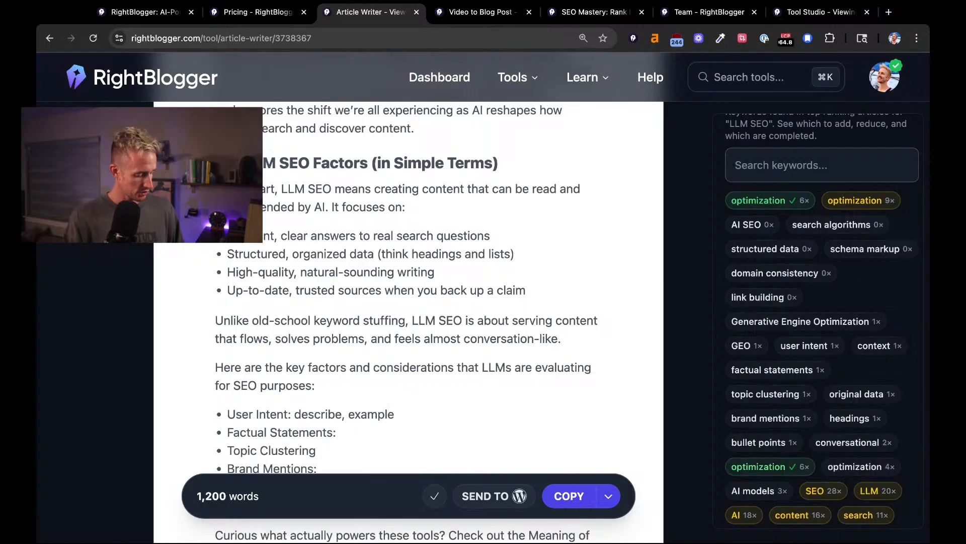
- Insert the bullets "Structured Data:" and "Schema Markup:" between "Brand Mentions:" and "Original Data:"
{"action": "scroll", "coordinate": [383, 338], "scroll_direction": "down", "scroll_amount": 5}
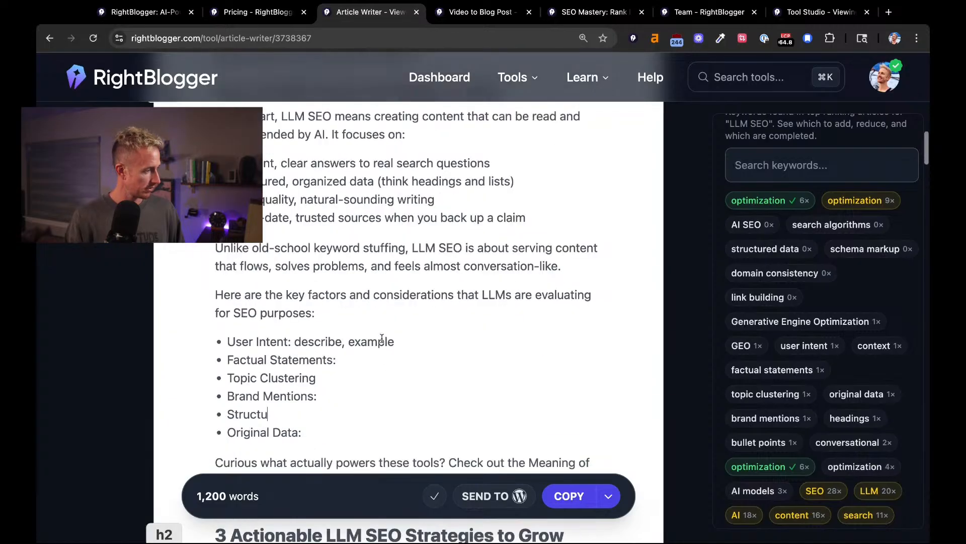
{"action": "type", "text": "red "}
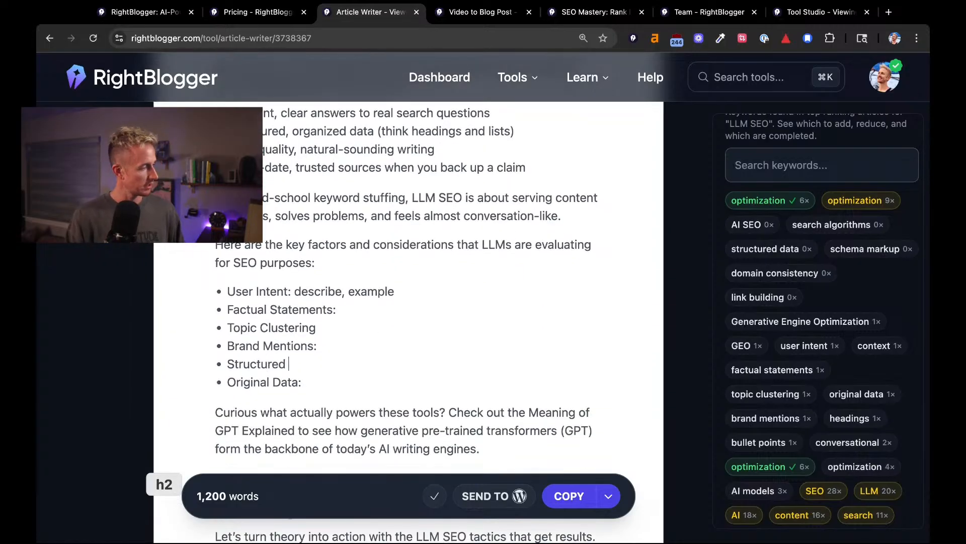
{"action": "type", "text": "Data:"}
{"action": "key", "text": "Return"}
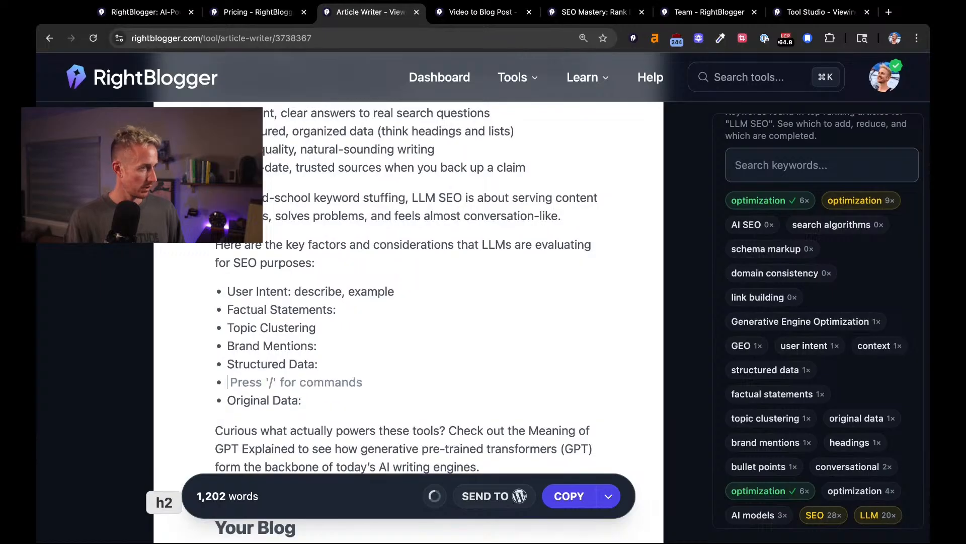
{"action": "type", "text": "Schema Markup:"}
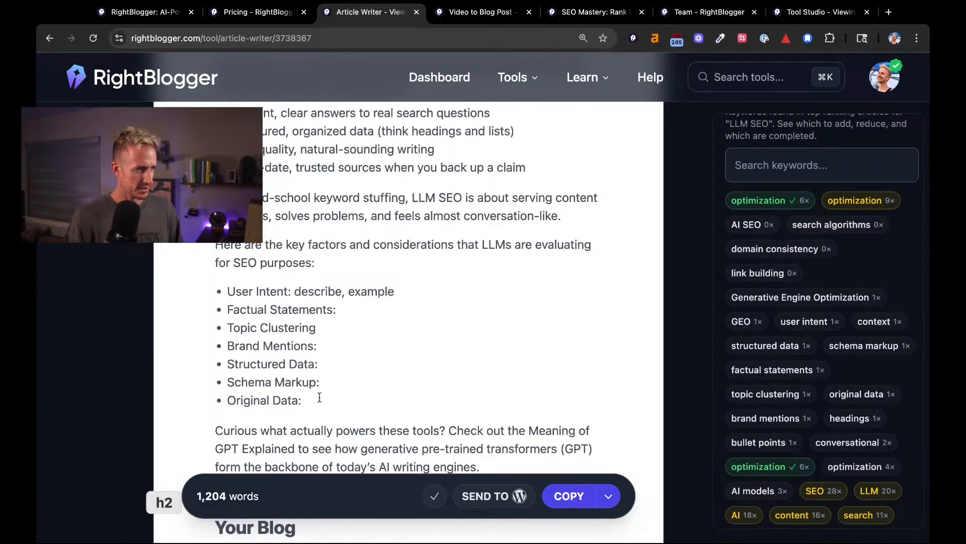
- Add a "Link Building:" bullet after "Original Data:", followed by an empty bullet
{"action": "left_click", "coordinate": [320, 398]}
{"action": "key", "text": "Return"}
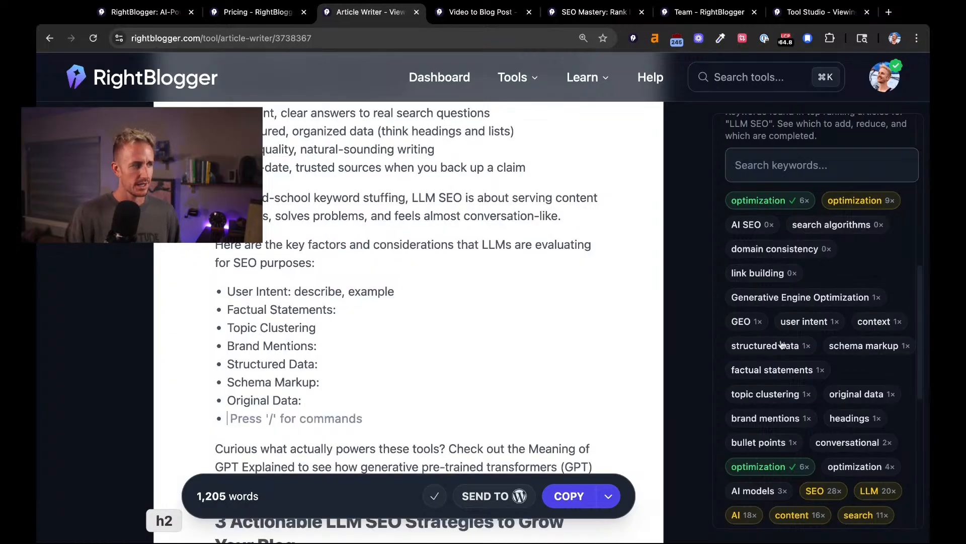
{"action": "type", "text": "link buil"}
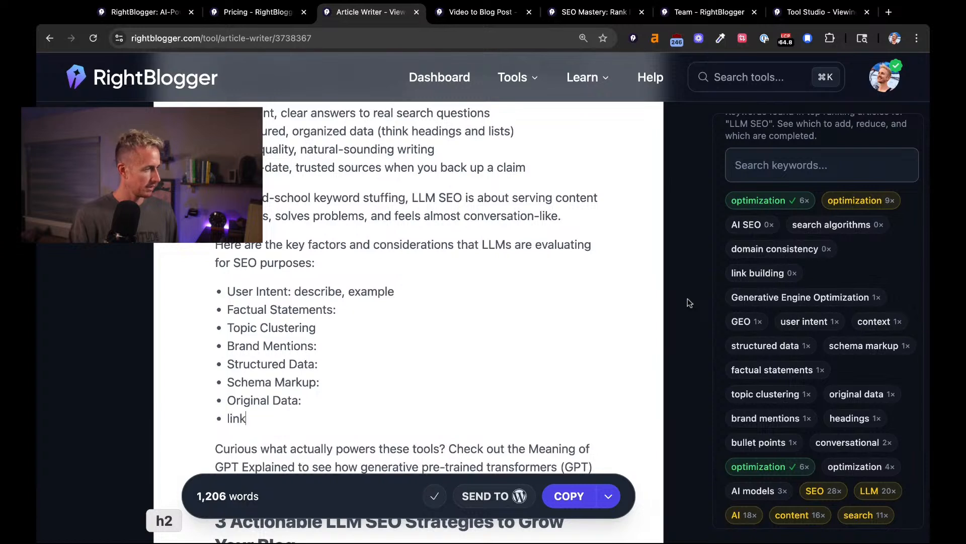
{"action": "key", "text": "BackSpace"}
{"action": "key", "text": "BackSpace"}
{"action": "key", "text": "BackSpace"}
{"action": "key", "text": "BackSpace"}
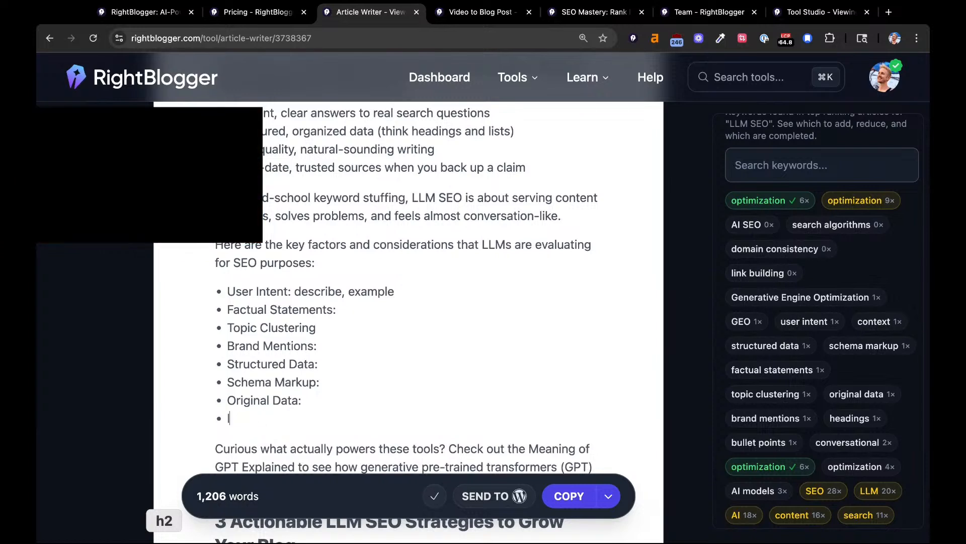
{"action": "type", "text": "Link Building:"}
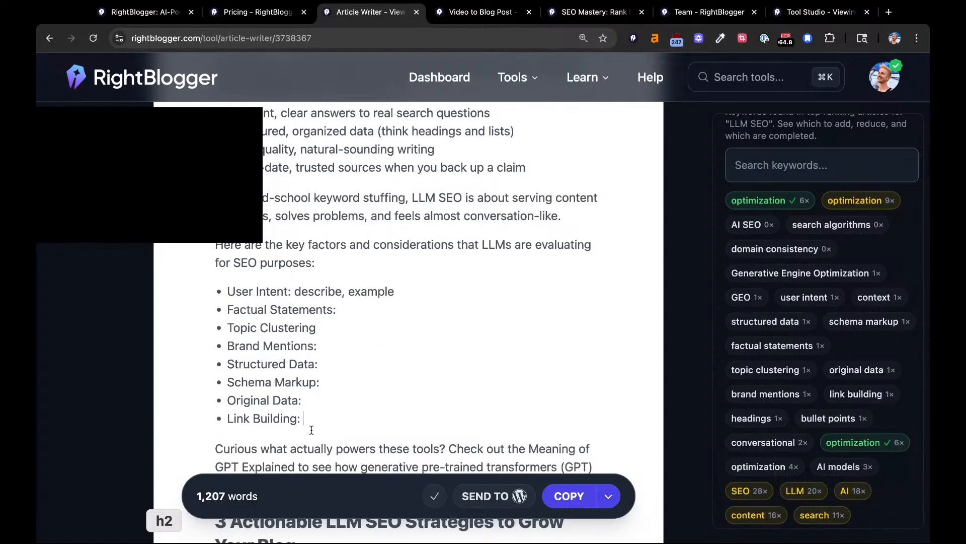
{"action": "key", "text": "Return"}
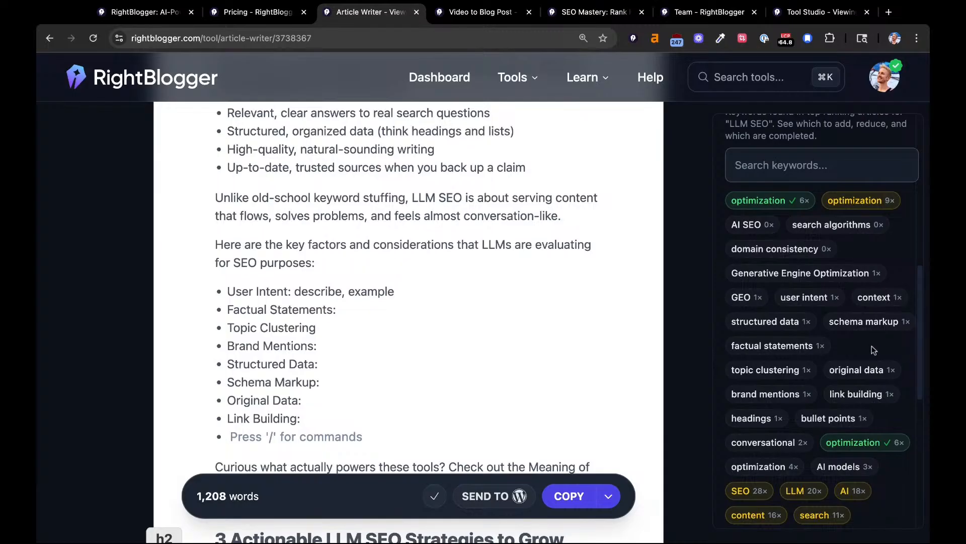
- Review the Top Keywords list for keywords the article still has to add and those already covered
{"action": "scroll", "coordinate": [874, 351], "scroll_direction": "up", "scroll_amount": 1}
{"action": "scroll", "coordinate": [878, 312], "scroll_direction": "down", "scroll_amount": 1}
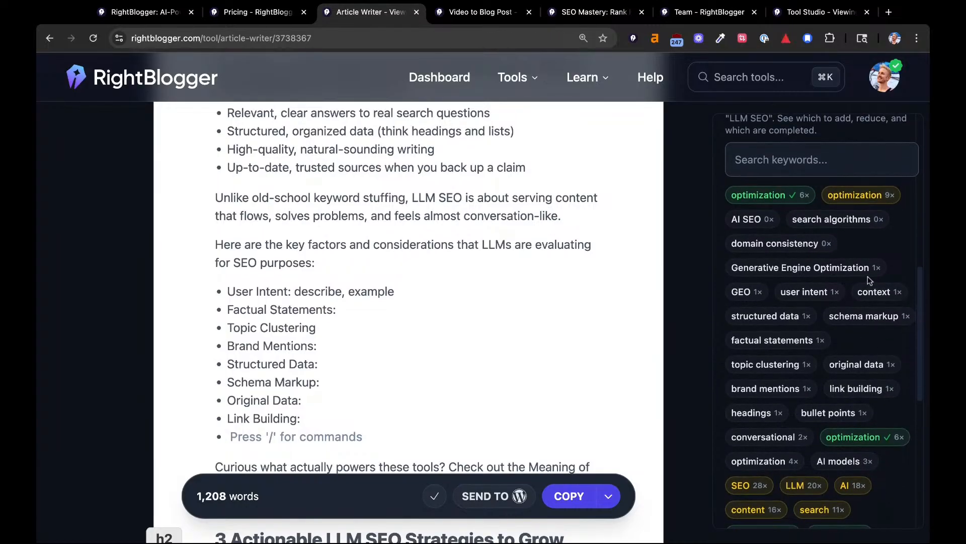
{"action": "scroll", "coordinate": [861, 236], "scroll_direction": "up", "scroll_amount": 1}
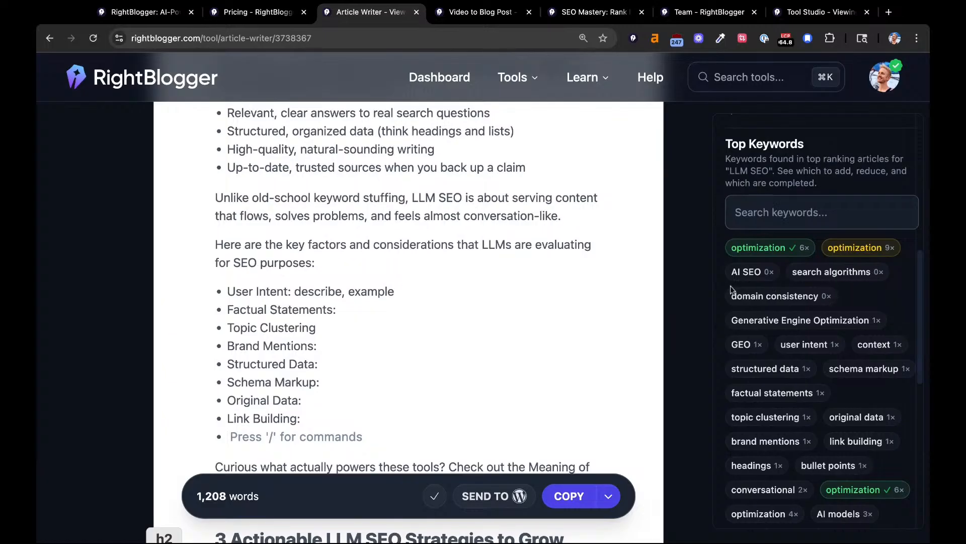
{"action": "mouse_move", "coordinate": [883, 283]}
{"action": "scroll", "coordinate": [872, 312], "scroll_direction": "down", "scroll_amount": 6}
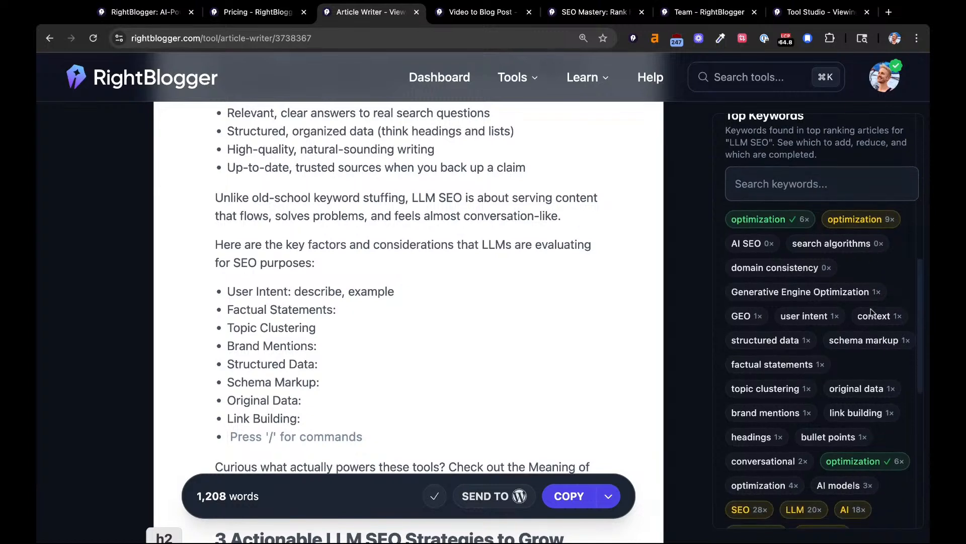
{"action": "scroll", "coordinate": [821, 322], "scroll_direction": "up", "scroll_amount": 4}
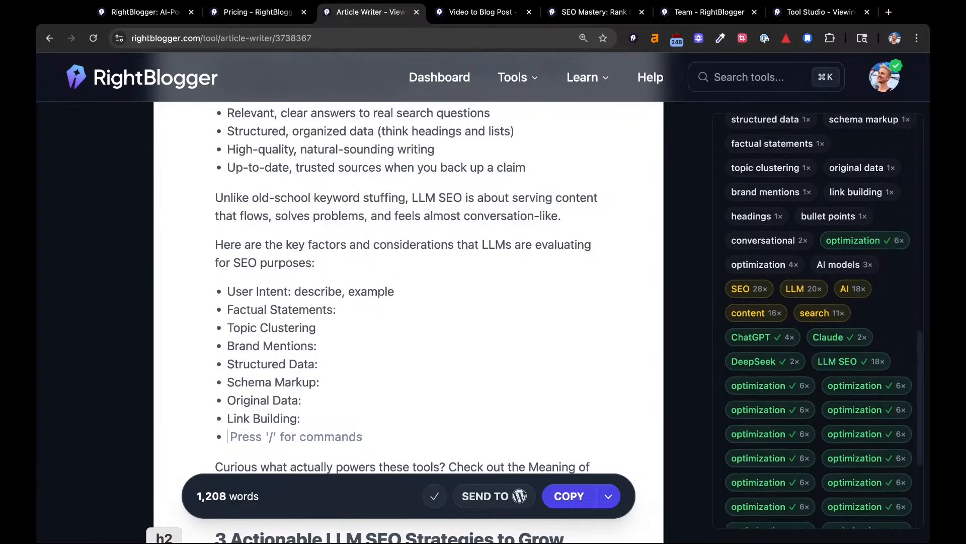
{"action": "scroll", "coordinate": [820, 322], "scroll_direction": "down", "scroll_amount": 5}
{"action": "scroll", "coordinate": [765, 202], "scroll_direction": "down", "scroll_amount": 1}
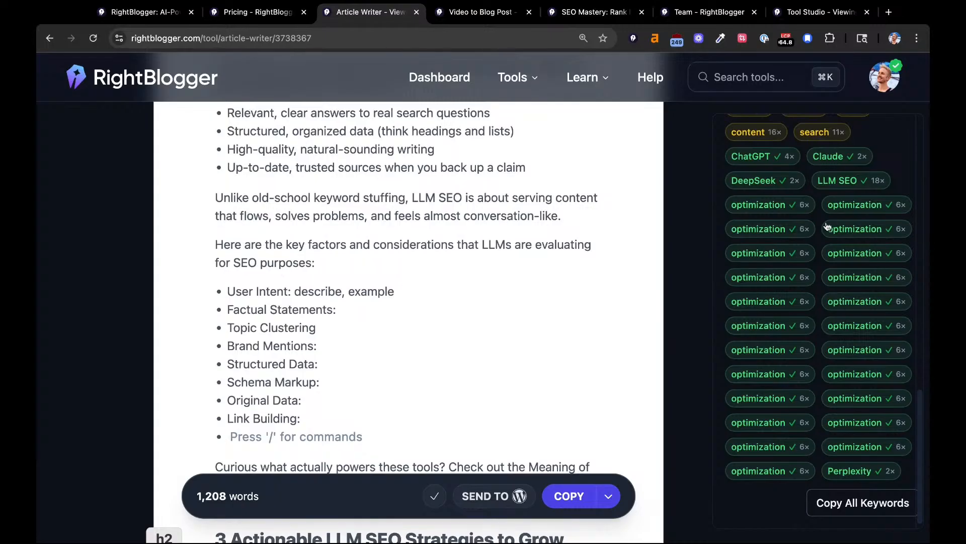
- Remove the empty bullet below "Link Building:" in the key LLM SEO factors list
{"action": "scroll", "coordinate": [828, 227], "scroll_direction": "up", "scroll_amount": 6}
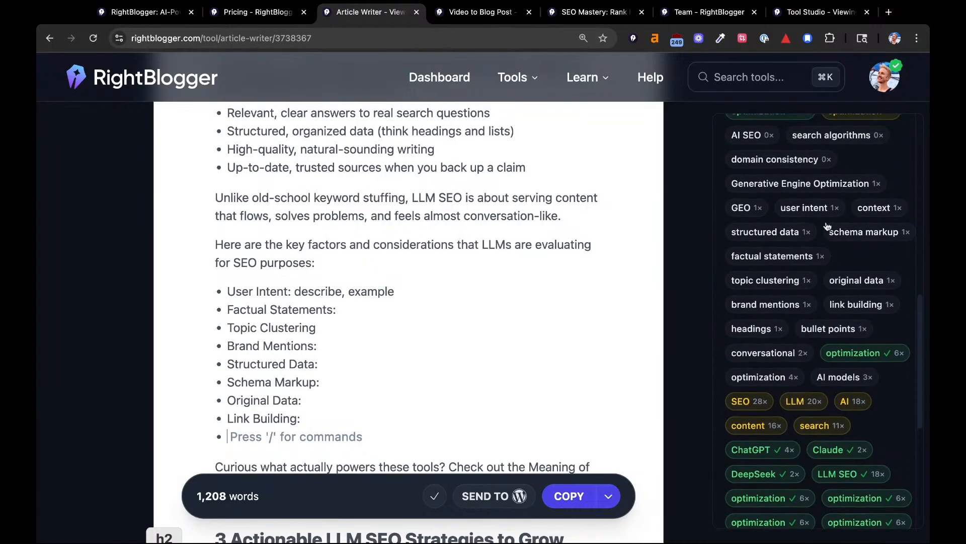
{"action": "scroll", "coordinate": [828, 227], "scroll_direction": "up", "scroll_amount": 2}
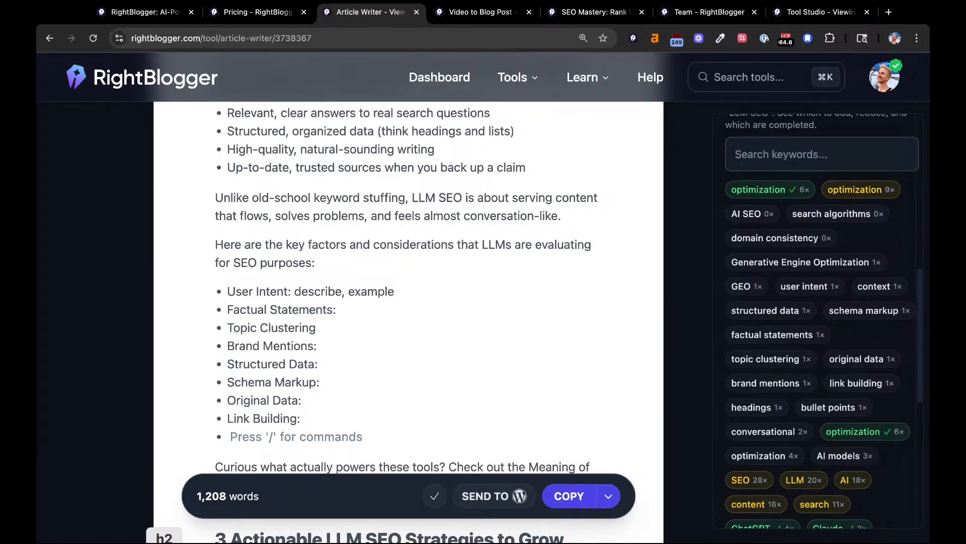
{"action": "scroll", "coordinate": [828, 227], "scroll_direction": "up", "scroll_amount": 7}
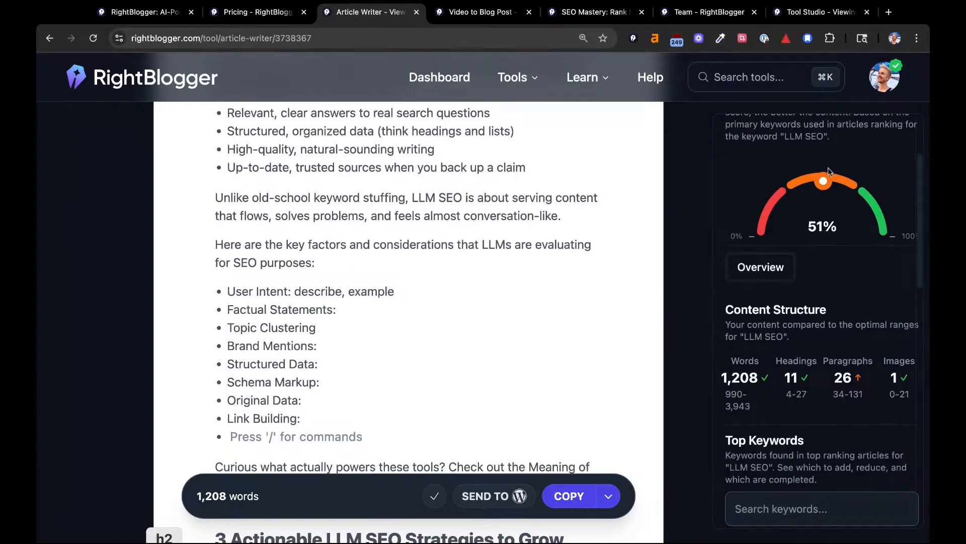
{"action": "scroll", "coordinate": [851, 259], "scroll_direction": "down", "scroll_amount": 6}
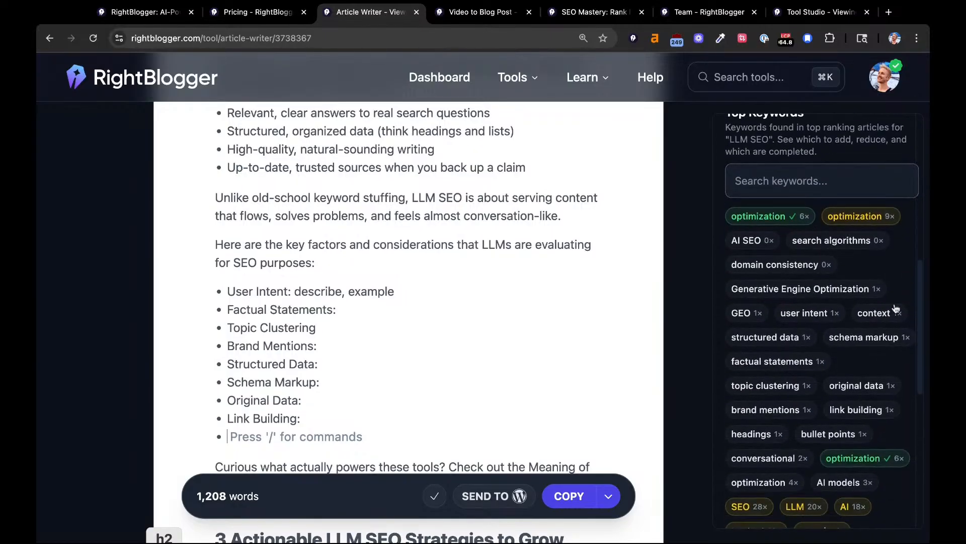
{"action": "mouse_move", "coordinate": [890, 315]}
{"action": "scroll", "coordinate": [416, 326], "scroll_direction": "down", "scroll_amount": 1}
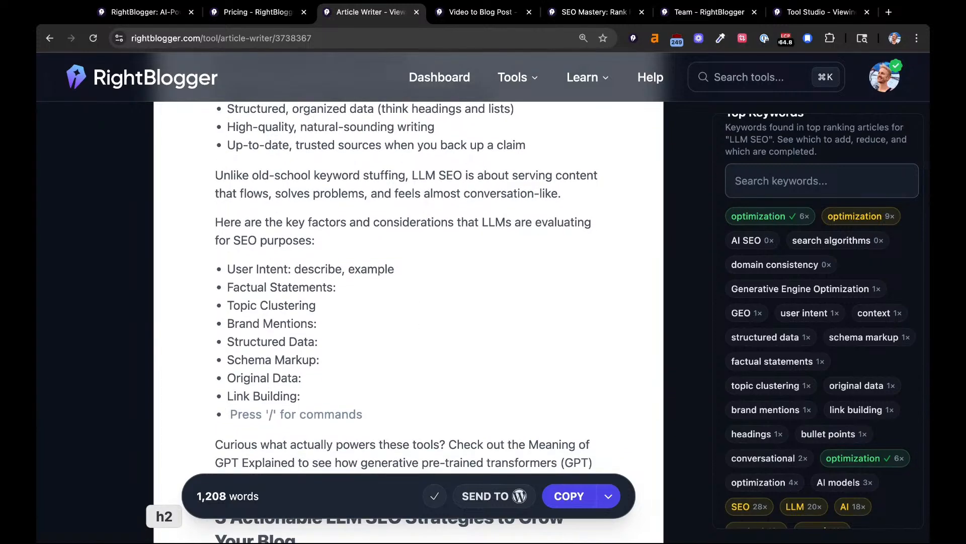
{"action": "key", "text": "BackSpace"}
{"action": "key", "text": "BackSpace"}
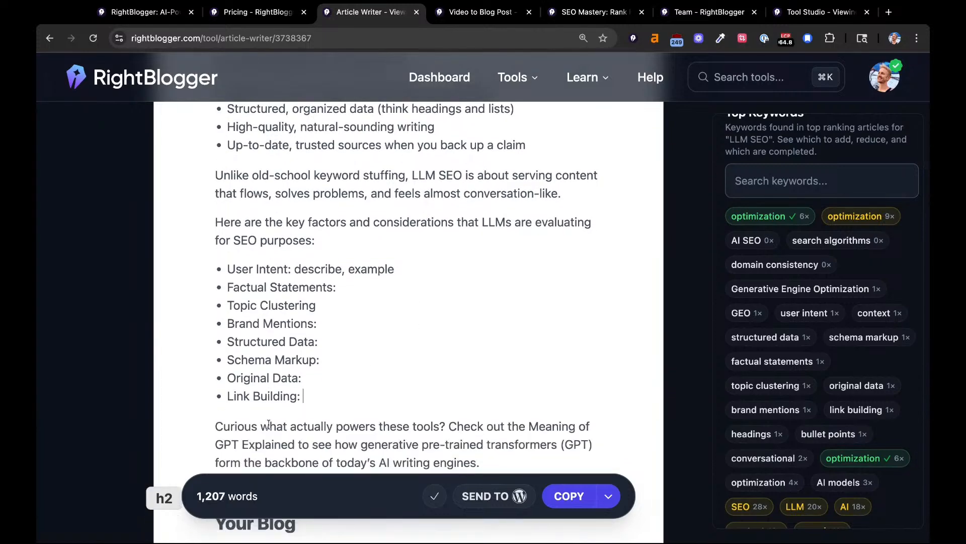
- Review the Key LLM SEO Factors section against the SEO score, content structure and Top Keywords in the "LLM SEO" report
{"action": "scroll", "coordinate": [269, 425], "scroll_direction": "up", "scroll_amount": 5}
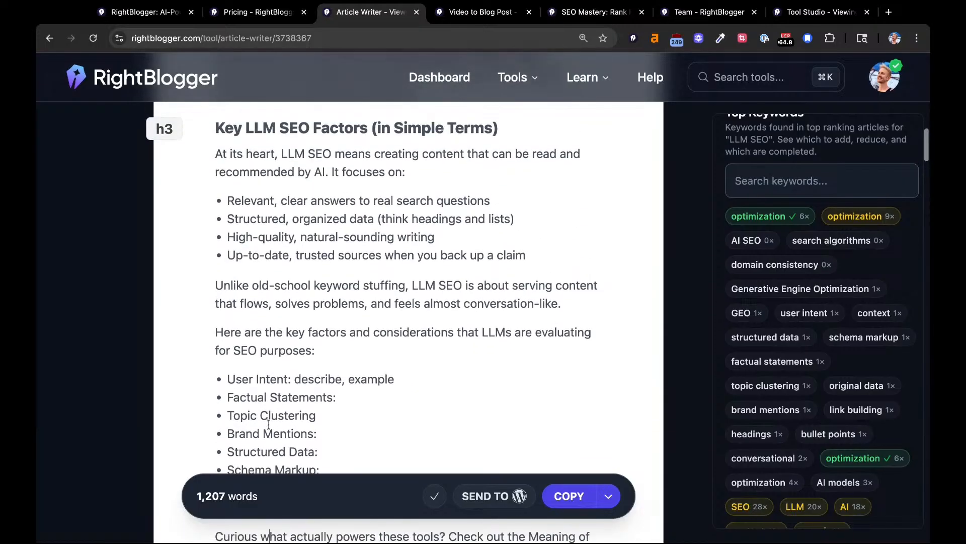
{"action": "scroll", "coordinate": [369, 298], "scroll_direction": "up", "scroll_amount": 1}
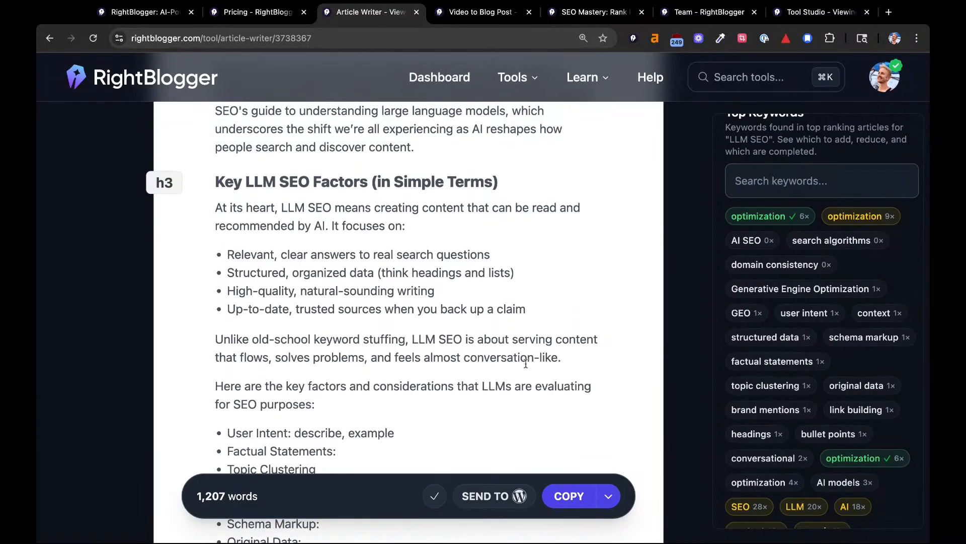
{"action": "scroll", "coordinate": [873, 292], "scroll_direction": "up", "scroll_amount": 7}
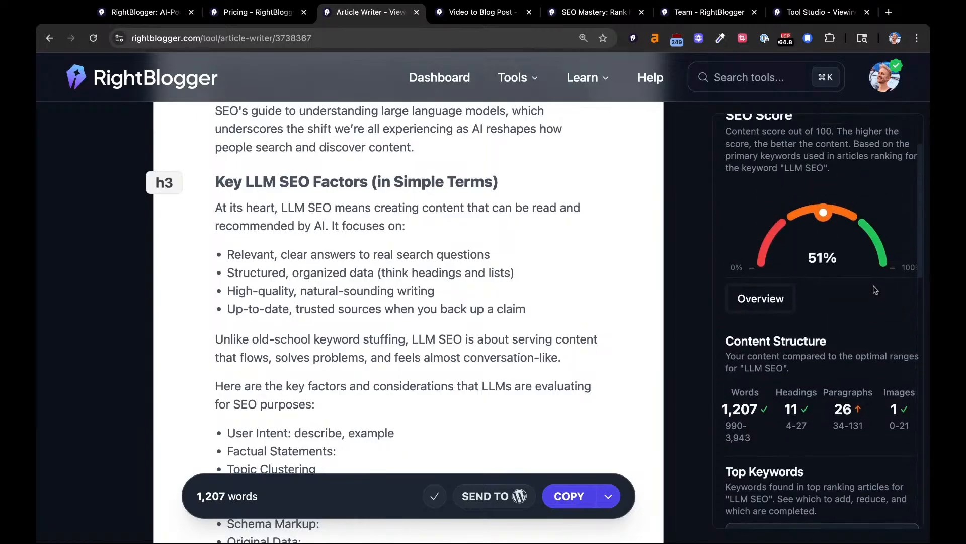
{"action": "scroll", "coordinate": [876, 290], "scroll_direction": "up", "scroll_amount": 4}
{"action": "scroll", "coordinate": [876, 290], "scroll_direction": "down", "scroll_amount": 5}
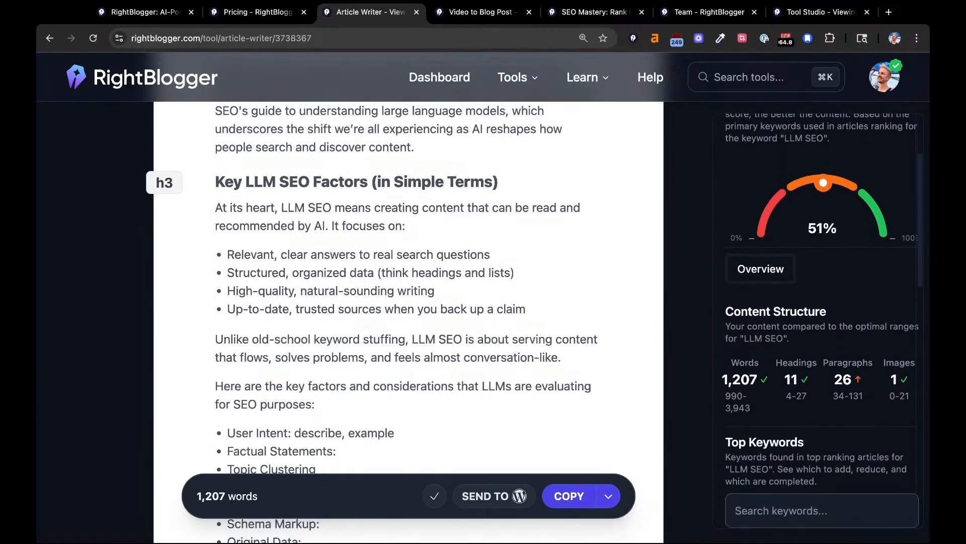
{"action": "scroll", "coordinate": [821, 320], "scroll_direction": "down", "scroll_amount": 6}
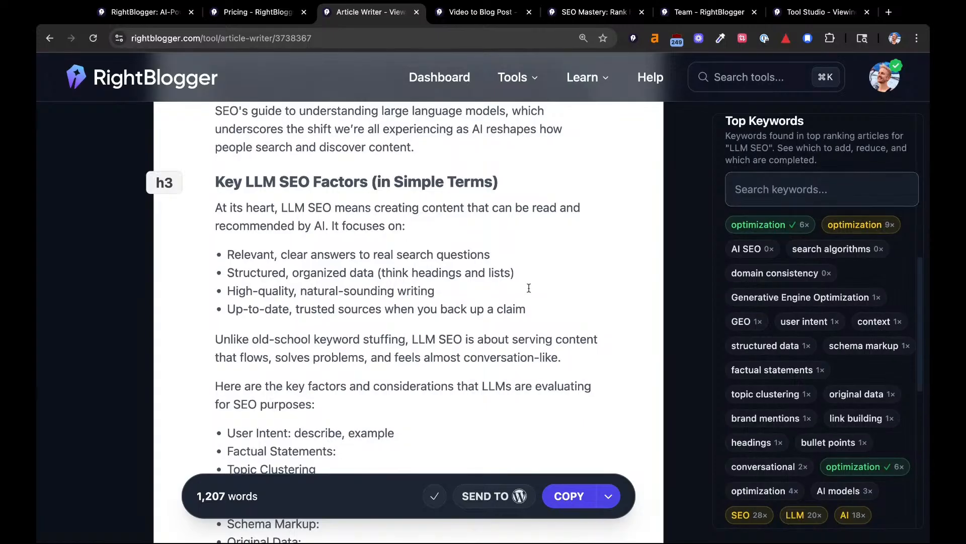
{"action": "scroll", "coordinate": [475, 318], "scroll_direction": "down", "scroll_amount": 3}
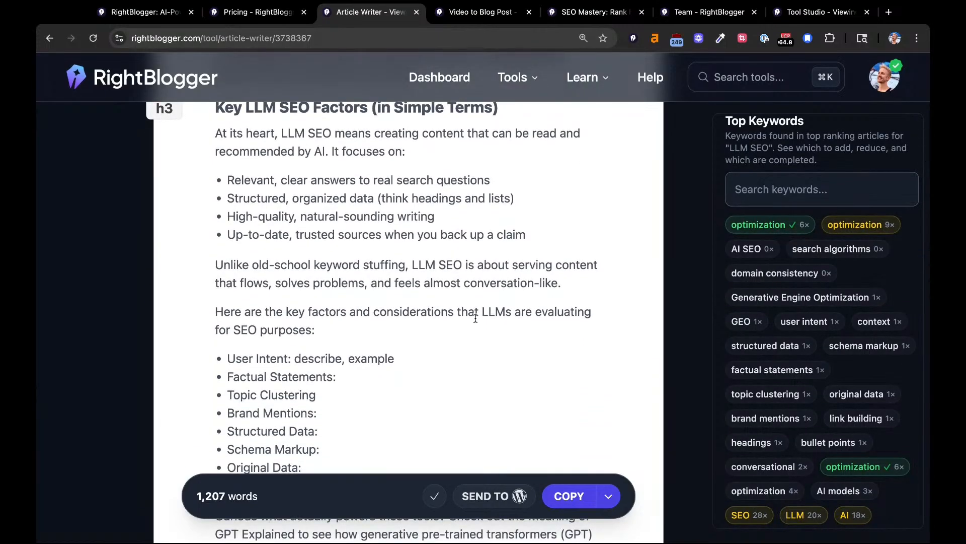
{"action": "scroll", "coordinate": [290, 399], "scroll_direction": "down", "scroll_amount": 3}
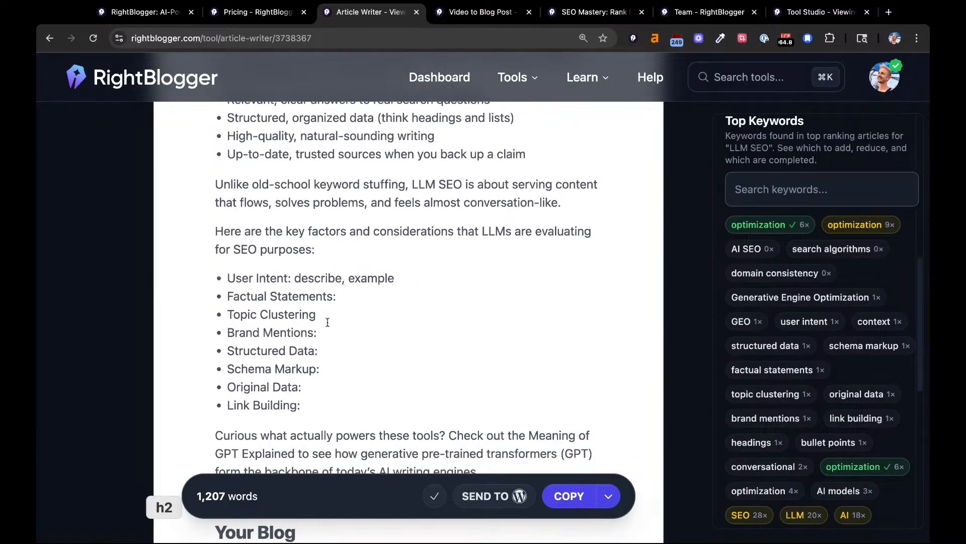
{"action": "scroll", "coordinate": [919, 313], "scroll_direction": "down", "scroll_amount": 5}
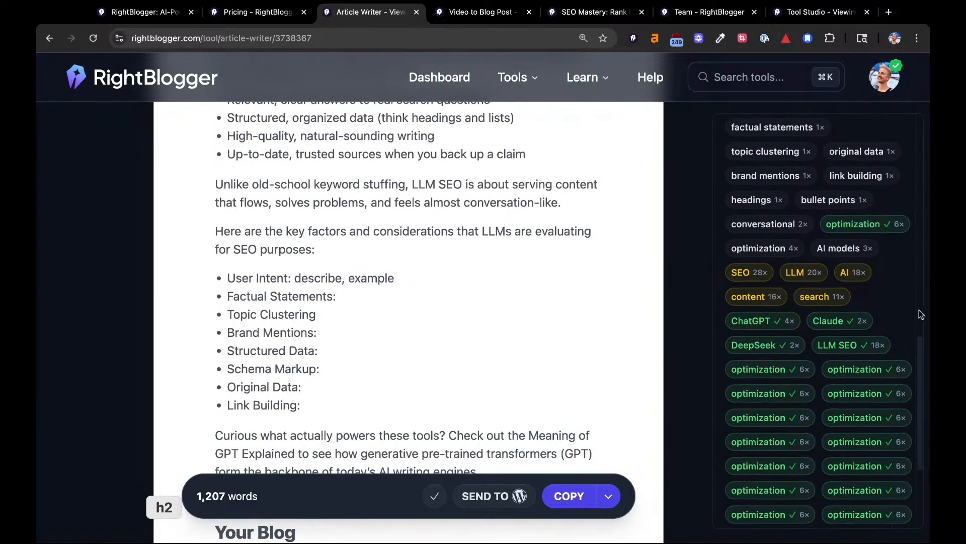
{"action": "scroll", "coordinate": [905, 297], "scroll_direction": "up", "scroll_amount": 10}
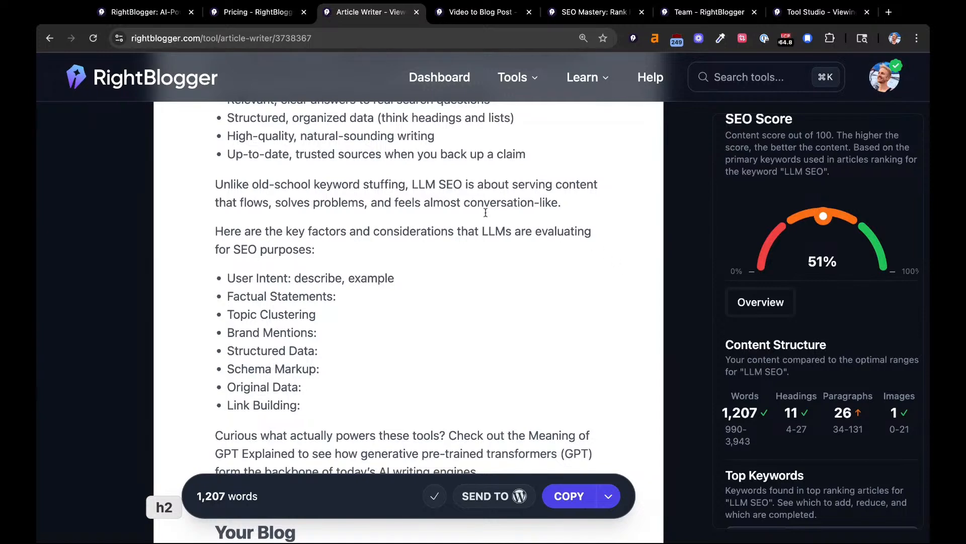
{"action": "scroll", "coordinate": [506, 168], "scroll_direction": "up", "scroll_amount": 12}
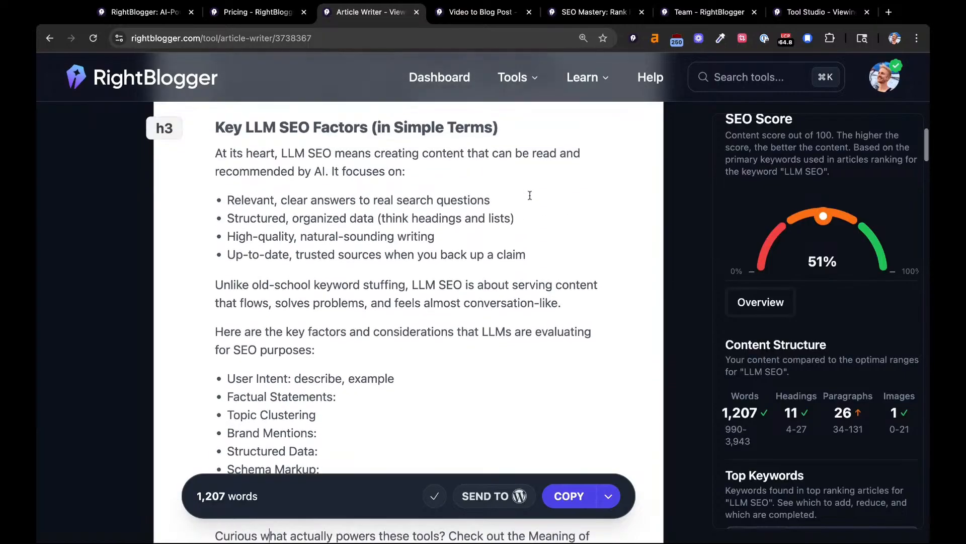
{"action": "scroll", "coordinate": [530, 196], "scroll_direction": "up", "scroll_amount": 3}
- Switch to the Video to Blog Generator page, look over its form settings, and collapse the advanced settings
{"action": "key", "text": "ctrl+Tab"}
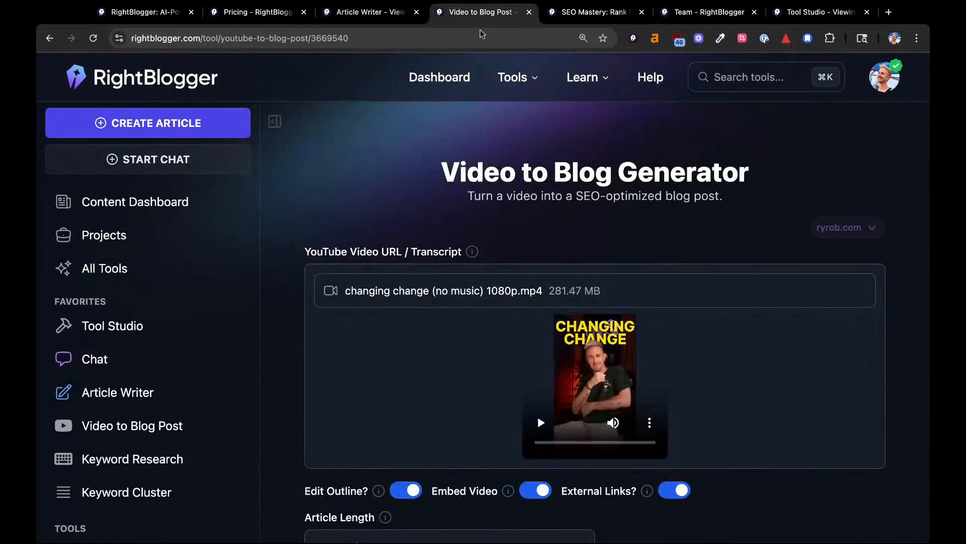
{"action": "scroll", "coordinate": [532, 186], "scroll_direction": "down", "scroll_amount": 15}
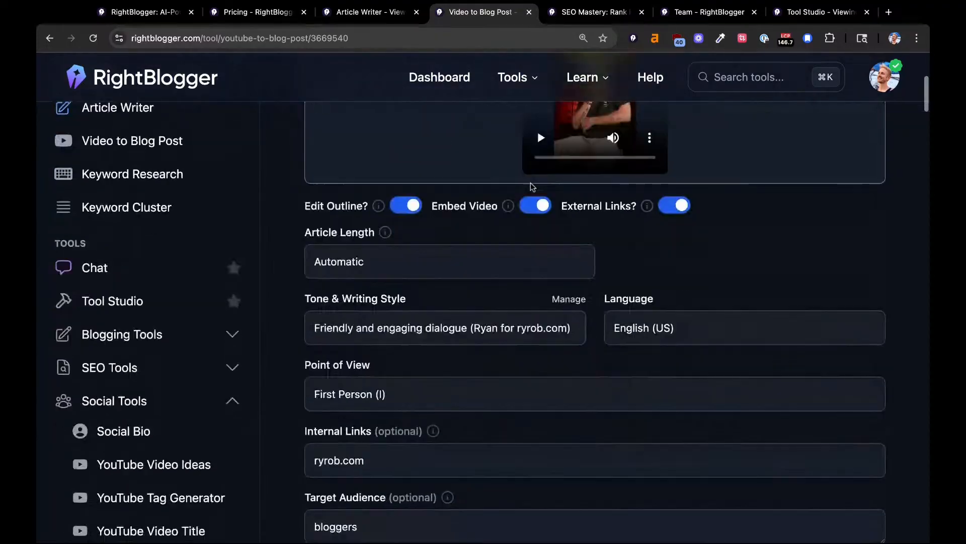
{"action": "scroll", "coordinate": [606, 313], "scroll_direction": "down", "scroll_amount": 2}
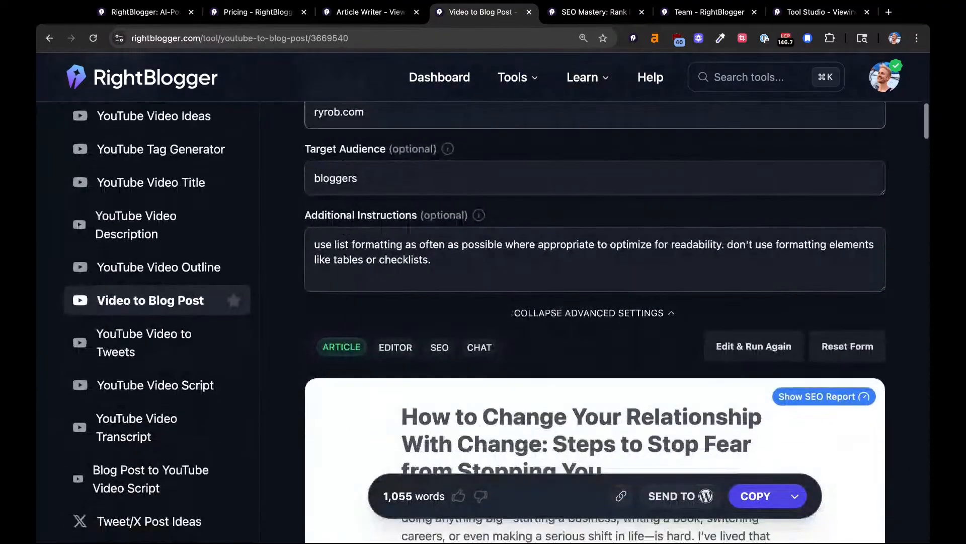
{"action": "left_click", "coordinate": [606, 313]}
{"action": "scroll", "coordinate": [605, 317], "scroll_direction": "up", "scroll_amount": 5}
{"action": "scroll", "coordinate": [605, 317], "scroll_direction": "down", "scroll_amount": 3}
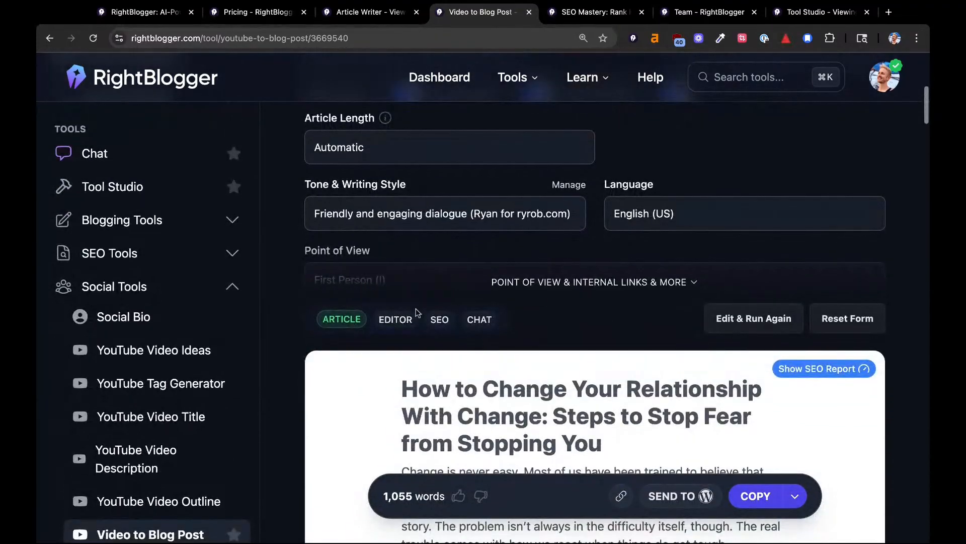
- Show the SEO report beside the editor for the article "How to Change Your Relationship With Change"
{"action": "left_click", "coordinate": [395, 319]}
{"action": "left_click", "coordinate": [348, 323]}
{"action": "left_click", "coordinate": [824, 369]}
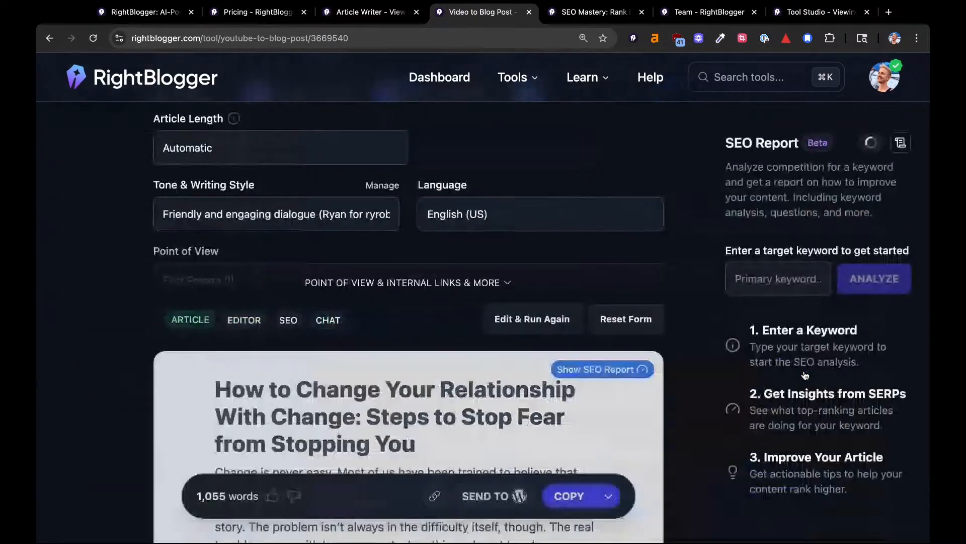
- Examine the article and source video alongside the "overcome fear of change" report's SEO score, content structure and Top Keywords
{"action": "scroll", "coordinate": [653, 339], "scroll_direction": "down", "scroll_amount": 1}
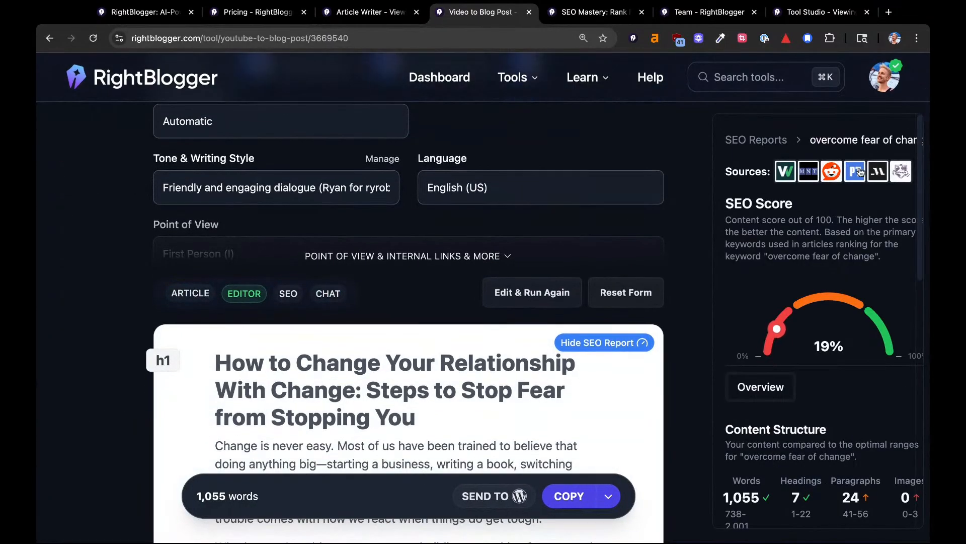
{"action": "scroll", "coordinate": [405, 398], "scroll_direction": "down", "scroll_amount": 4}
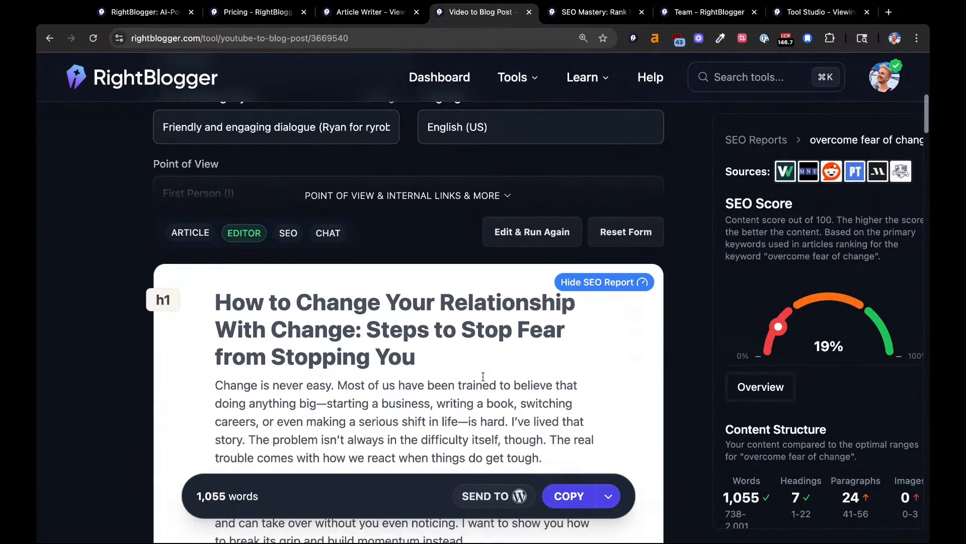
{"action": "scroll", "coordinate": [483, 377], "scroll_direction": "up", "scroll_amount": 10}
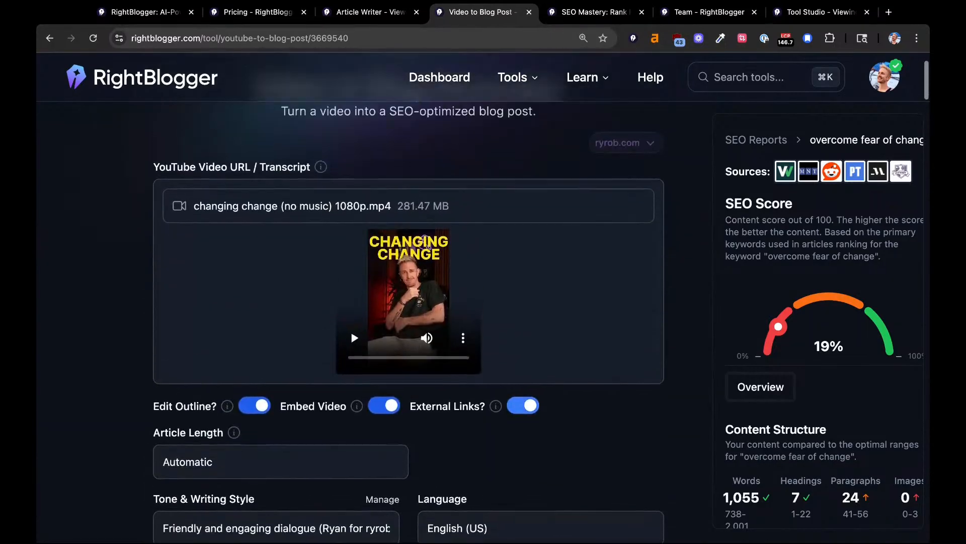
{"action": "scroll", "coordinate": [425, 108], "scroll_direction": "down", "scroll_amount": 4}
{"action": "scroll", "coordinate": [424, 109], "scroll_direction": "down", "scroll_amount": 7}
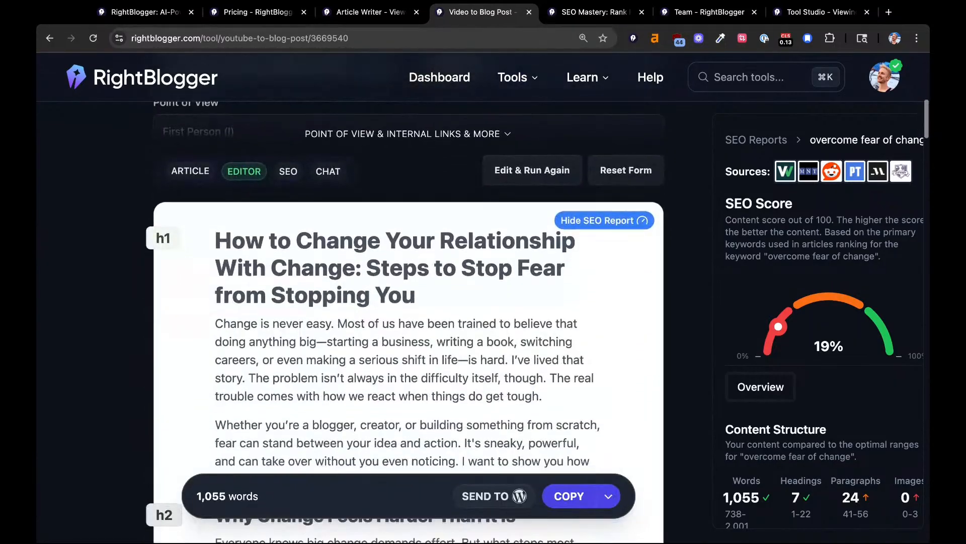
{"action": "scroll", "coordinate": [854, 212], "scroll_direction": "up", "scroll_amount": 2}
{"action": "scroll", "coordinate": [854, 212], "scroll_direction": "down", "scroll_amount": 2}
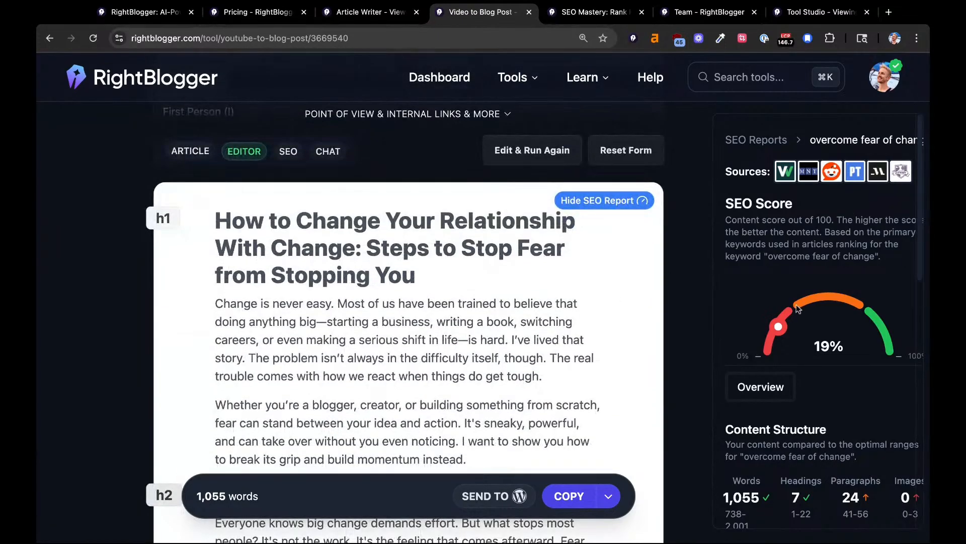
{"action": "scroll", "coordinate": [798, 309], "scroll_direction": "down", "scroll_amount": 7}
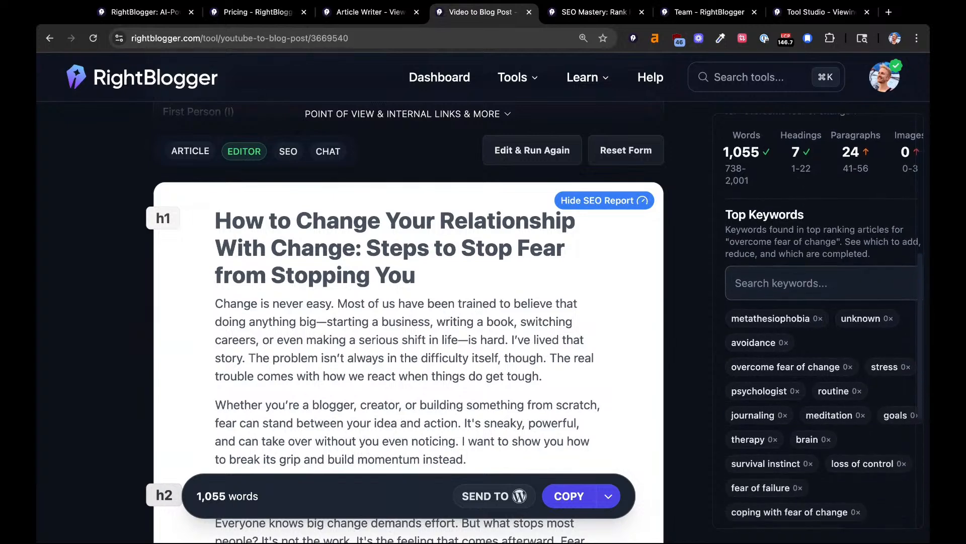
{"action": "scroll", "coordinate": [889, 341], "scroll_direction": "down", "scroll_amount": 5}
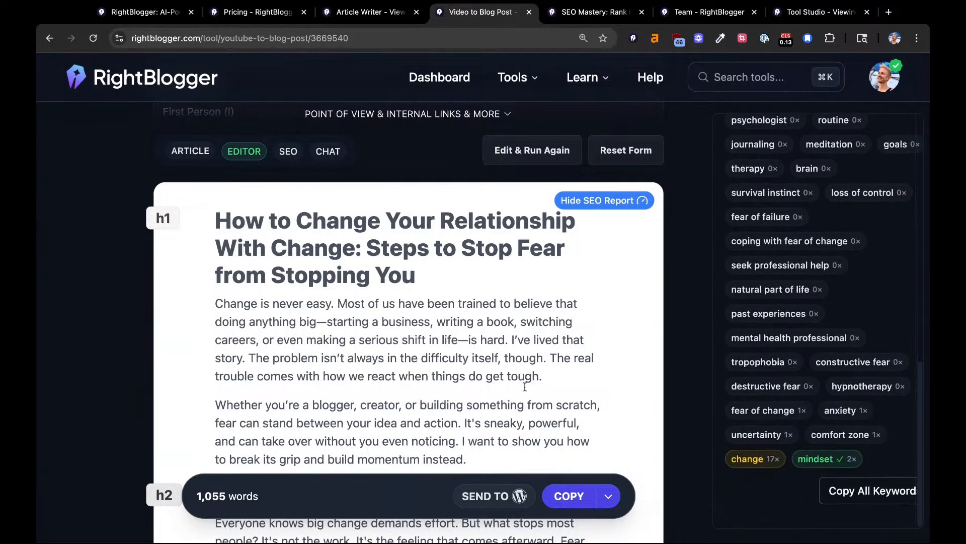
{"action": "scroll", "coordinate": [525, 387], "scroll_direction": "down", "scroll_amount": 4}
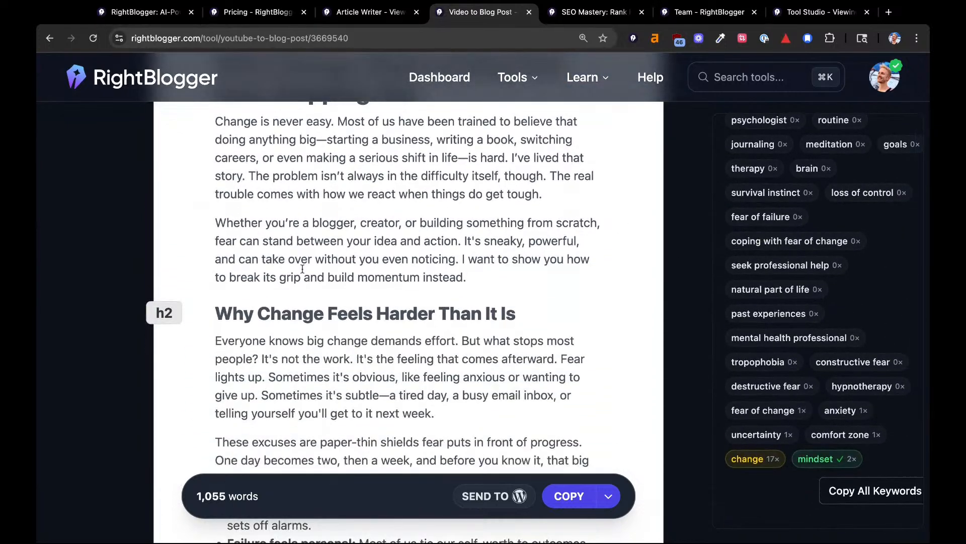
{"action": "scroll", "coordinate": [843, 311], "scroll_direction": "up", "scroll_amount": 8}
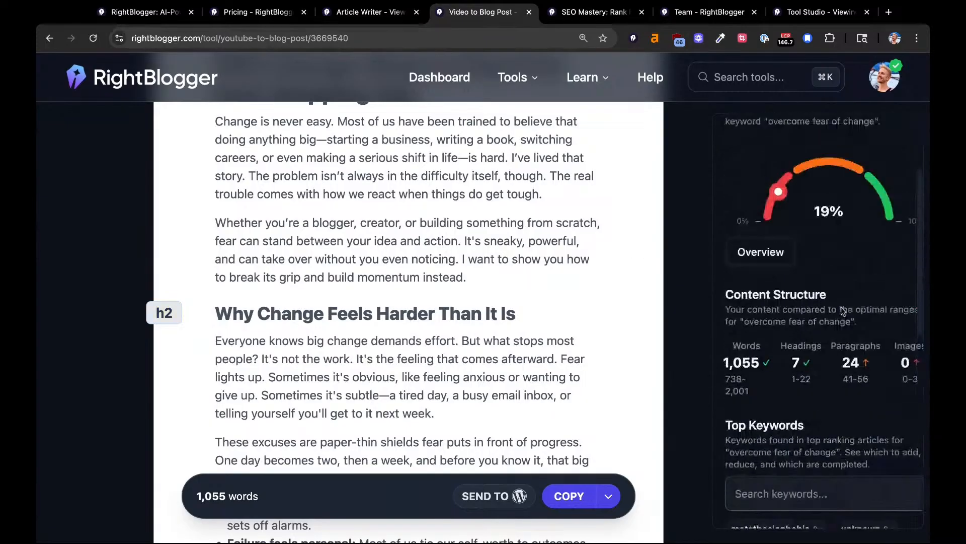
{"action": "scroll", "coordinate": [843, 311], "scroll_direction": "up", "scroll_amount": 5}
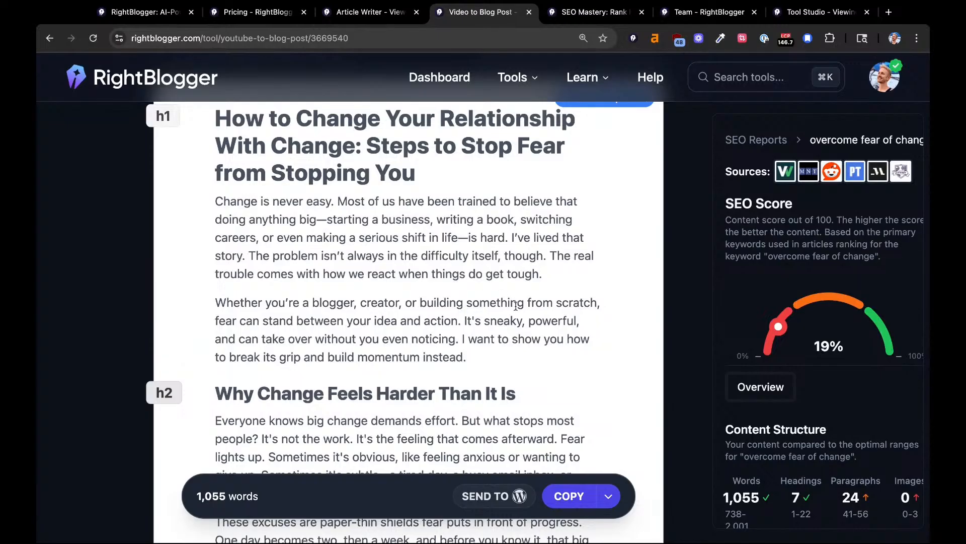
{"action": "scroll", "coordinate": [516, 305], "scroll_direction": "up", "scroll_amount": 10}
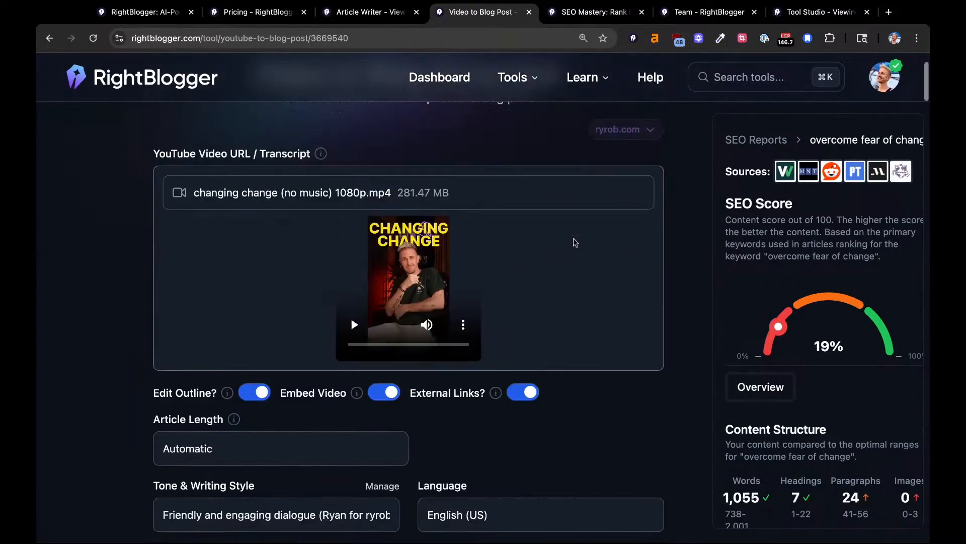
{"action": "scroll", "coordinate": [573, 242], "scroll_direction": "up", "scroll_amount": 3}
- Switch to the SEO Mastery course page, enter the course, and view its Introduction lesson and lesson list
{"action": "left_click", "coordinate": [594, 18]}
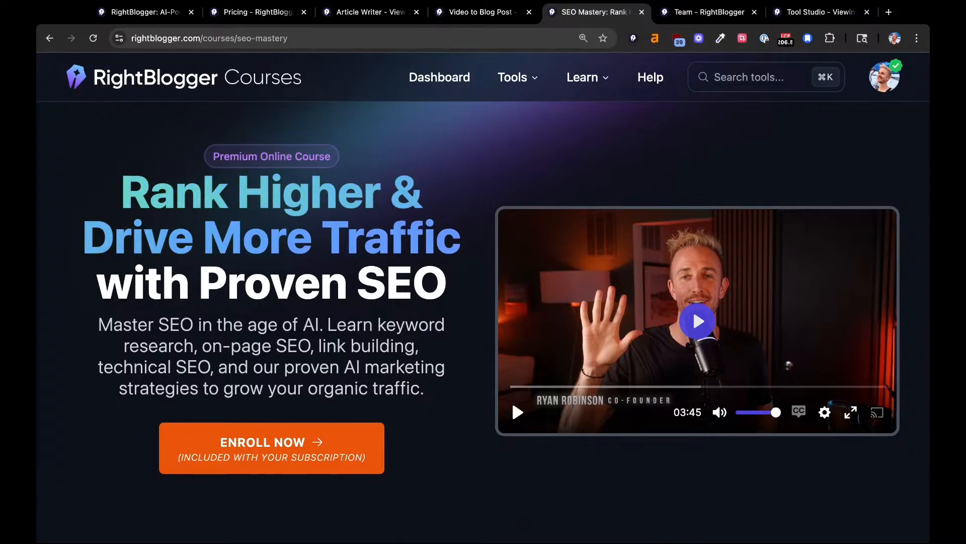
{"action": "scroll", "coordinate": [317, 382], "scroll_direction": "down", "scroll_amount": 3}
{"action": "left_click", "coordinate": [317, 382]}
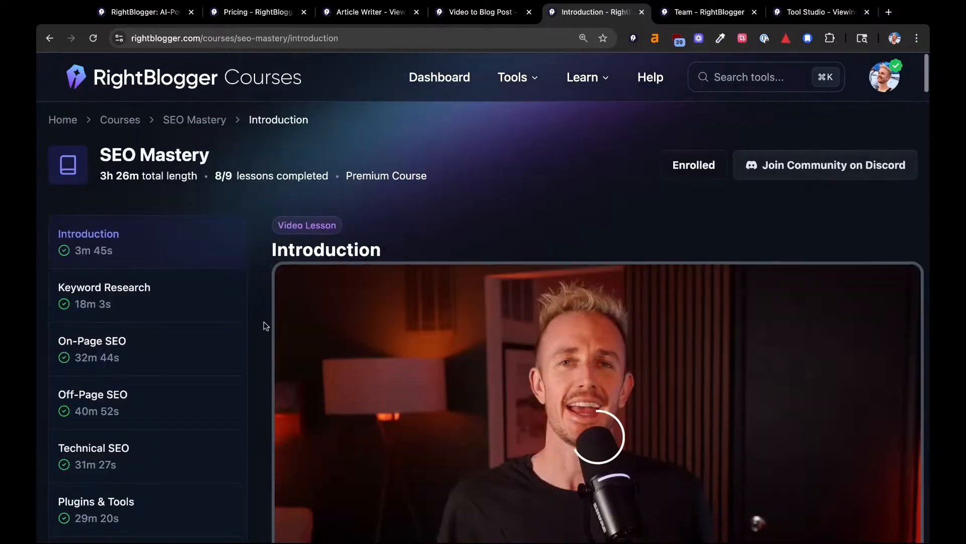
{"action": "scroll", "coordinate": [264, 325], "scroll_direction": "down", "scroll_amount": 2}
{"action": "scroll", "coordinate": [263, 326], "scroll_direction": "down", "scroll_amount": 3}
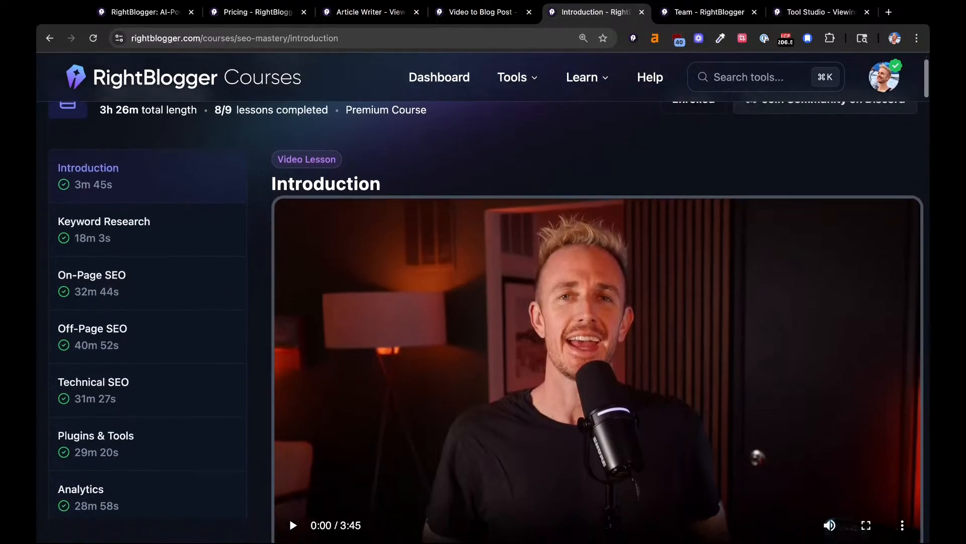
- Review the SEO Mastery course header with its total length and lesson progress, along with the Introduction lesson's video and lesson list
{"action": "scroll", "coordinate": [232, 211], "scroll_direction": "down", "scroll_amount": 1}
{"action": "scroll", "coordinate": [231, 206], "scroll_direction": "up", "scroll_amount": 5}
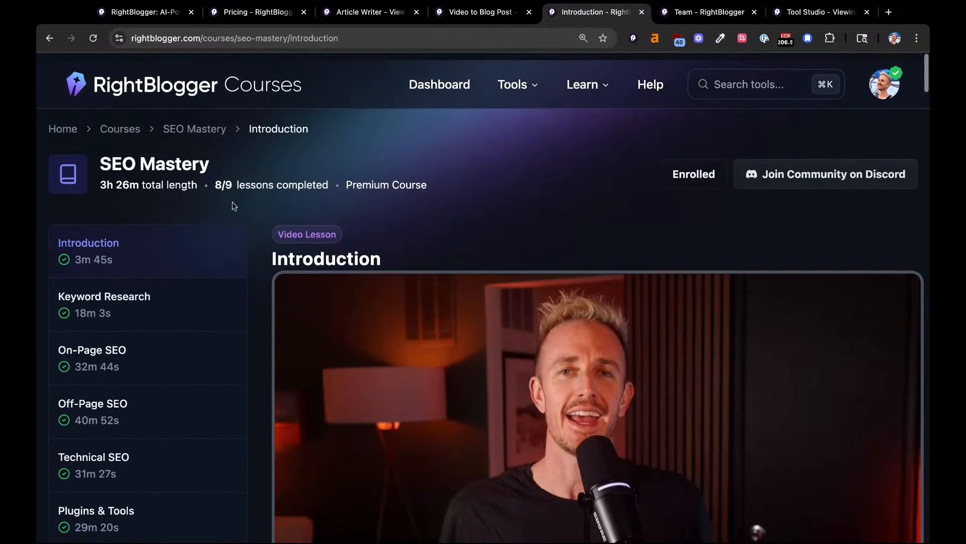
{"action": "left_click_drag", "start_coordinate": [151, 179], "coordinate": [100, 179]}
{"action": "left_click", "coordinate": [211, 189]}
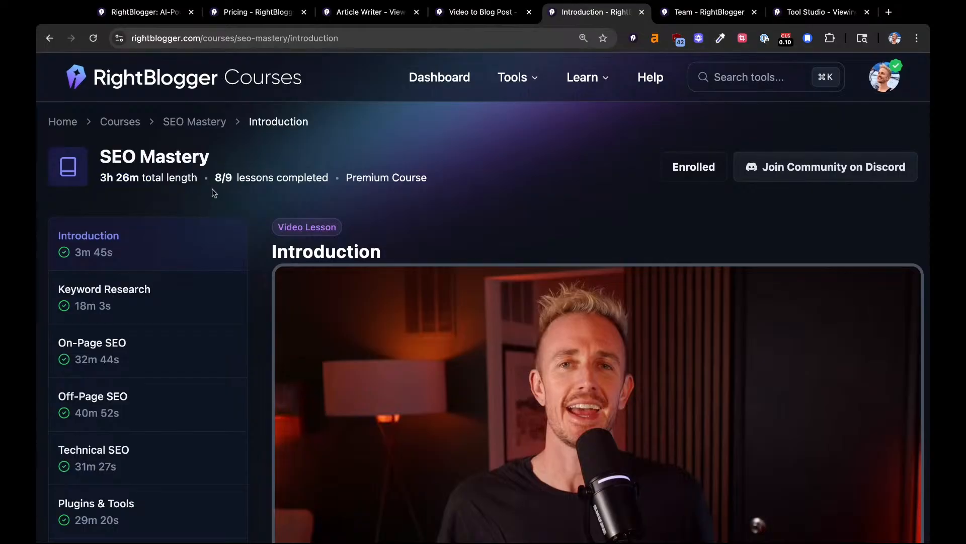
{"action": "scroll", "coordinate": [211, 190], "scroll_direction": "down", "scroll_amount": 3}
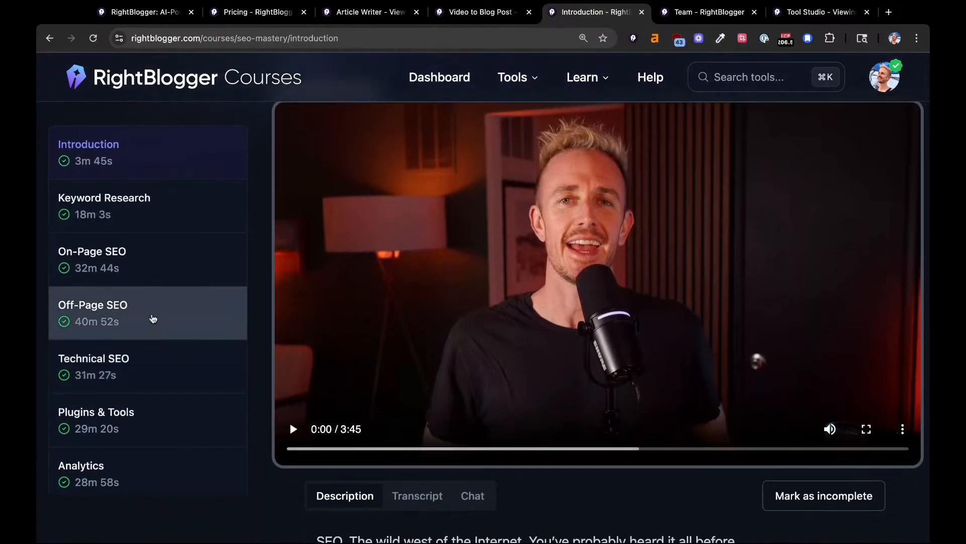
- Open the Off-Page SEO lesson and skim its written content from the introduction through backlinks, link opportunities and the off-page strategies
{"action": "left_click", "coordinate": [153, 318]}
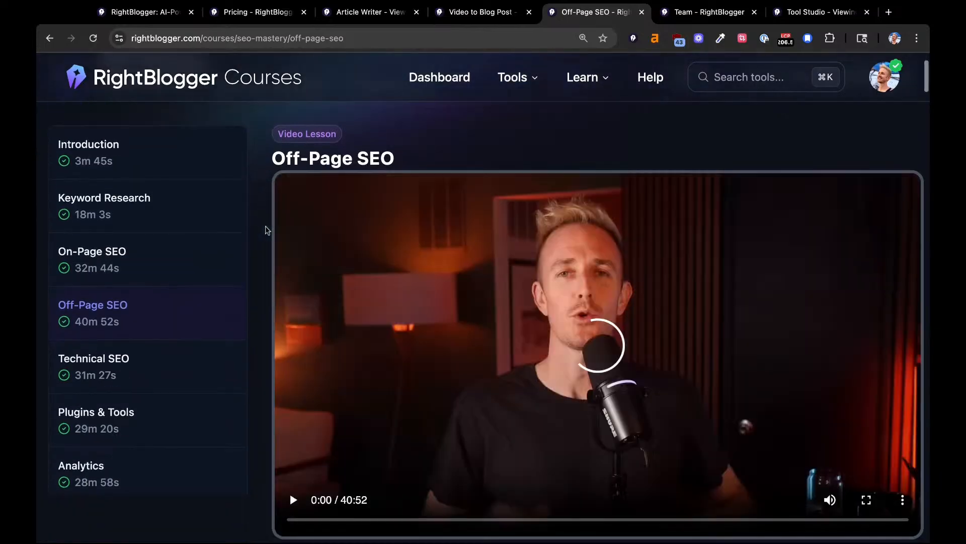
{"action": "scroll", "coordinate": [267, 230], "scroll_direction": "down", "scroll_amount": 3}
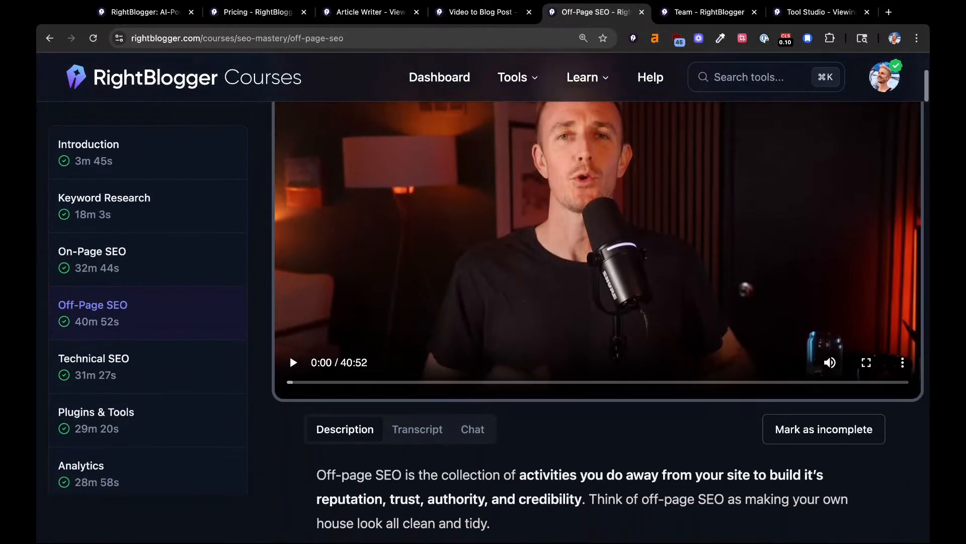
{"action": "scroll", "coordinate": [544, 296], "scroll_direction": "down", "scroll_amount": 7}
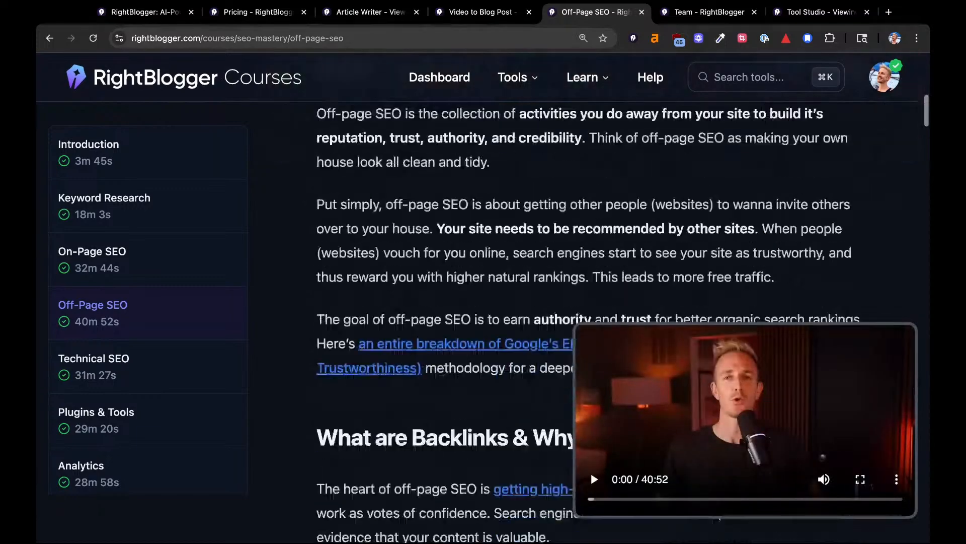
{"action": "scroll", "coordinate": [544, 296], "scroll_direction": "down", "scroll_amount": 12}
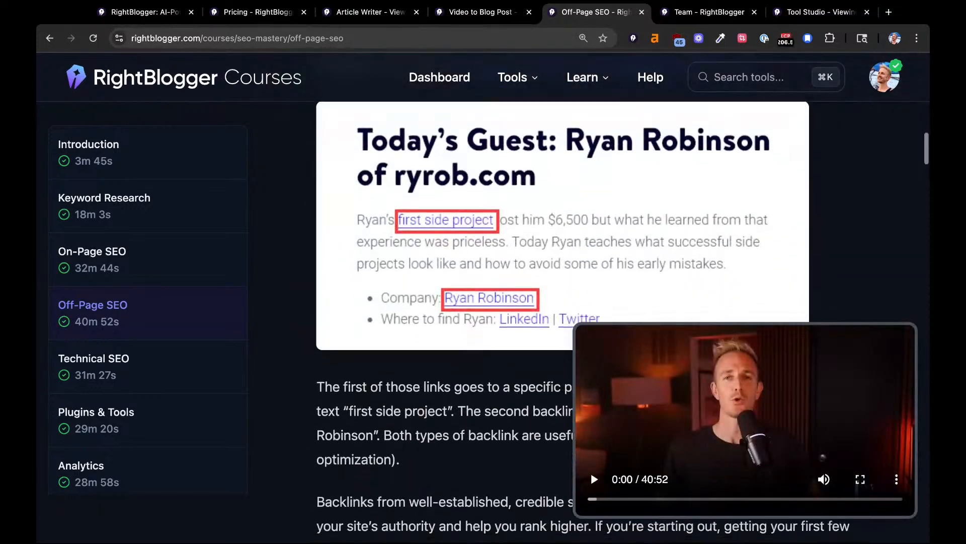
{"action": "scroll", "coordinate": [544, 296], "scroll_direction": "down", "scroll_amount": 14}
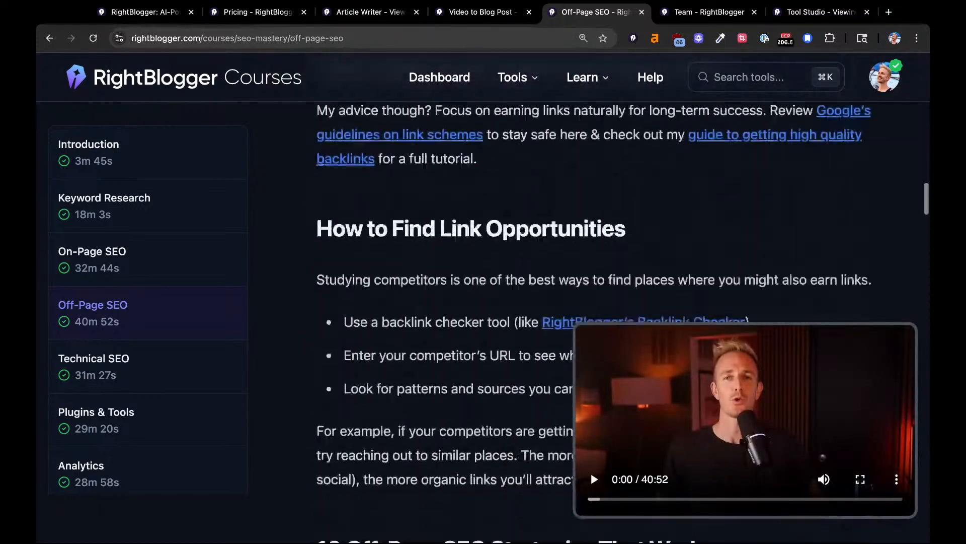
{"action": "scroll", "coordinate": [543, 296], "scroll_direction": "down", "scroll_amount": 9}
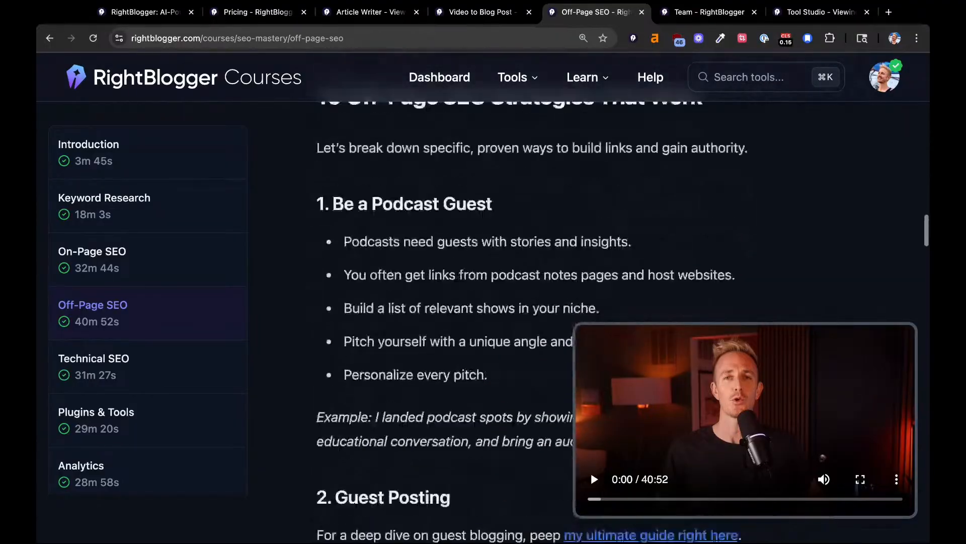
{"action": "scroll", "coordinate": [484, 214], "scroll_direction": "down", "scroll_amount": 6}
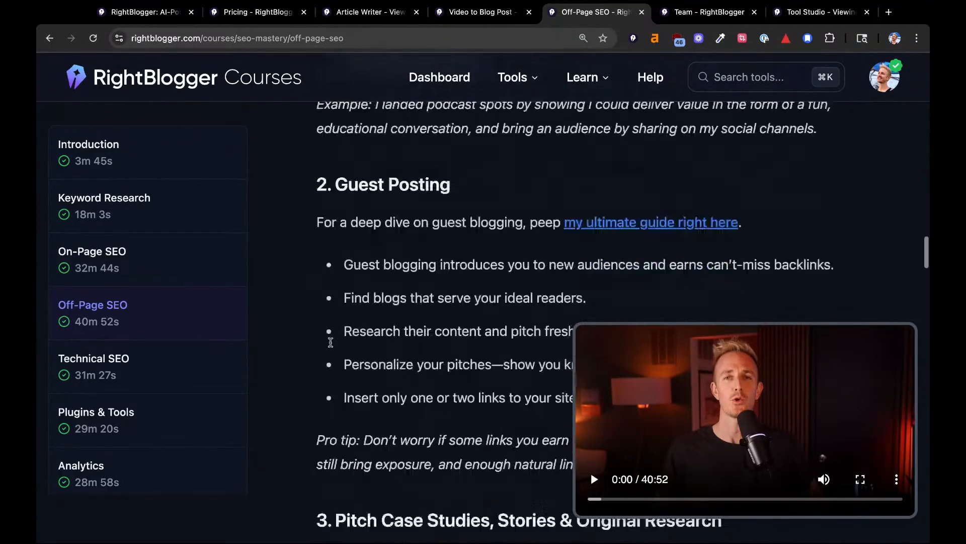
{"action": "scroll", "coordinate": [331, 342], "scroll_direction": "down", "scroll_amount": 14}
- Open the On-Page SEO lesson and view its old-versus-new SEO comparison and the On-Page SEO Checklist section
{"action": "left_click", "coordinate": [212, 260]}
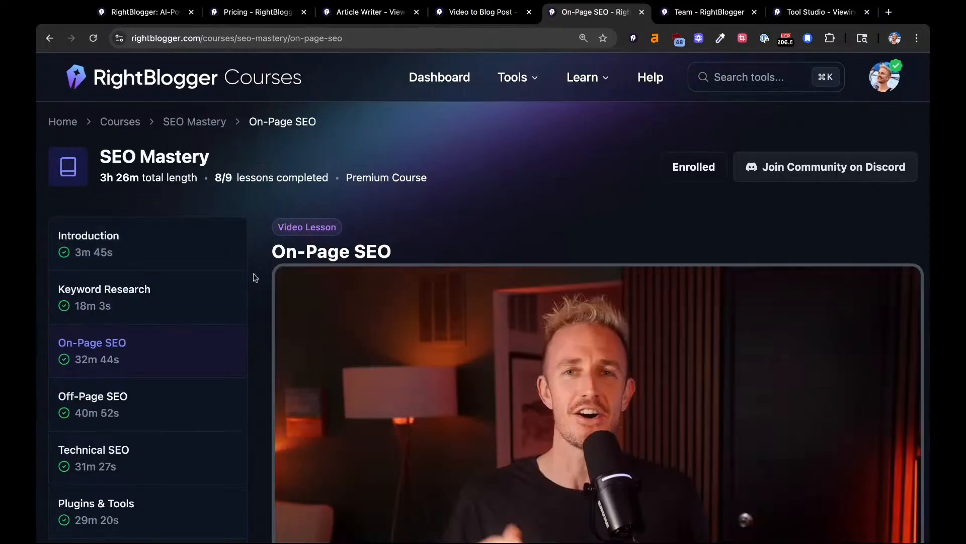
{"action": "scroll", "coordinate": [255, 277], "scroll_direction": "down", "scroll_amount": 12}
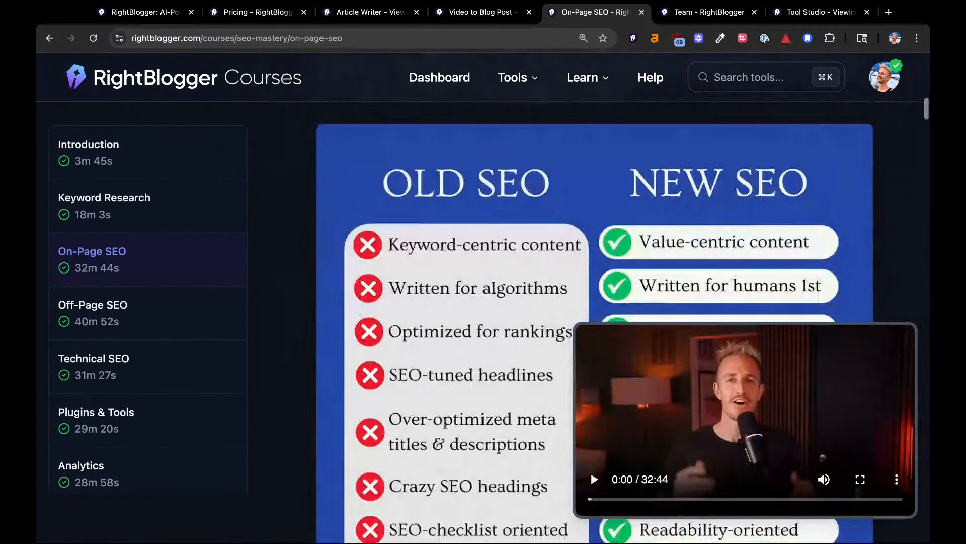
{"action": "scroll", "coordinate": [594, 302], "scroll_direction": "down", "scroll_amount": 15}
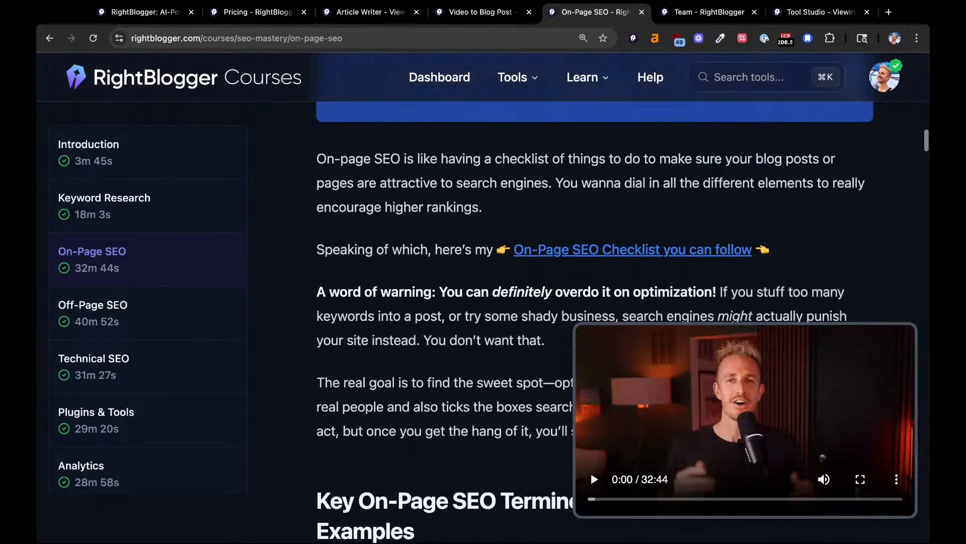
{"action": "scroll", "coordinate": [623, 272], "scroll_direction": "down", "scroll_amount": 4}
{"action": "scroll", "coordinate": [623, 272], "scroll_direction": "up", "scroll_amount": 4}
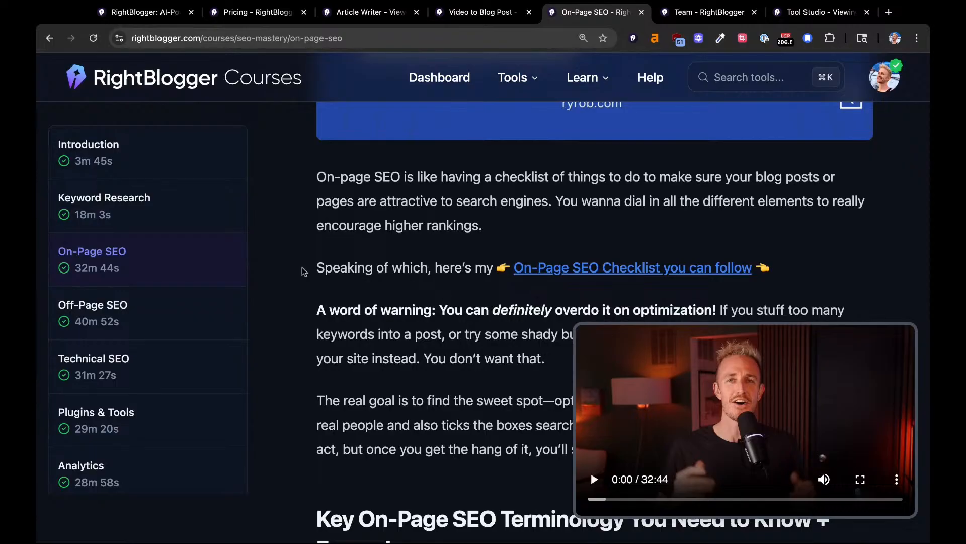
- Look through the course's full lesson list down to Free Tool SEO and return to the beginning of the On-Page SEO lesson
{"action": "scroll", "coordinate": [218, 270], "scroll_direction": "down", "scroll_amount": 2}
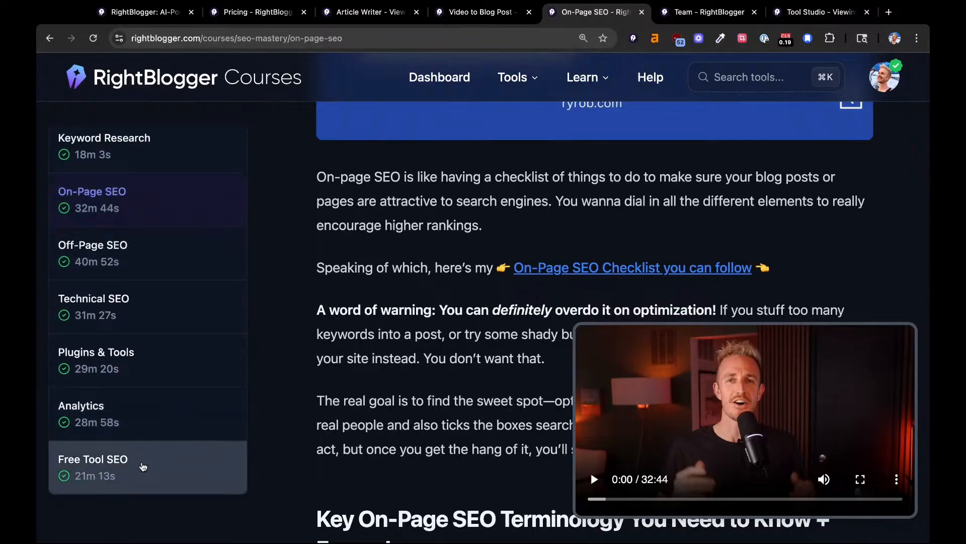
{"action": "scroll", "coordinate": [189, 427], "scroll_direction": "up", "scroll_amount": 2}
{"action": "scroll", "coordinate": [190, 425], "scroll_direction": "down", "scroll_amount": 2}
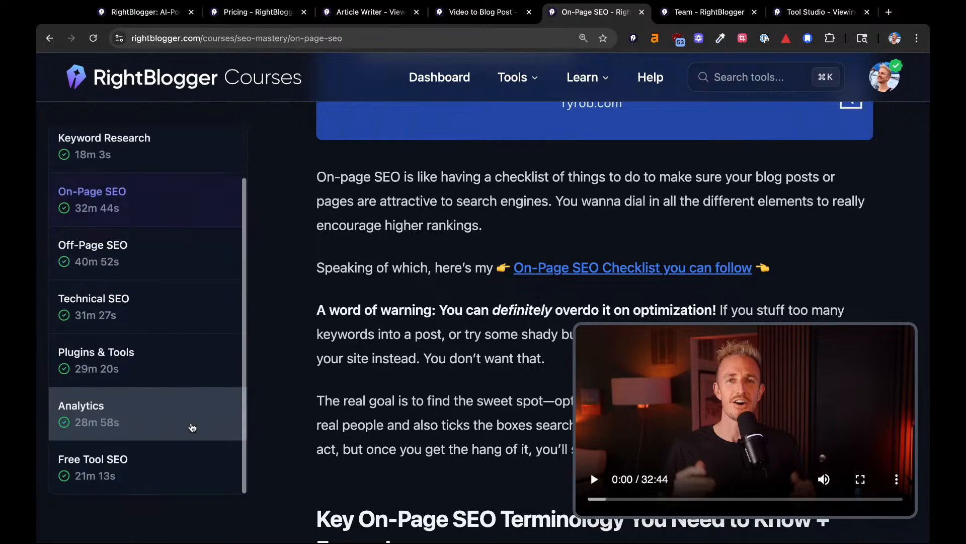
{"action": "scroll", "coordinate": [193, 427], "scroll_direction": "up", "scroll_amount": 2}
{"action": "scroll", "coordinate": [361, 361], "scroll_direction": "up", "scroll_amount": 10}
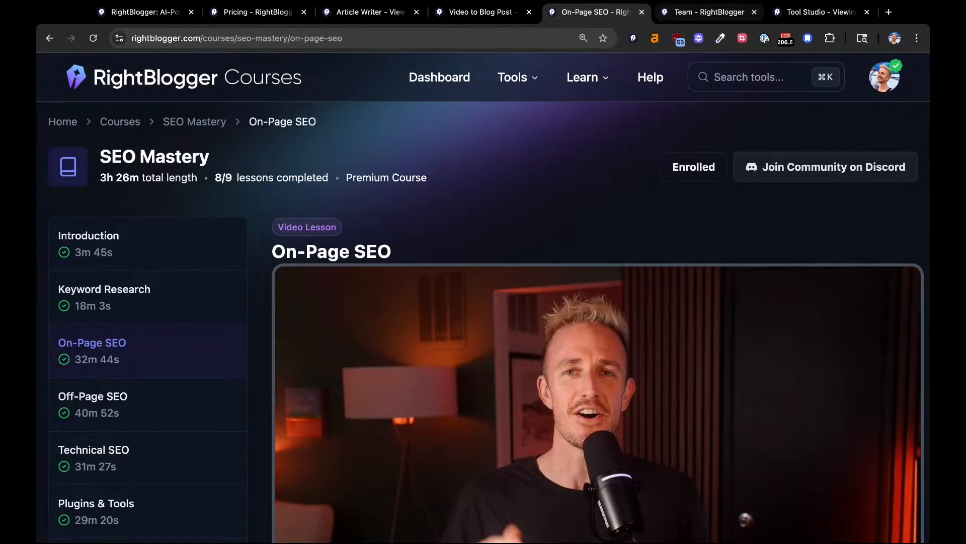
- Switch to the Team & Project Management page and review the team member allowance and the Manage Team section
{"action": "left_click", "coordinate": [709, 11]}
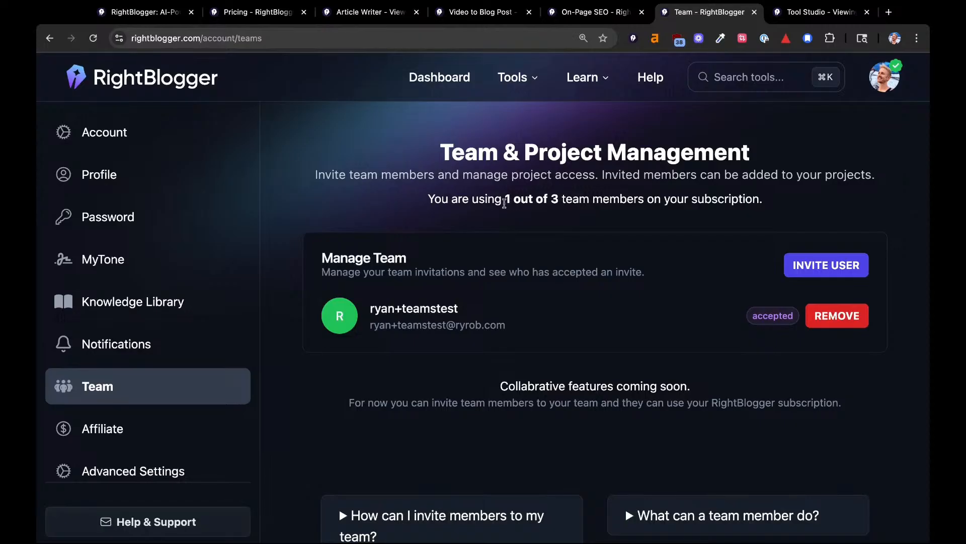
{"action": "left_click_drag", "start_coordinate": [504, 203], "coordinate": [561, 203]}
{"action": "left_click", "coordinate": [504, 203]}
{"action": "scroll", "coordinate": [605, 286], "scroll_direction": "down", "scroll_amount": 1}
{"action": "scroll", "coordinate": [606, 286], "scroll_direction": "up", "scroll_amount": 2}
- Switch to the Tool Studio page and view the Yosemite Day Hiking Planner's tool details and form preview
{"action": "left_click", "coordinate": [800, 18]}
{"action": "scroll", "coordinate": [821, 225], "scroll_direction": "down", "scroll_amount": 2}
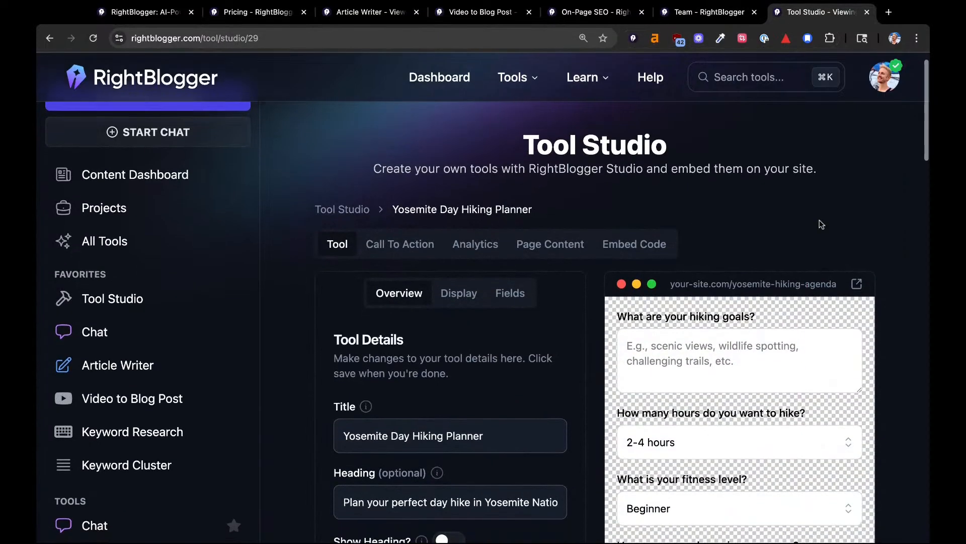
{"action": "scroll", "coordinate": [821, 225], "scroll_direction": "down", "scroll_amount": 2}
- Try a green background in the Yosemite Day Hiking Planner's display settings and discard it by reloading the page
{"action": "left_click", "coordinate": [458, 241]}
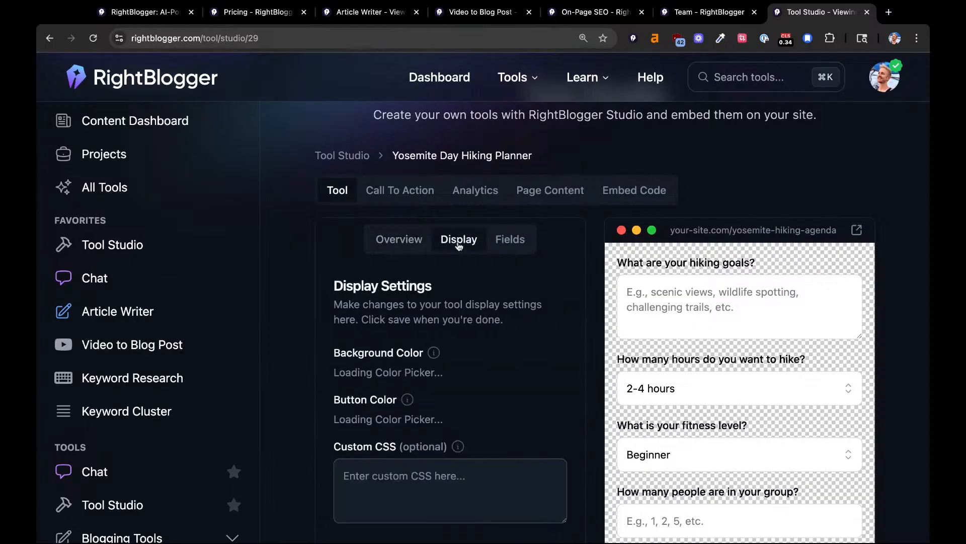
{"action": "scroll", "coordinate": [504, 289], "scroll_direction": "down", "scroll_amount": 1}
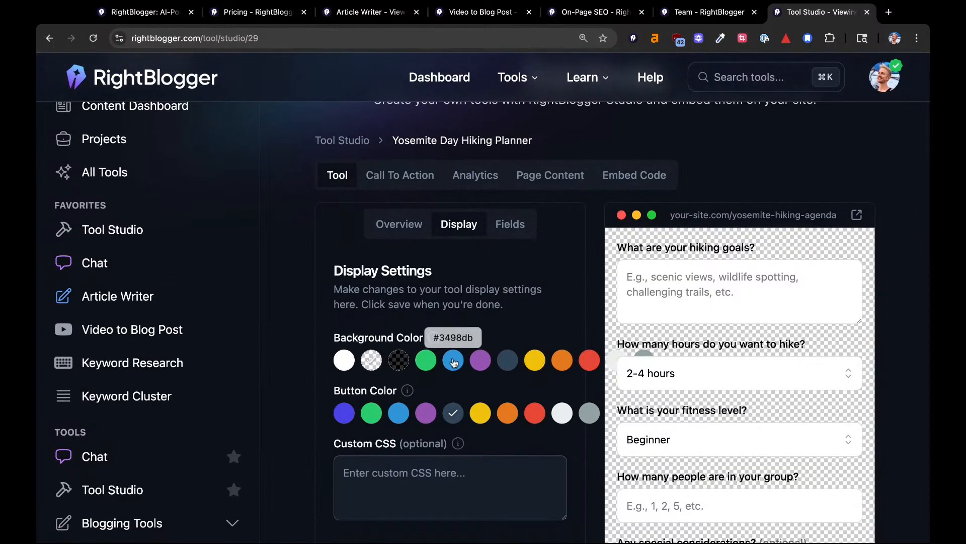
{"action": "left_click", "coordinate": [425, 360]}
{"action": "scroll", "coordinate": [488, 286], "scroll_direction": "down", "scroll_amount": 2}
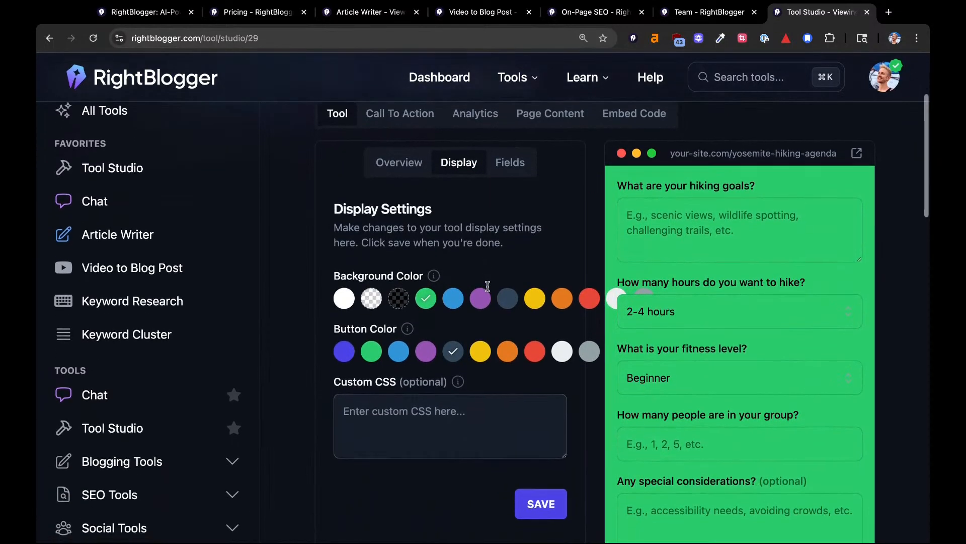
{"action": "left_click", "coordinate": [93, 38]}
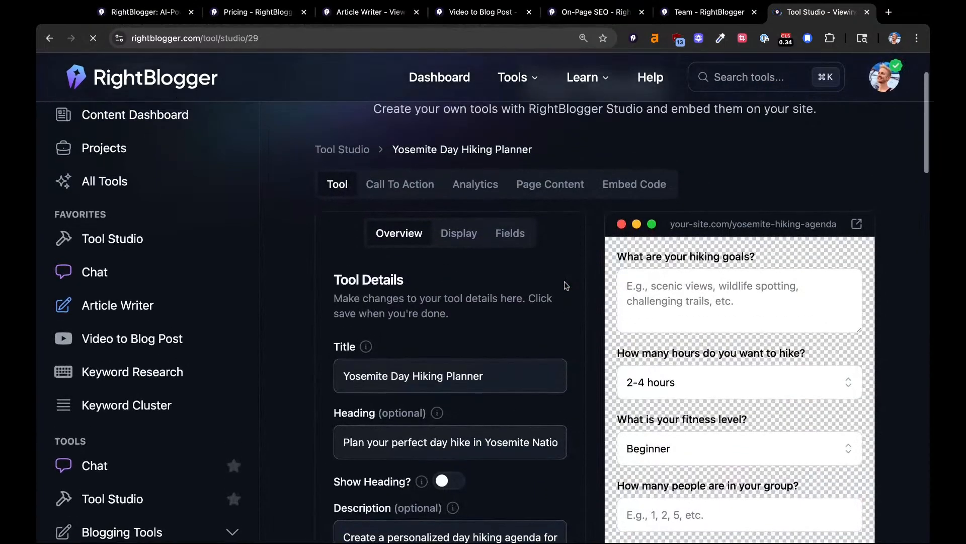
- Show the planner's display settings, try transparent dark and green backgrounds, and choose a purple background with a yellow button
{"action": "left_click", "coordinate": [461, 256]}
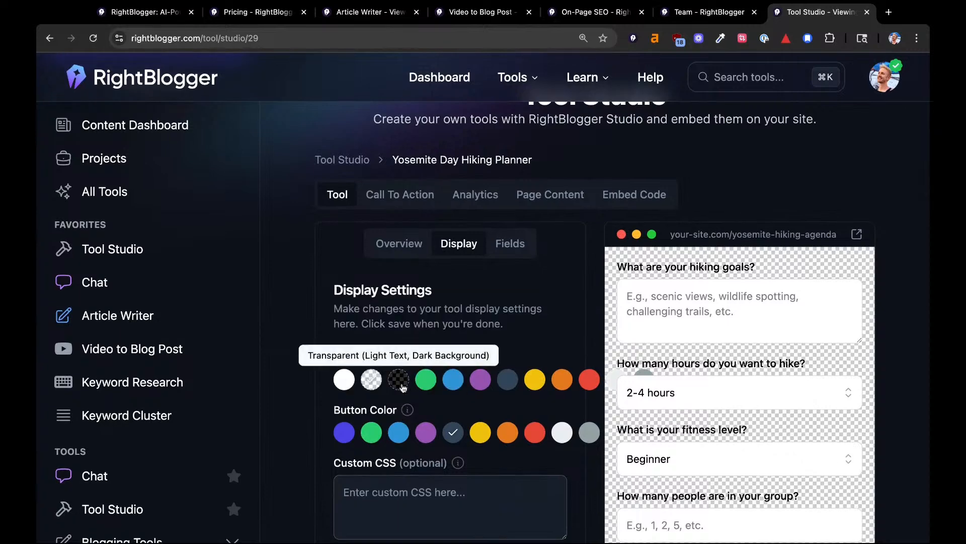
{"action": "left_click", "coordinate": [403, 388]}
{"action": "left_click", "coordinate": [426, 385]}
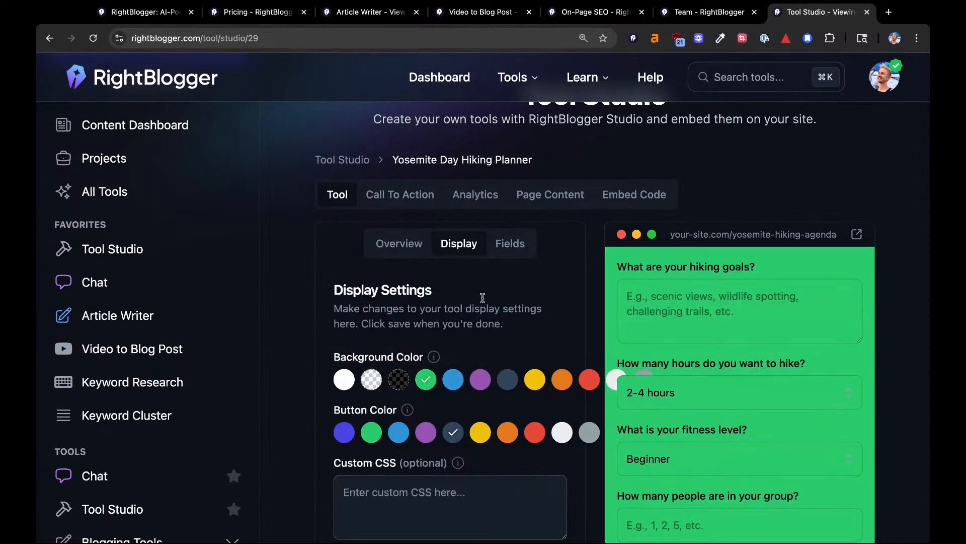
{"action": "scroll", "coordinate": [482, 297], "scroll_direction": "down", "scroll_amount": 3}
{"action": "left_click", "coordinate": [480, 285]}
{"action": "left_click", "coordinate": [481, 339]}
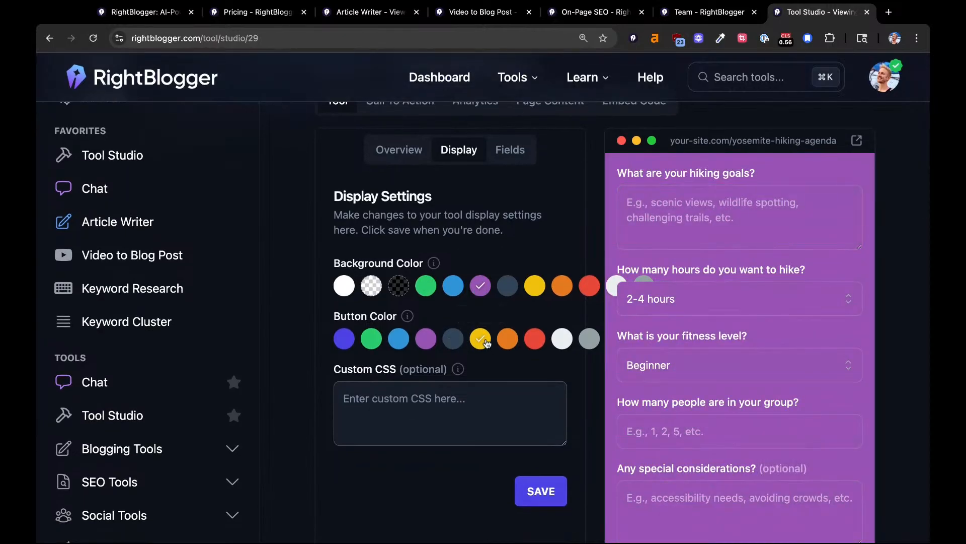
- Preview the planner form's Generate Agenda button in red and in green
{"action": "scroll", "coordinate": [491, 335], "scroll_direction": "down", "scroll_amount": 4}
{"action": "scroll", "coordinate": [498, 323], "scroll_direction": "up", "scroll_amount": 2}
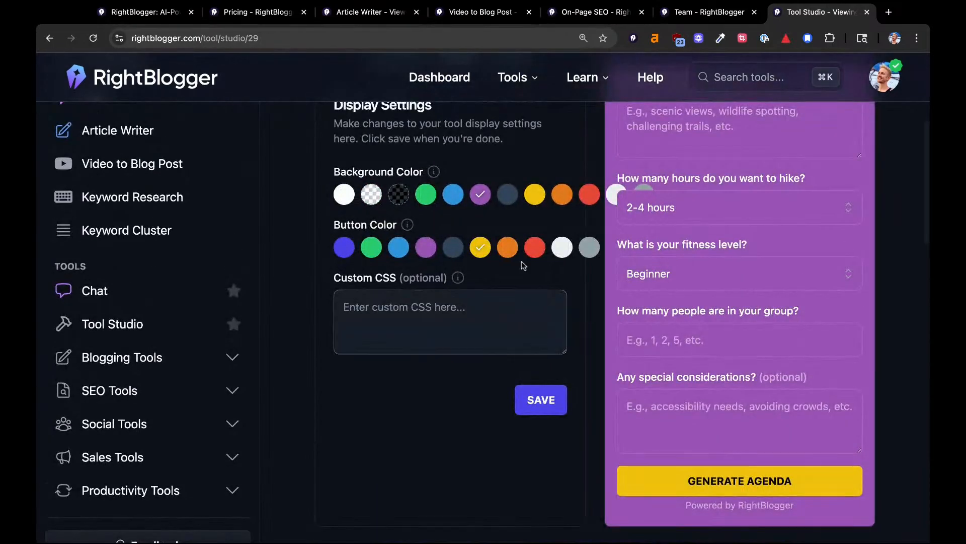
{"action": "left_click", "coordinate": [535, 246]}
{"action": "left_click", "coordinate": [371, 246]}
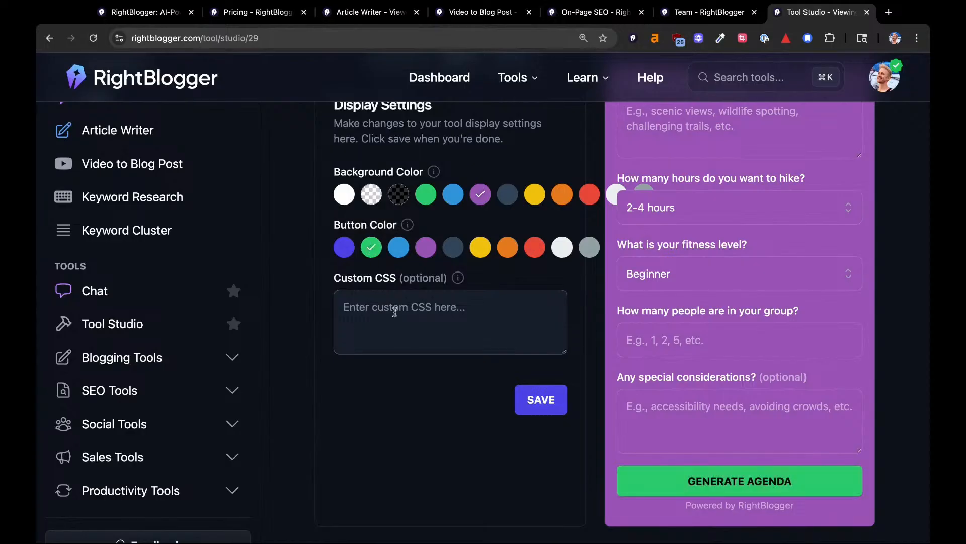
- Examine the Custom CSS field and the form preview down to the Generate Agenda button and the Powered by RightBlogger line
{"action": "left_click", "coordinate": [395, 312]}
{"action": "scroll", "coordinate": [472, 305], "scroll_direction": "down", "scroll_amount": 1}
{"action": "scroll", "coordinate": [473, 306], "scroll_direction": "up", "scroll_amount": 4}
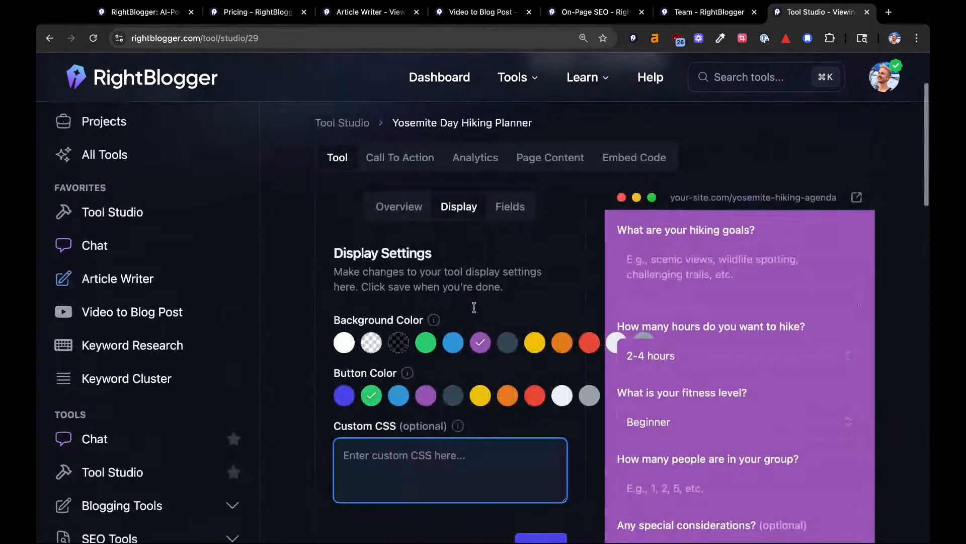
{"action": "scroll", "coordinate": [509, 285], "scroll_direction": "down", "scroll_amount": 6}
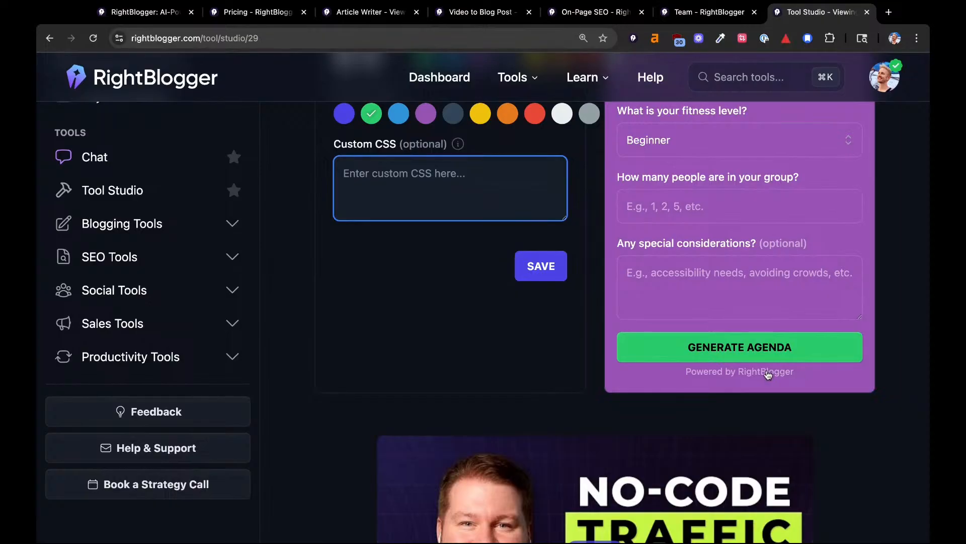
{"action": "scroll", "coordinate": [479, 359], "scroll_direction": "up", "scroll_amount": 3}
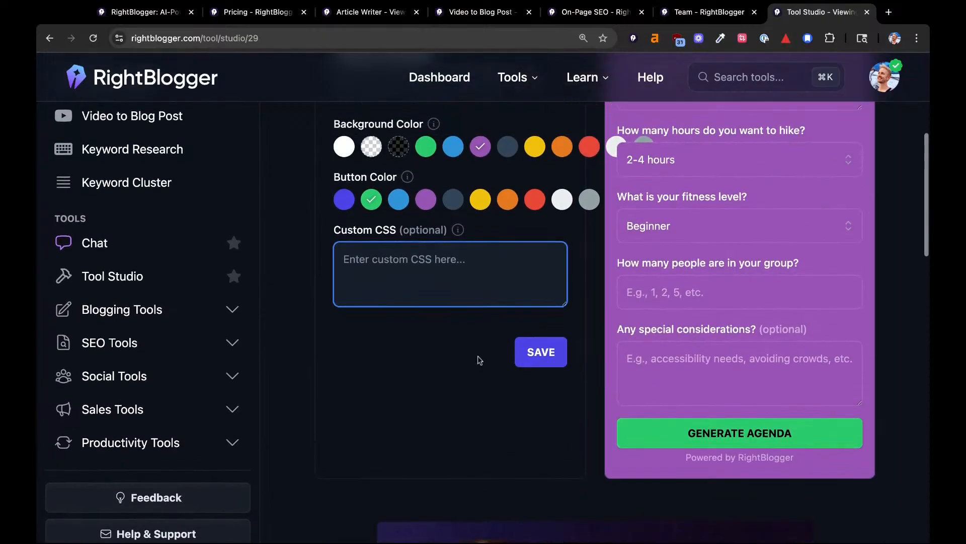
- Set the planner's background to Transparent (Light Text, Dark Background) and its button color to blue
{"action": "scroll", "coordinate": [479, 360], "scroll_direction": "up", "scroll_amount": 4}
{"action": "left_click", "coordinate": [398, 312]}
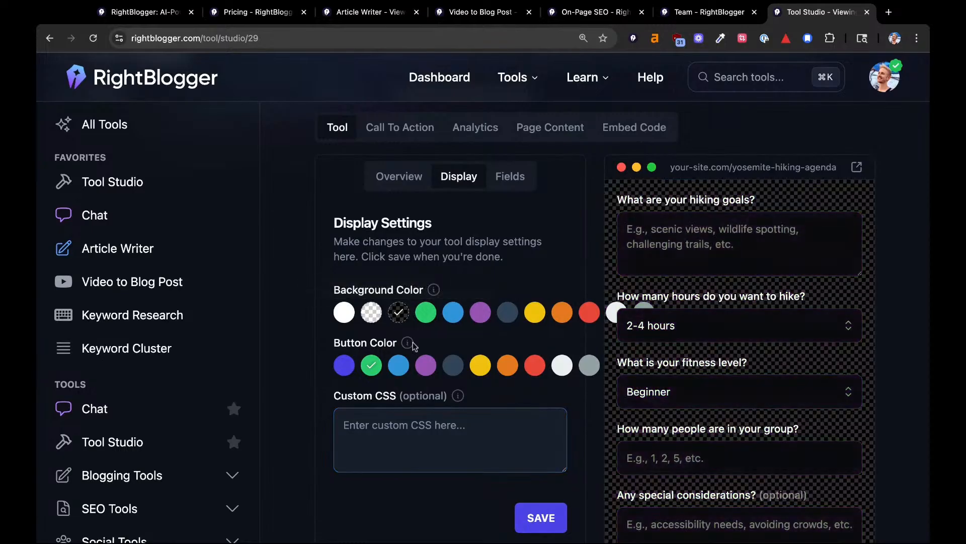
{"action": "left_click", "coordinate": [398, 365]}
{"action": "scroll", "coordinate": [479, 306], "scroll_direction": "down", "scroll_amount": 3}
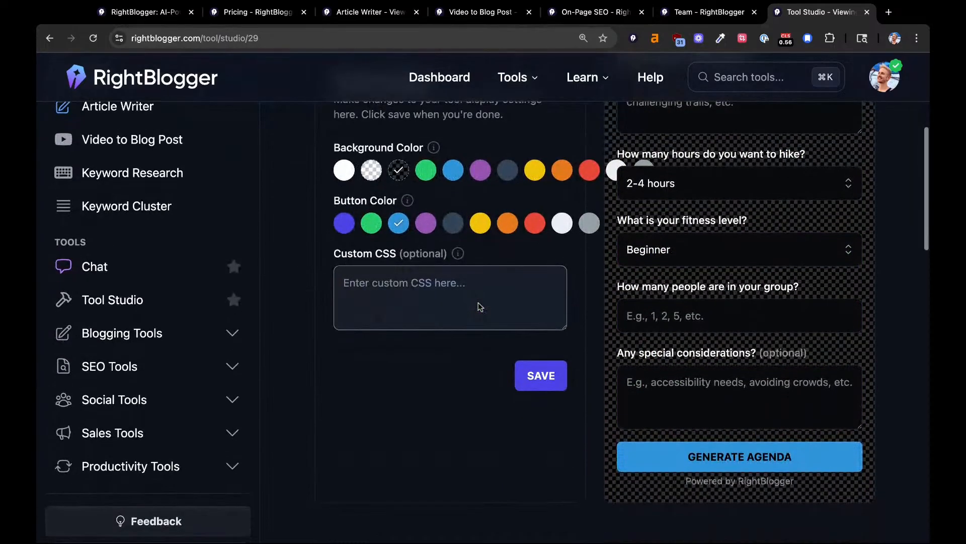
{"action": "scroll", "coordinate": [479, 306], "scroll_direction": "up", "scroll_amount": 7}
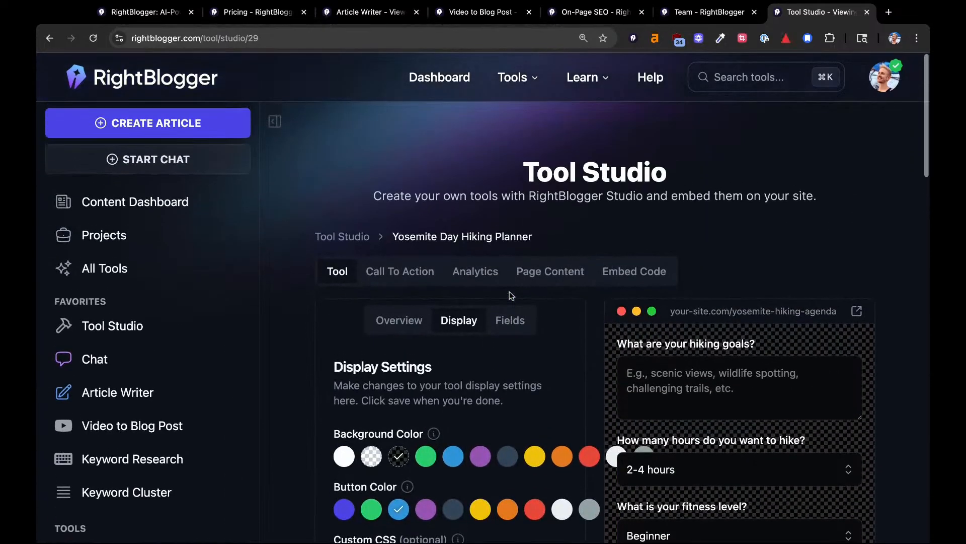
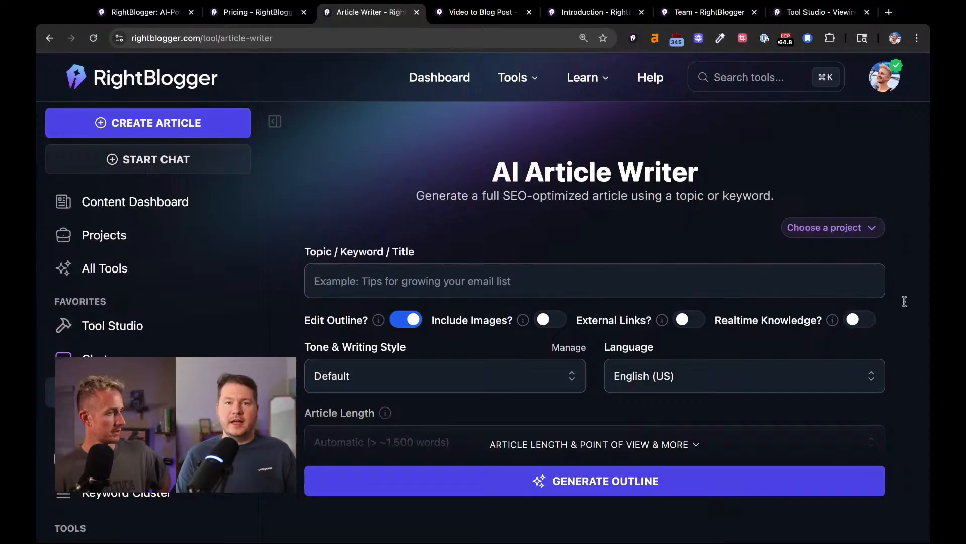
- Open the saved LLM SEO article in the AI Article Writer and show its SEO report beside the editor
{"action": "scroll", "coordinate": [846, 302], "scroll_direction": "down", "scroll_amount": 5}
{"action": "left_click", "coordinate": [845, 496]}
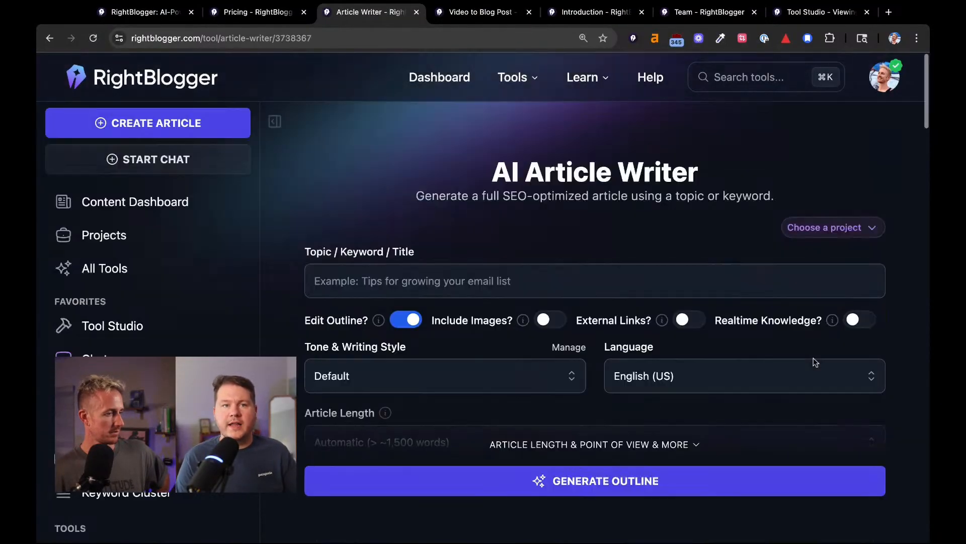
{"action": "scroll", "coordinate": [813, 359], "scroll_direction": "down", "scroll_amount": 5}
{"action": "left_click", "coordinate": [818, 347]}
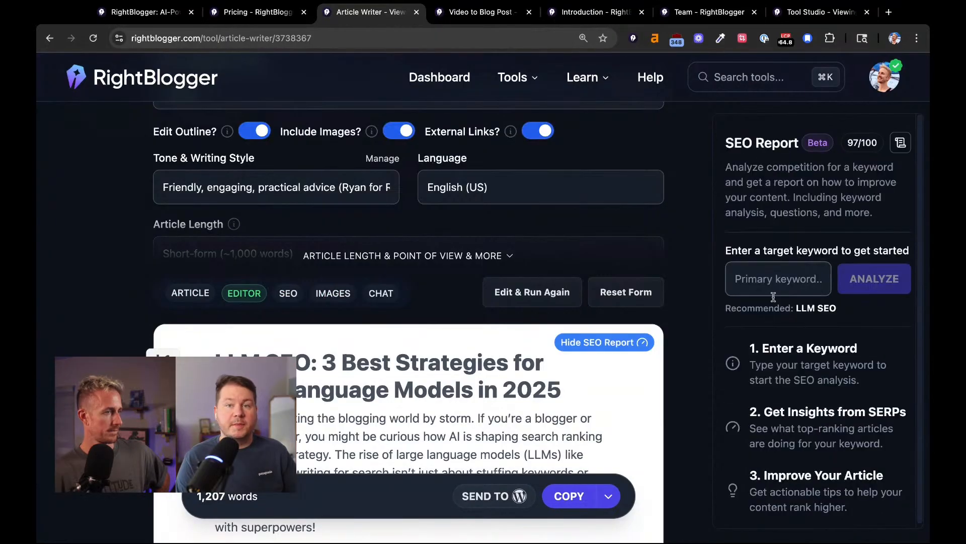
{"action": "scroll", "coordinate": [703, 271], "scroll_direction": "down", "scroll_amount": 5}
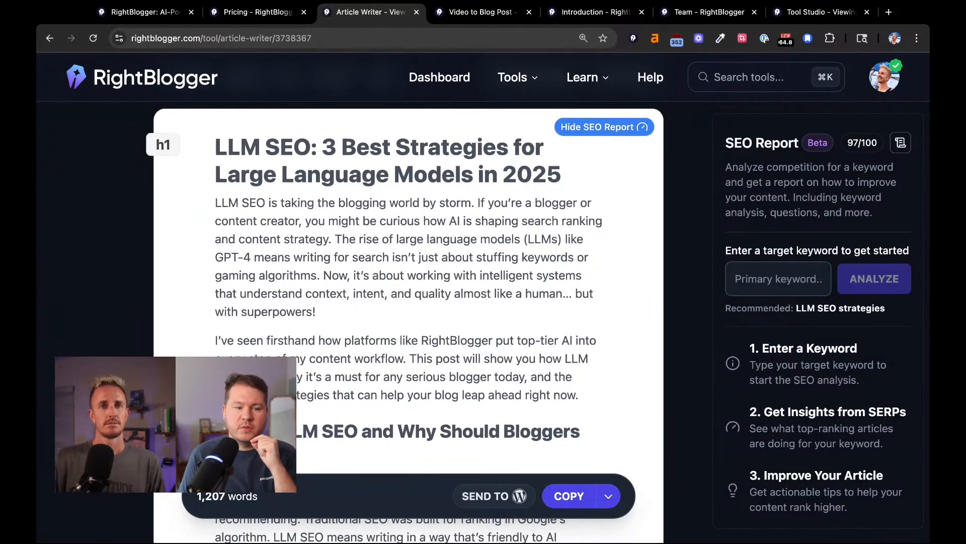
- Check the list of previous SEO reports and close it again
{"action": "left_click", "coordinate": [900, 142]}
{"action": "left_click", "coordinate": [900, 143]}
{"action": "scroll", "coordinate": [77, 144], "scroll_direction": "up", "scroll_amount": 10}
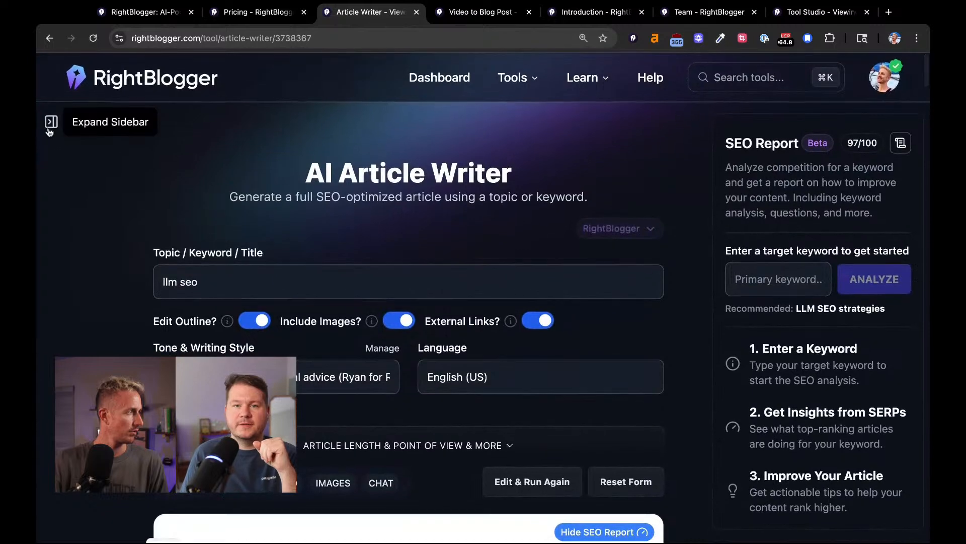
- Expand the sidebar, then hide the article's SEO report and show it again
{"action": "left_click", "coordinate": [50, 122]}
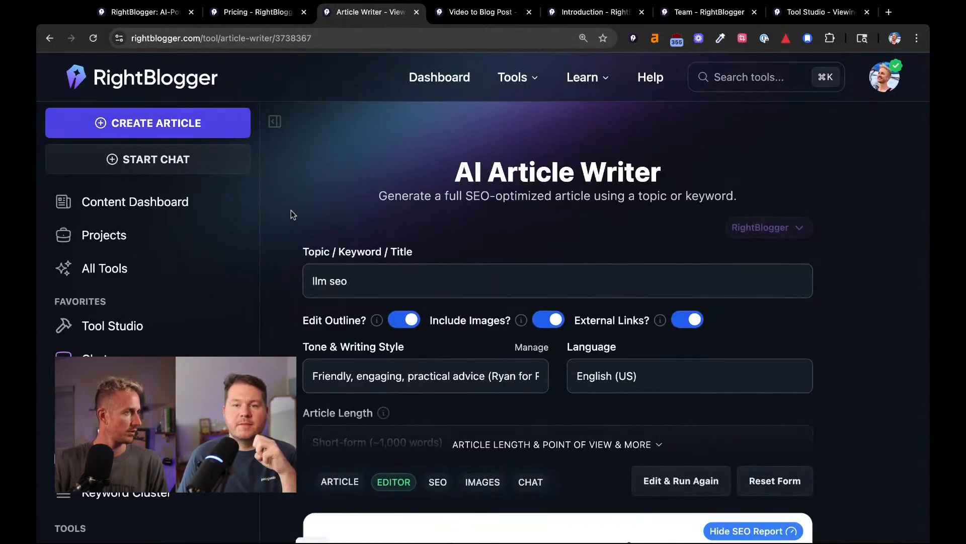
{"action": "scroll", "coordinate": [291, 209], "scroll_direction": "down", "scroll_amount": 2}
{"action": "scroll", "coordinate": [757, 160], "scroll_direction": "down", "scroll_amount": 10}
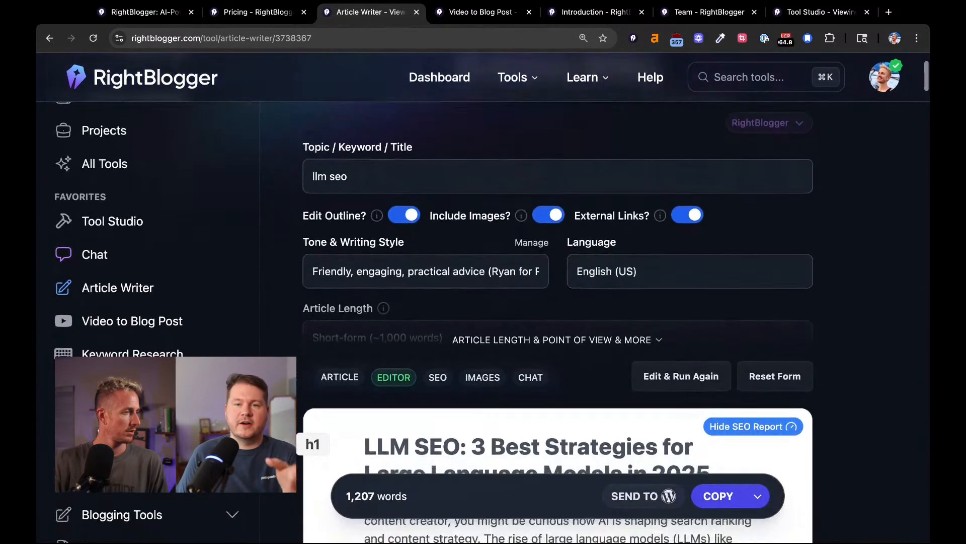
{"action": "left_click", "coordinate": [757, 160]}
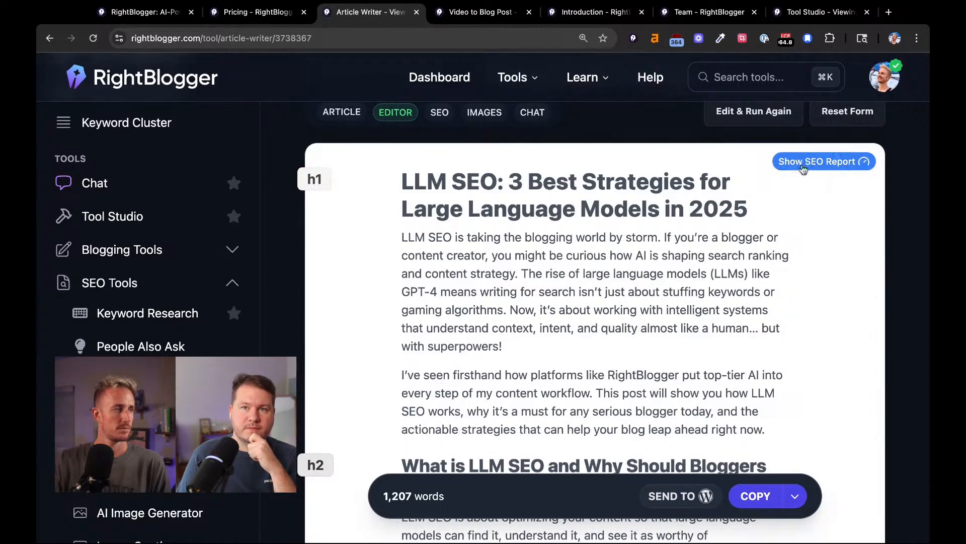
{"action": "left_click", "coordinate": [803, 170]}
{"action": "left_click", "coordinate": [769, 140]}
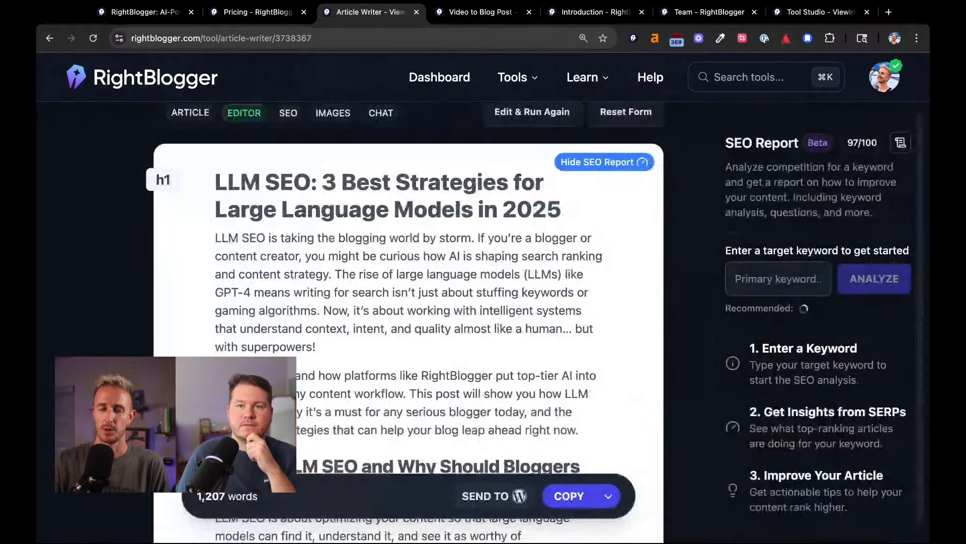
- Analyze the article for the recommended keyword "LLM SEO strategies" and look through the resulting SEO report
{"action": "left_click", "coordinate": [737, 279]}
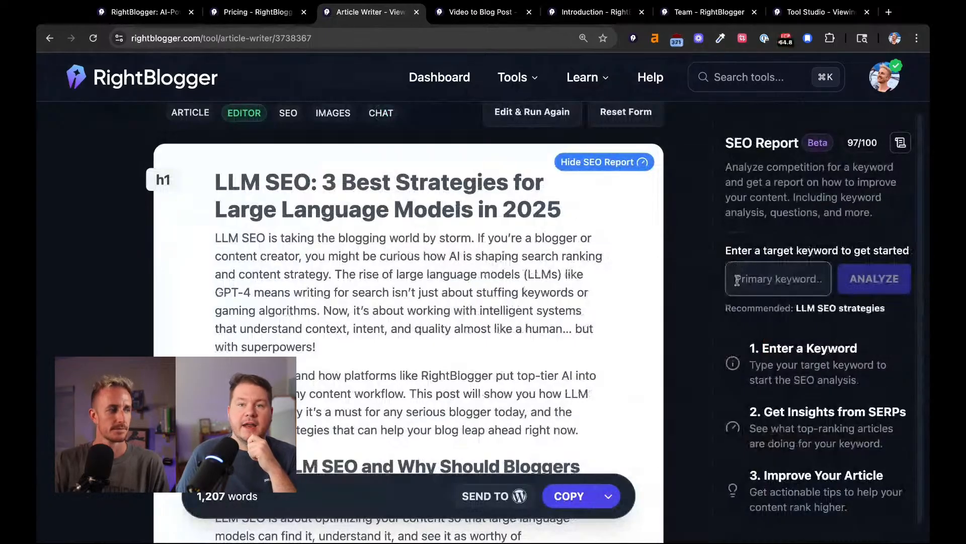
{"action": "left_click", "coordinate": [737, 280]}
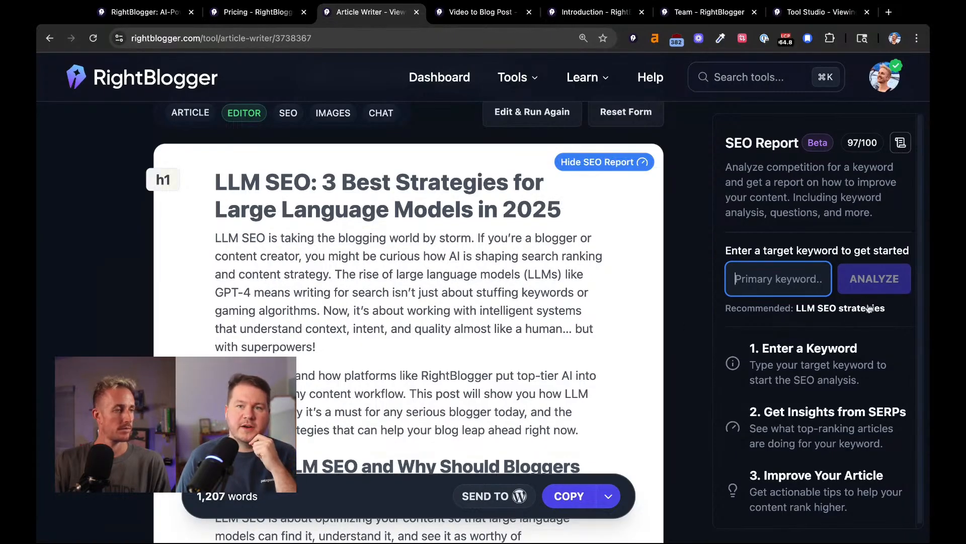
{"action": "left_click", "coordinate": [821, 309]}
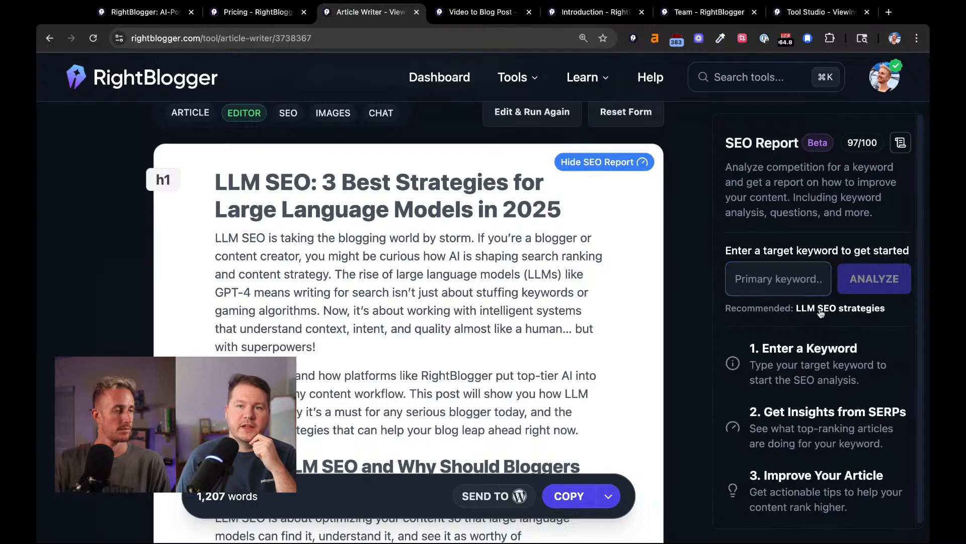
{"action": "left_click", "coordinate": [880, 284]}
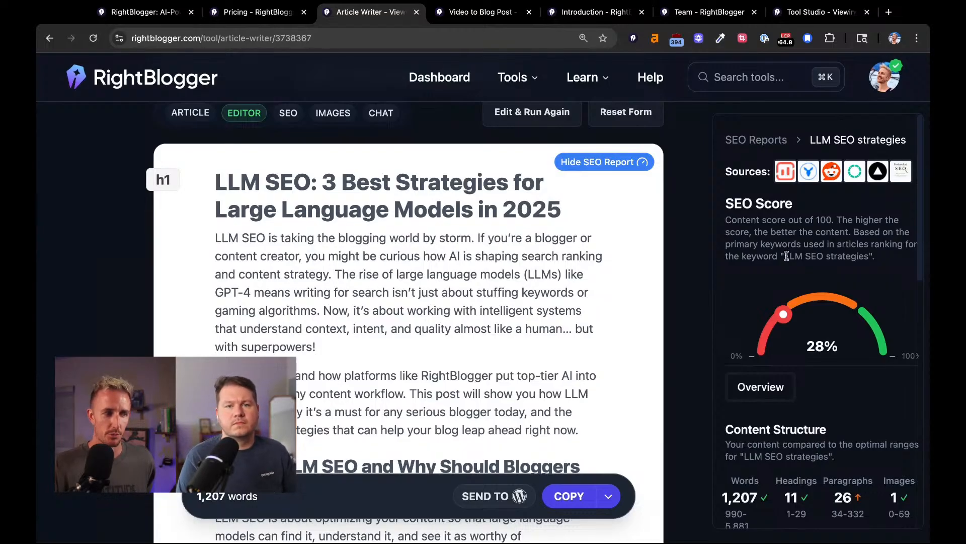
{"action": "scroll", "coordinate": [787, 256], "scroll_direction": "down", "scroll_amount": 4}
{"action": "scroll", "coordinate": [786, 256], "scroll_direction": "up", "scroll_amount": 4}
- Go back to the SEO reports overview and load the previous LLM SEO report from 7/29/2025, 2:09:34 PM
{"action": "left_click", "coordinate": [782, 137]}
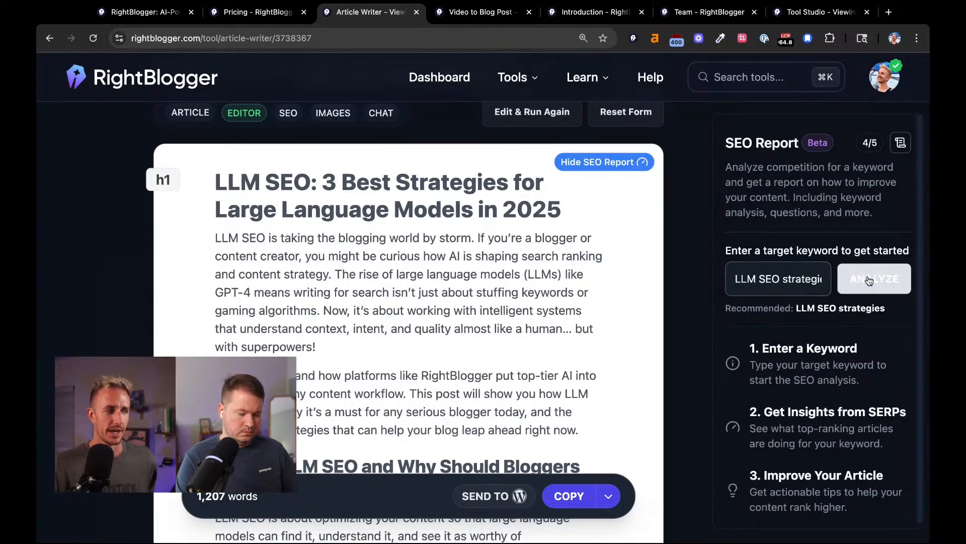
{"action": "left_click", "coordinate": [900, 143]}
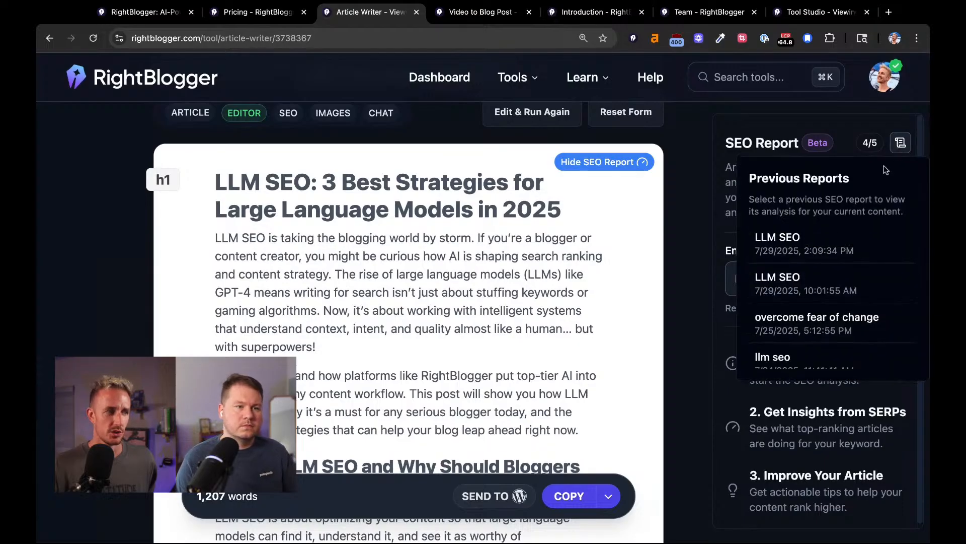
{"action": "left_click", "coordinate": [838, 234]}
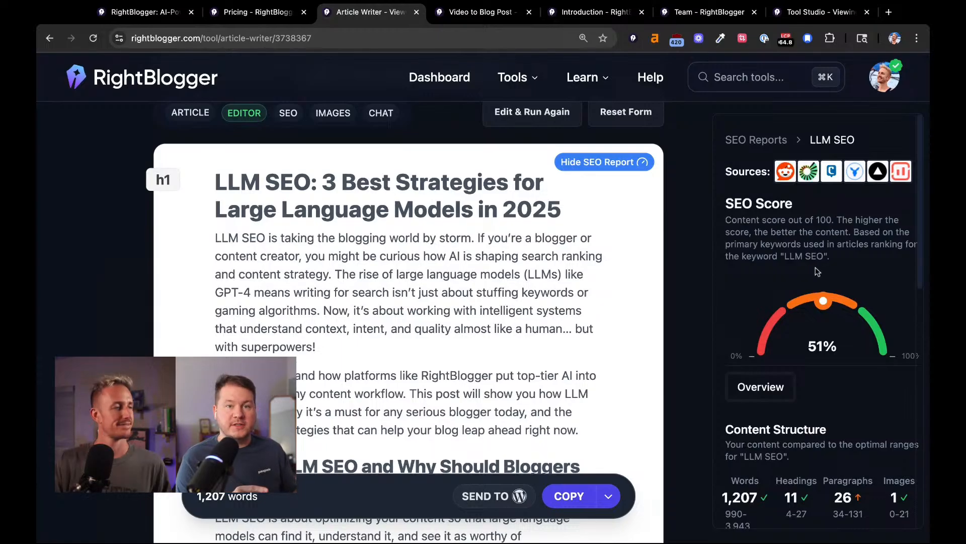
{"action": "scroll", "coordinate": [817, 271], "scroll_direction": "up", "scroll_amount": 2}
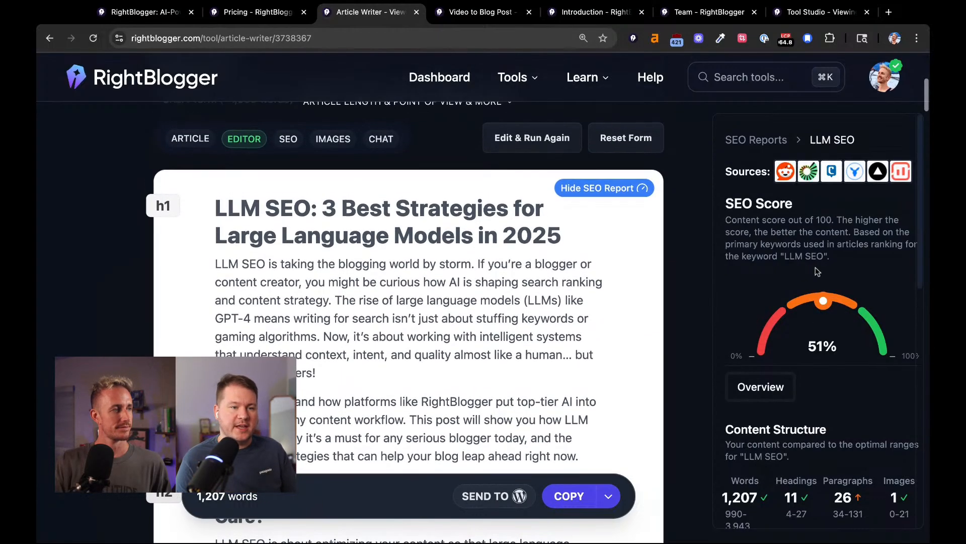
{"action": "scroll", "coordinate": [817, 272], "scroll_direction": "up", "scroll_amount": 3}
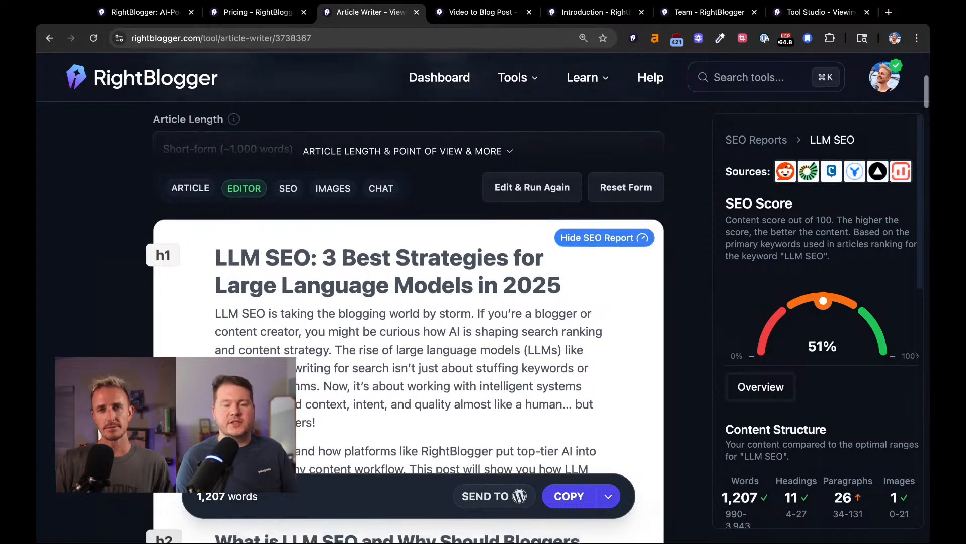